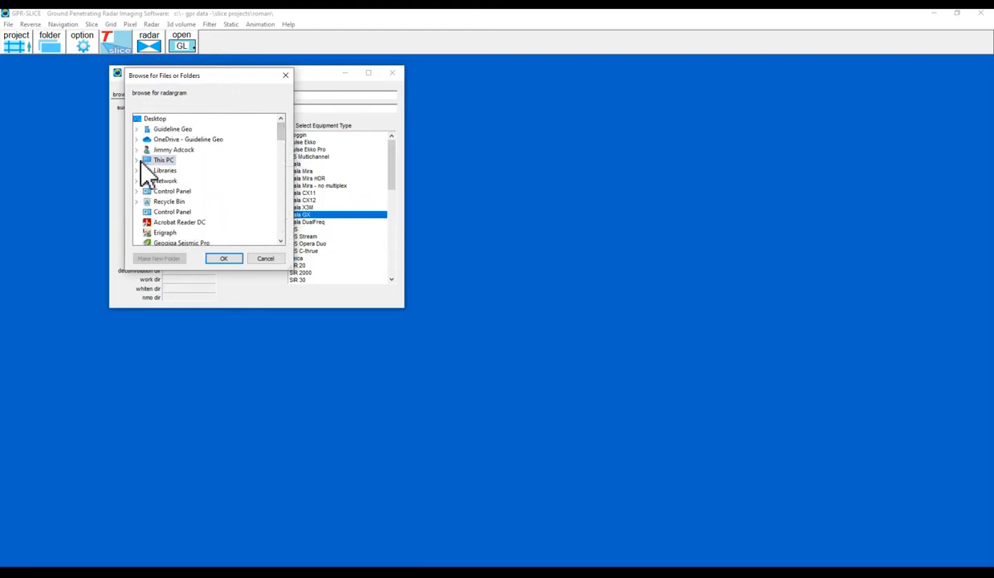
# Set the new survey's default directory to C:\- GPR Data -\Slice Projects\.
pyautogui.click(137, 160)
pyautogui.doubleClick(179, 215)
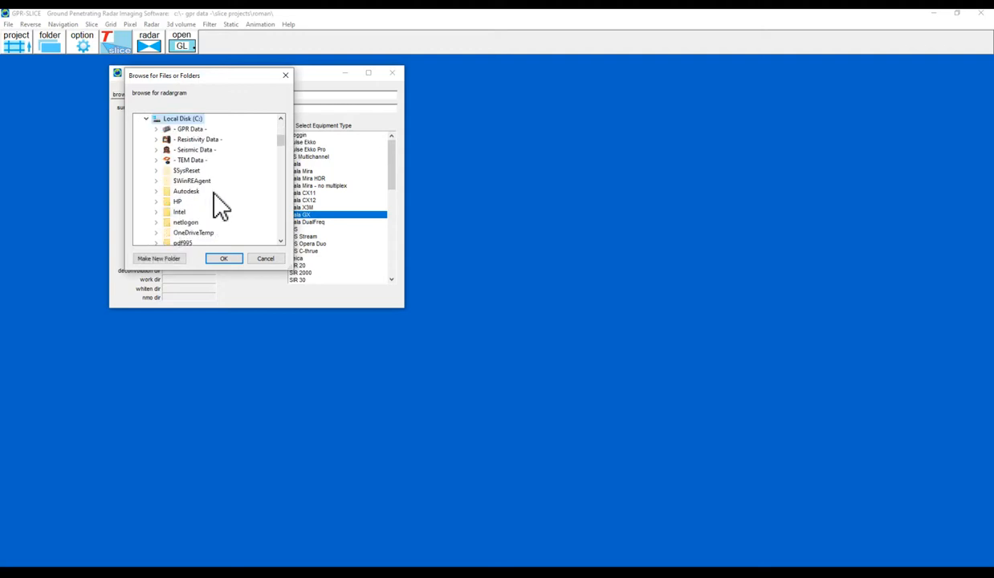
pyautogui.scroll(-1, 218, 197)
pyautogui.scroll(1, 218, 195)
pyautogui.doubleClick(190, 130)
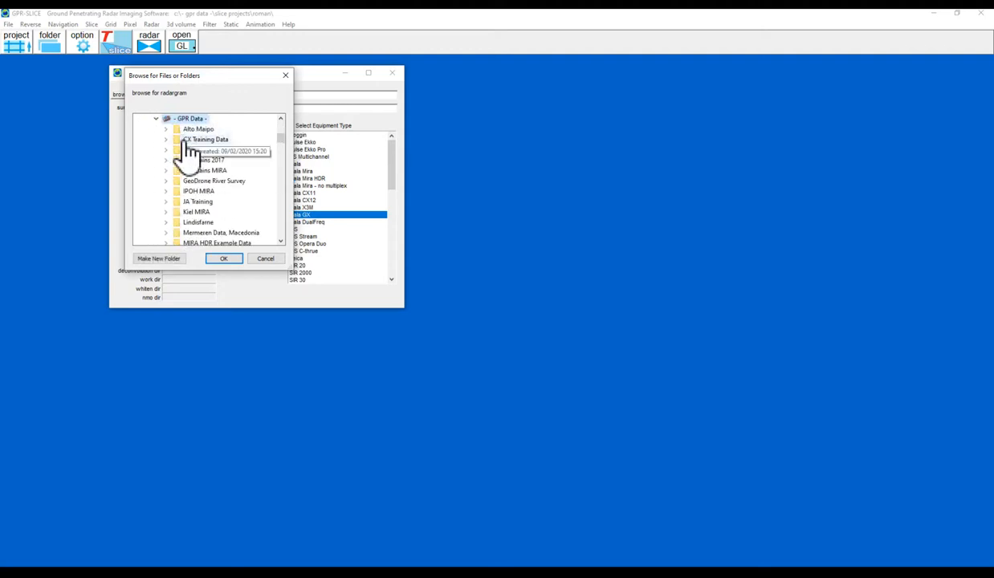
pyautogui.scroll(-3, 222, 193)
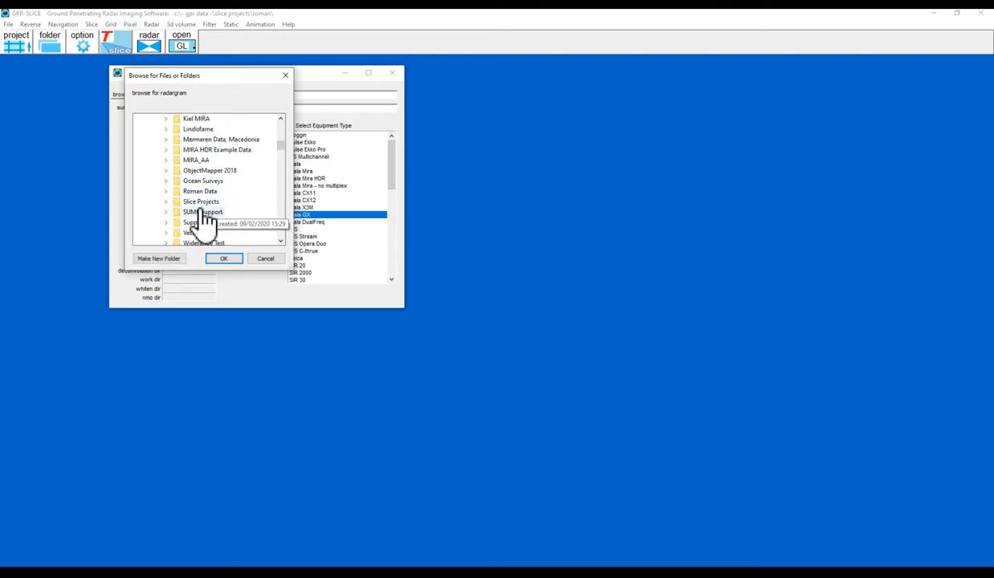
pyautogui.doubleClick(200, 203)
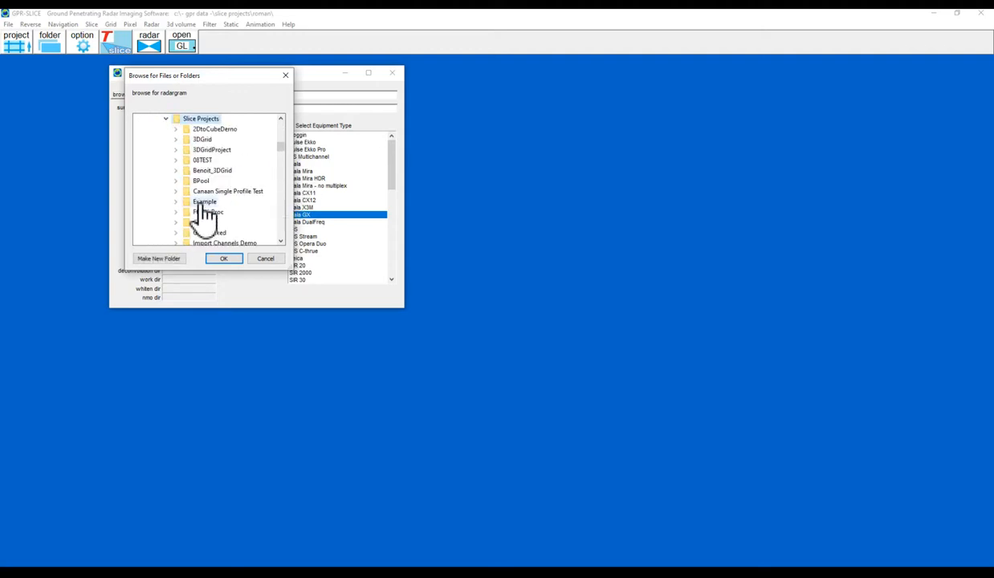
pyautogui.click(223, 259)
# Name the survey Demo1, create it with the Mala GX equipment type, and close the survey window.
pyautogui.click(191, 108)
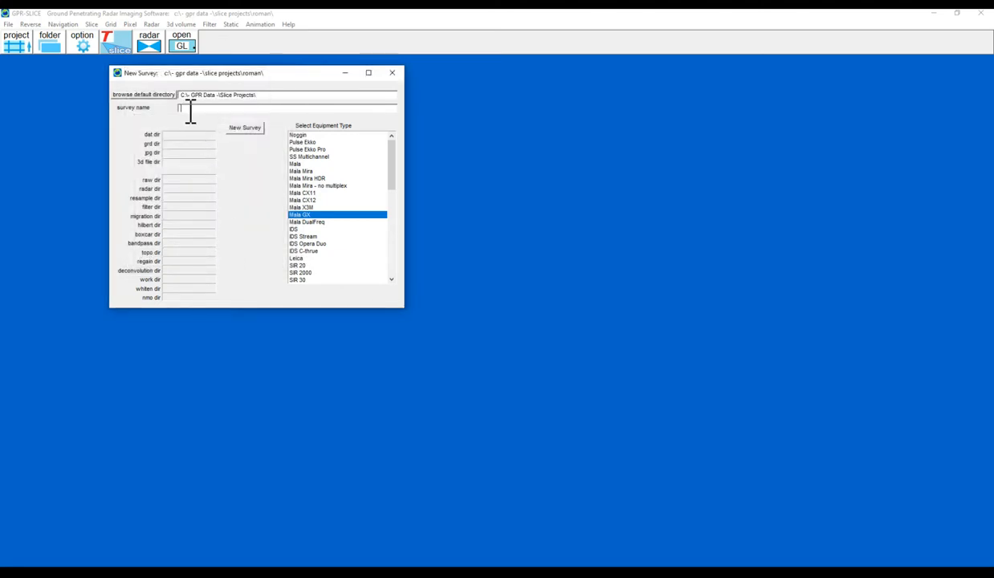
pyautogui.write('Demo1')
pyautogui.click(236, 130)
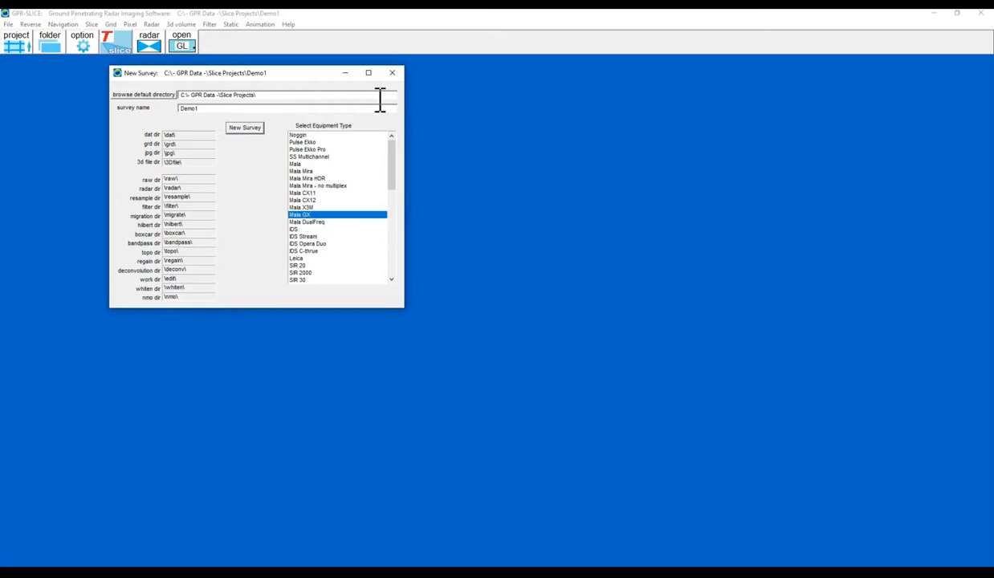
pyautogui.click(393, 74)
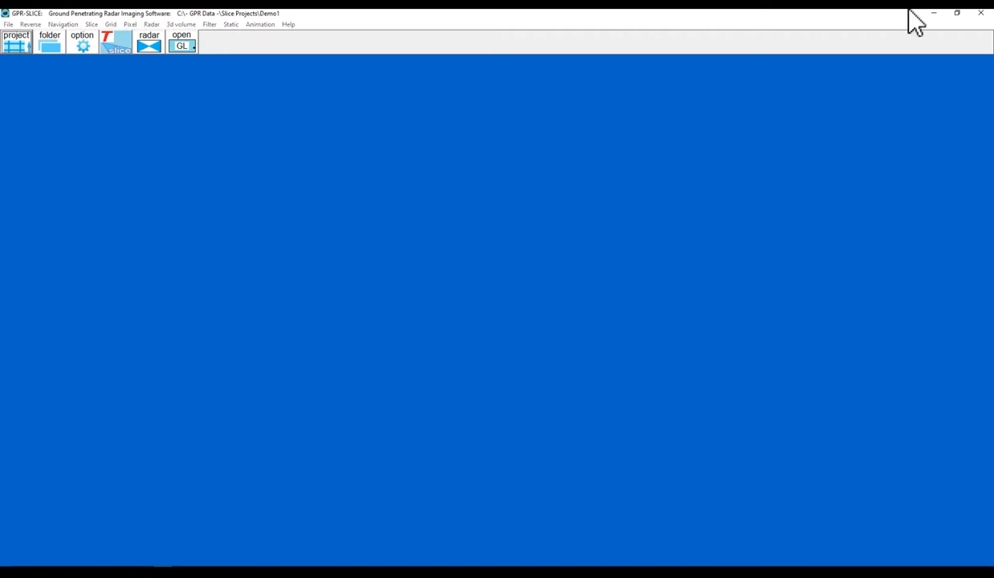
# Switch to the GPR Demo Data folder on the desktop and copy all of its files.
pyautogui.click(934, 13)
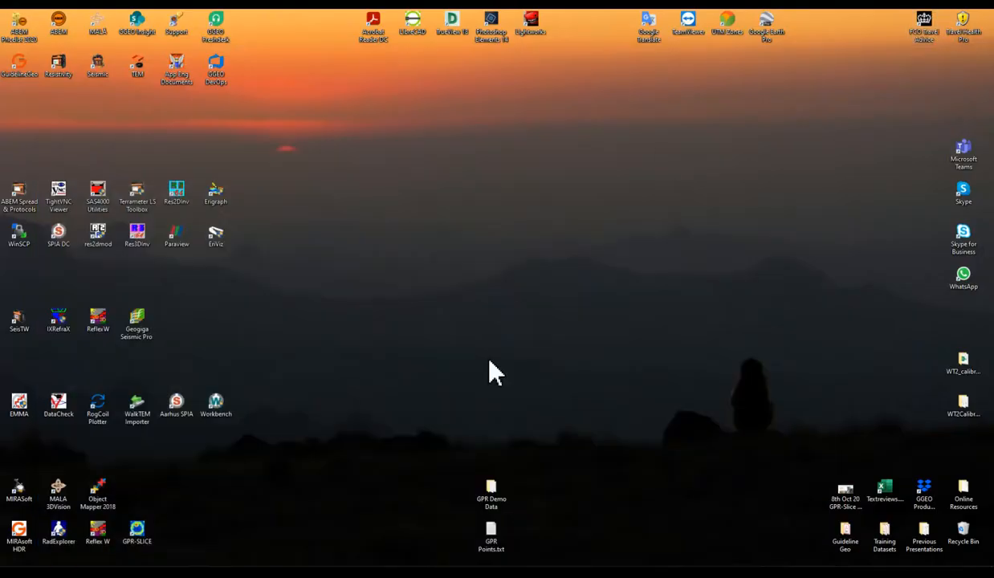
pyautogui.doubleClick(497, 492)
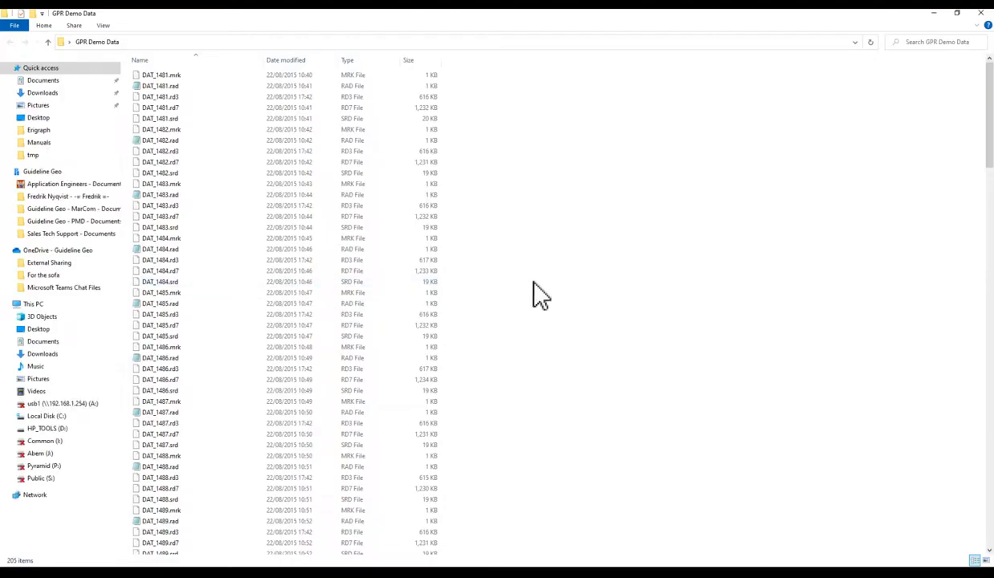
pyautogui.hotkey('ctrl', 'a')
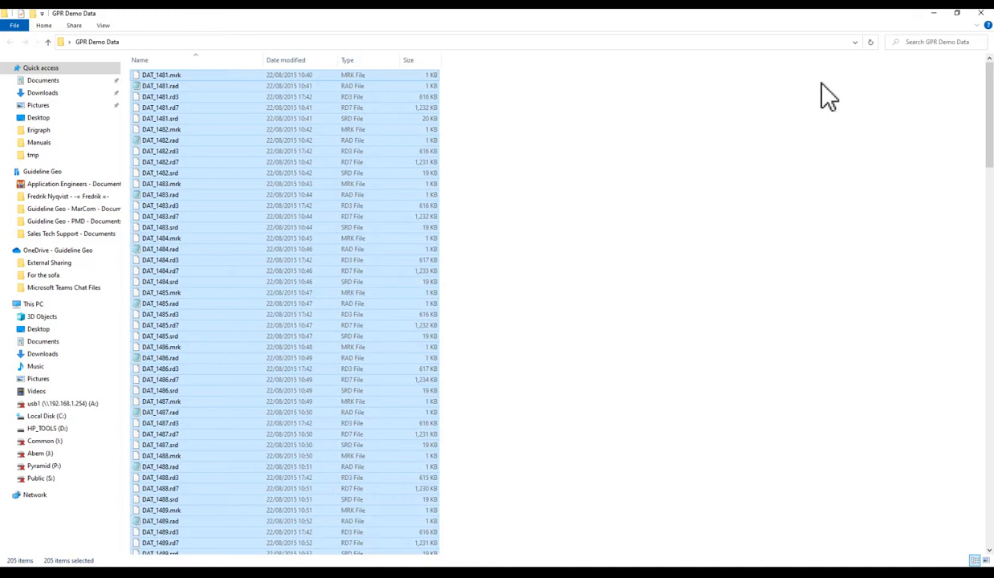
pyautogui.click(934, 13)
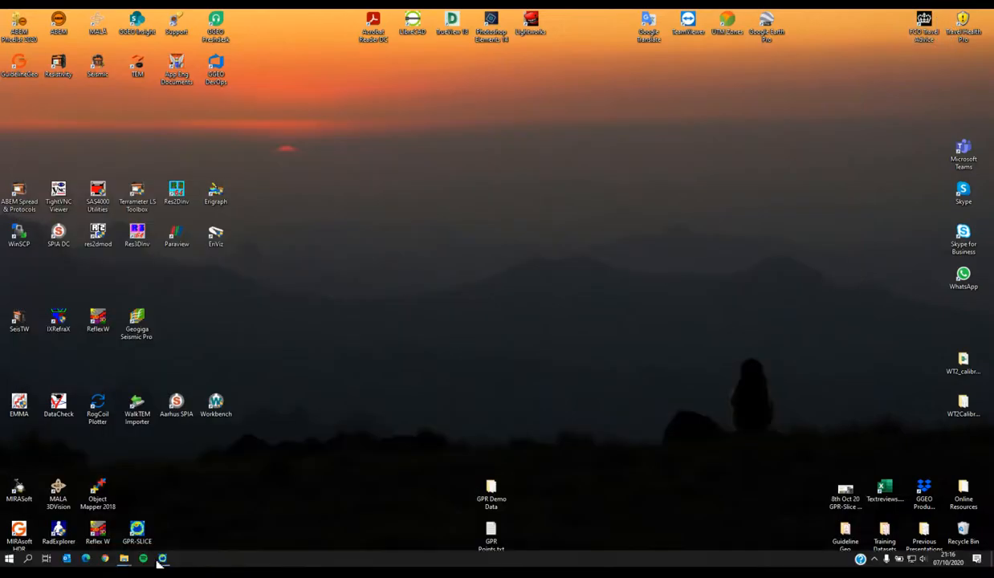
# Paste the copied radar files into the raw folder of the Demo1 project inside Slice Projects.
pyautogui.click(124, 558)
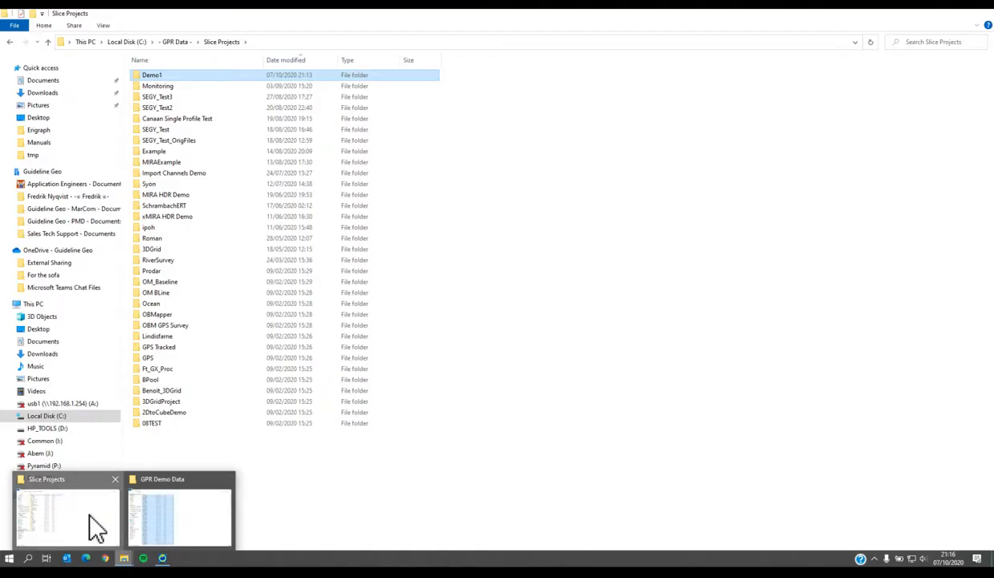
pyautogui.click(88, 514)
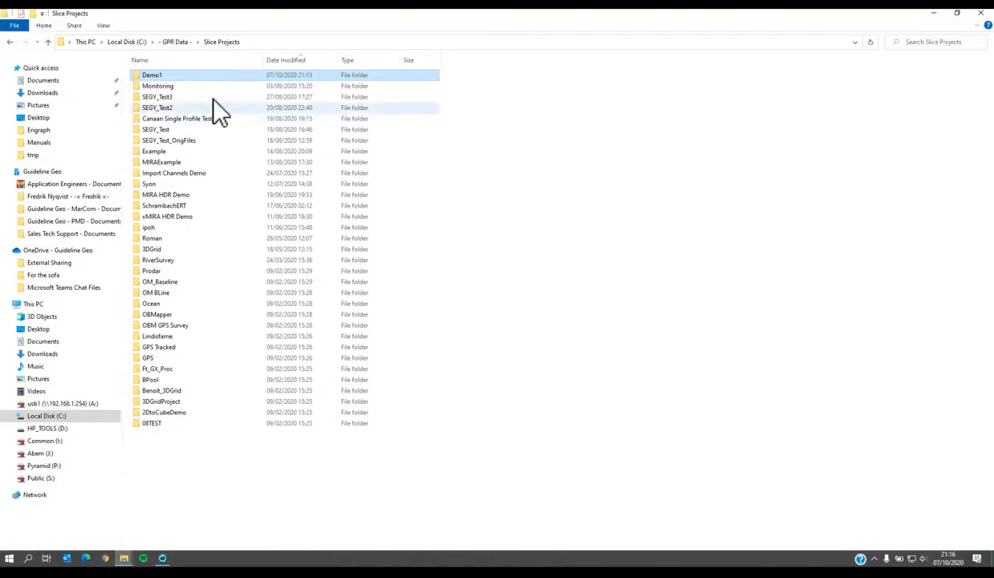
pyautogui.doubleClick(150, 76)
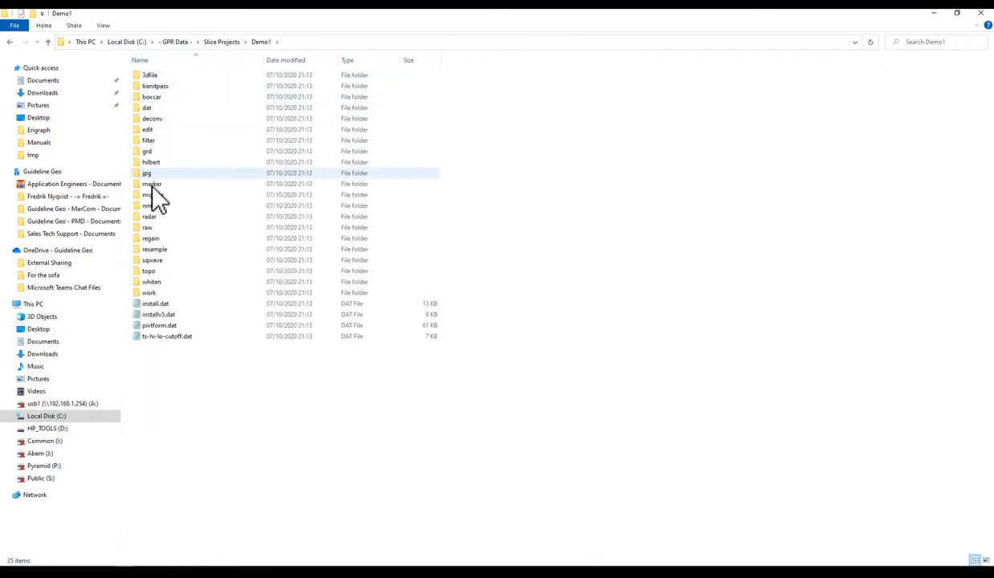
pyautogui.click(153, 229)
pyautogui.doubleClick(153, 229)
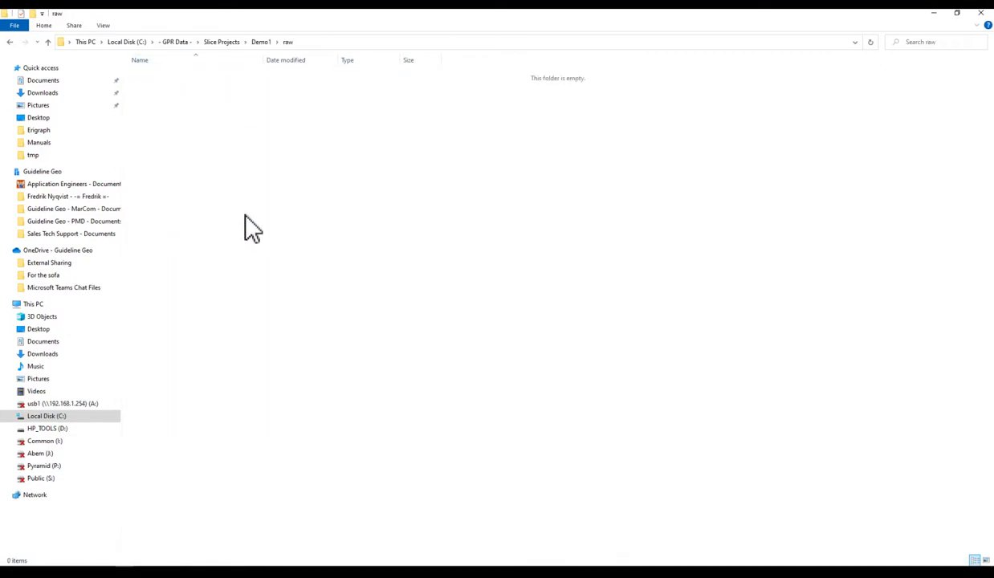
pyautogui.hotkey('ctrl', 'v')
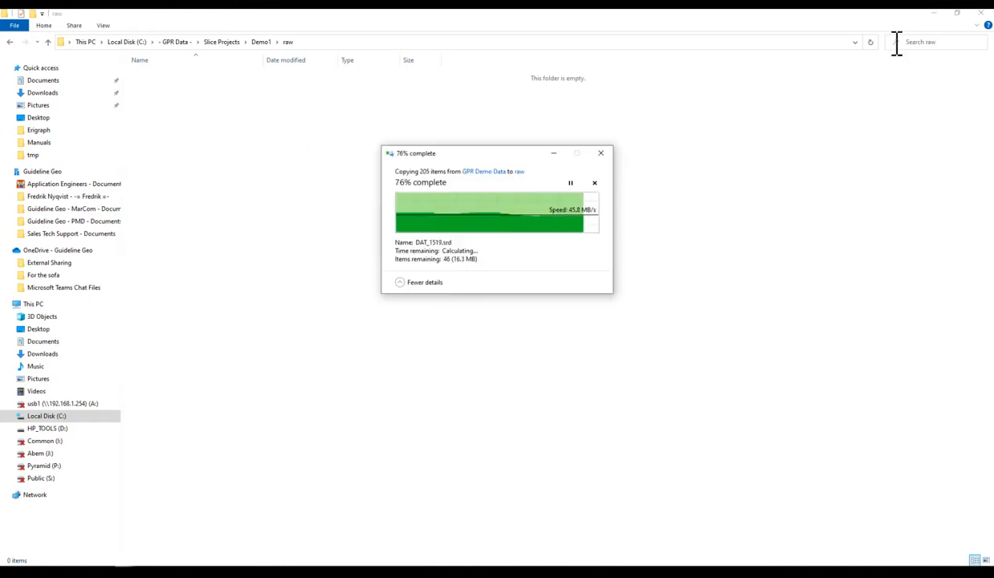
# Switch back to GPR-SLICE, start a new information file and set its number of files to 41.
pyautogui.hotkey('alt', 'Tab')
pyautogui.hotkey('alt', 'Tab')
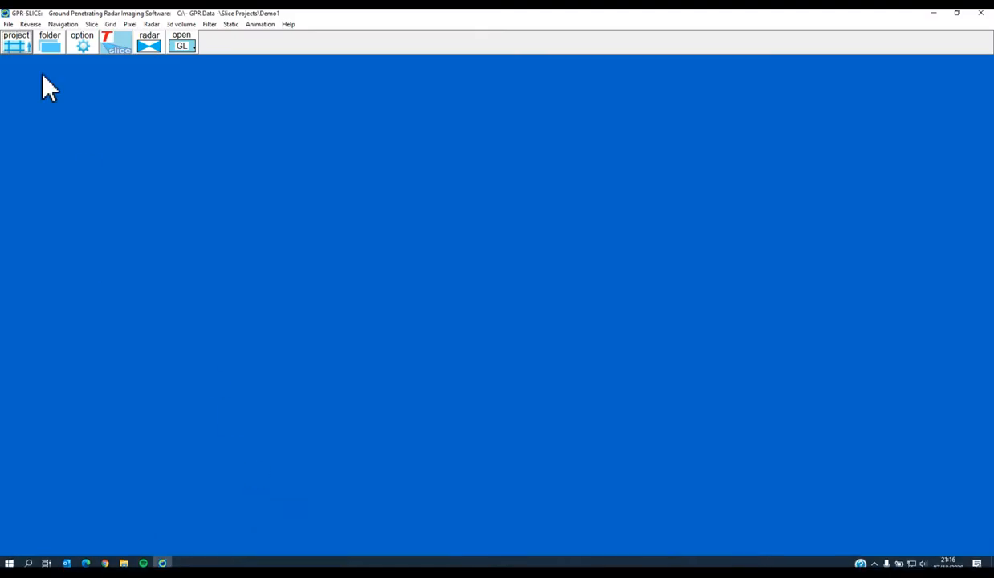
pyautogui.click(9, 24)
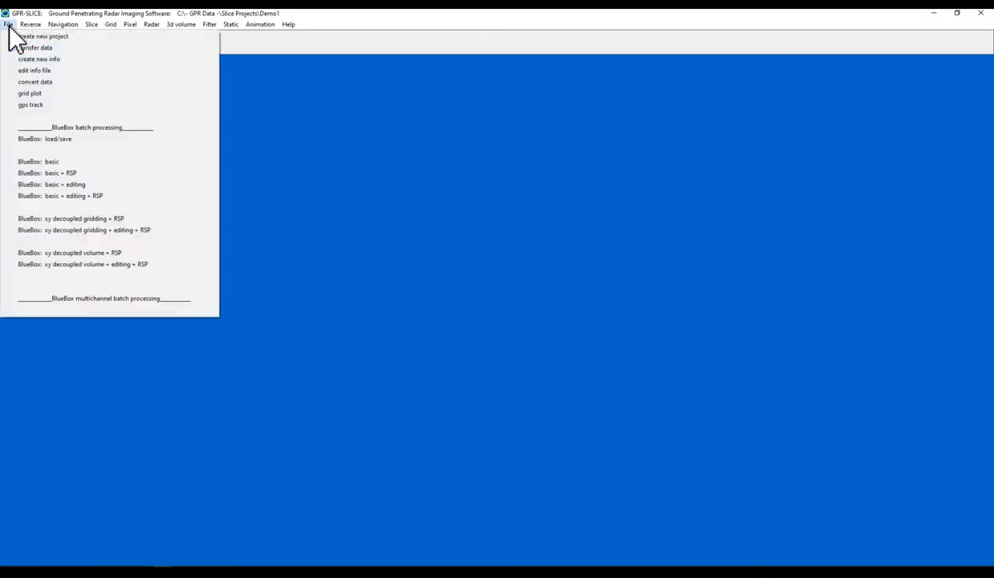
pyautogui.click(31, 60)
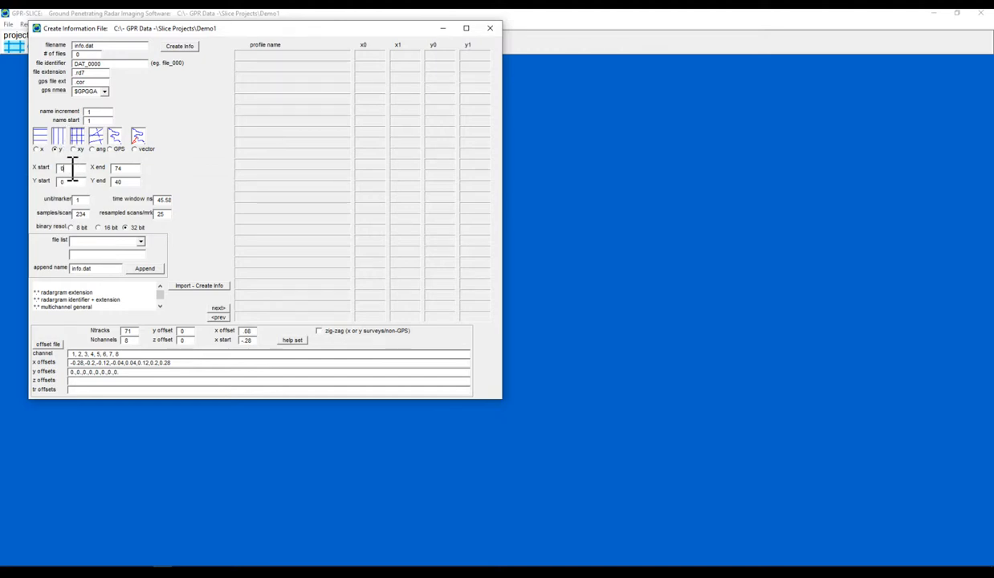
pyautogui.doubleClick(77, 54)
pyautogui.write('41')
# Check the file identifier, extension and starting number against the file names in the GPR Demo Data folder.
pyautogui.moveTo(105, 64); pyautogui.dragTo(78, 64)
pyautogui.moveTo(226, 554)
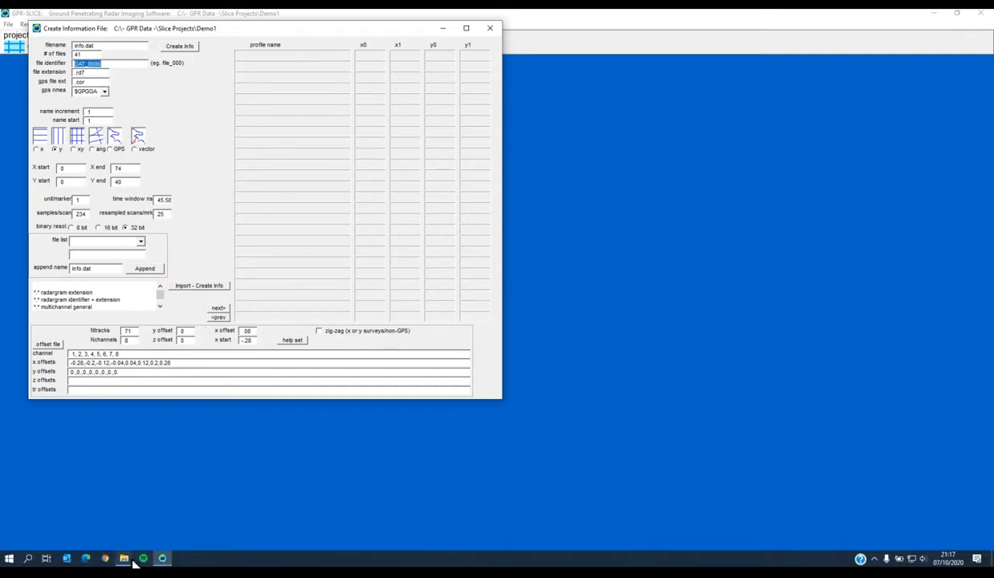
pyautogui.moveTo(126, 558)
pyautogui.click(162, 533)
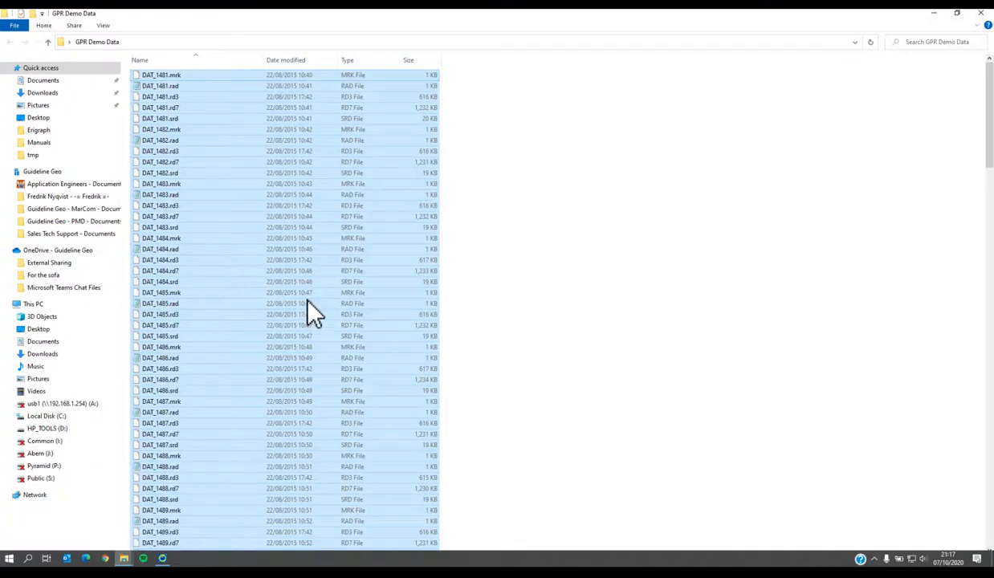
pyautogui.click(155, 152)
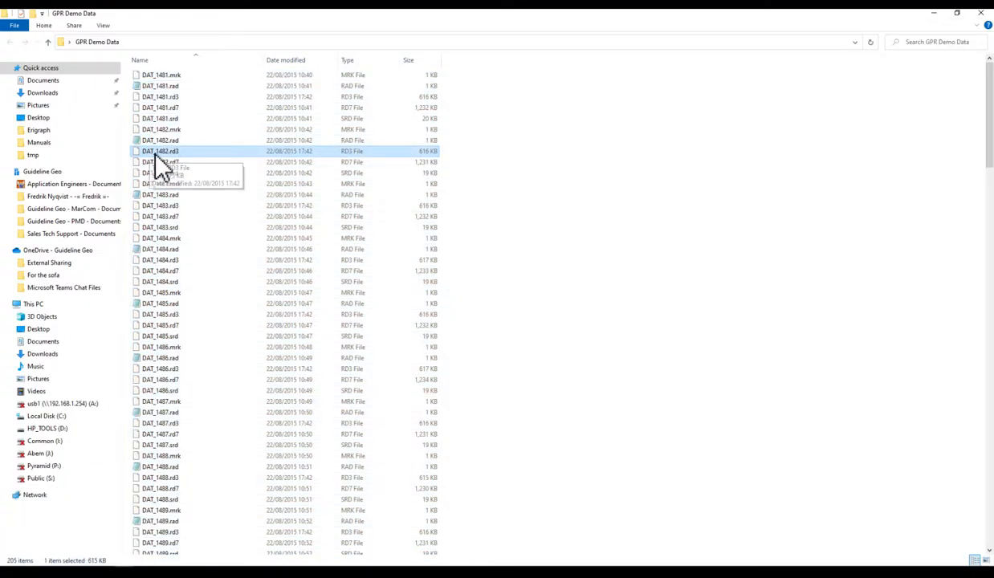
pyautogui.click(933, 15)
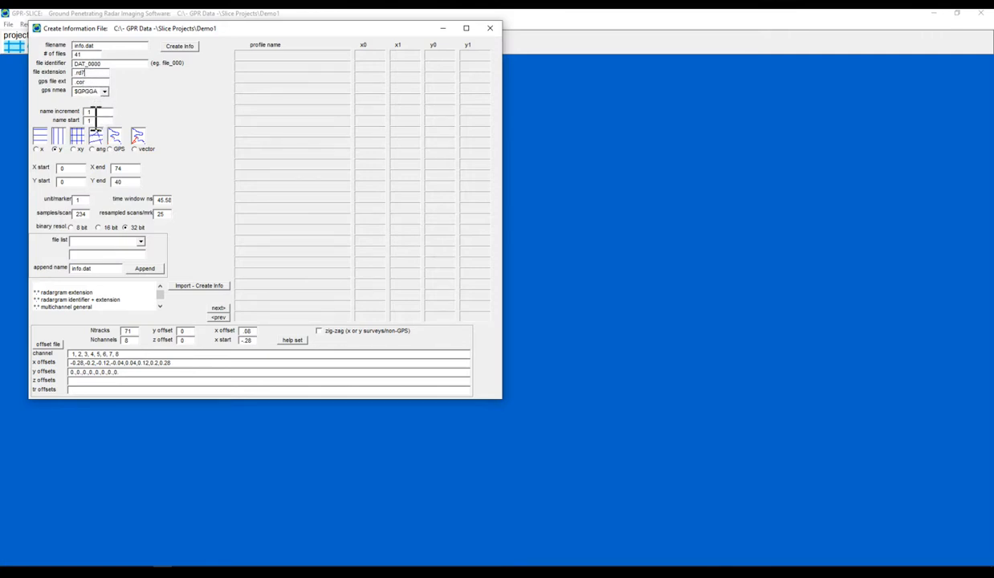
pyautogui.hotkey('alt', 'Tab')
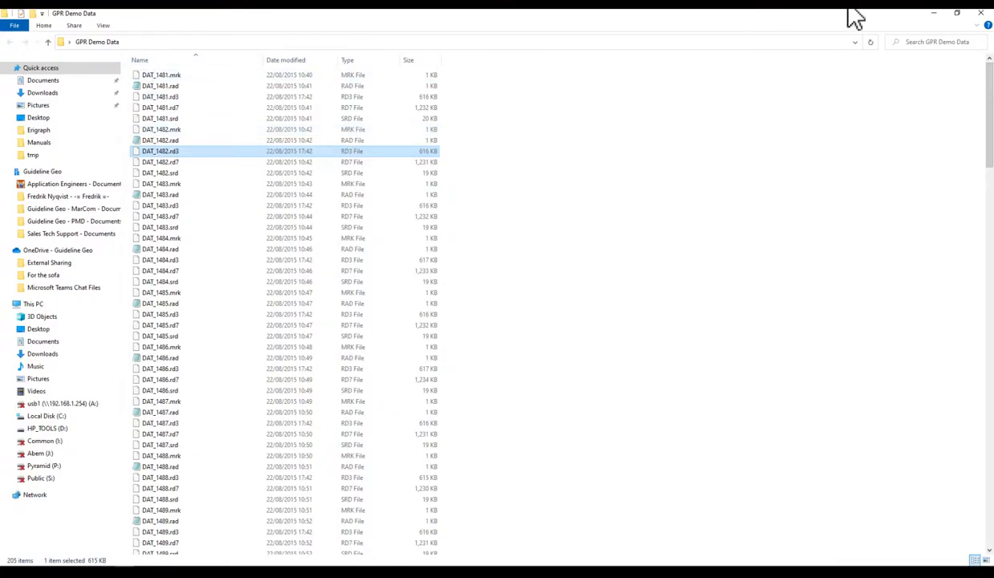
pyautogui.click(933, 13)
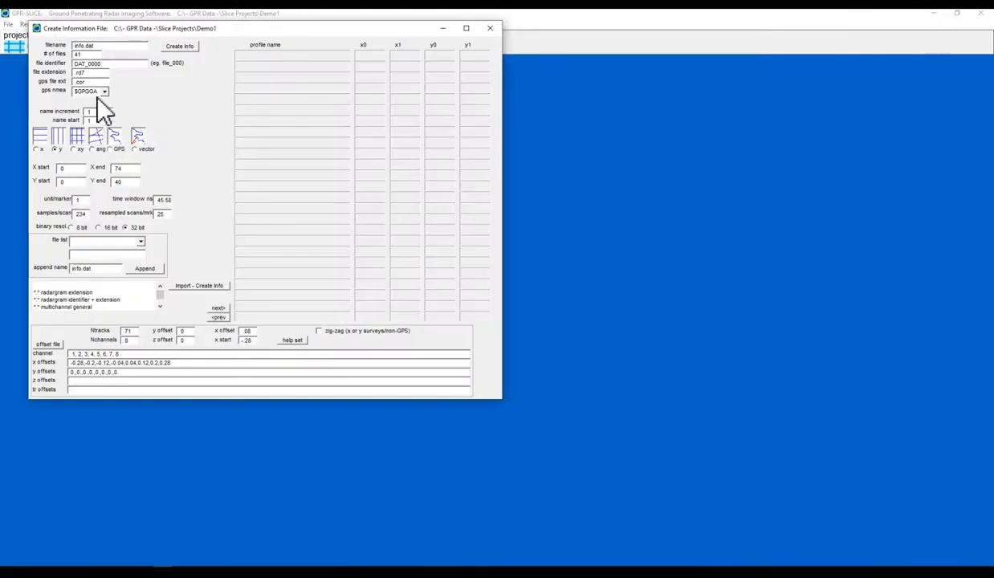
# Set the name start to 1481, X end to 20 and Y end to 0, and create the information file.
pyautogui.click(104, 119)
pyautogui.write('481')
pyautogui.click(71, 168)
pyautogui.moveTo(132, 168); pyautogui.dragTo(117, 168)
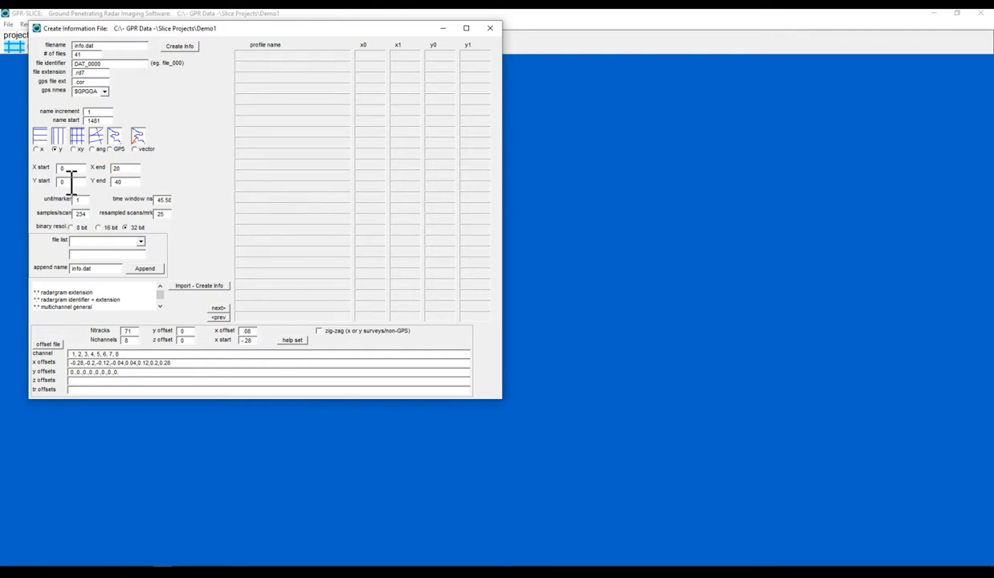
pyautogui.doubleClick(129, 182)
pyautogui.write('0')
pyautogui.click(180, 46)
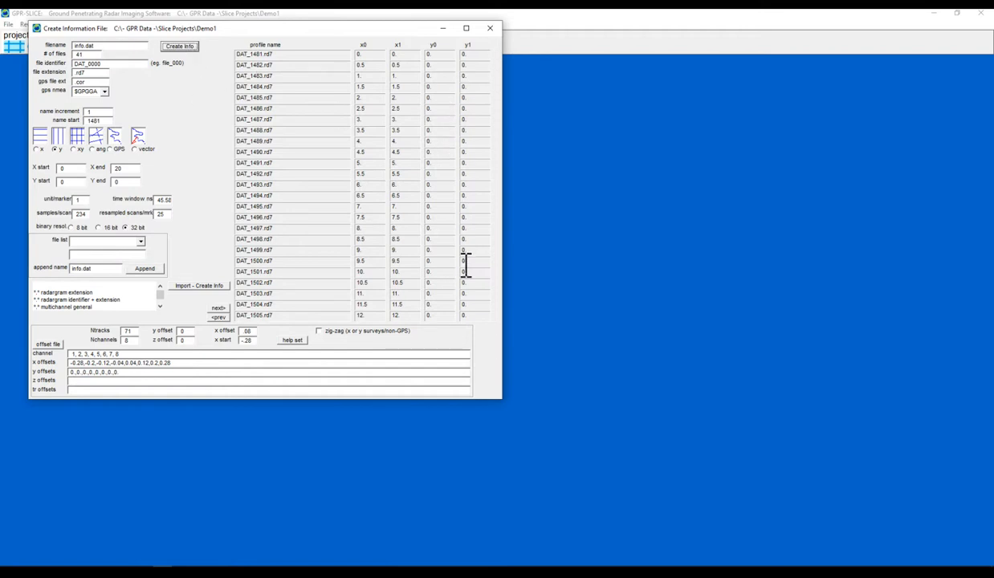
pyautogui.click(496, 29)
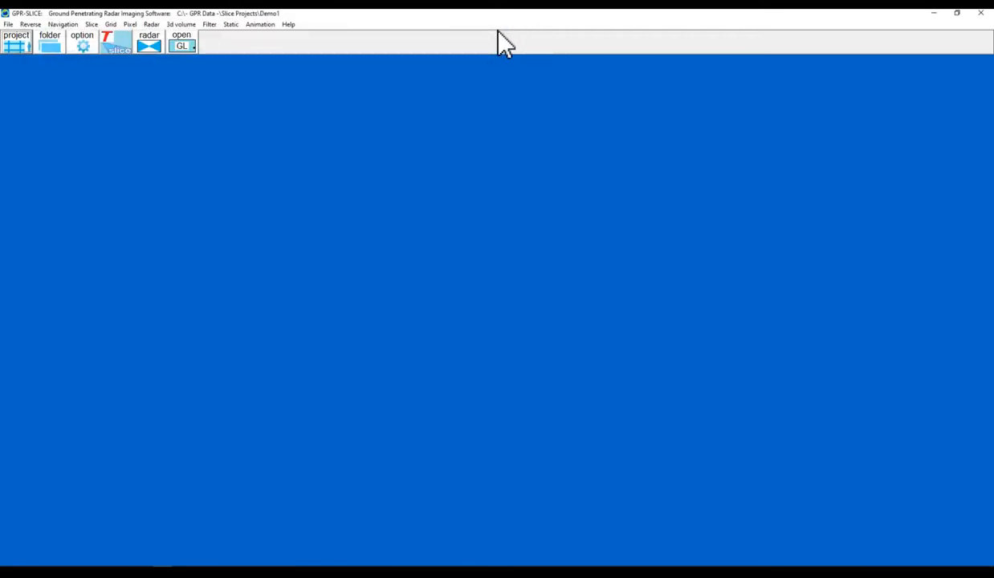
# Open info.dat for editing and update its time window and samples per scan from the MALA header files.
pyautogui.click(8, 24)
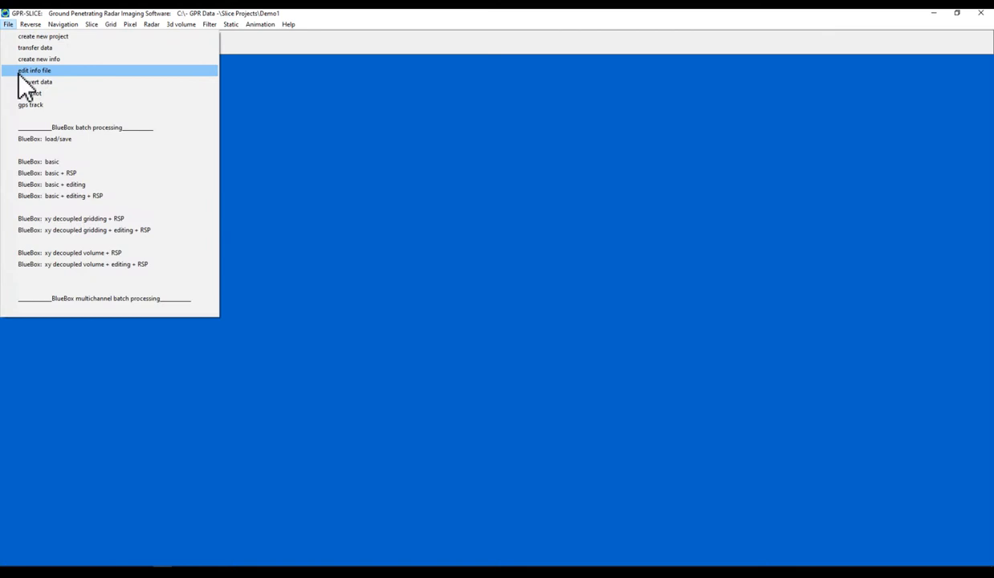
pyautogui.click(21, 72)
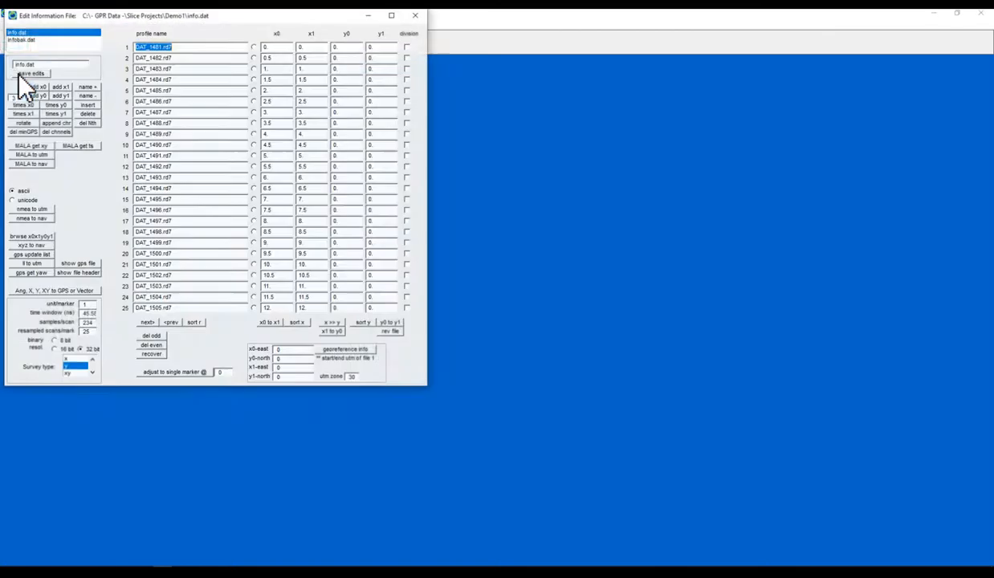
pyautogui.click(81, 147)
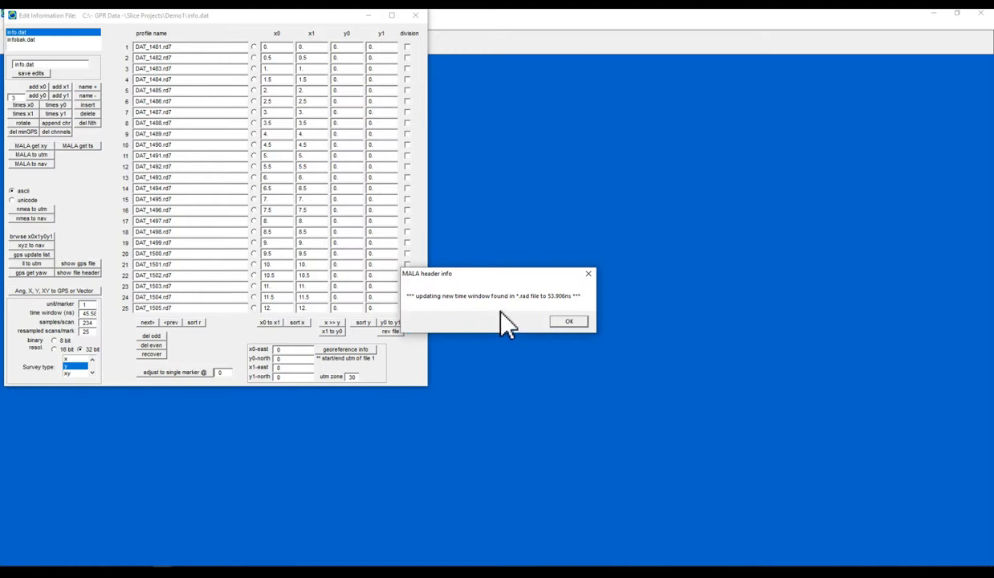
pyautogui.click(569, 321)
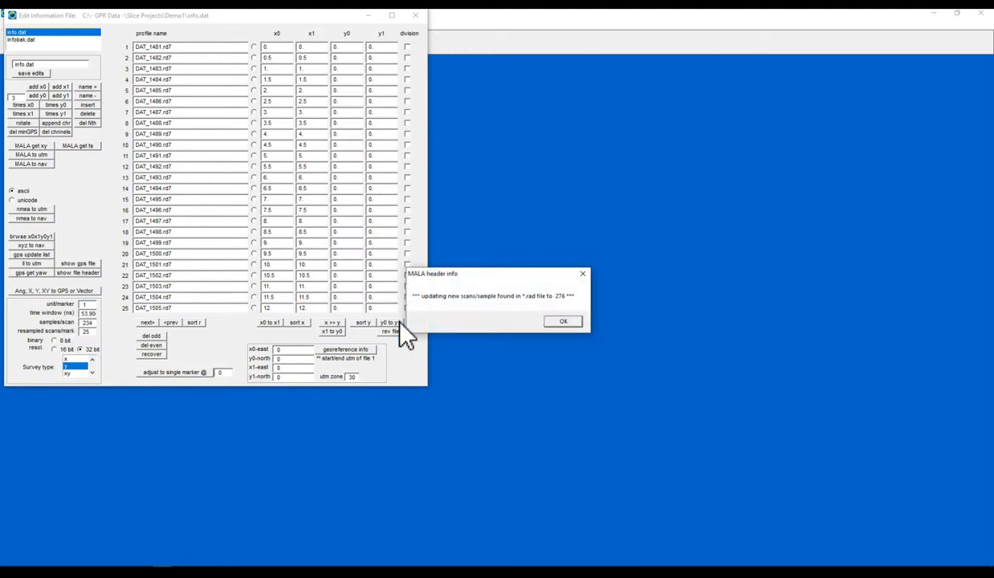
pyautogui.click(565, 322)
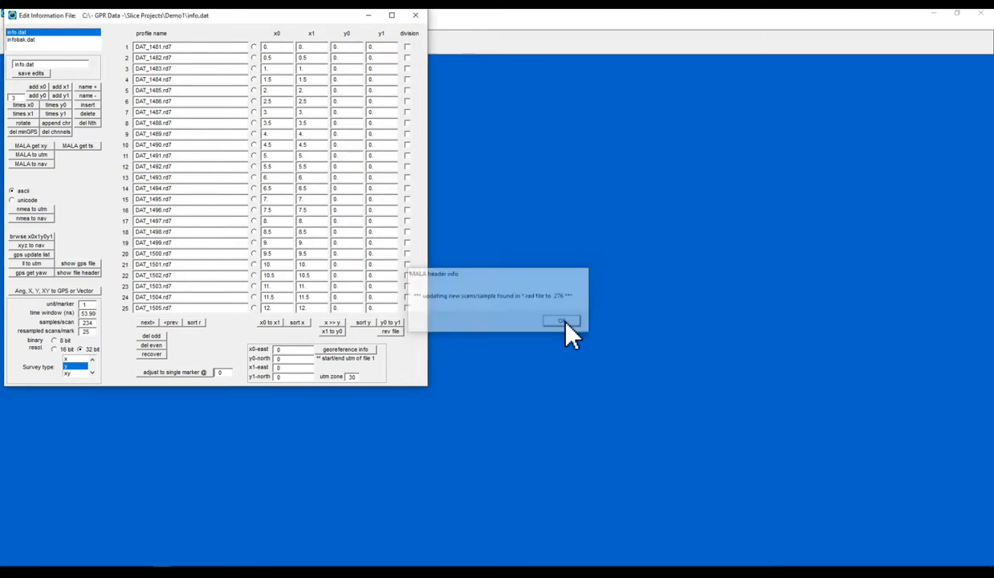
pyautogui.click(84, 314)
pyautogui.moveTo(82, 313); pyautogui.dragTo(96, 323)
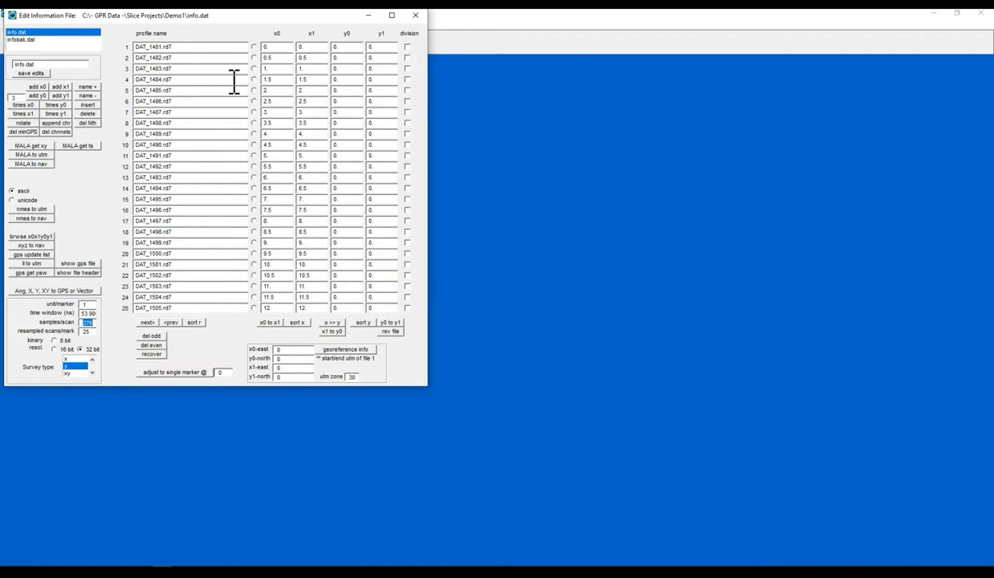
# Fill in the profiles' y1 coordinates from the MALA survey wheel data, rounded to the nearest range unit.
pyautogui.click(33, 153)
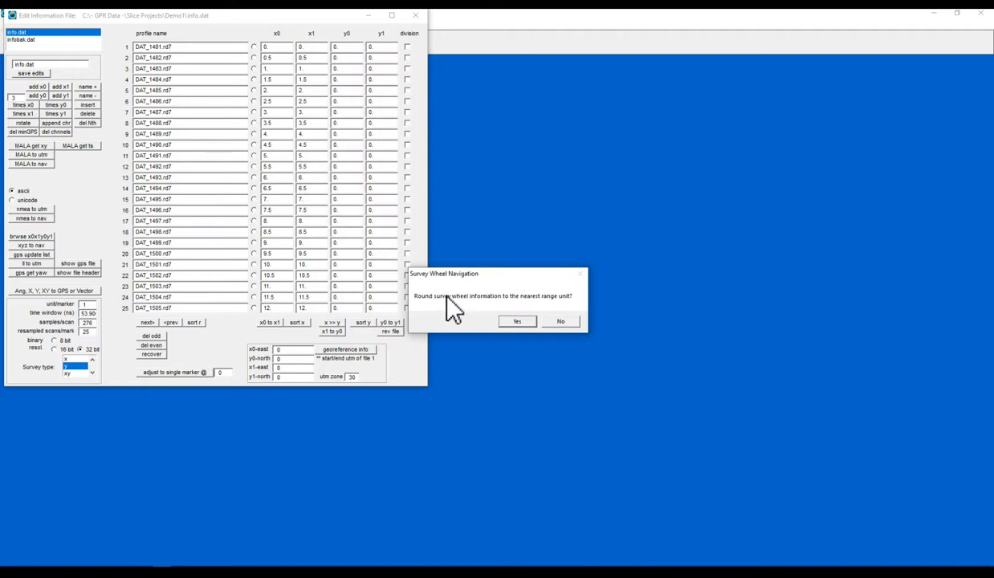
pyautogui.click(521, 323)
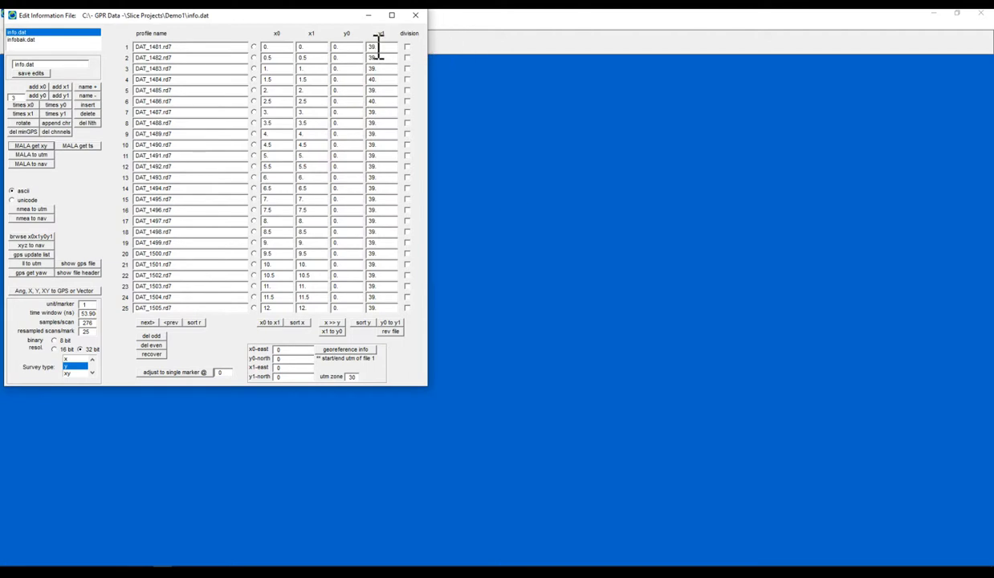
pyautogui.moveTo(370, 45); pyautogui.dragTo(378, 49)
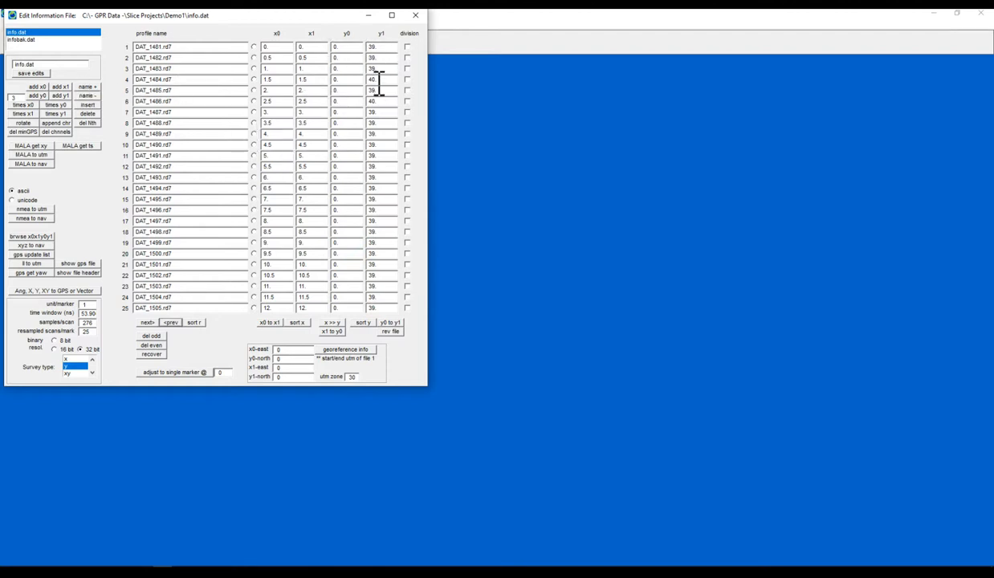
# Set y1 to 39 for profiles DAT_1484, DAT_1486 and DAT_1518, and save the edits to info.dat.
pyautogui.doubleClick(372, 80)
pyautogui.write('39.')
pyautogui.click(149, 322)
pyautogui.moveTo(379, 178); pyautogui.dragTo(357, 180)
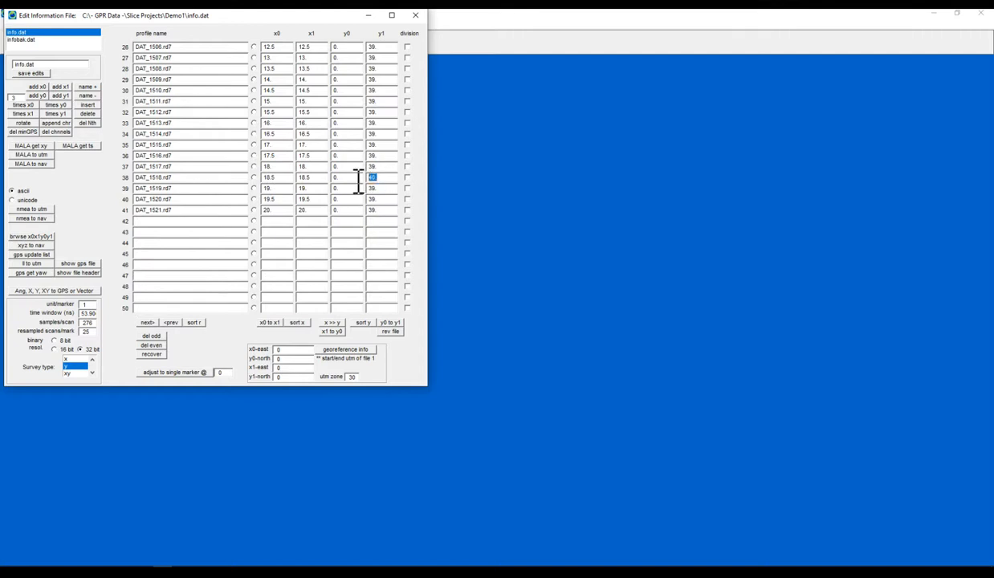
pyautogui.write('39.')
pyautogui.click(171, 323)
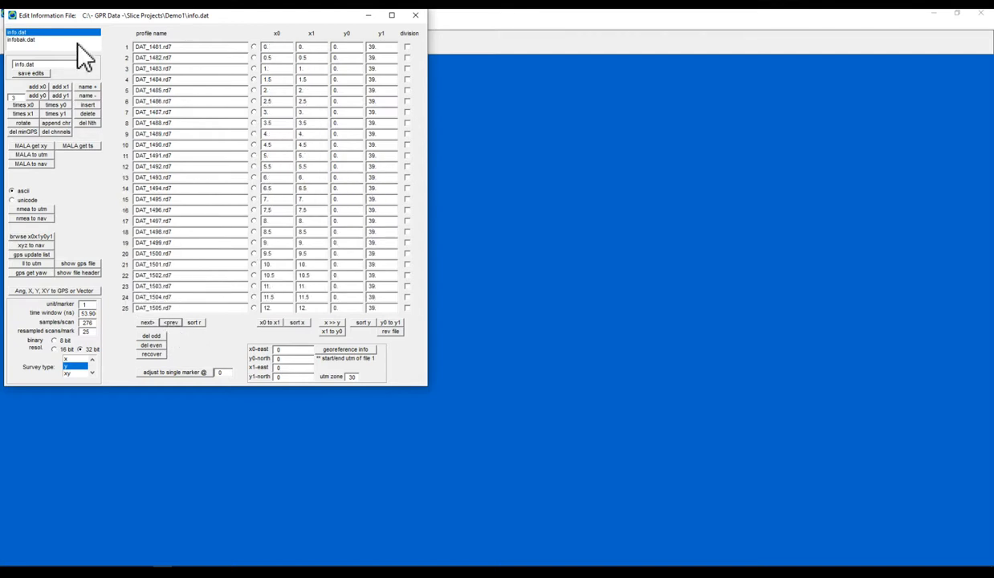
pyautogui.click(34, 73)
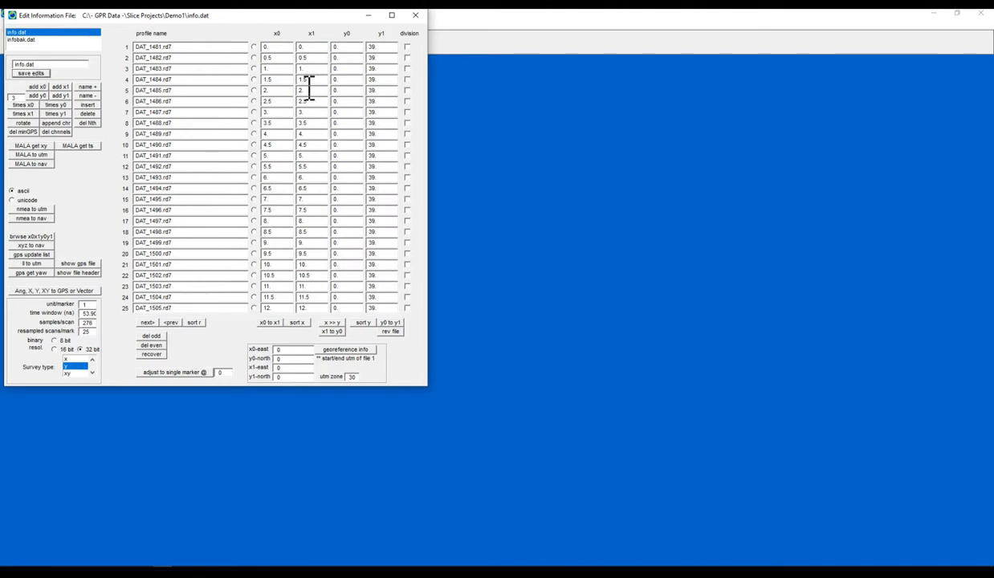
# Add 1 to the y1 value of every profile from DAT_1481 onward, save info.dat and close the information file editor.
pyautogui.click(254, 47)
pyautogui.doubleClick(18, 96)
pyautogui.write('1')
pyautogui.click(61, 95)
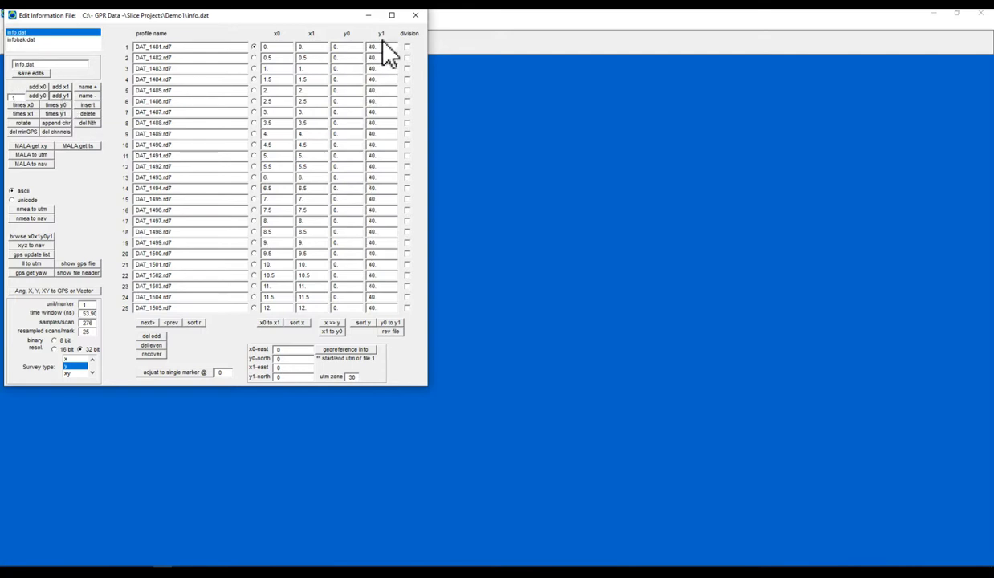
pyautogui.click(29, 73)
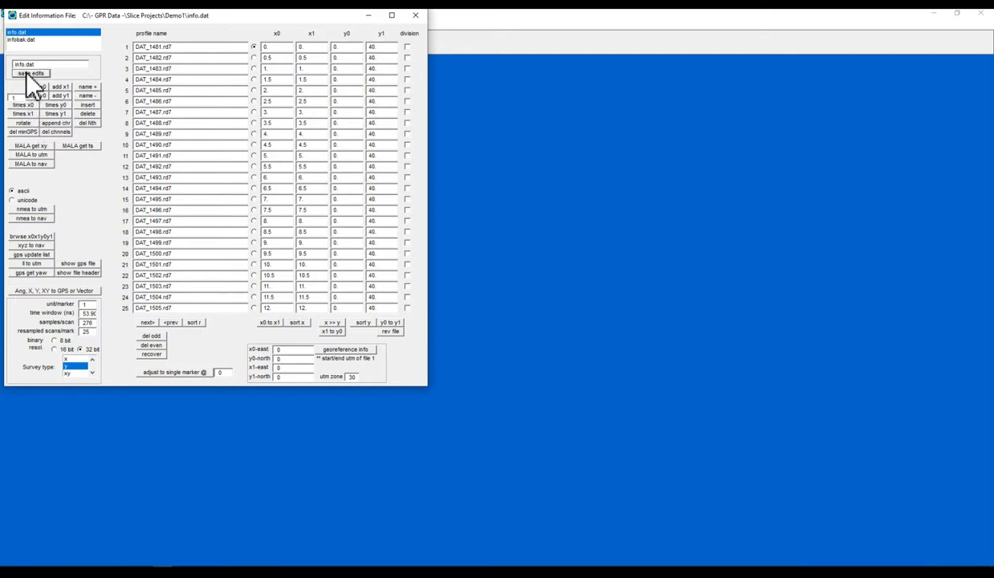
pyautogui.click(415, 15)
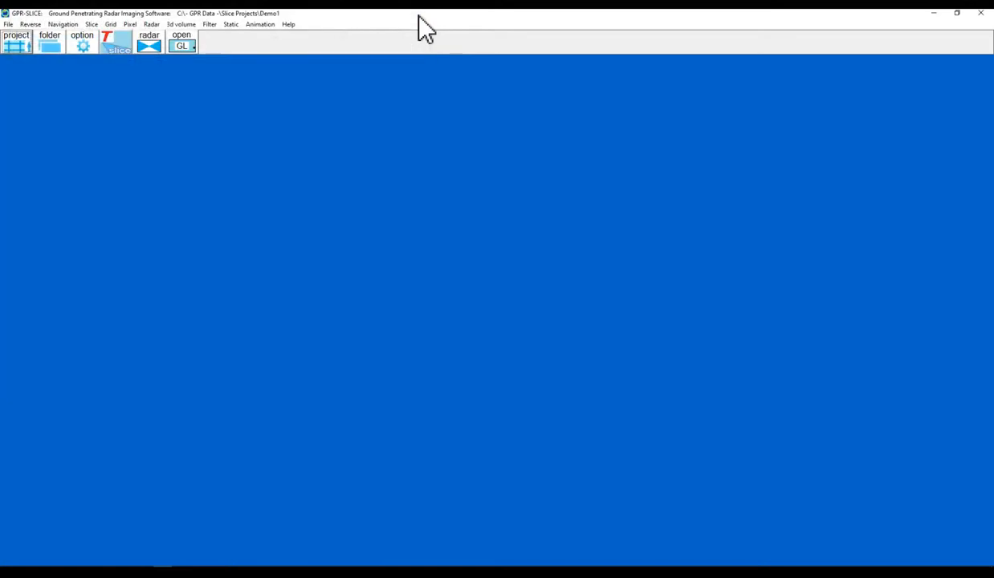
# View the grid plot of the survey profiles at full size and close it.
pyautogui.click(8, 24)
pyautogui.click(29, 94)
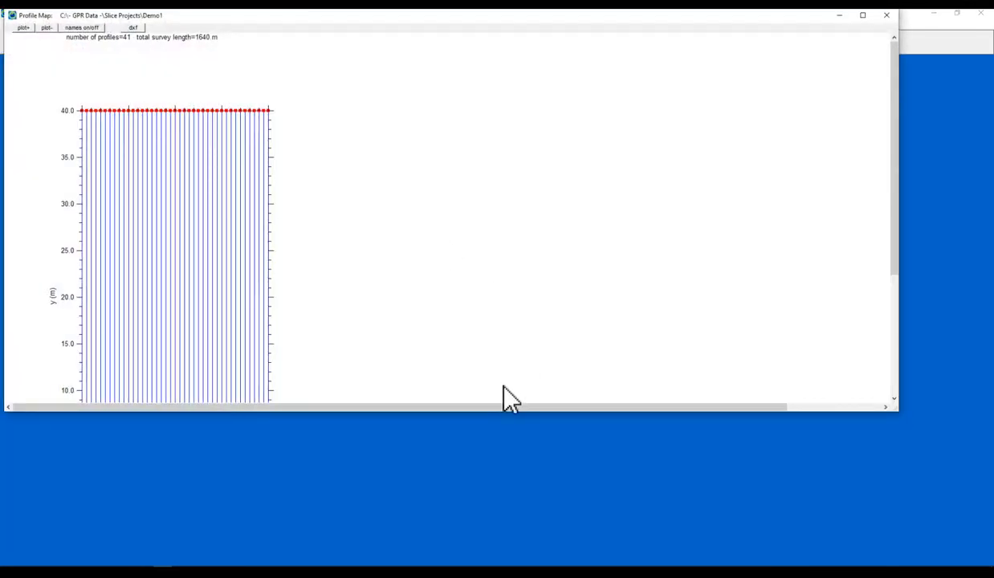
pyautogui.click(862, 14)
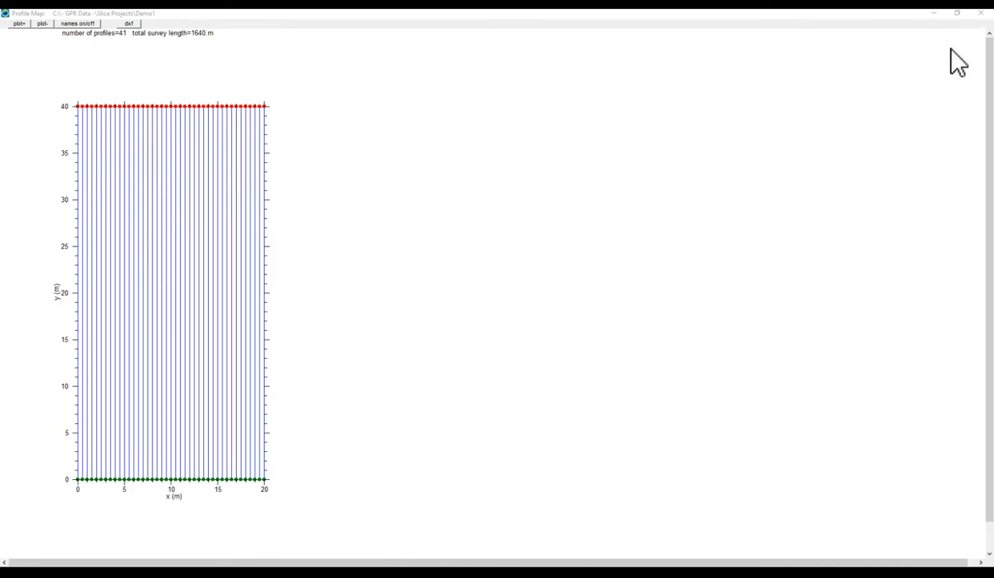
pyautogui.click(981, 12)
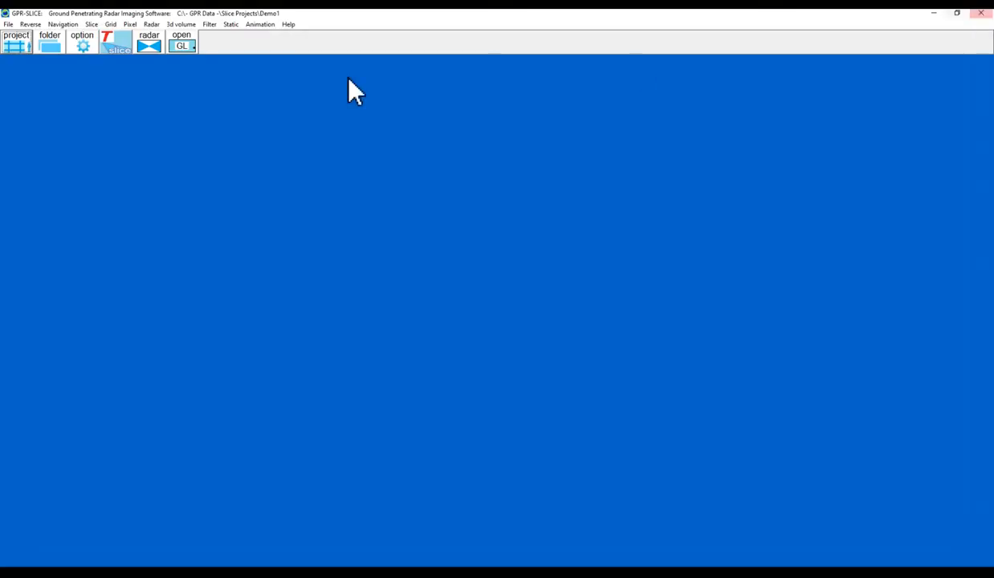
# Convert radargrams 1 to 41 using Mala 32 to 32 with batch gain, and check the converted files in the radar folder.
pyautogui.click(8, 24)
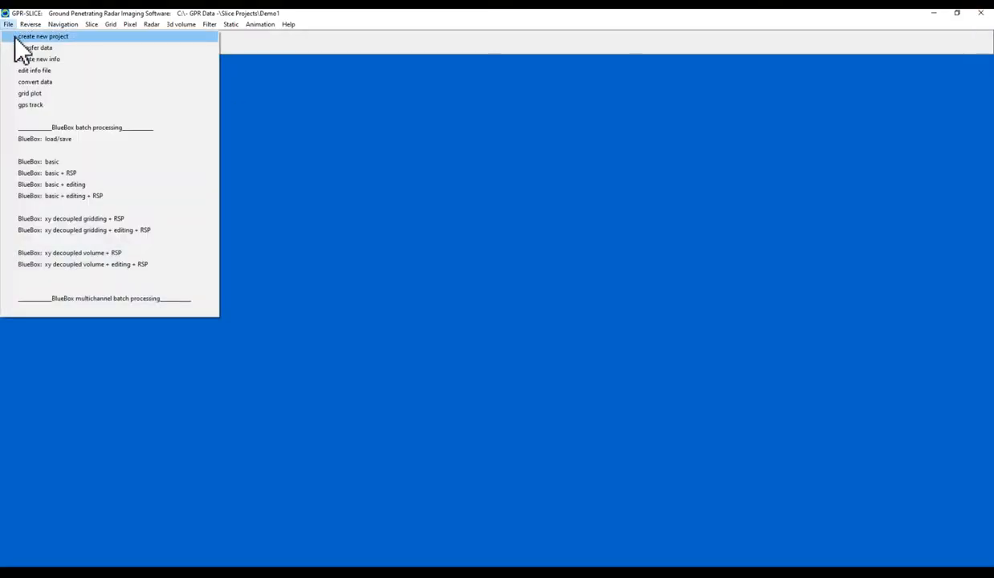
pyautogui.click(33, 82)
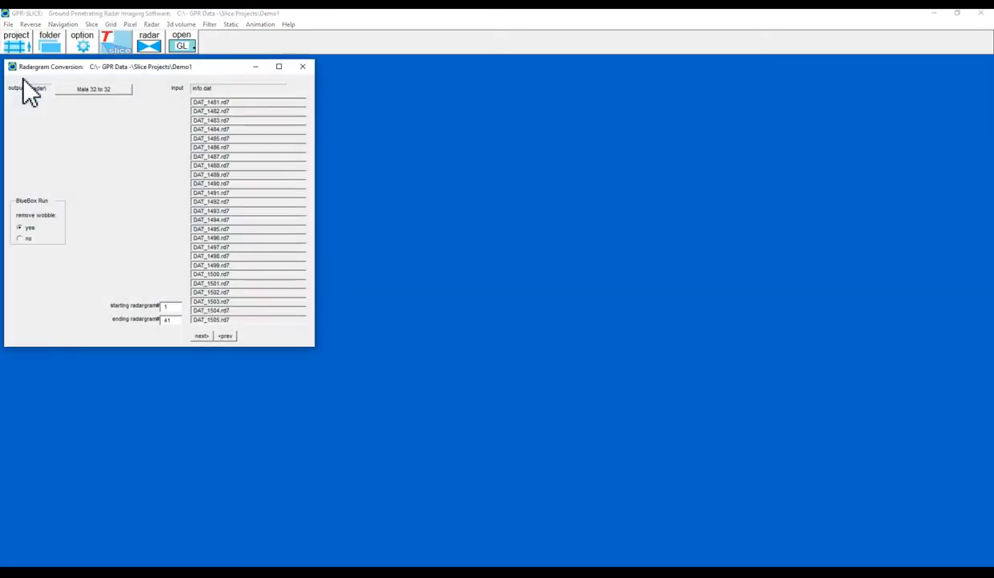
pyautogui.click(89, 90)
pyautogui.click(112, 91)
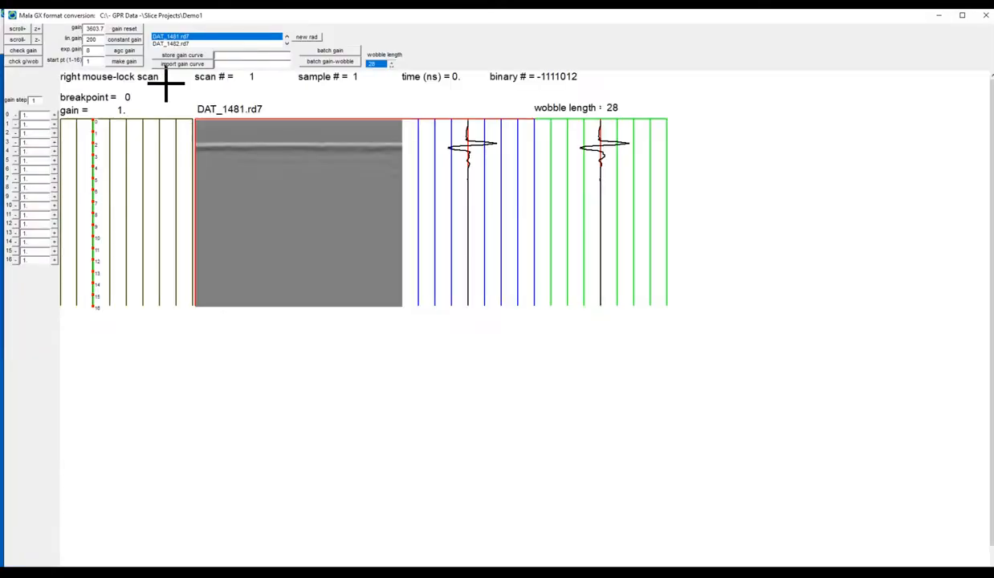
pyautogui.click(318, 51)
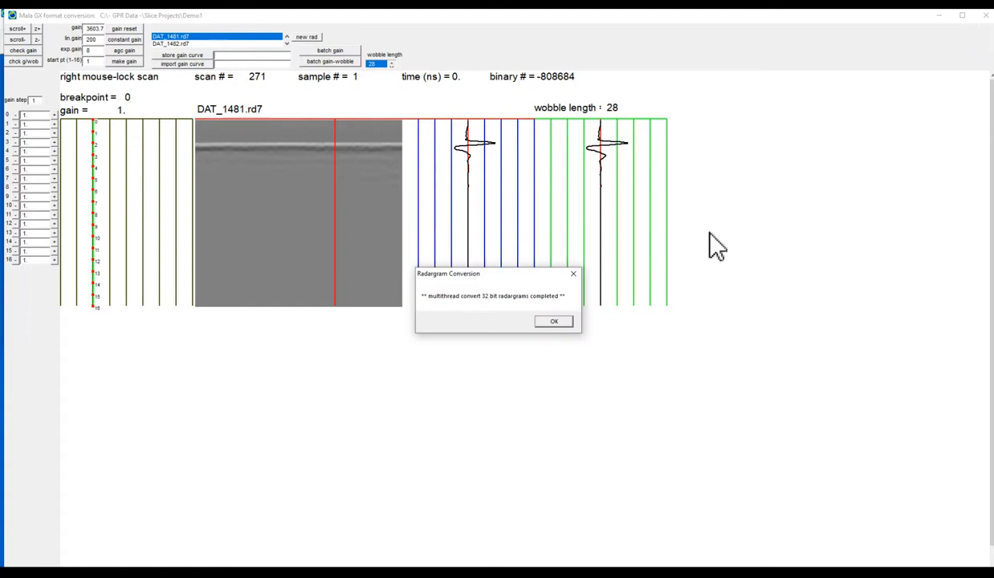
pyautogui.click(564, 320)
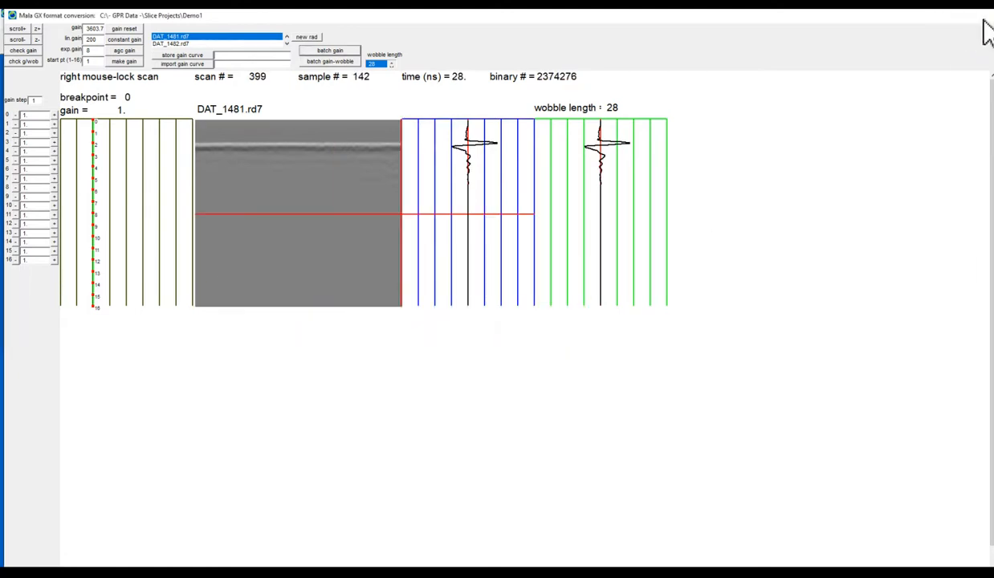
pyautogui.click(985, 15)
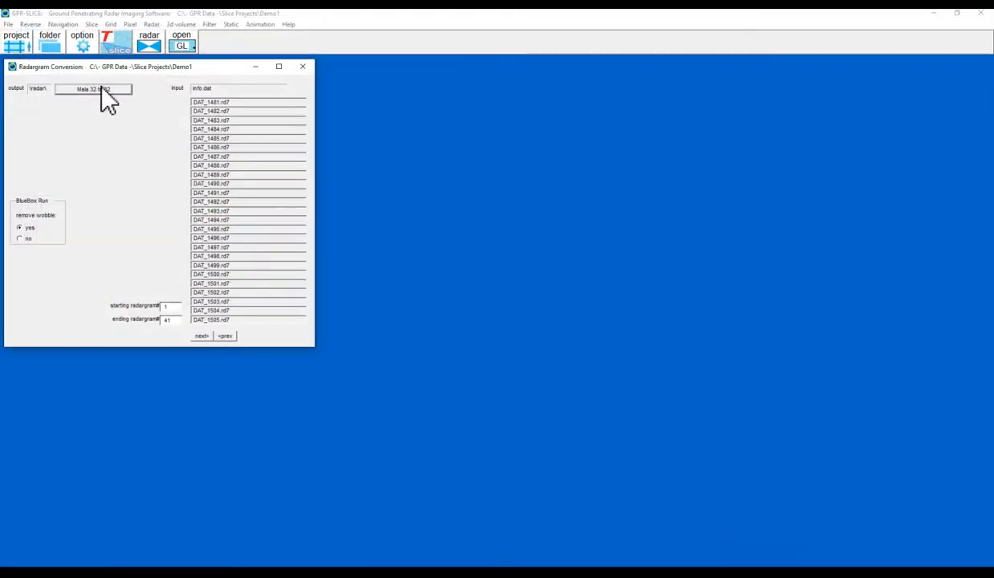
pyautogui.click(59, 41)
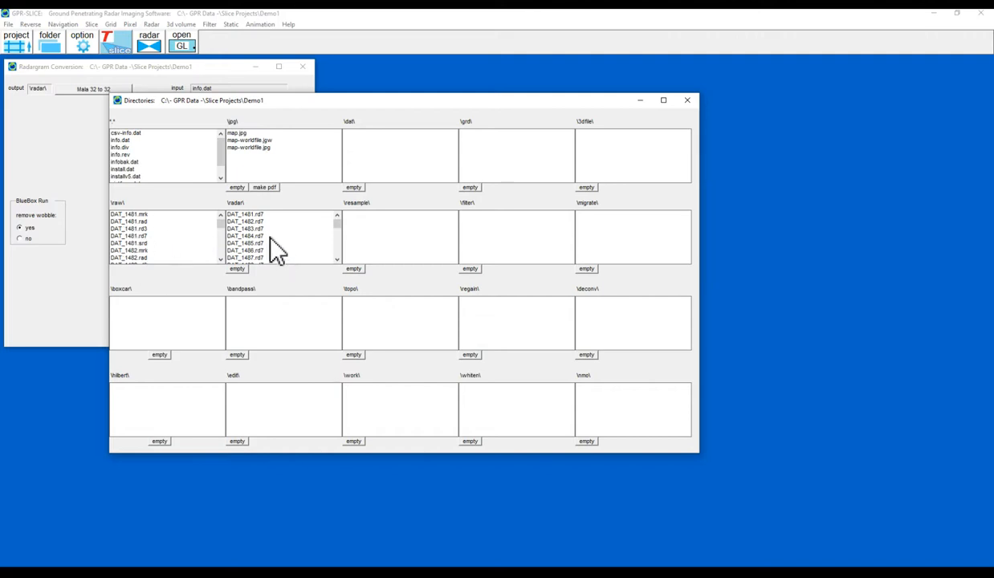
pyautogui.click(688, 103)
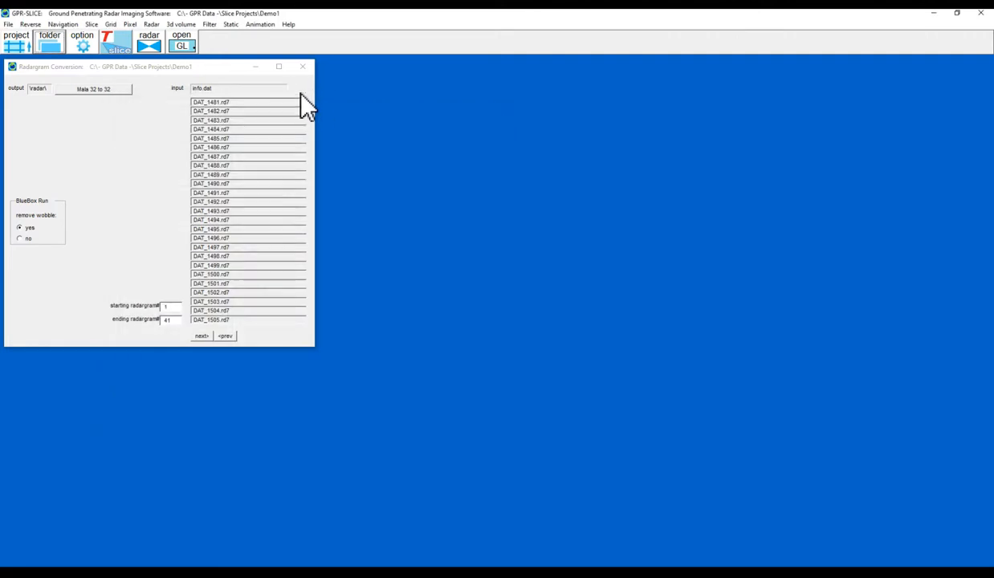
# Reverse the even-numbered profiles in the radar folder, saving the reverse list before running the process.
pyautogui.click(30, 24)
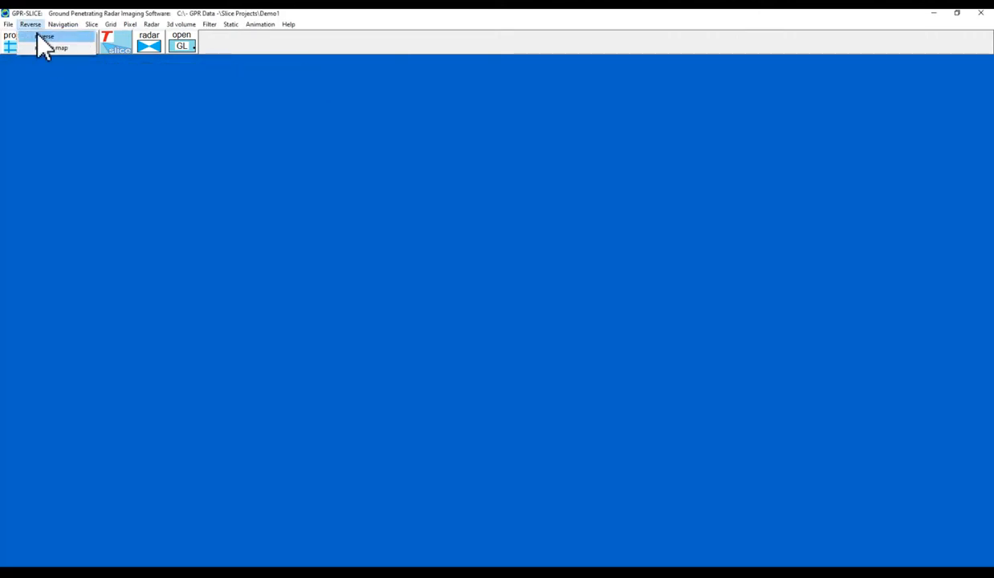
pyautogui.click(44, 37)
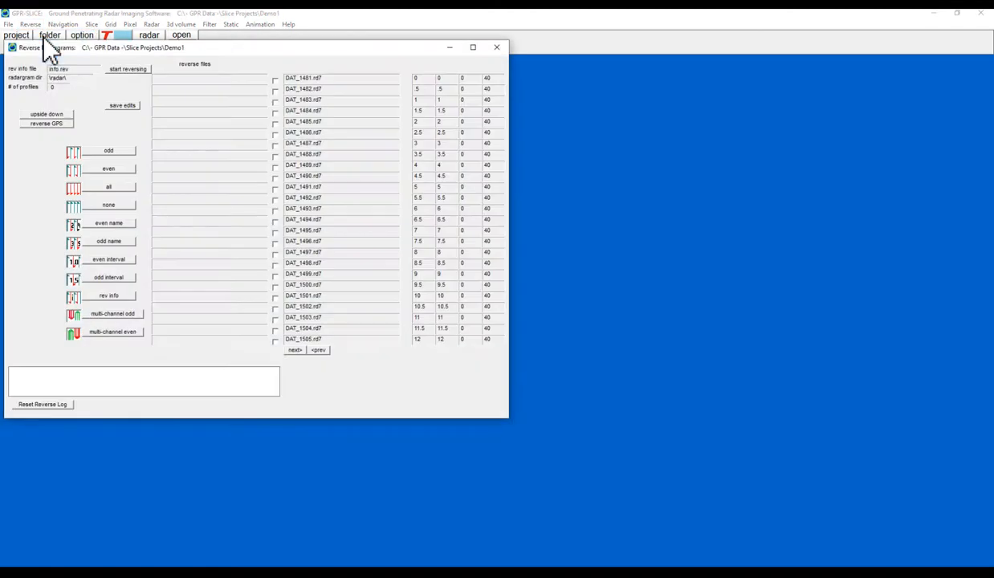
pyautogui.click(108, 169)
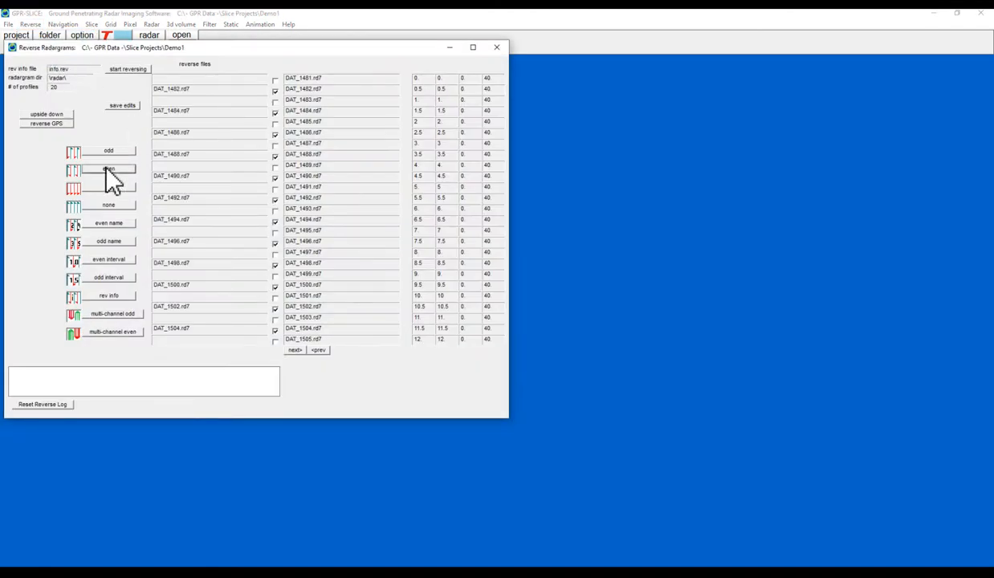
pyautogui.click(121, 106)
pyautogui.click(125, 71)
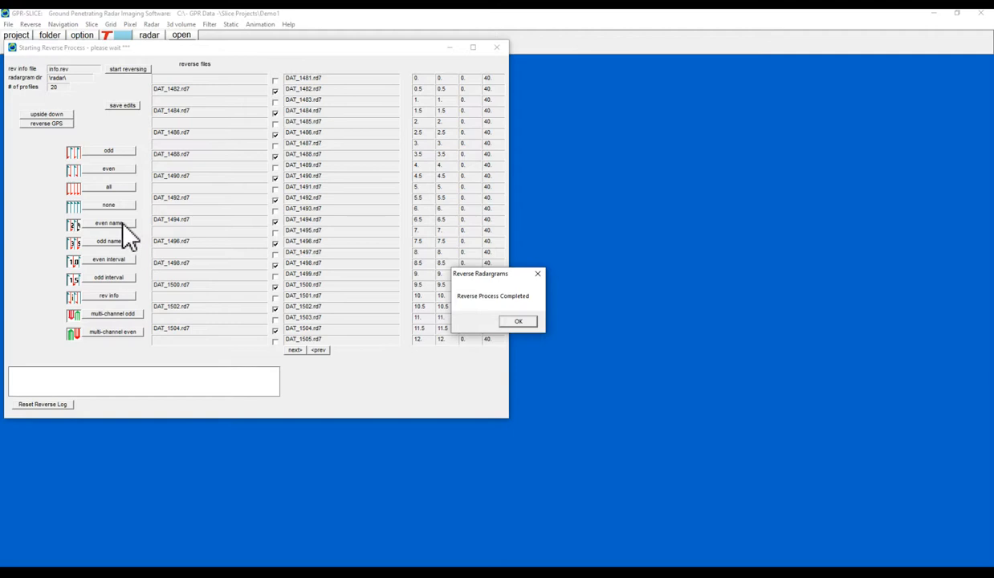
pyautogui.click(521, 322)
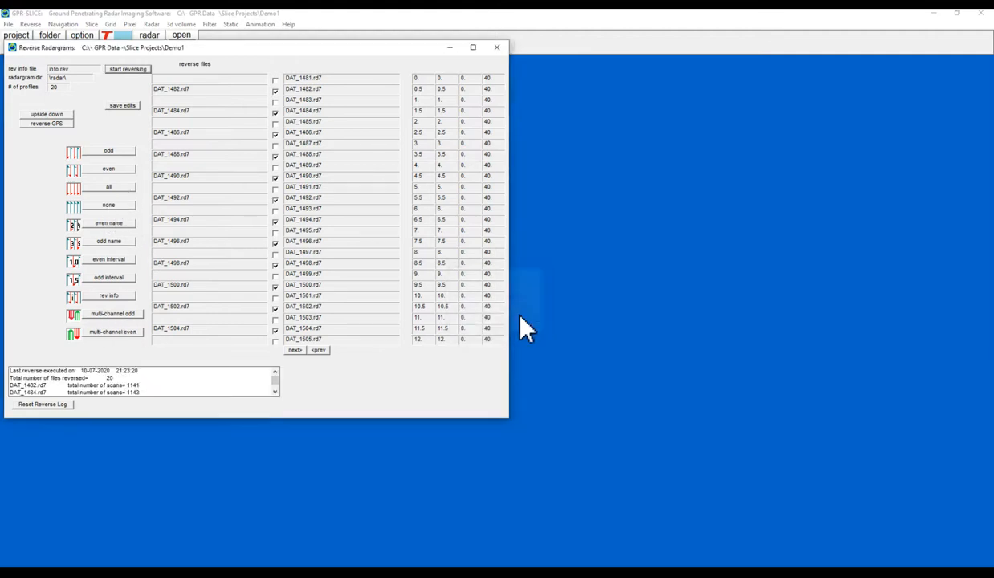
pyautogui.click(498, 49)
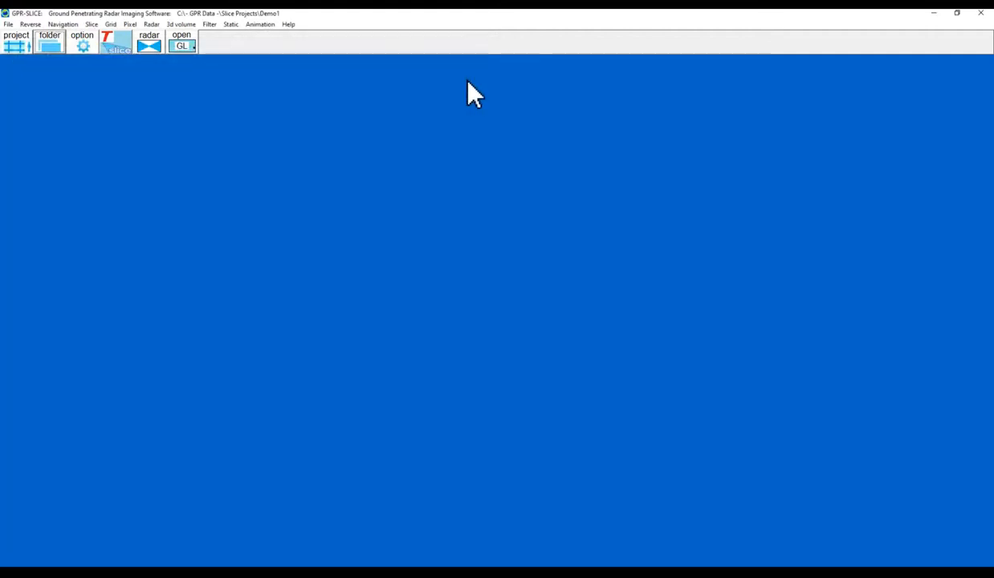
# Generate artificial navigation markers for all the radargrams in the radar folder.
pyautogui.click(58, 24)
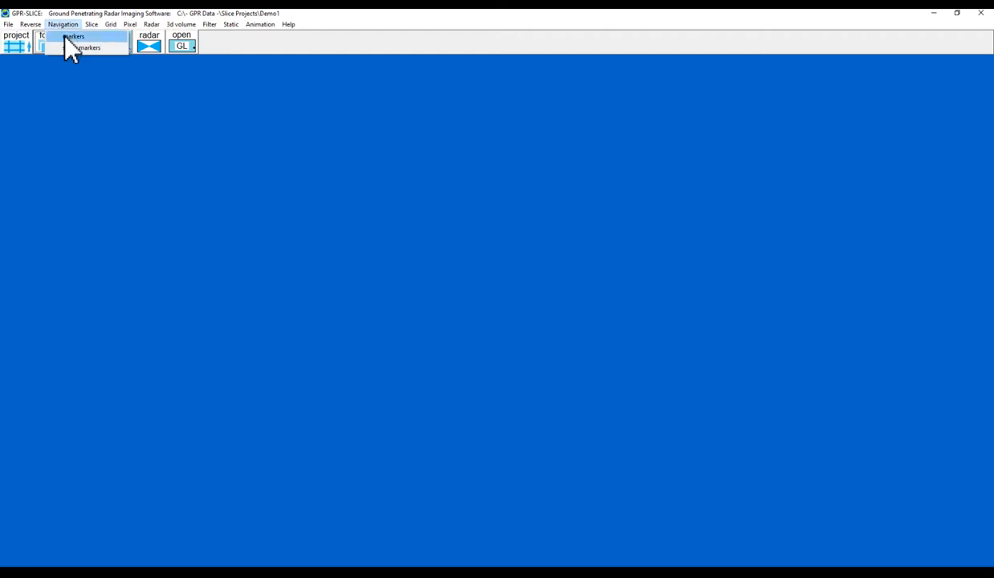
pyautogui.click(64, 37)
pyautogui.click(234, 65)
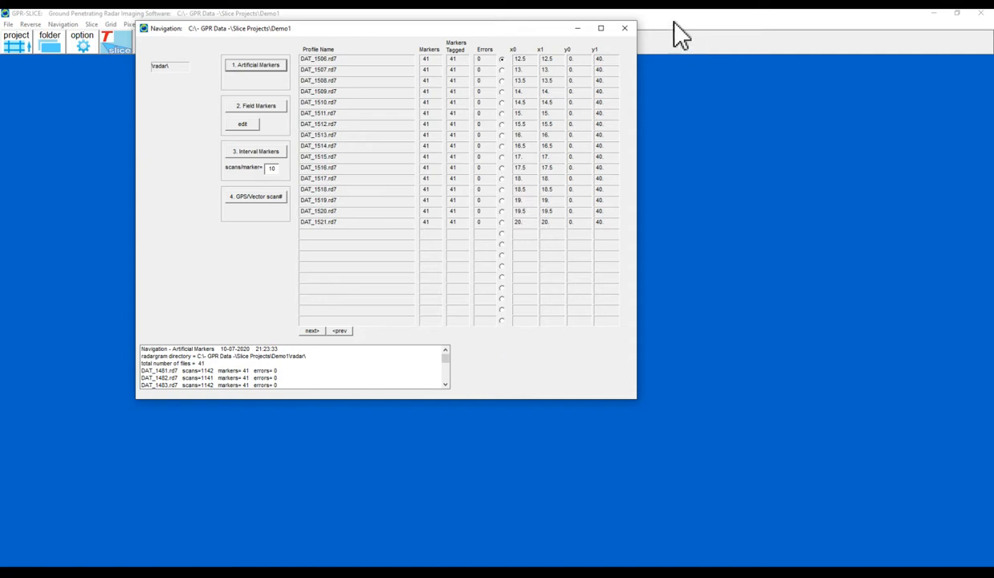
pyautogui.click(628, 30)
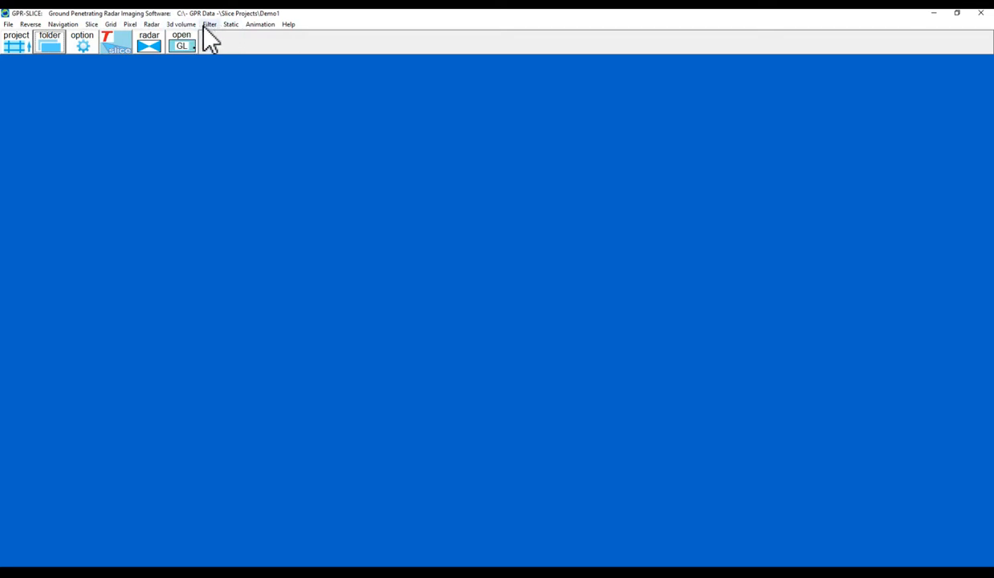
# Run the automatic line-by-line 0 ns edit on the radar folder's radargrams and switch to the infoedit.dat information file.
pyautogui.click(150, 24)
pyautogui.click(173, 68)
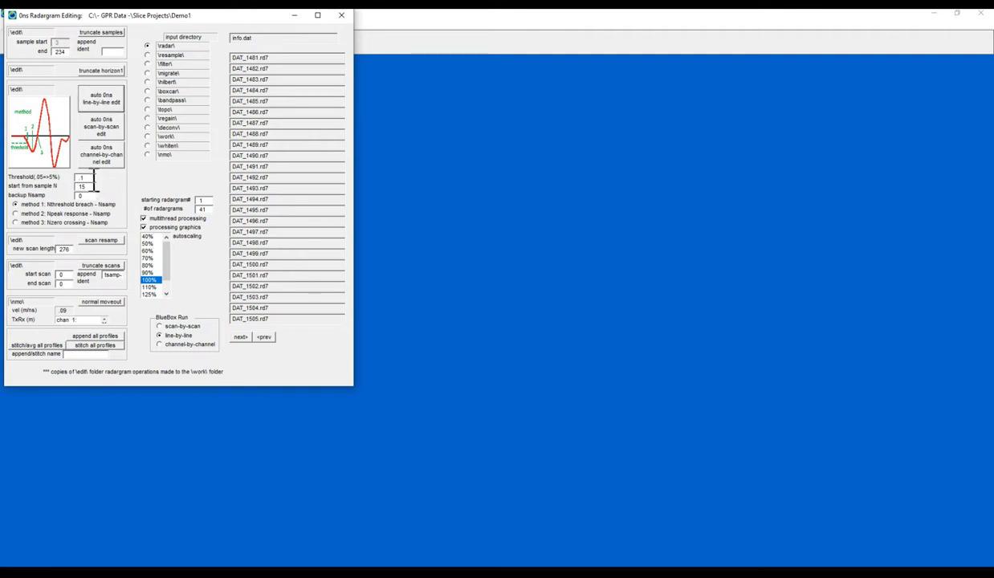
pyautogui.click(102, 107)
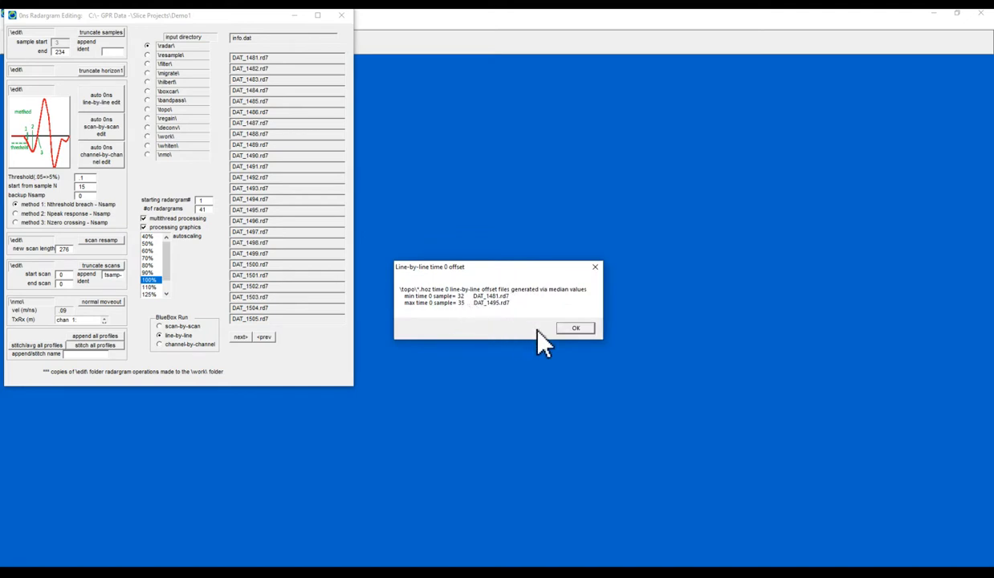
pyautogui.click(575, 328)
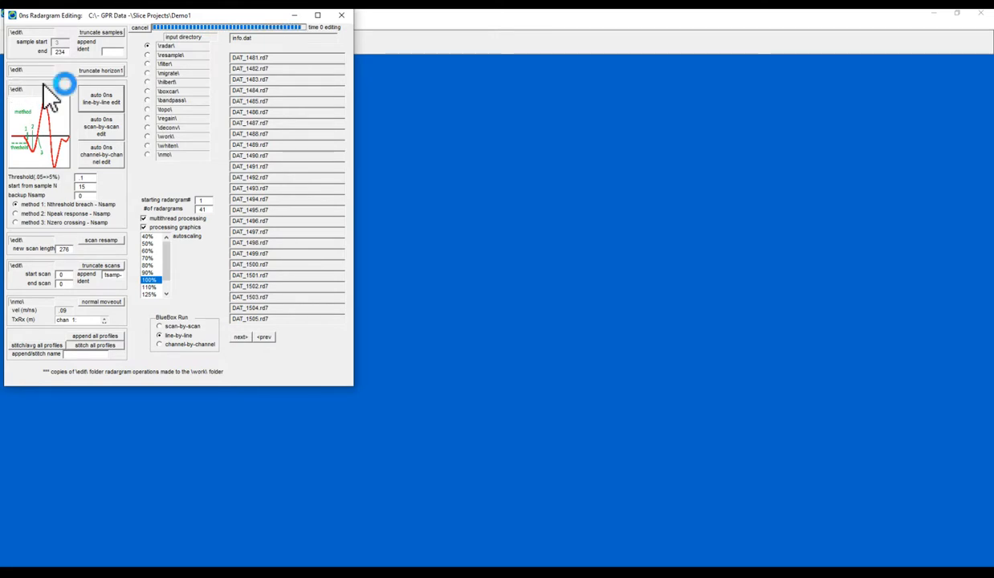
pyautogui.click(558, 325)
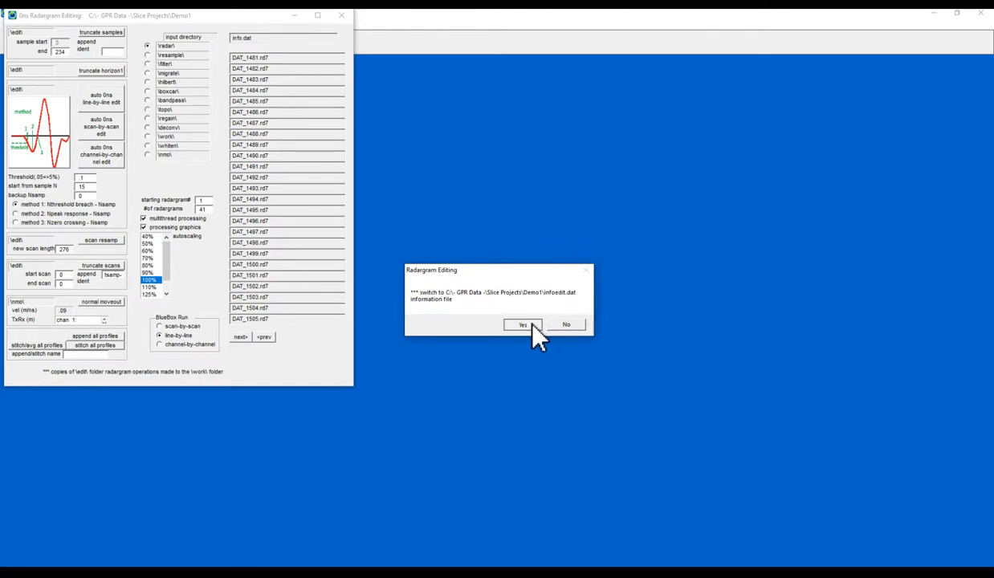
pyautogui.click(533, 326)
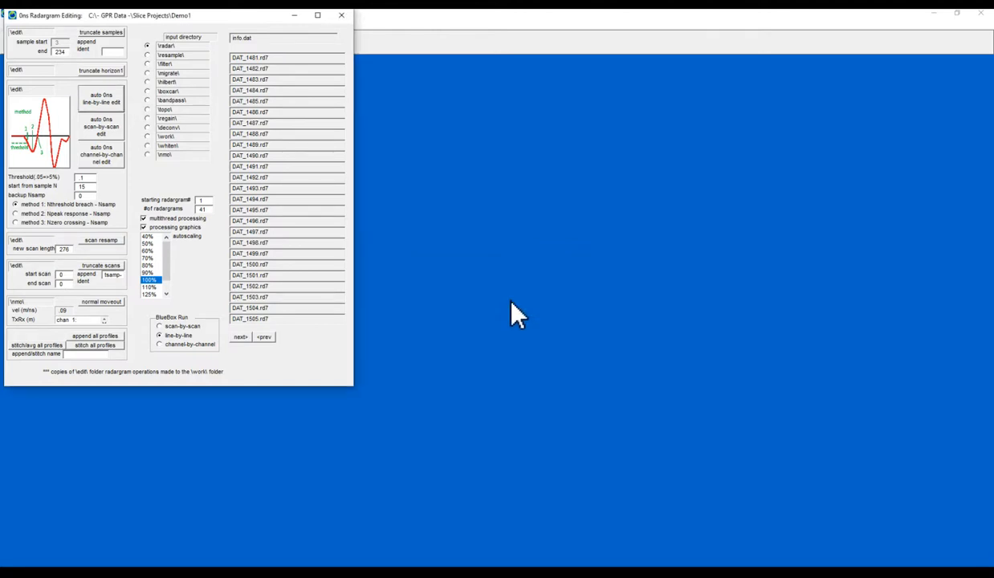
pyautogui.click(342, 15)
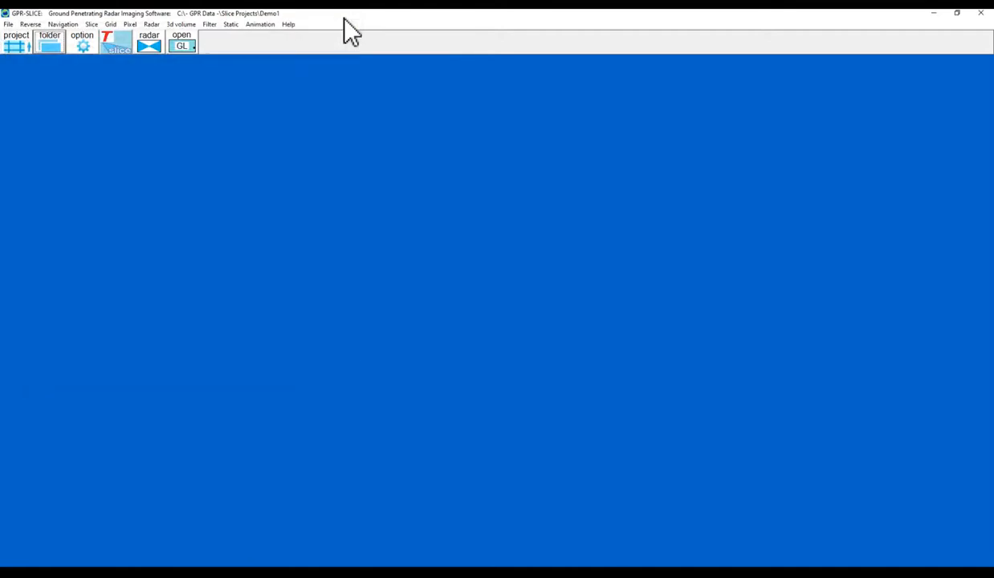
# Open the bandpass spectra and gain settings for the radargrams in the edit folder.
pyautogui.click(202, 27)
pyautogui.click(213, 38)
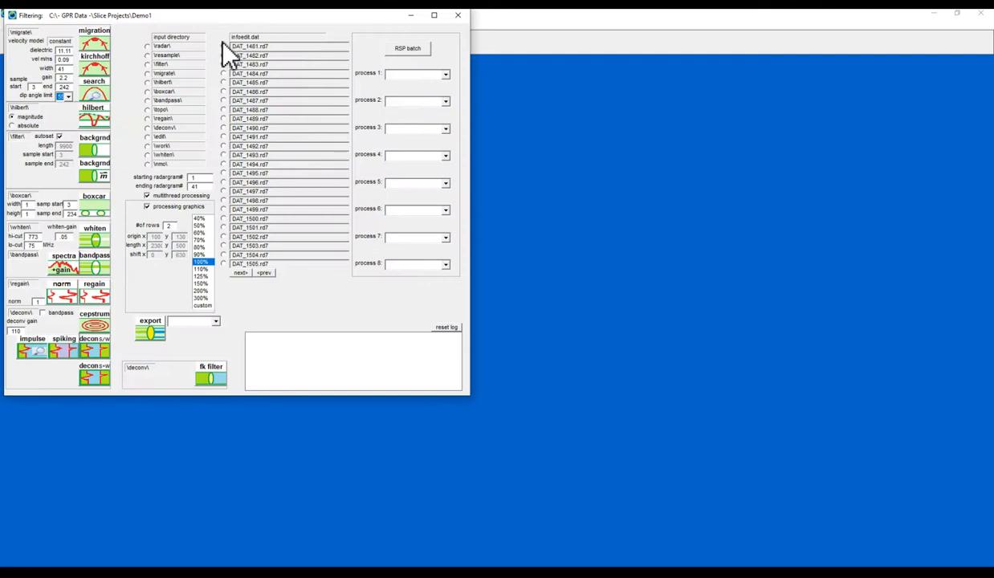
pyautogui.click(148, 138)
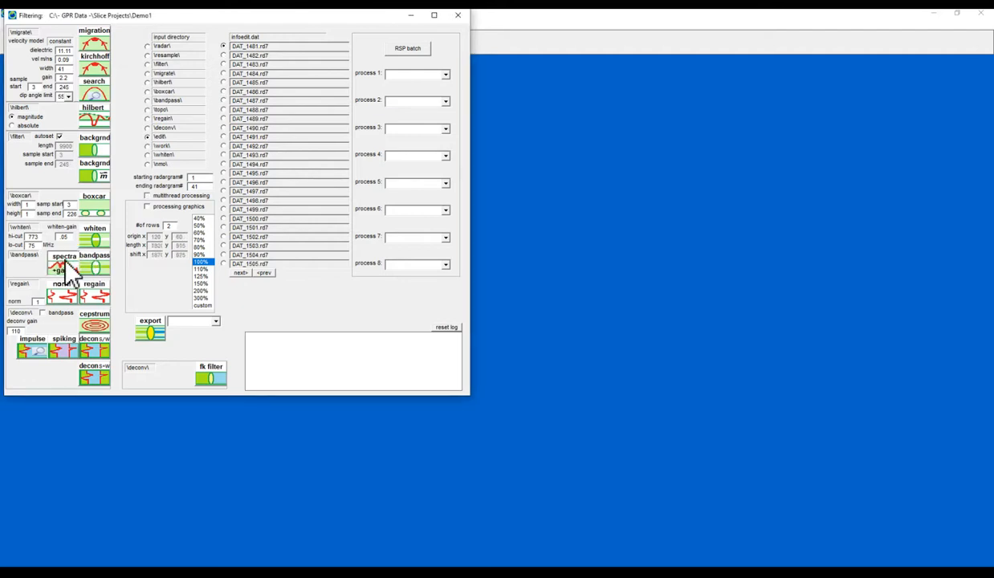
pyautogui.click(68, 267)
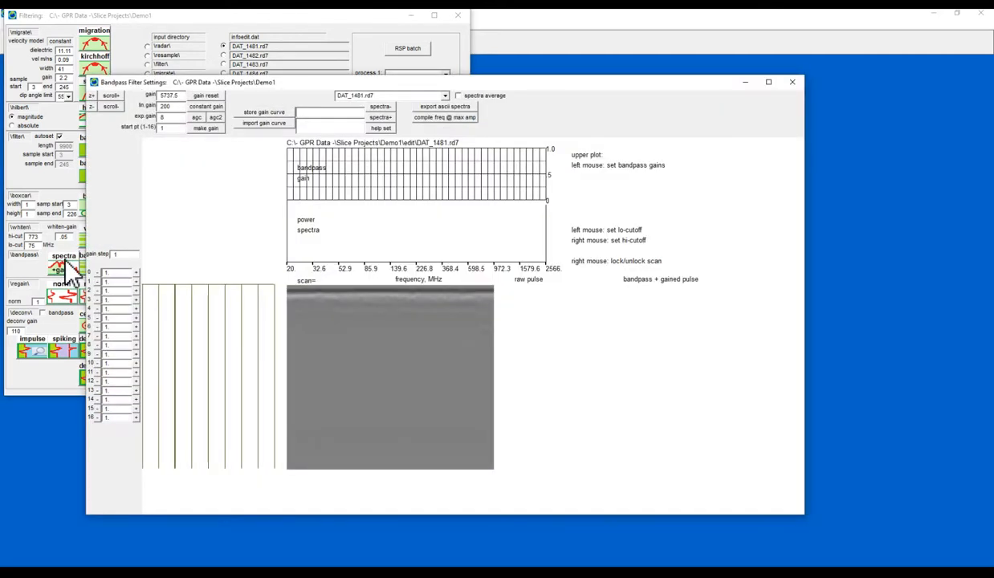
# Try an AGC2 gain curve built from the peak response of all radargrams.
pyautogui.click(206, 290)
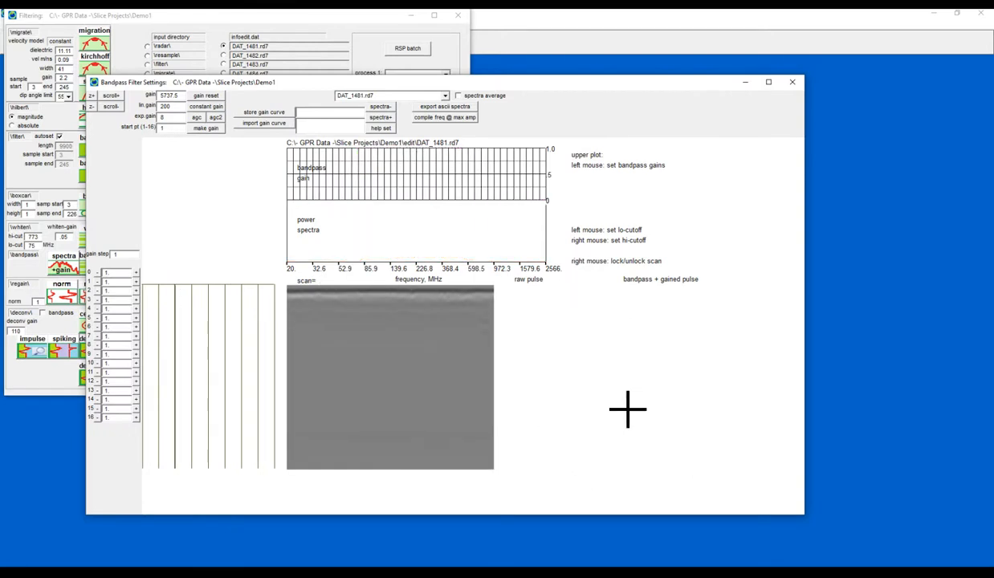
pyautogui.click(214, 118)
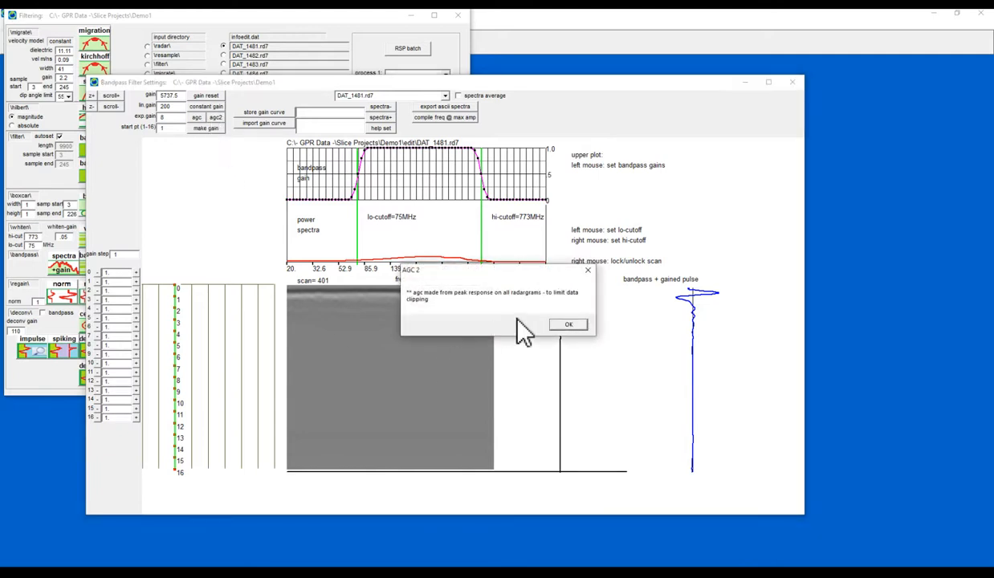
pyautogui.click(566, 325)
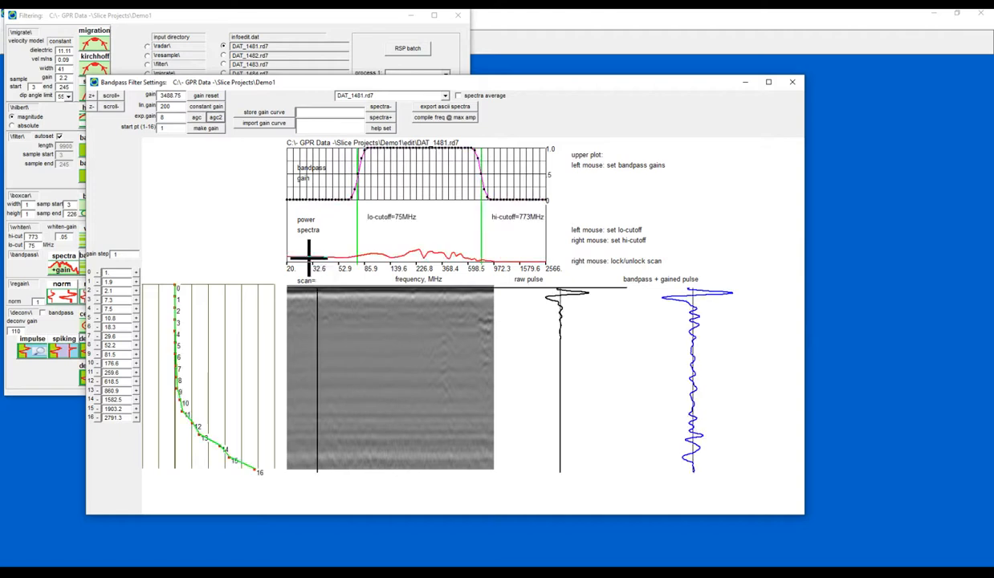
# Set the maximum gain to 500, reset the gain curve, and raise points 1 to 3 to about 2, 8.8 and 16.6.
pyautogui.click(216, 303)
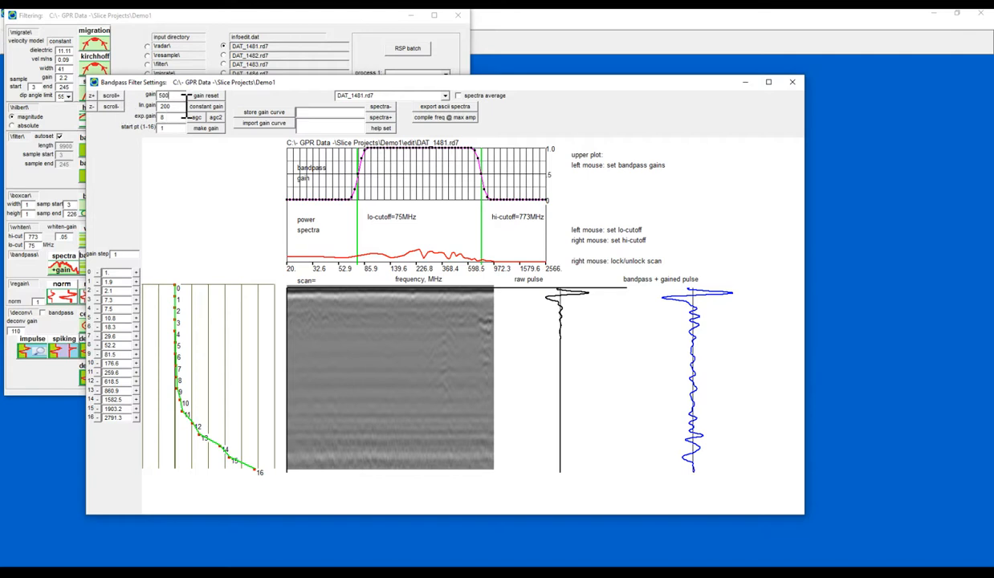
pyautogui.click(202, 96)
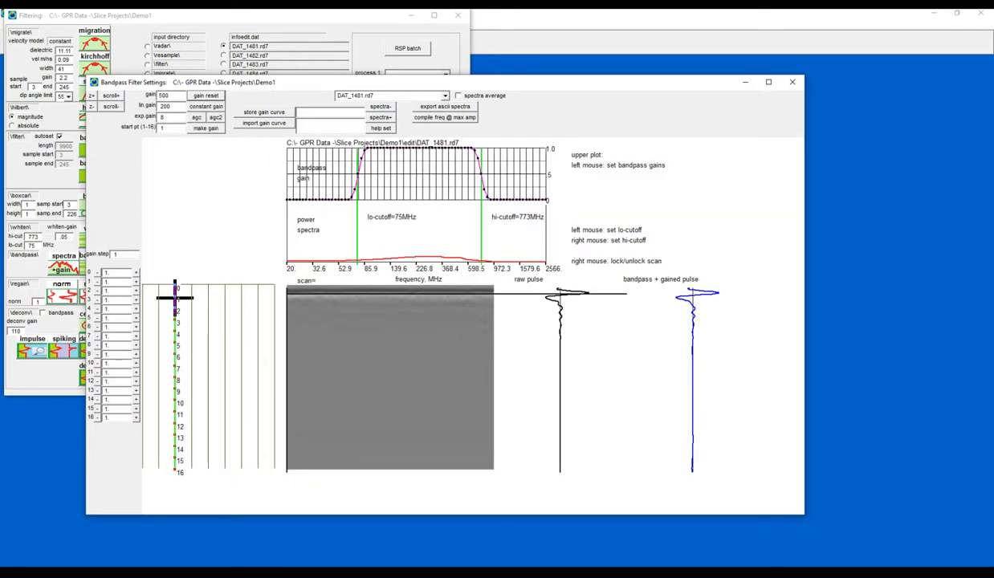
pyautogui.click(160, 294)
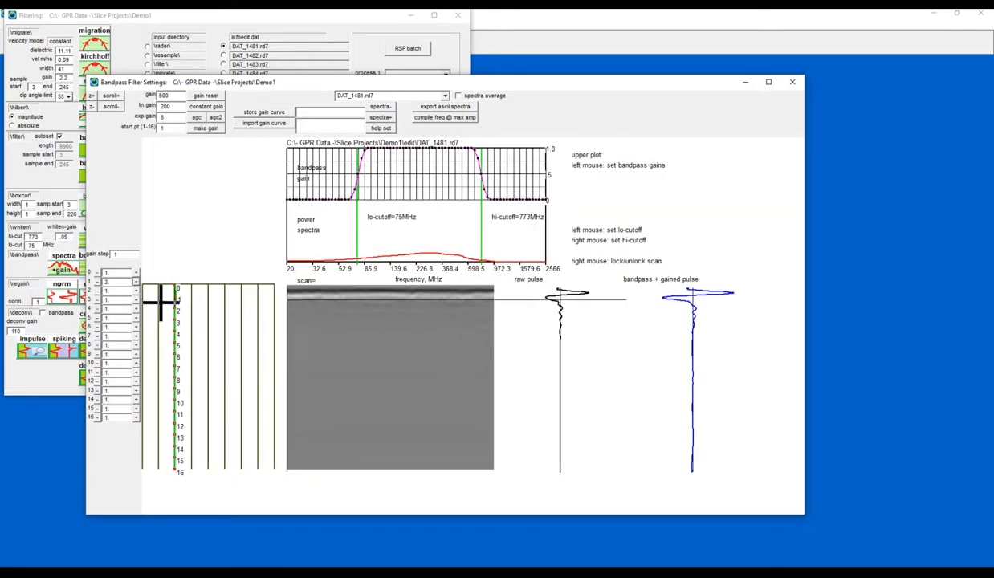
pyautogui.click(178, 295)
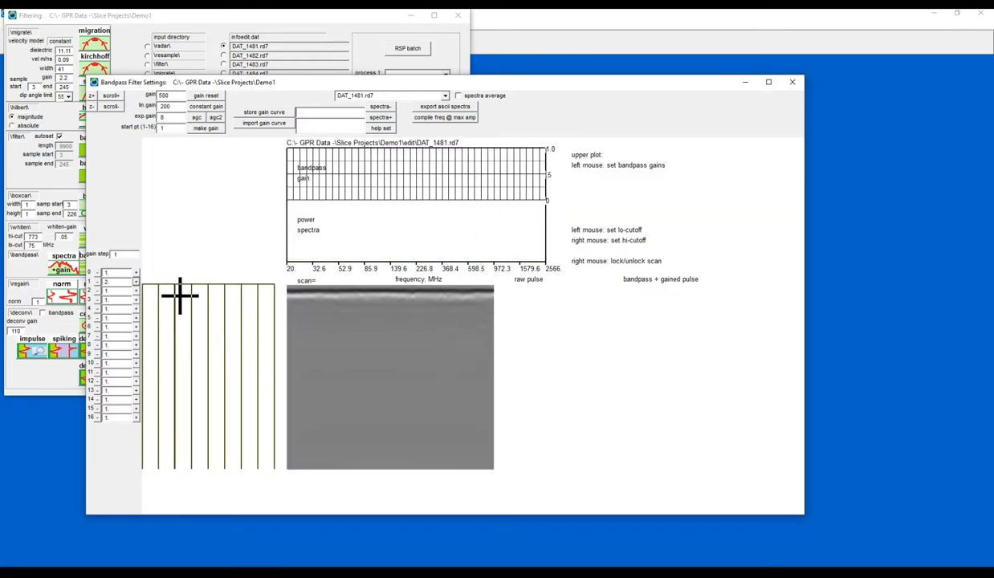
pyautogui.click(136, 294)
pyautogui.click(144, 320)
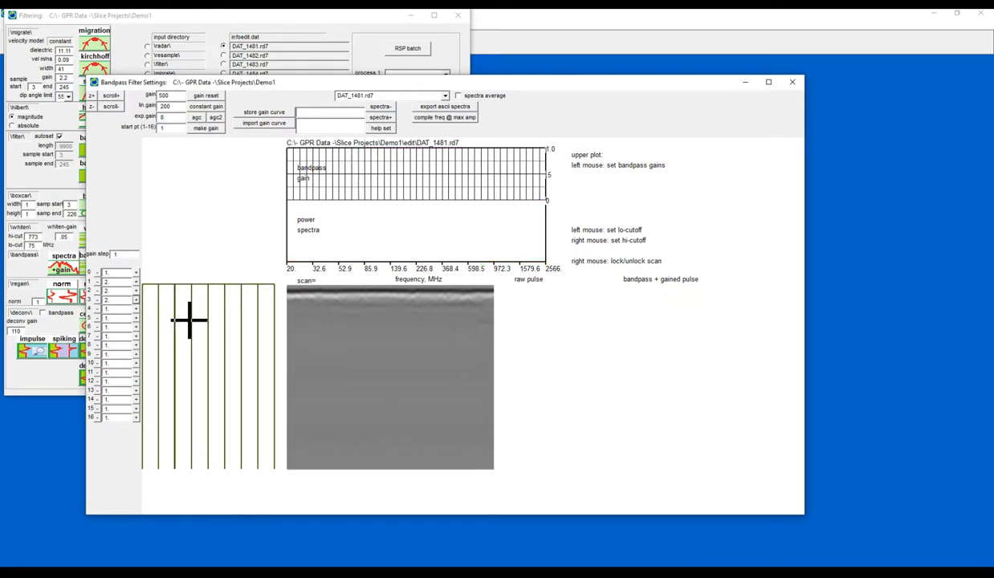
pyautogui.click(188, 328)
pyautogui.click(185, 334)
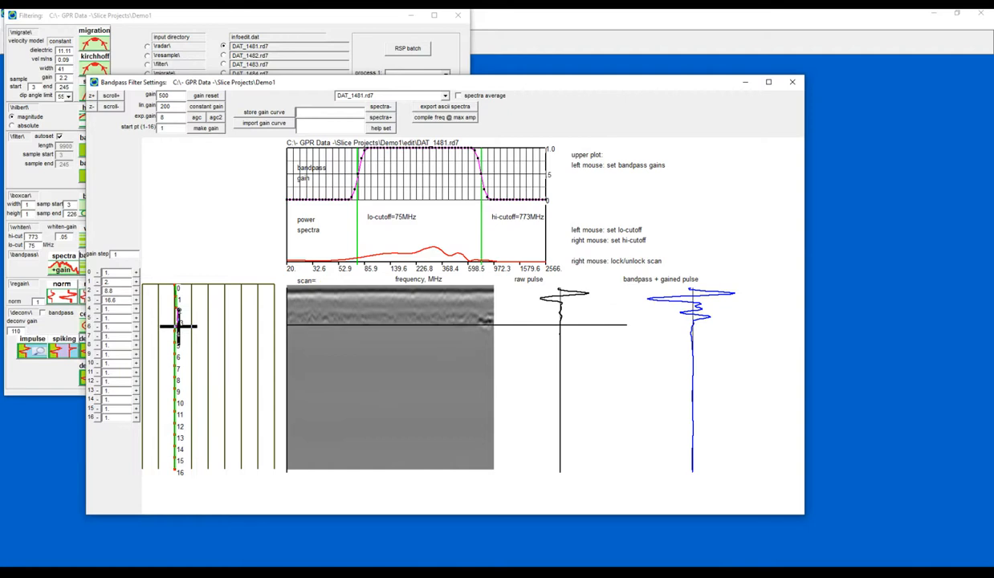
pyautogui.click(178, 329)
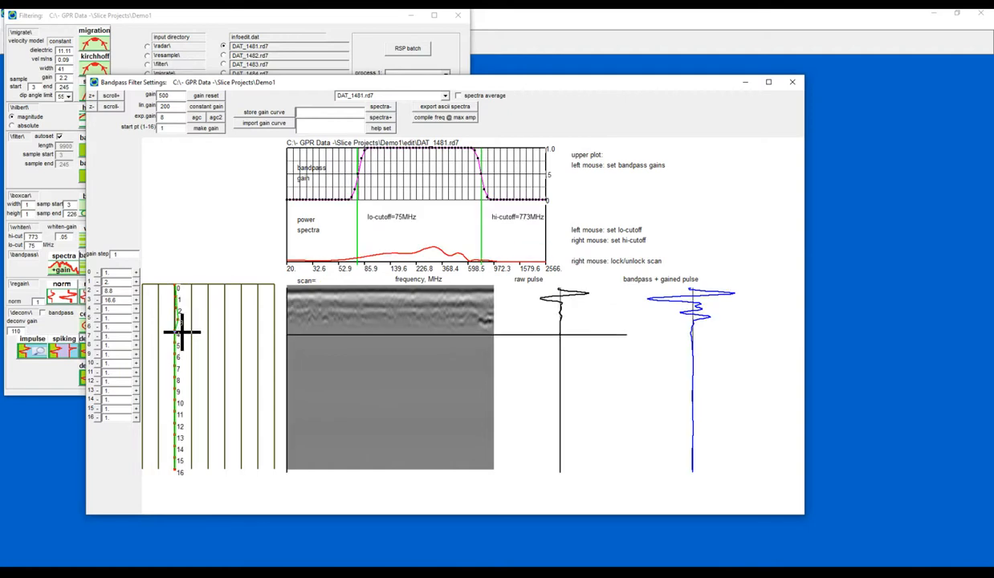
# Raise gain curve points 4 to 9 to about 43, 100, 191, 267, 355 and 428.
pyautogui.click(183, 331)
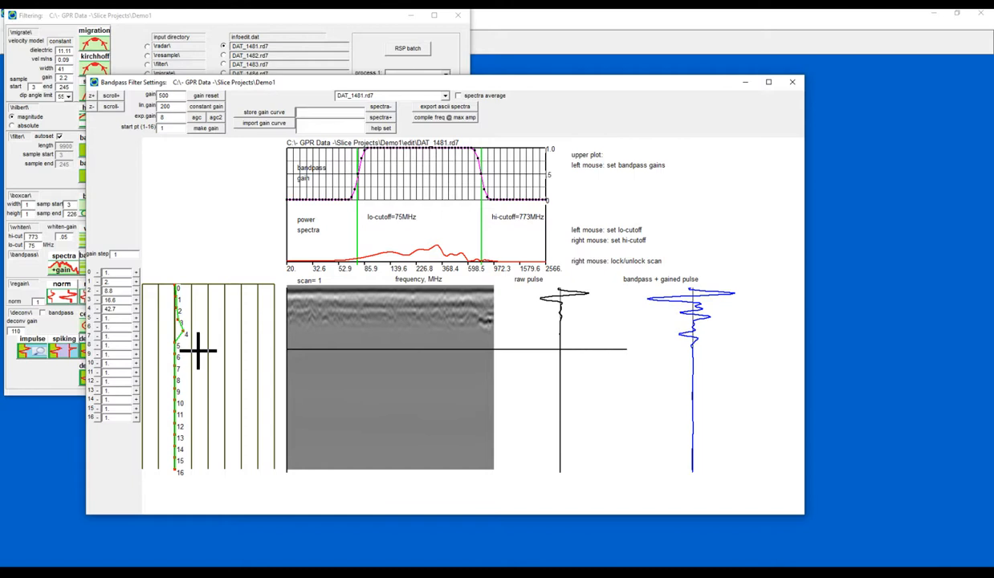
pyautogui.click(198, 350)
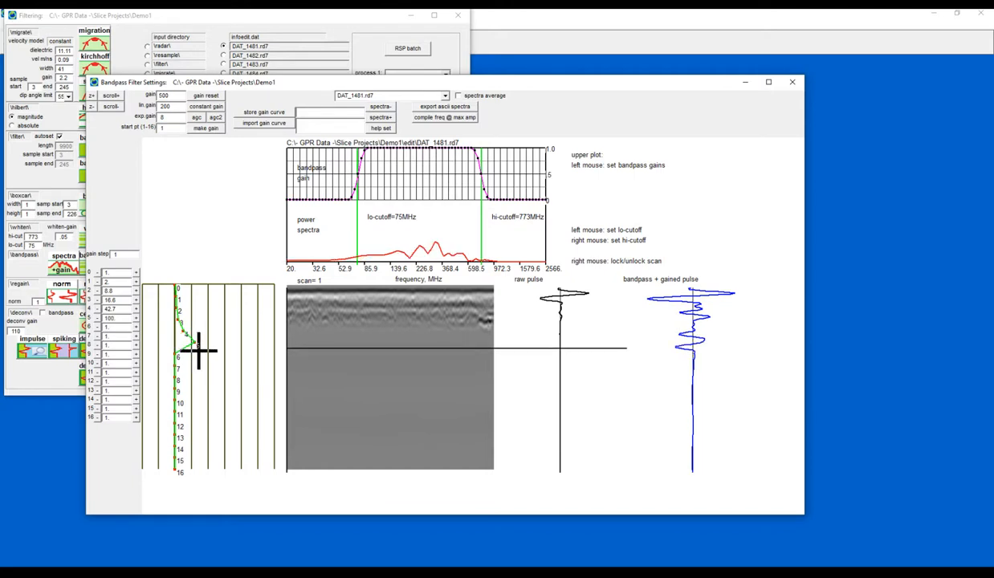
pyautogui.click(213, 355)
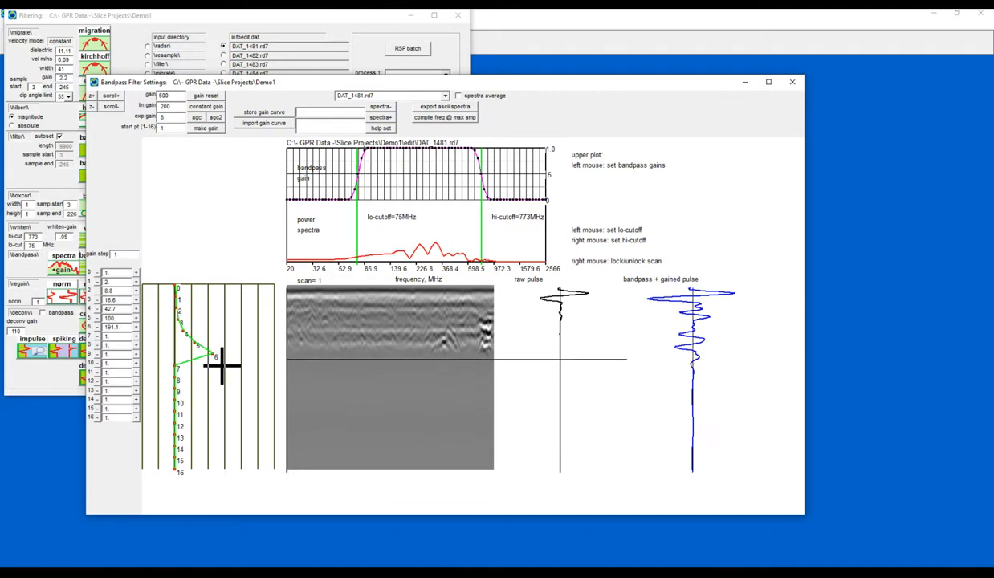
pyautogui.click(228, 366)
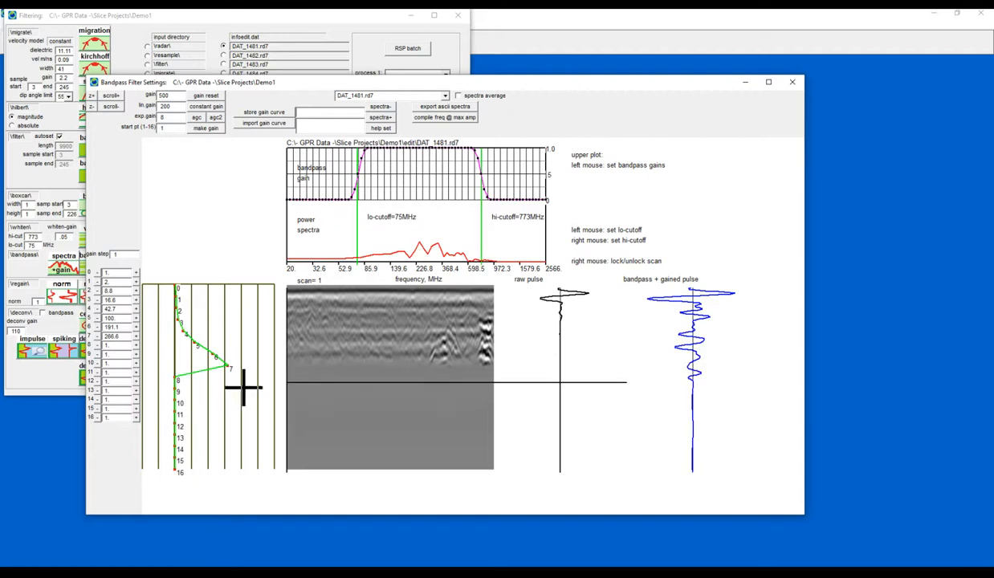
pyautogui.click(245, 378)
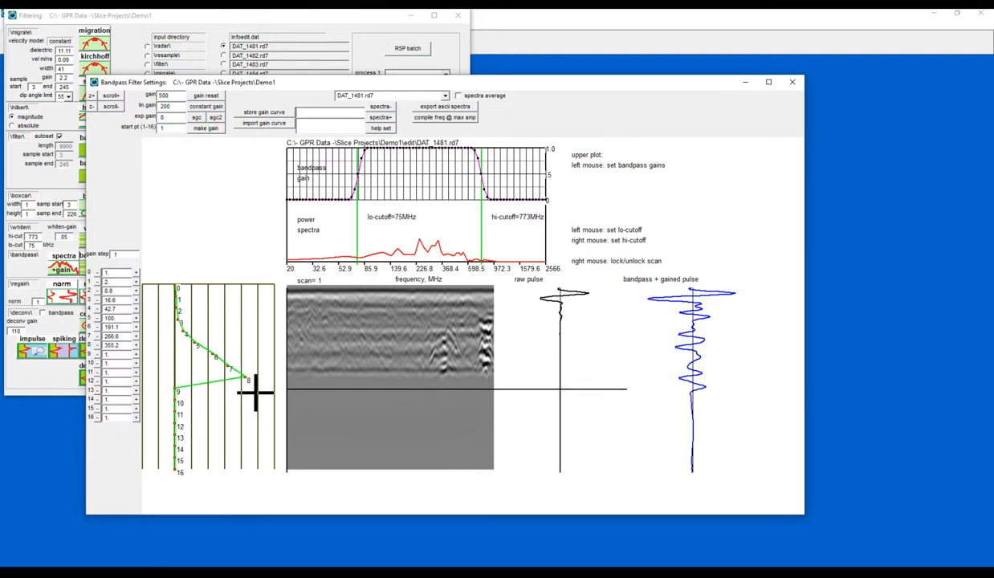
pyautogui.click(261, 392)
# Shape gain curve points 10 to 16 at about 465, 470, 478, 467, 441, 433 and 418.
pyautogui.click(267, 413)
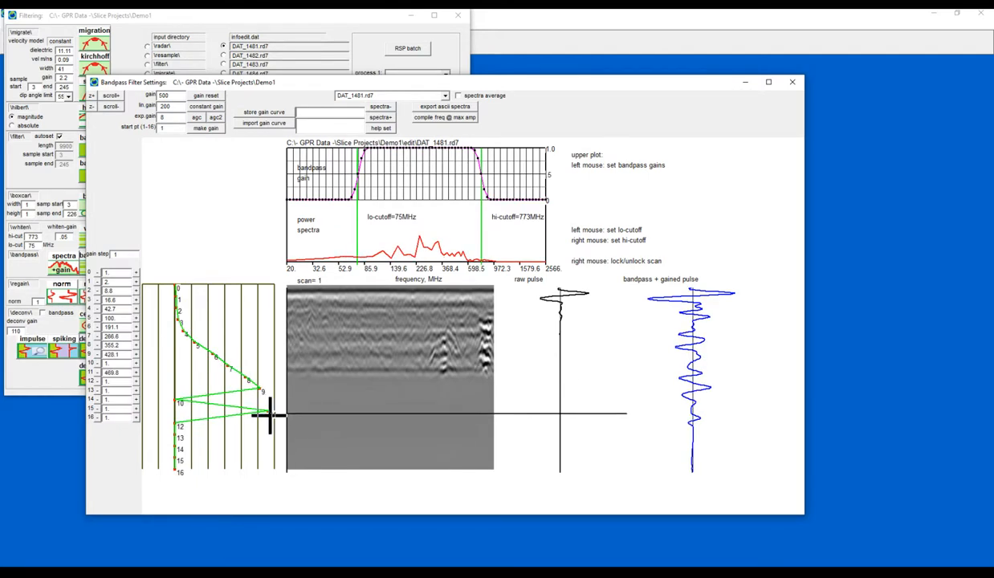
pyautogui.click(268, 403)
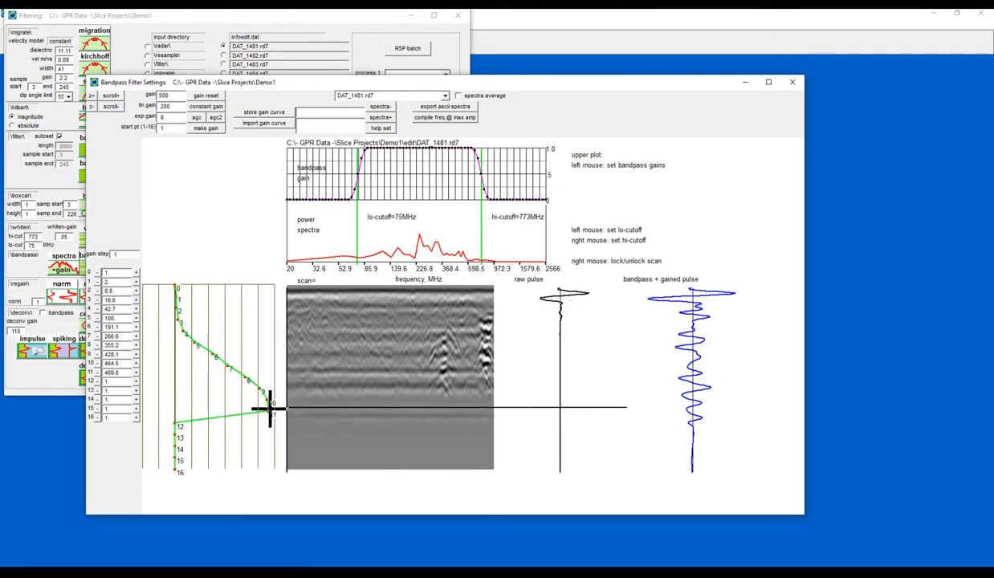
pyautogui.click(269, 421)
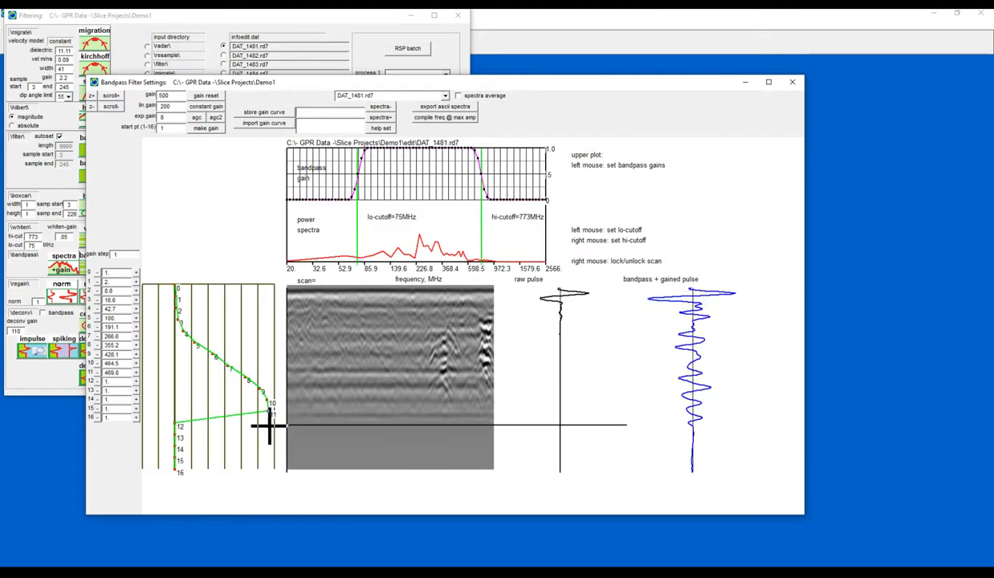
pyautogui.click(269, 427)
pyautogui.click(268, 432)
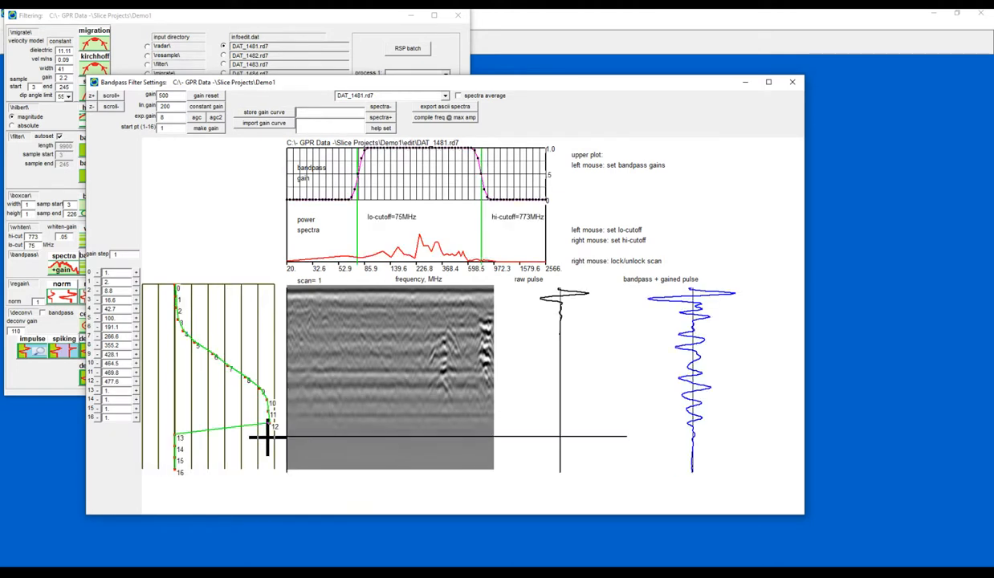
pyautogui.click(261, 449)
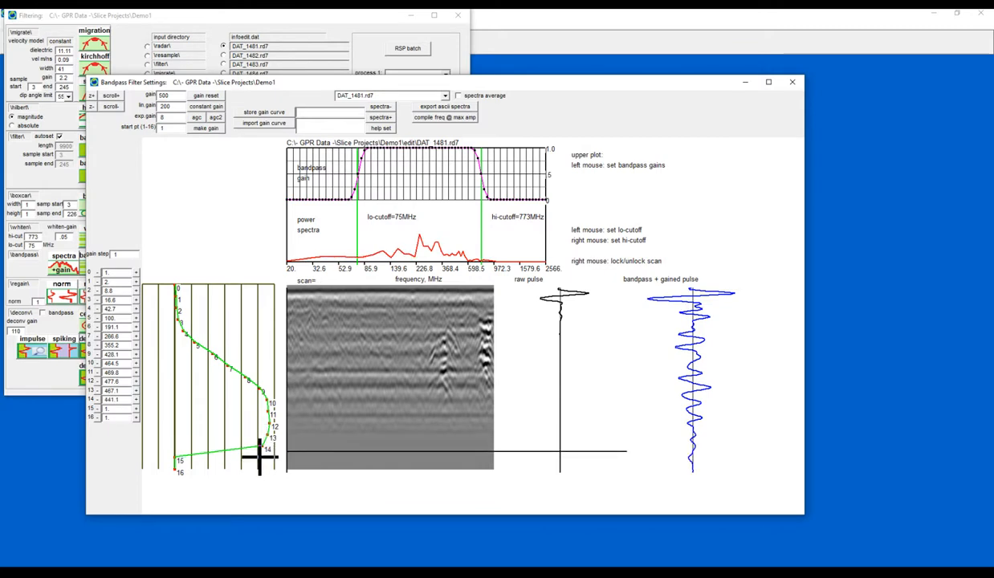
pyautogui.click(261, 464)
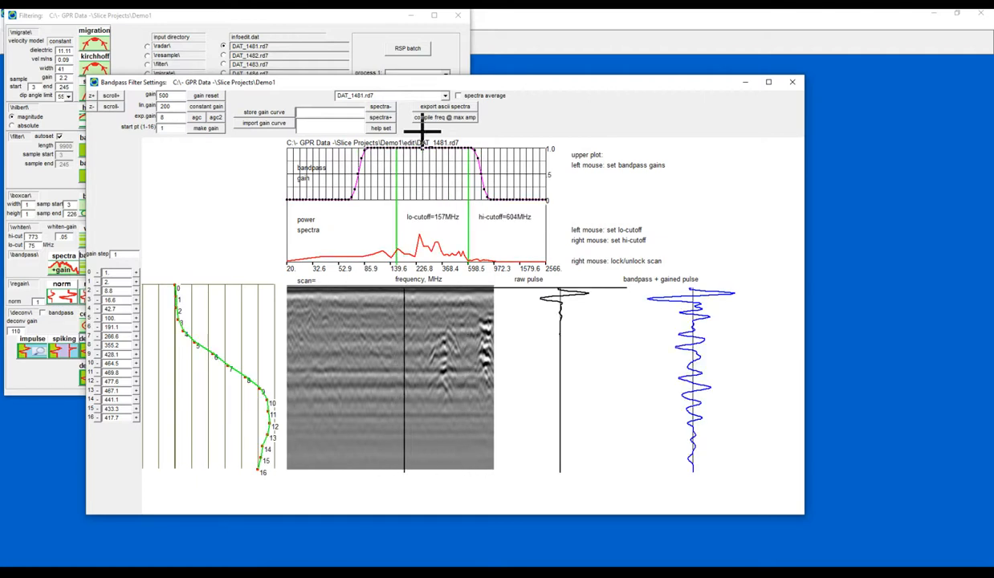
# Try bandpass cutoffs of 157 to 604 MHz, 44 to 124 MHz, and 748 to 1227 MHz on the DAT_1481.rd7 radargram.
pyautogui.click(380, 129)
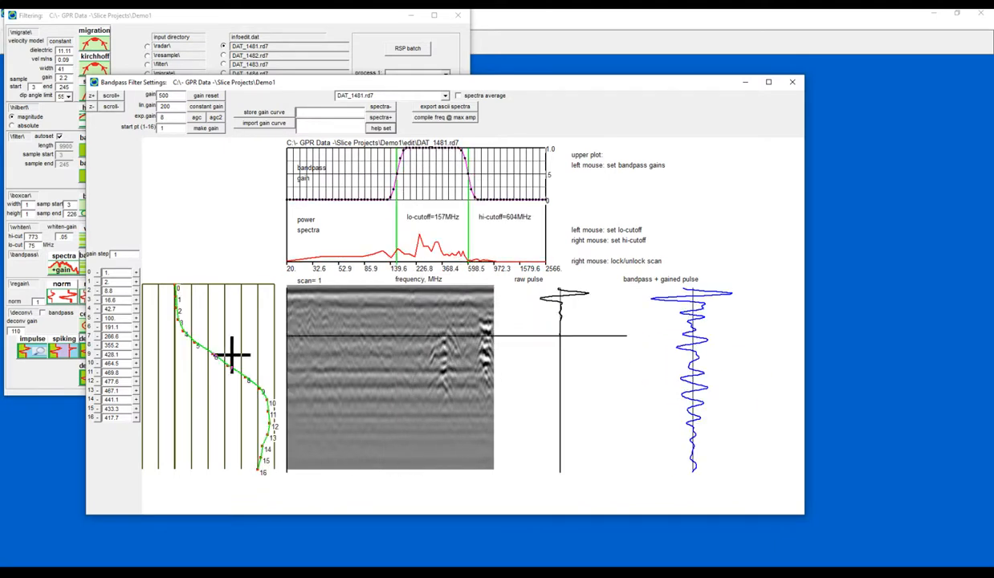
pyautogui.click(329, 249)
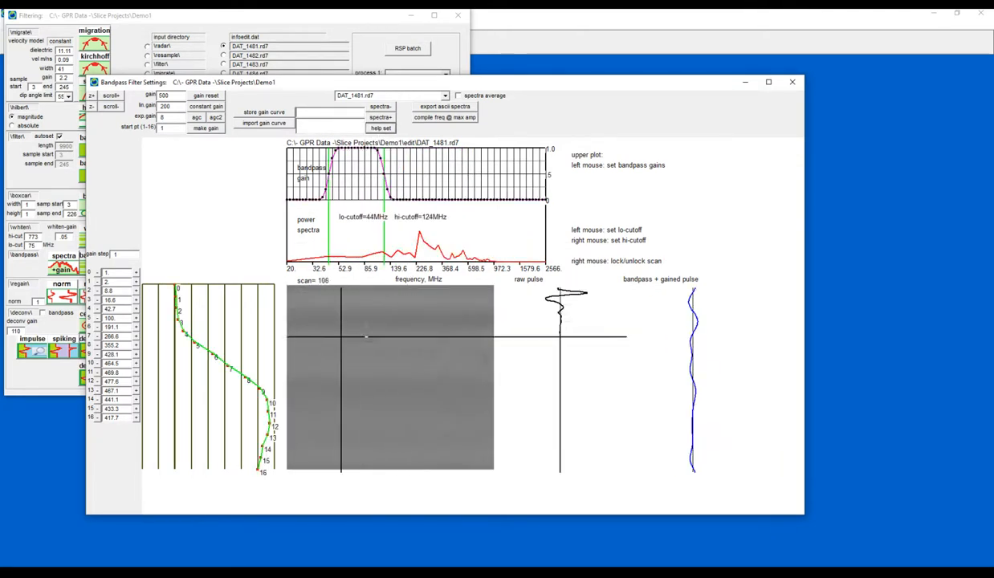
pyautogui.click(479, 242)
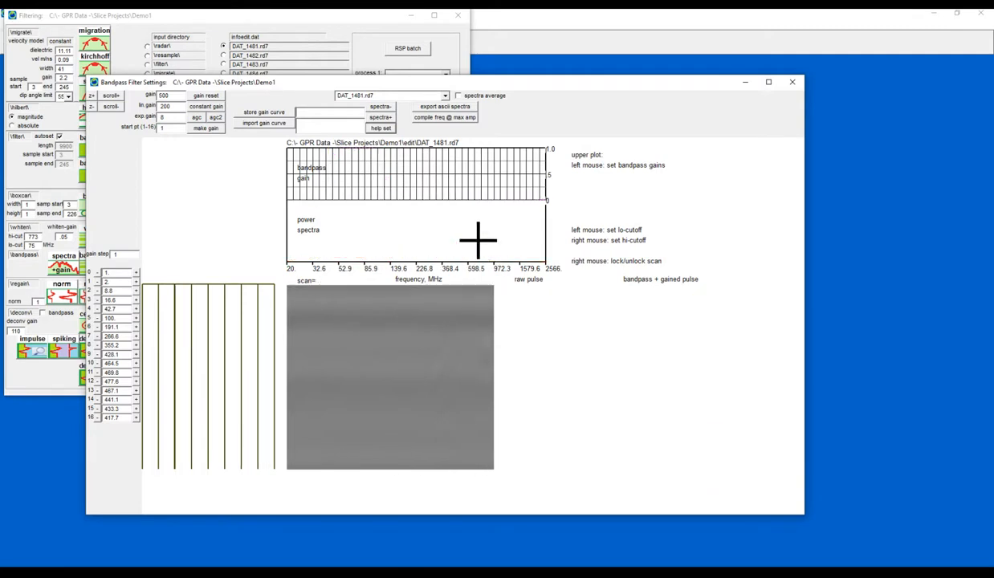
pyautogui.rightClick(507, 240)
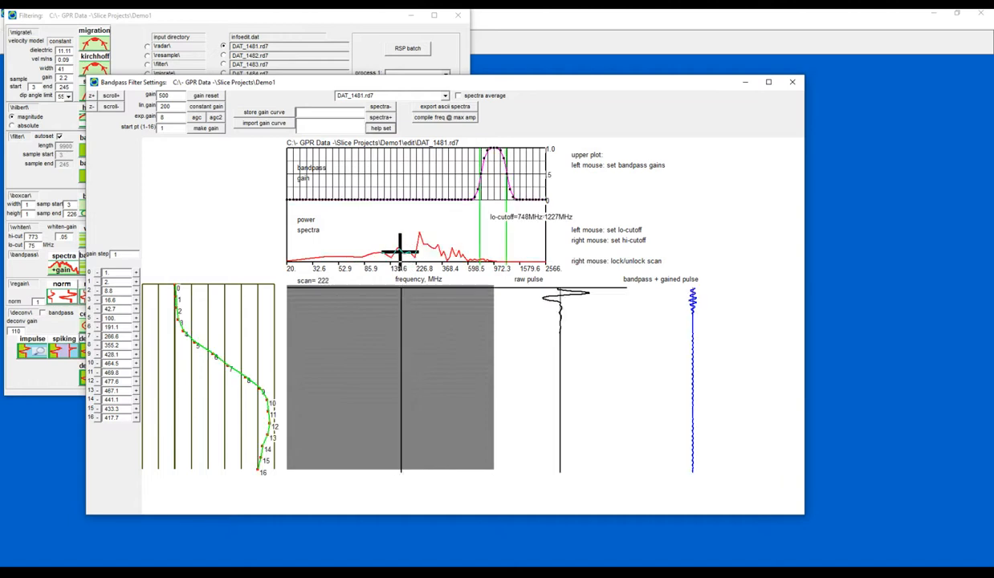
# Set the bandpass low cutoff to 147 MHz and high cutoff to 741 MHz, apply them, and close the filter settings.
pyautogui.click(392, 250)
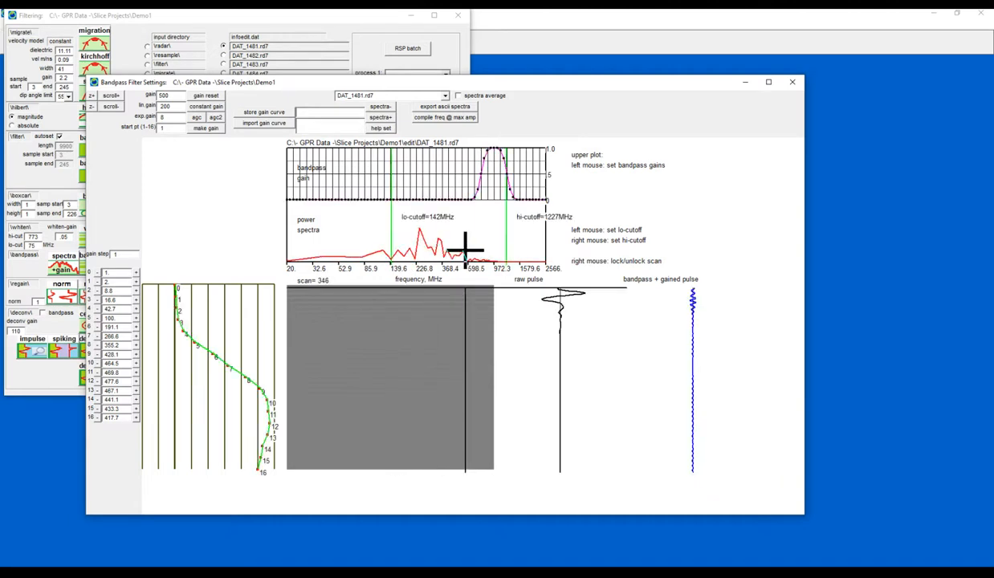
pyautogui.click(393, 253)
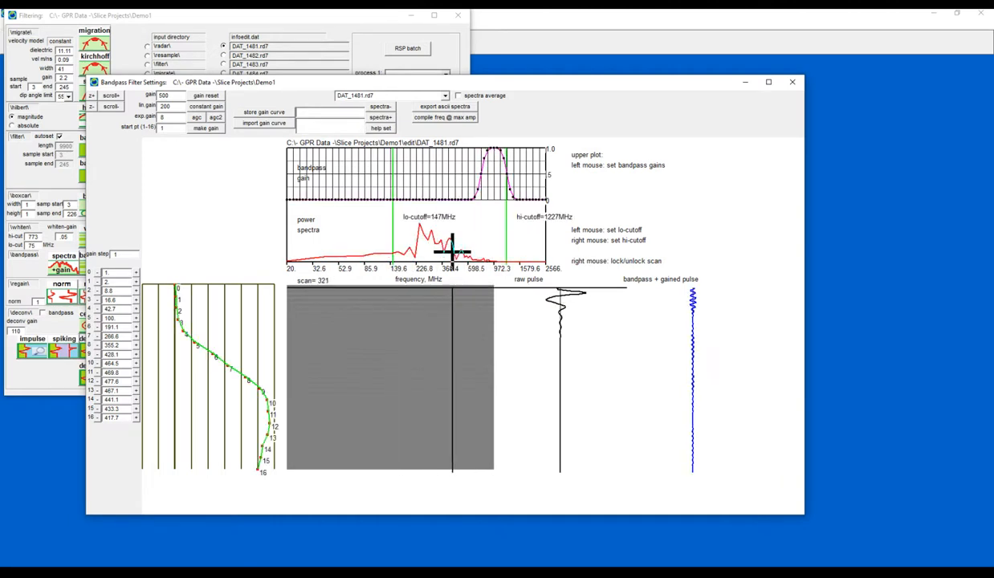
pyautogui.rightClick(466, 255)
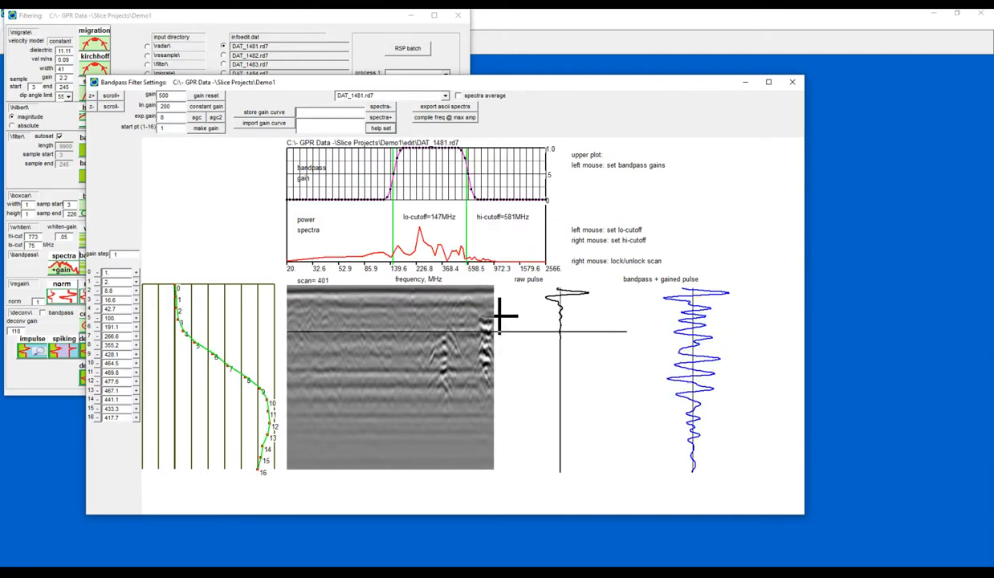
pyautogui.rightClick(480, 252)
pyautogui.click(380, 128)
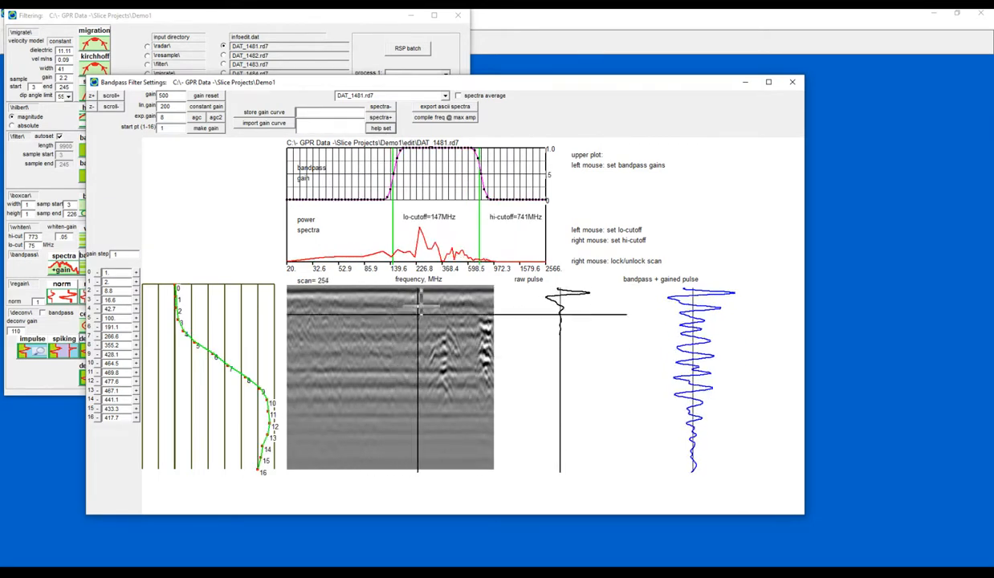
pyautogui.click(797, 83)
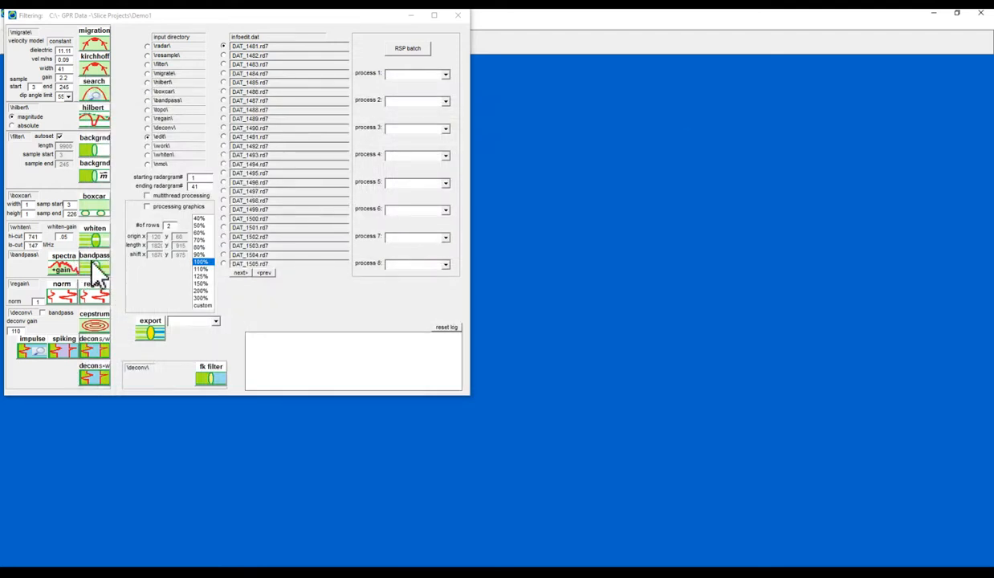
# Run the bandpass filter with processing graphics enabled on radargrams 1 to 41 from the edit folder.
pyautogui.click(147, 207)
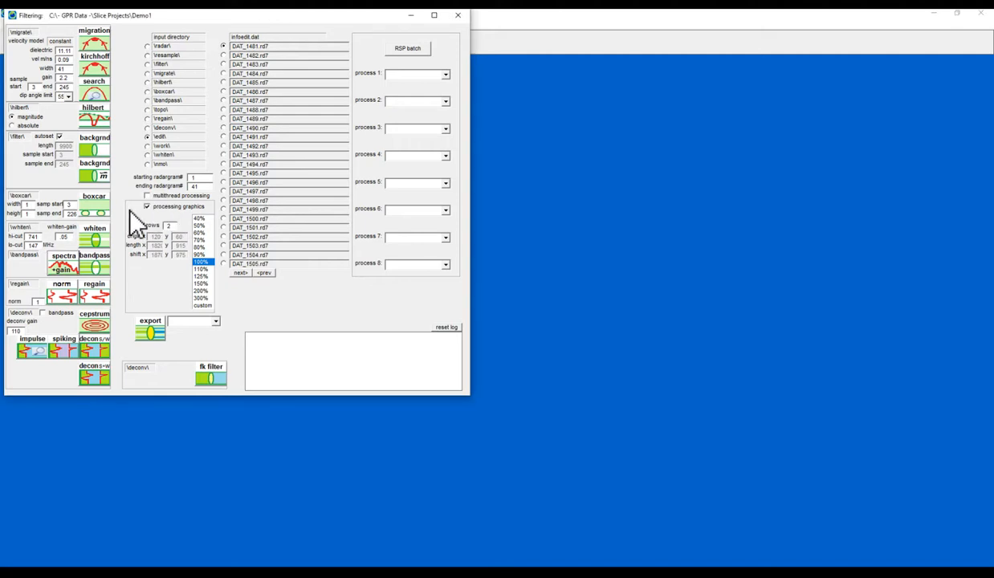
pyautogui.click(95, 268)
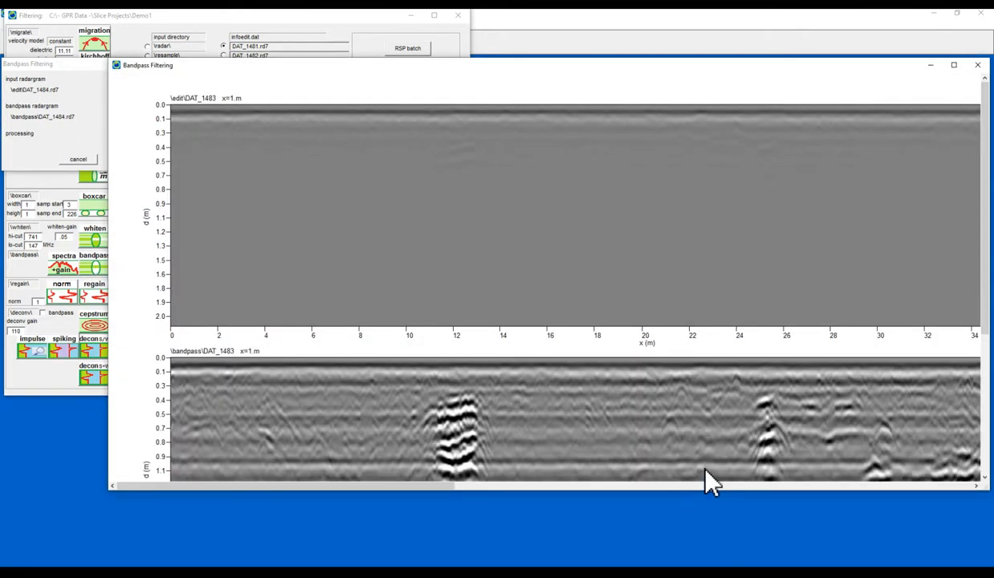
# Minimize the bandpass graphics, stop the run, and rerun the bandpass filter on edit radargrams 1 to 41 with multithread processing enabled.
pyautogui.click(954, 64)
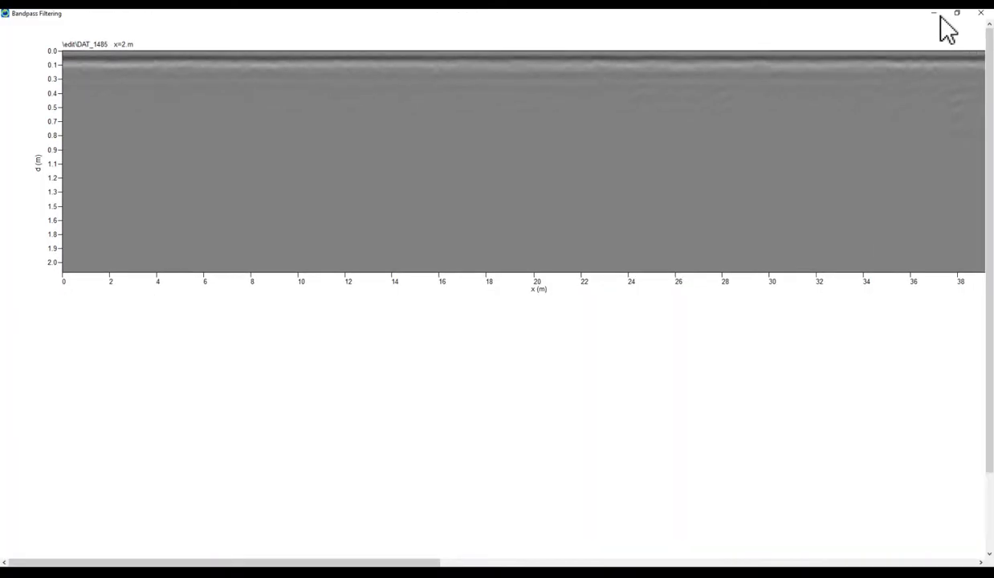
pyautogui.click(934, 14)
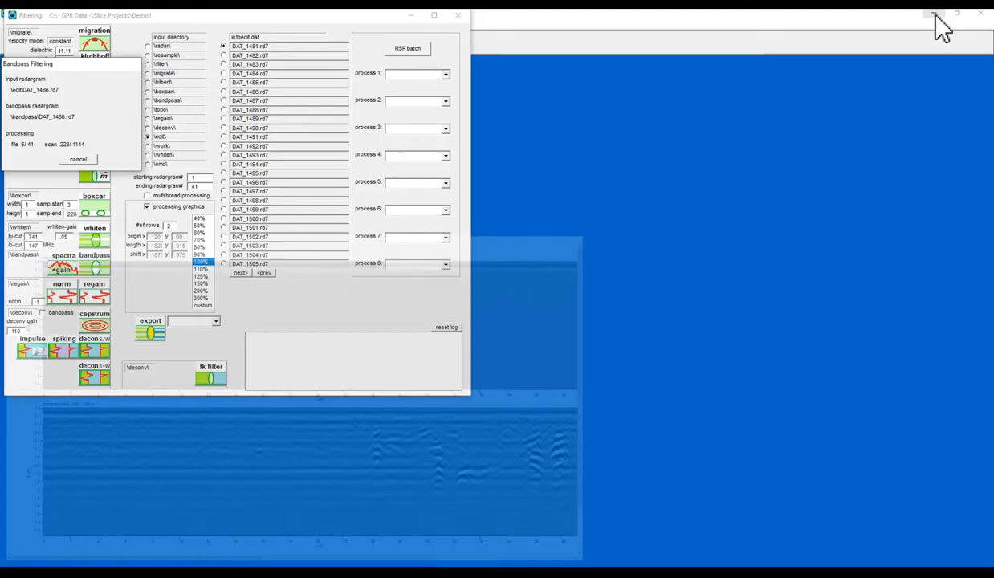
pyautogui.click(68, 559)
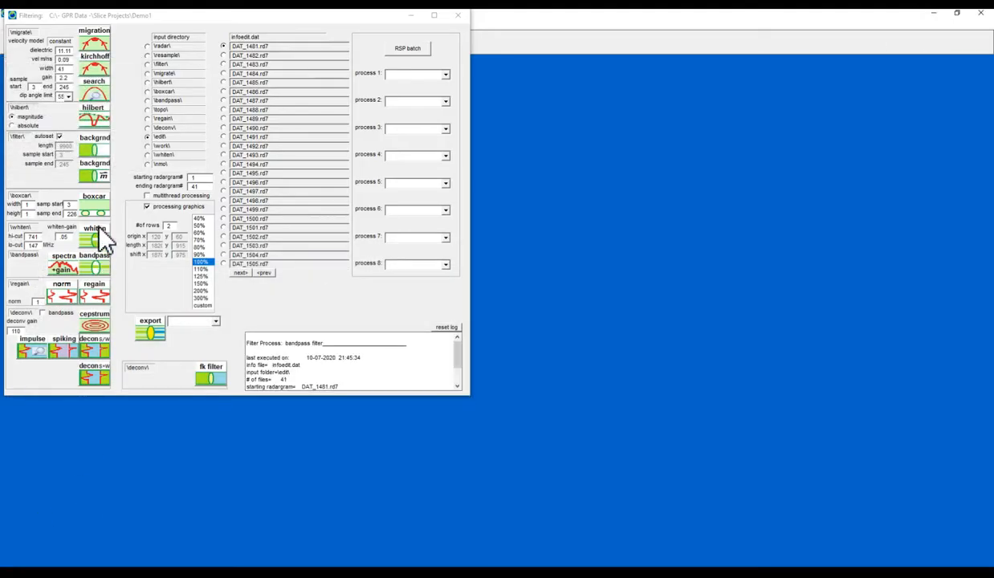
pyautogui.click(147, 195)
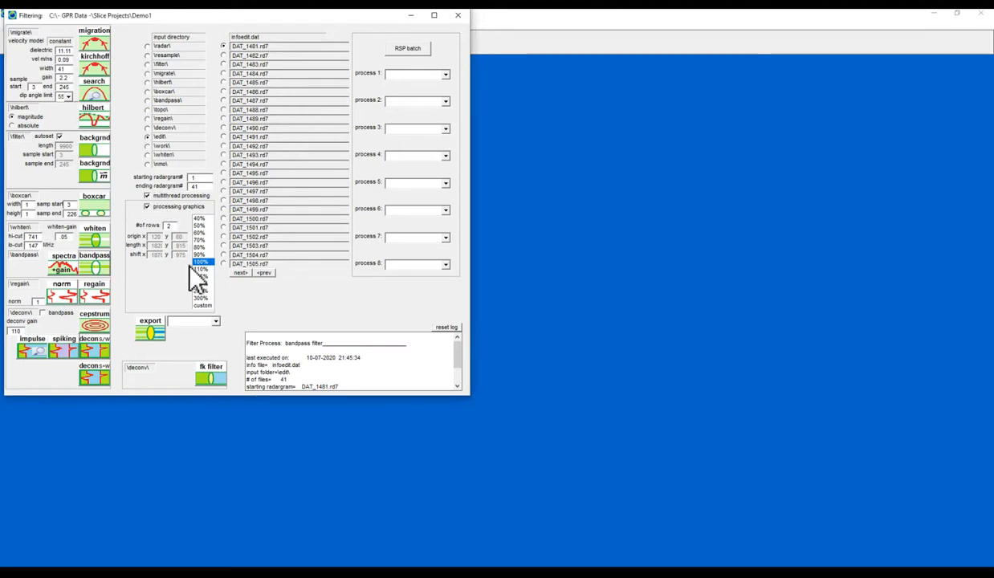
pyautogui.click(104, 268)
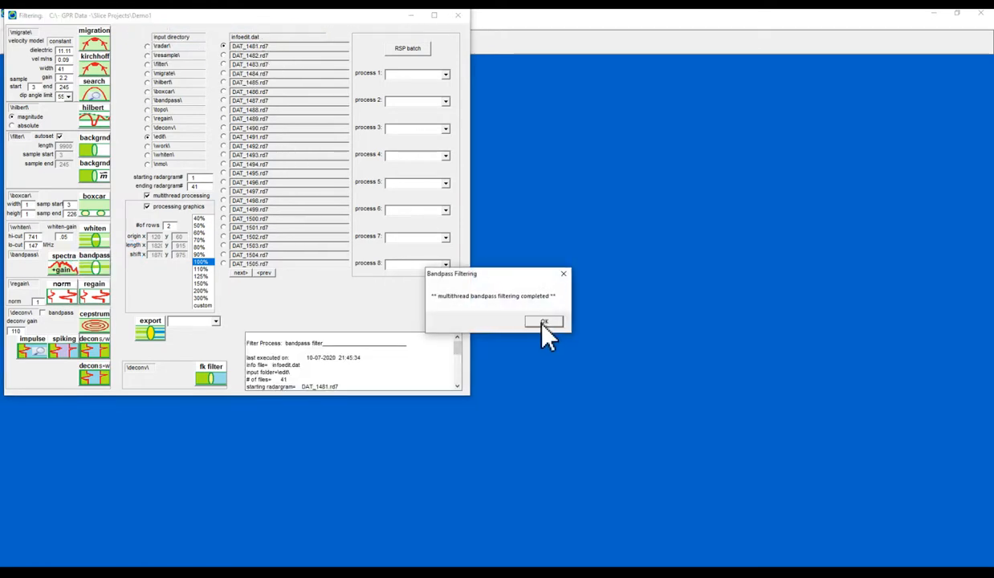
pyautogui.click(543, 322)
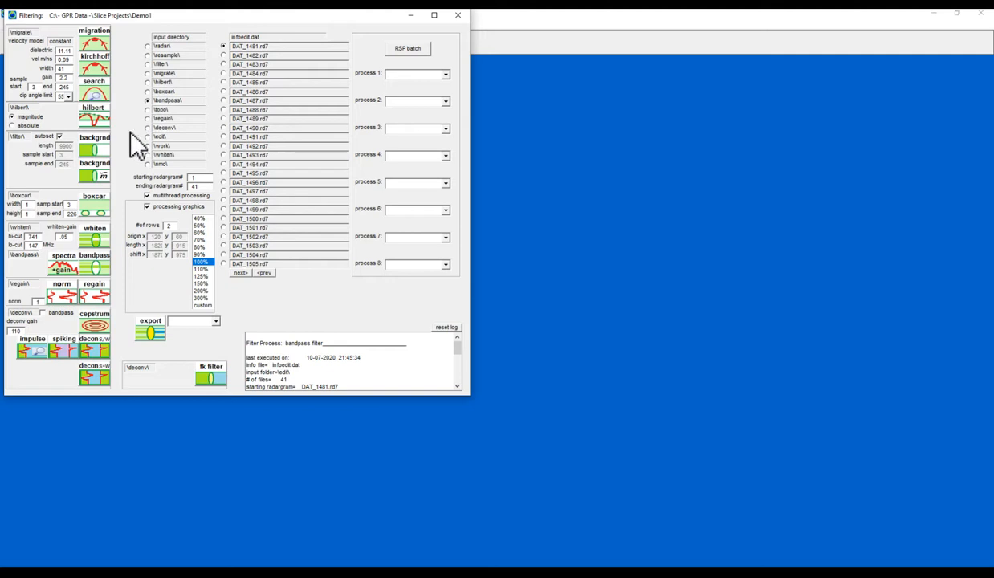
# Run the multithreaded background filter on bandpass radargrams 1 to 41 and select the filter folder as the input directory.
pyautogui.click(94, 146)
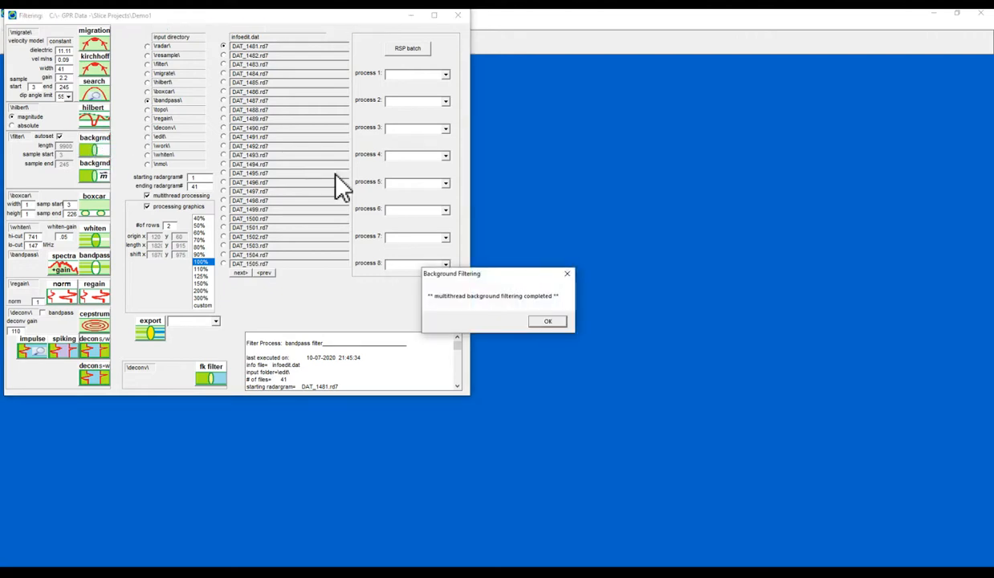
pyautogui.click(551, 321)
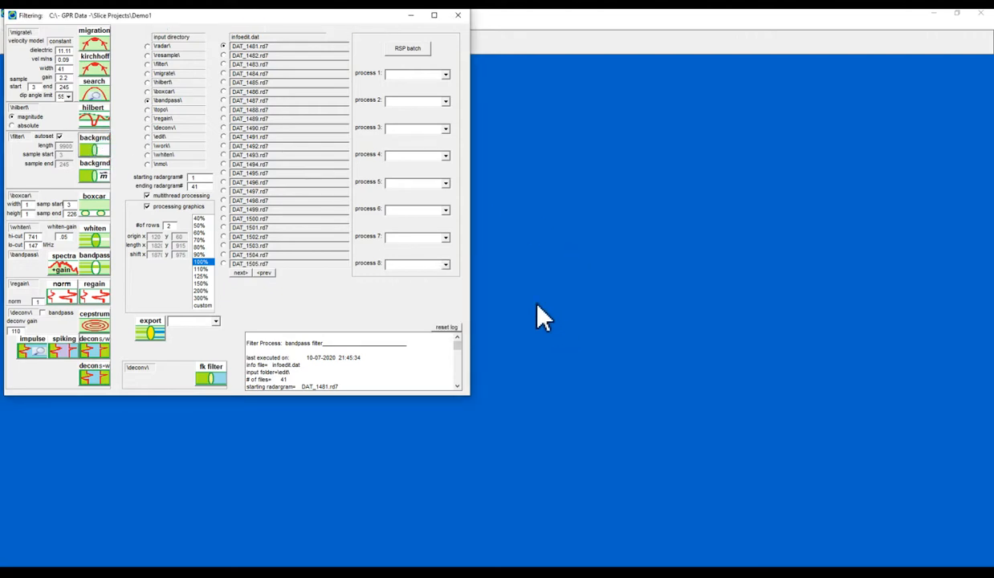
pyautogui.click(147, 63)
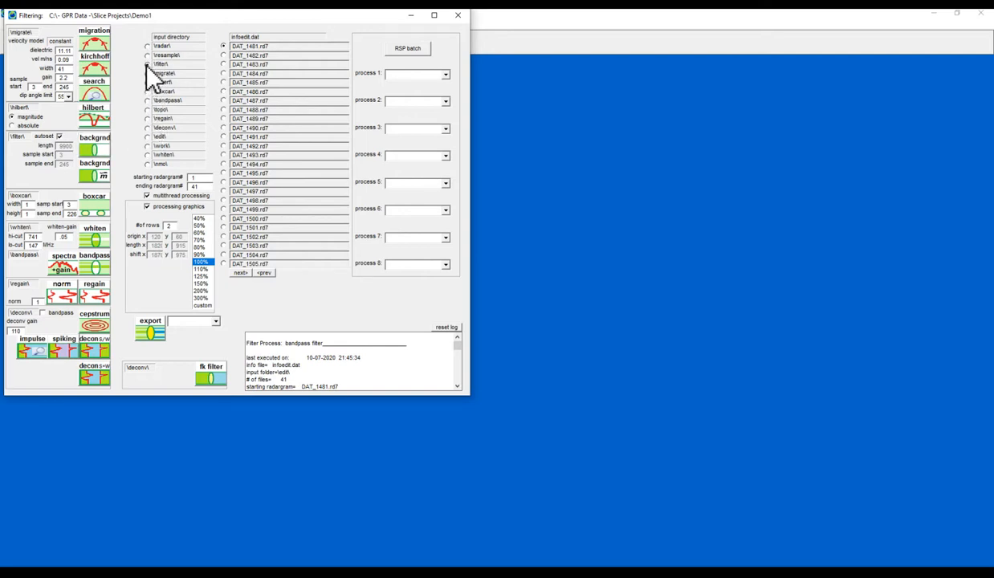
# Open the hyperbola search on DAT_1481.rd7 and resize the radargram display to 1100 by 400 pixels.
pyautogui.doubleClick(19, 137)
pyautogui.click(95, 92)
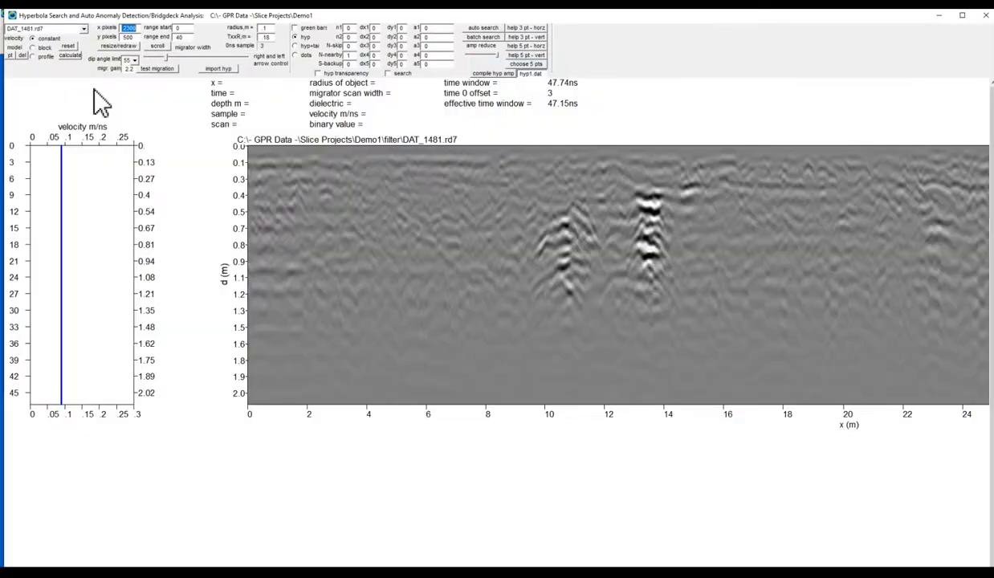
pyautogui.click(428, 147)
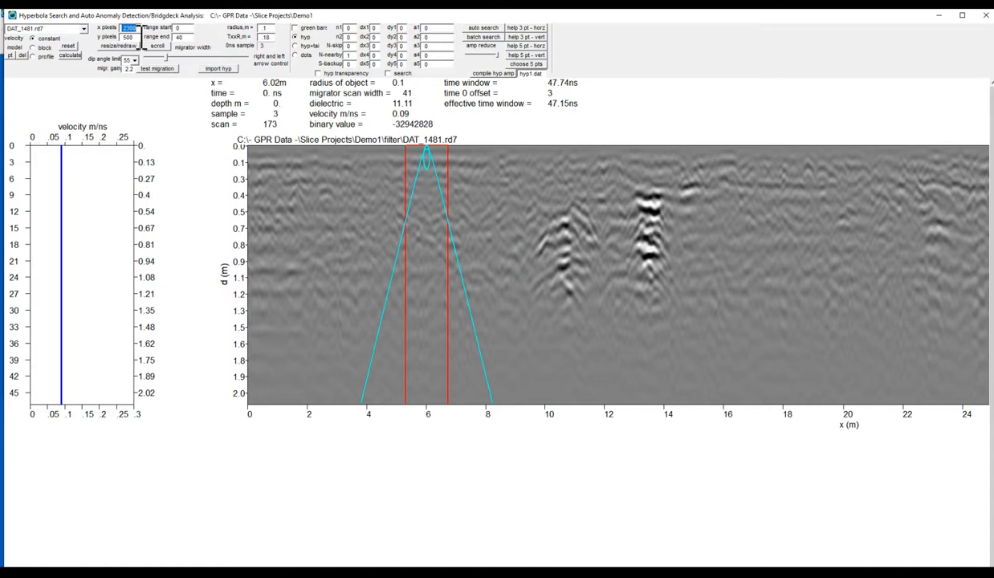
pyautogui.write('110')
pyautogui.press('BackSpace')
pyautogui.press('BackSpace')
pyautogui.write('00')
pyautogui.doubleClick(127, 37)
pyautogui.click(118, 46)
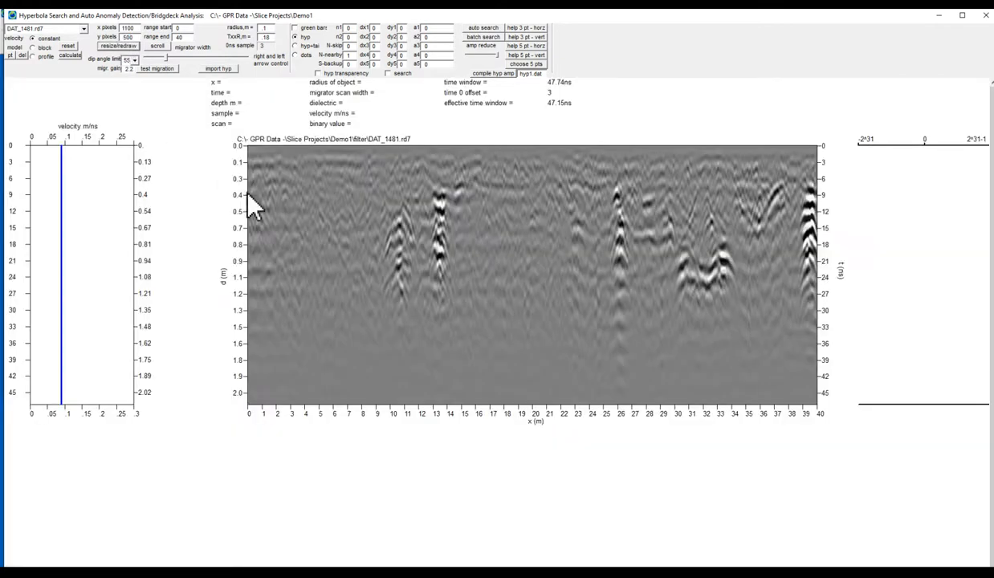
pyautogui.doubleClick(127, 37)
pyautogui.write('400')
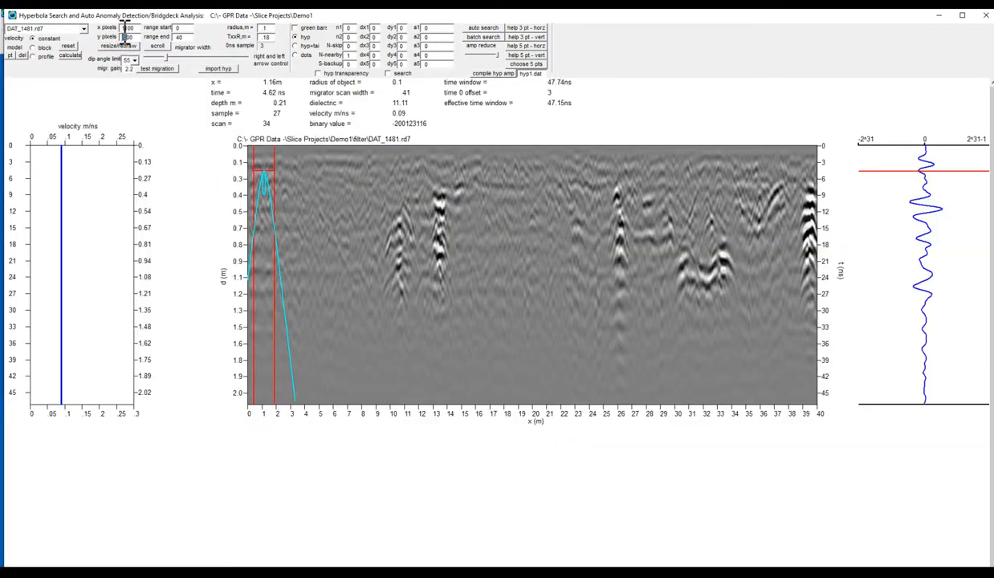
pyautogui.click(120, 47)
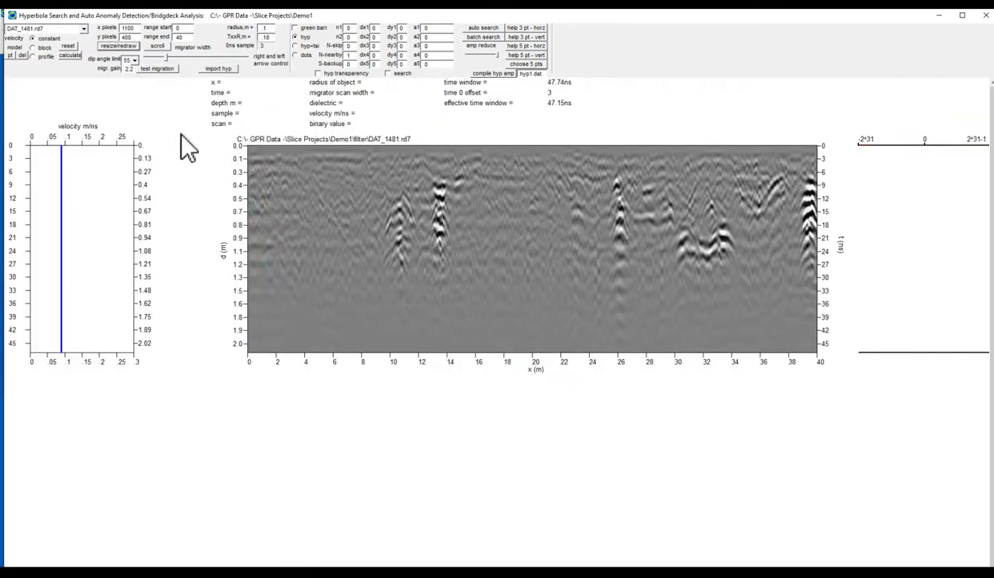
# Load DAT_1489.rd7 and DAT_1503.rd7 in the hyperbola search and compare their hyperbolas with a velocity of 0.1 m/ns.
pyautogui.click(83, 29)
pyautogui.click(44, 91)
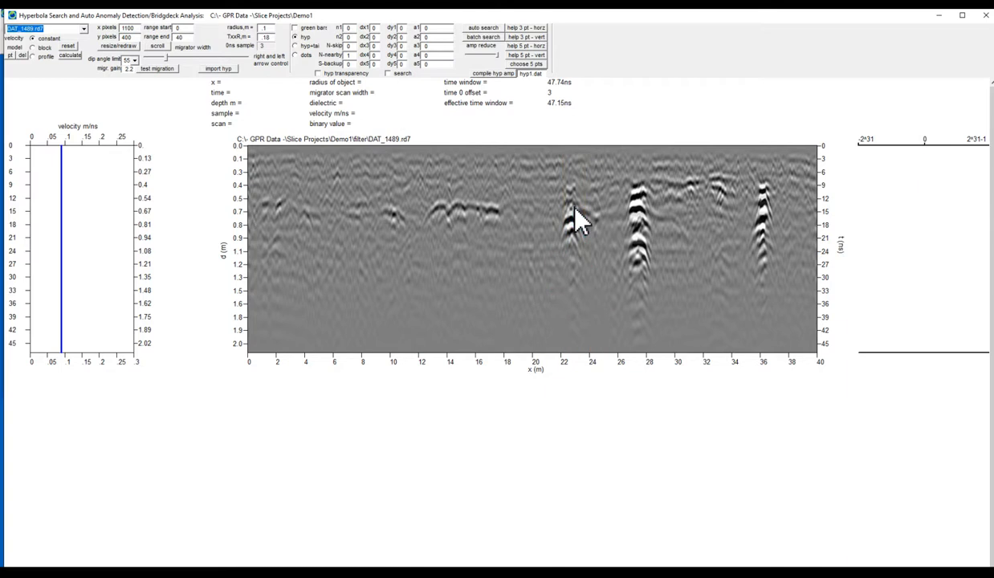
pyautogui.click(83, 29)
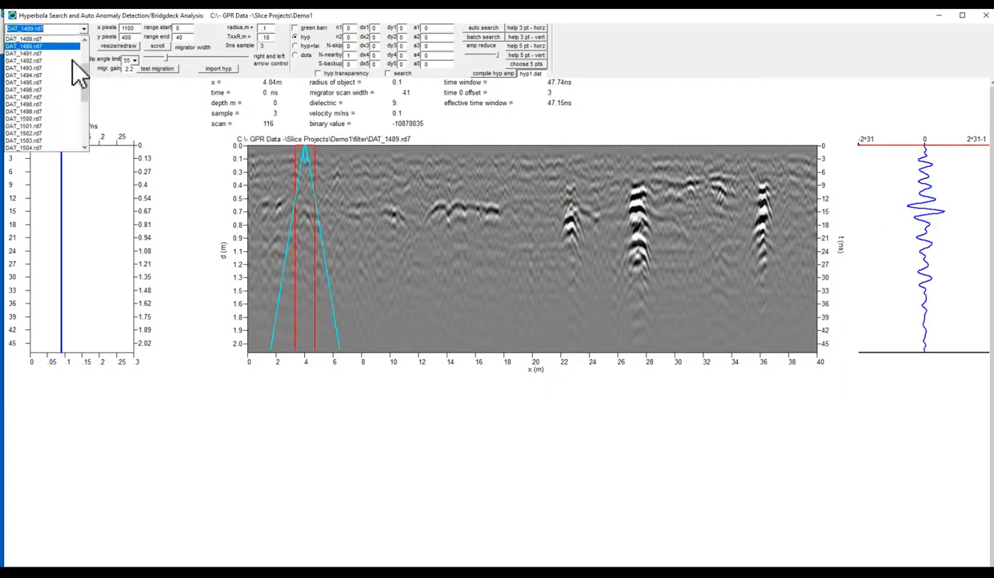
pyautogui.click(44, 139)
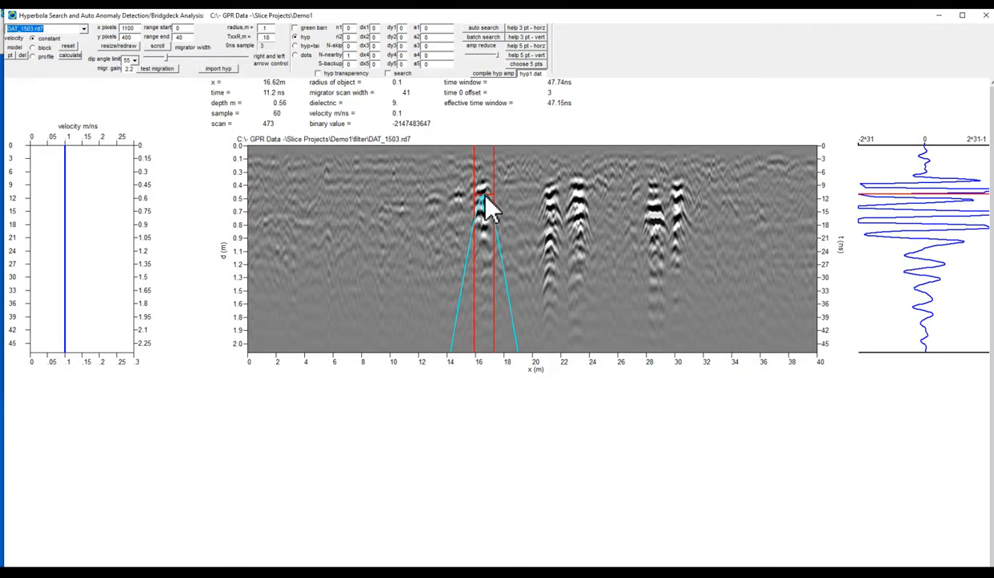
# Run a test migration of DAT_1503.rd7 at 0.1 m/ns, view the result, and close it.
pyautogui.click(159, 78)
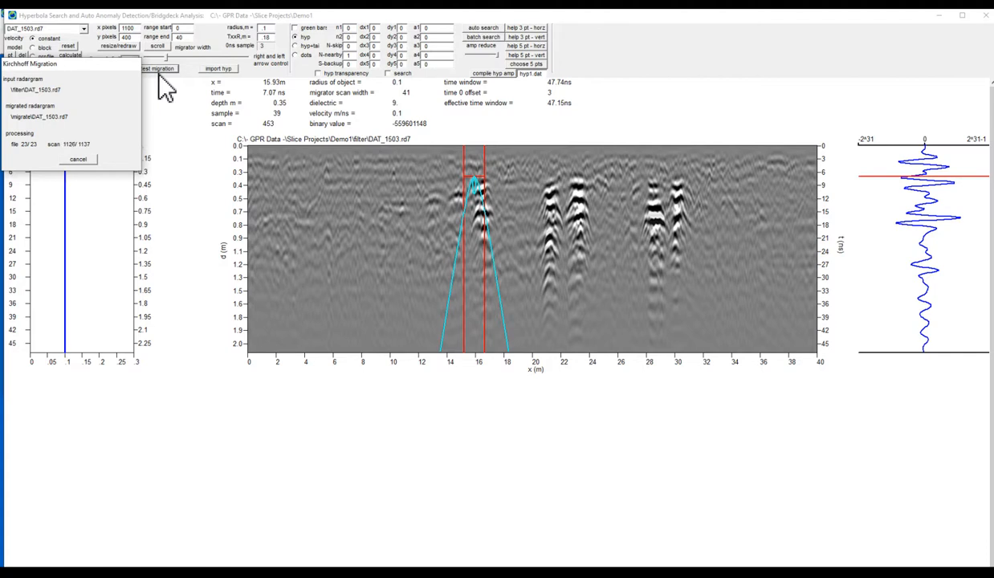
pyautogui.click(34, 68)
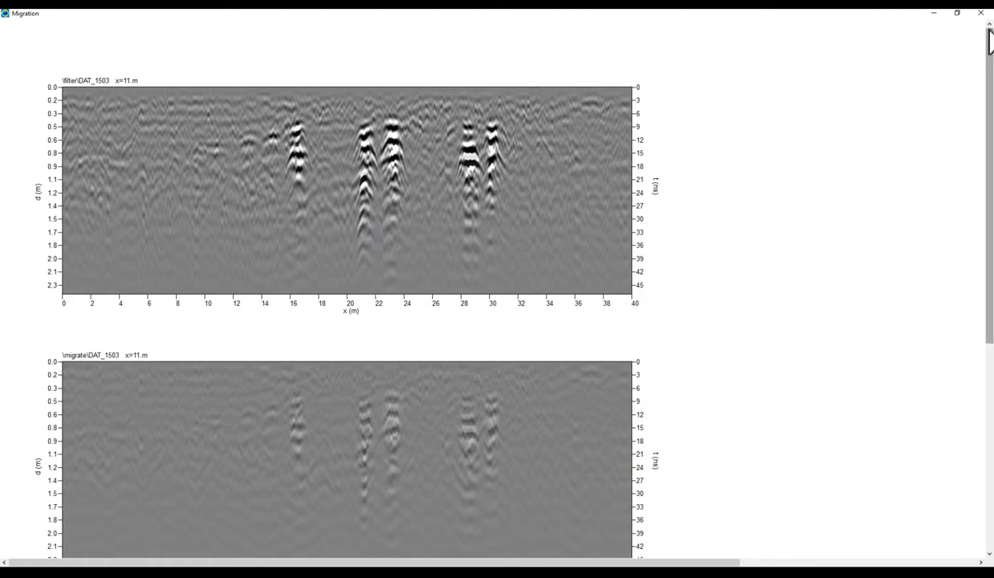
pyautogui.click(981, 13)
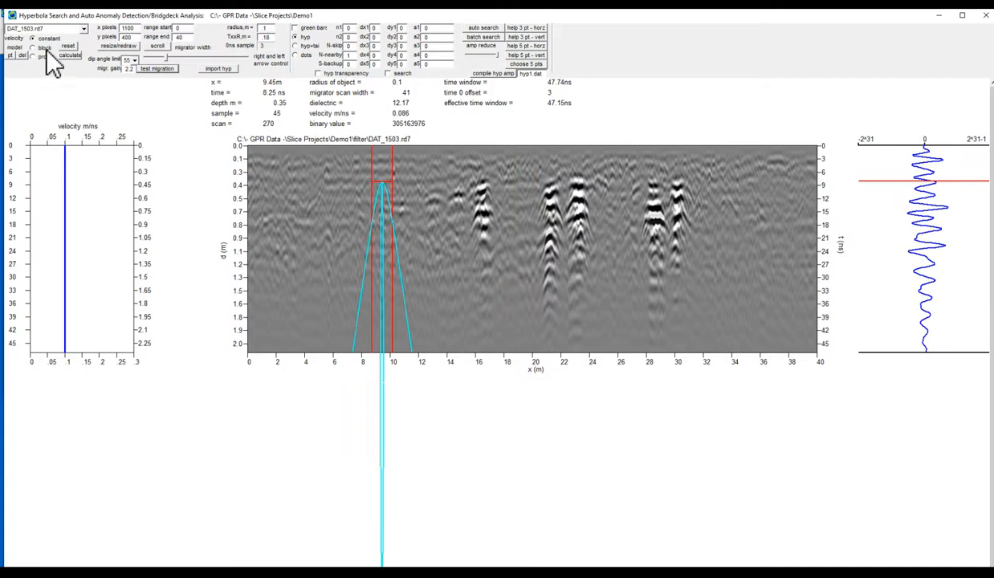
# Load DAT_1521.rd7 and DAT_1492.rd7 and match their hyperbolas with a velocity of 0.086 m/ns.
pyautogui.click(83, 28)
pyautogui.click(36, 149)
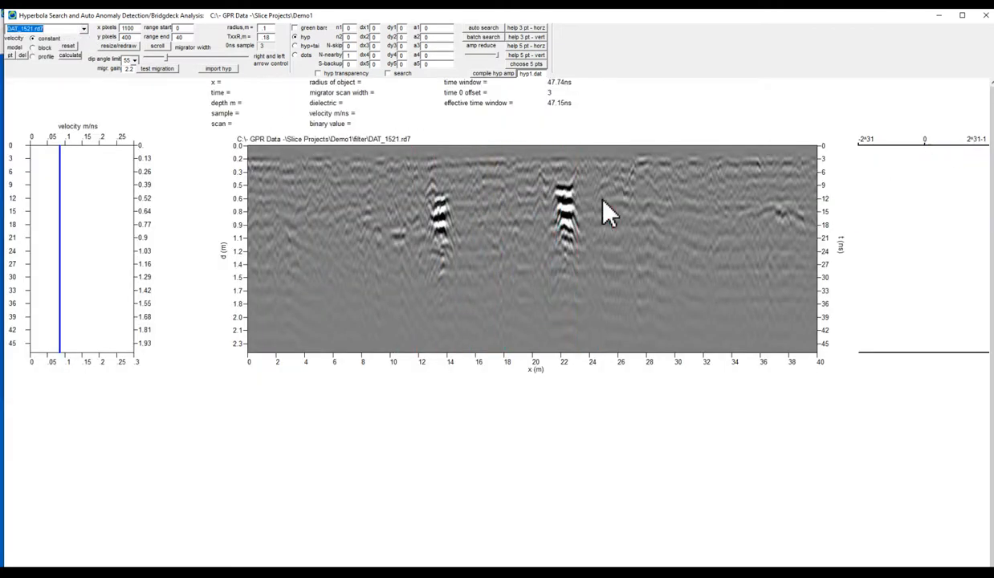
pyautogui.click(83, 30)
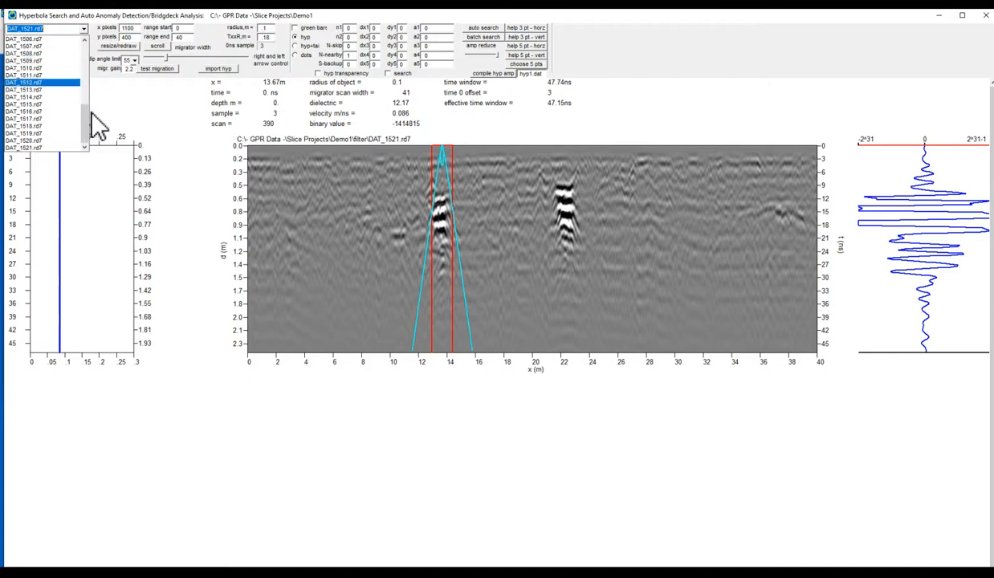
pyautogui.moveTo(85, 118); pyautogui.dragTo(83, 78)
pyautogui.click(41, 69)
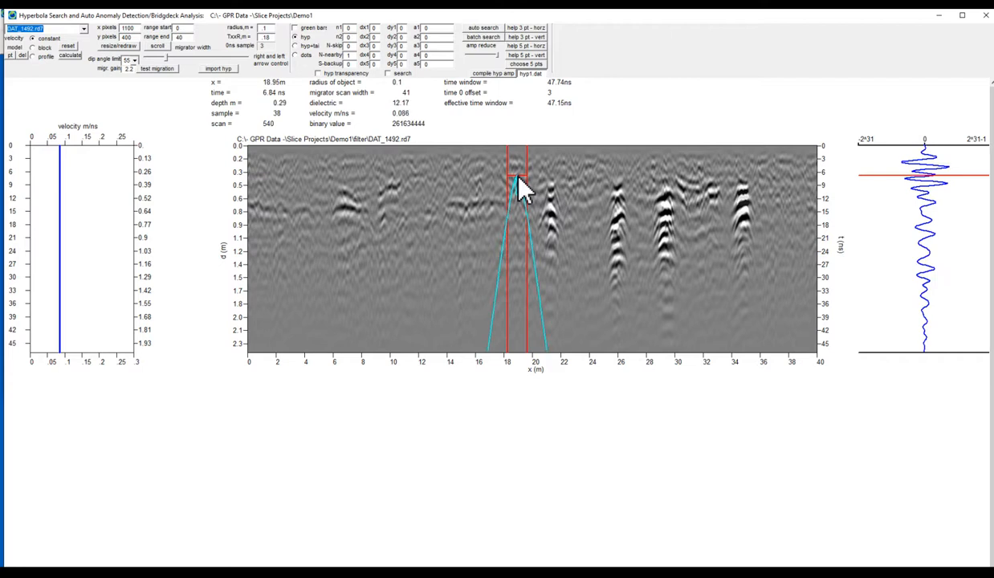
# Run a test migration of DAT_1492.rd7 at 0.086 m/ns and close the result and the hyperbola search.
pyautogui.click(157, 69)
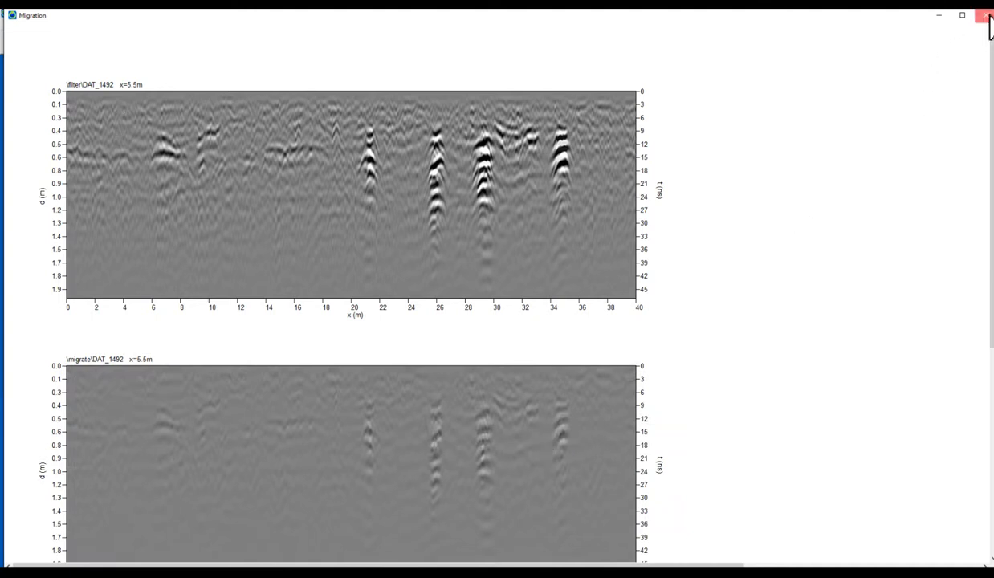
pyautogui.click(986, 14)
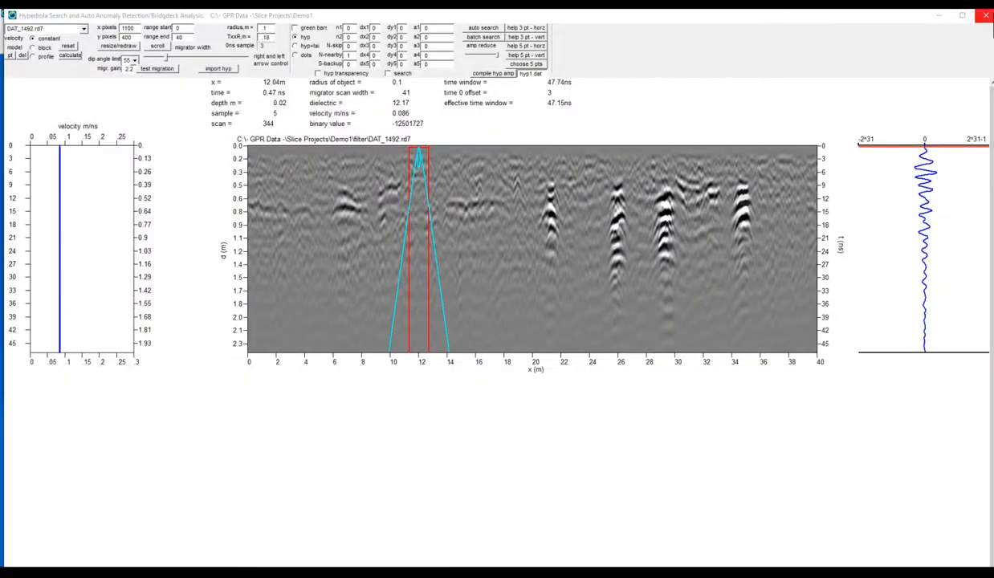
pyautogui.click(984, 14)
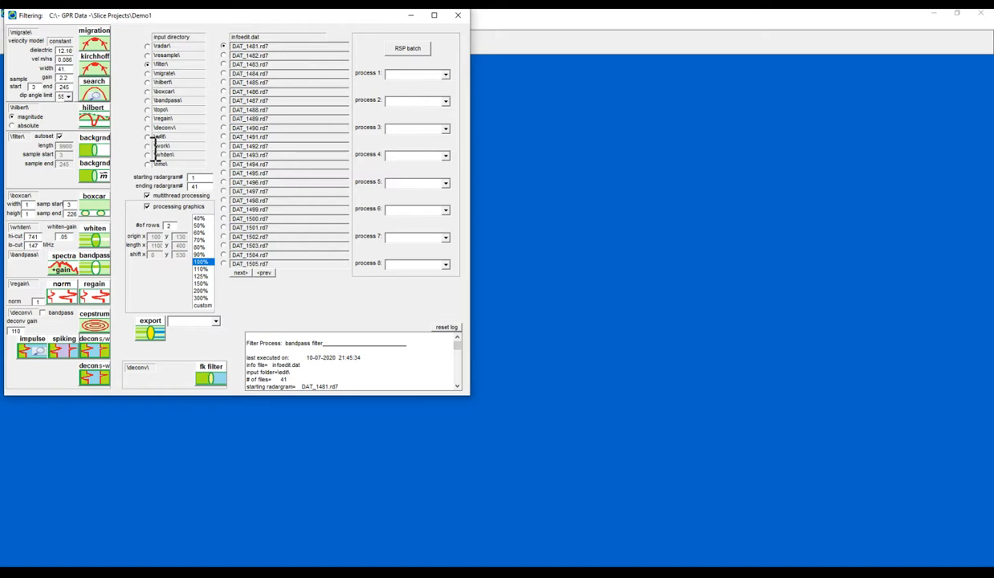
# Preview the migration of the filter radargrams on DAT_1481 with multithread processing off and close the graphics.
pyautogui.click(103, 57)
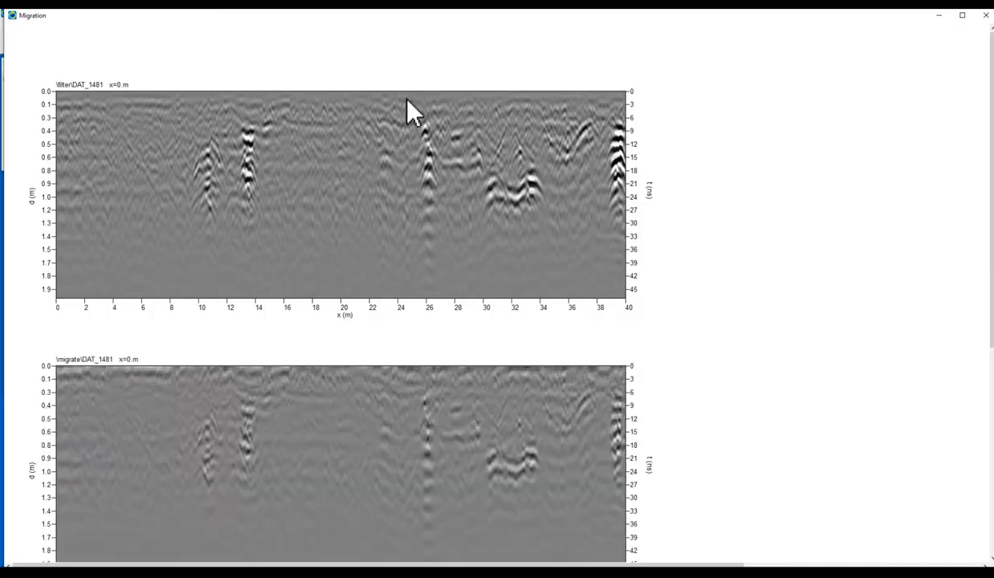
pyautogui.click(980, 14)
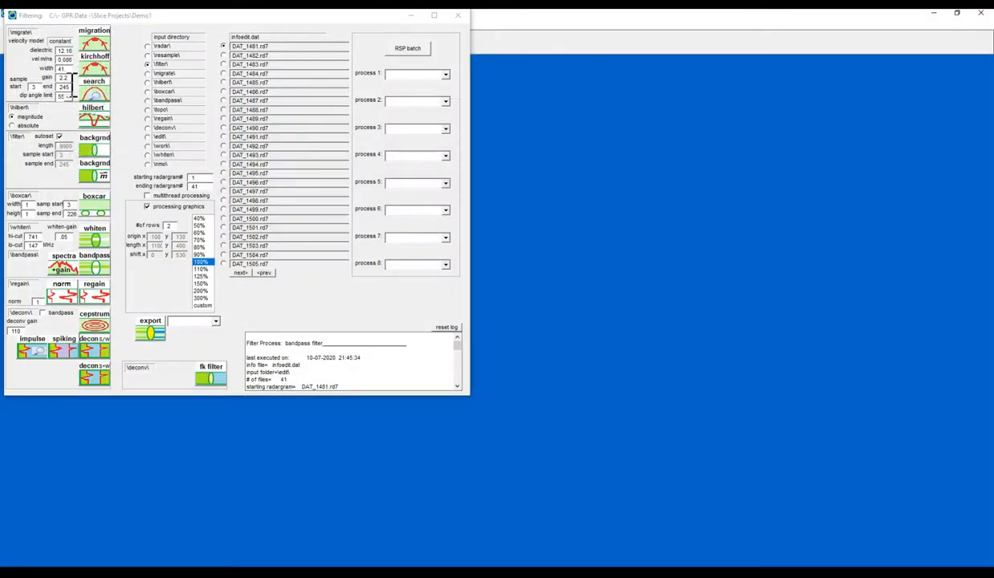
# Set the migration gain to 2.8, enable multithread processing, and run the diffraction stack migration on filter radargrams 1 to 41.
pyautogui.moveTo(69, 78); pyautogui.dragTo(61, 79)
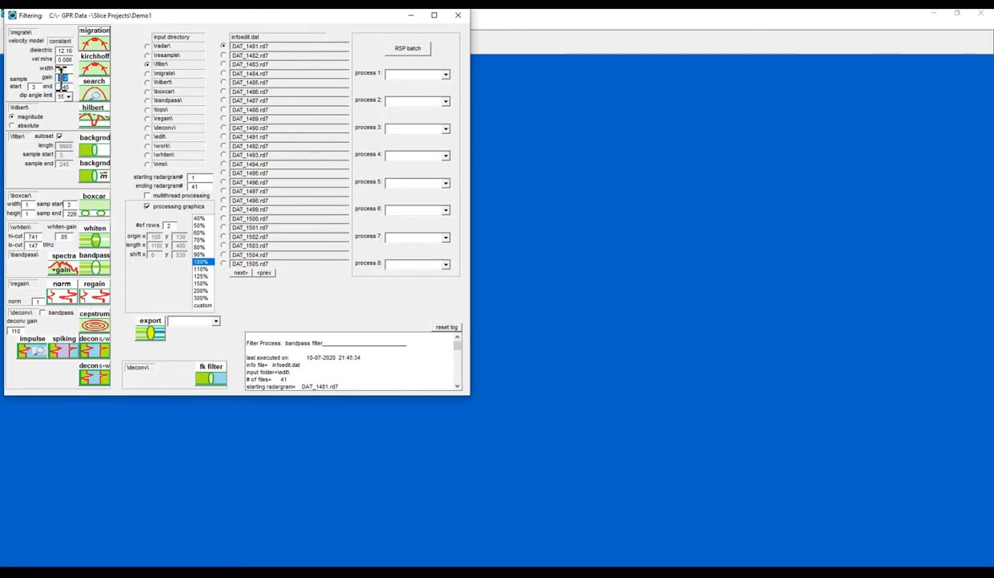
pyautogui.write('2.8')
pyautogui.click(147, 196)
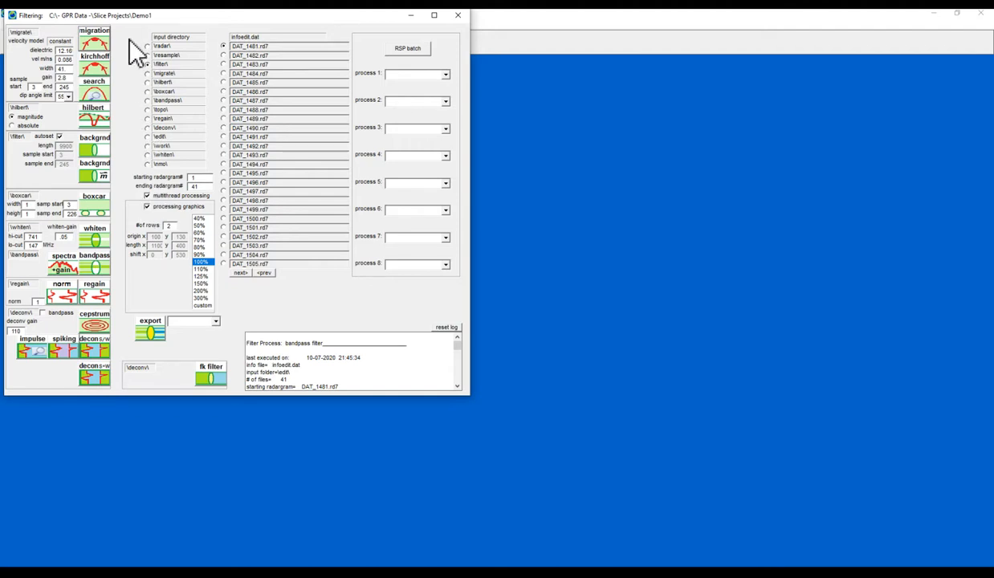
pyautogui.click(96, 42)
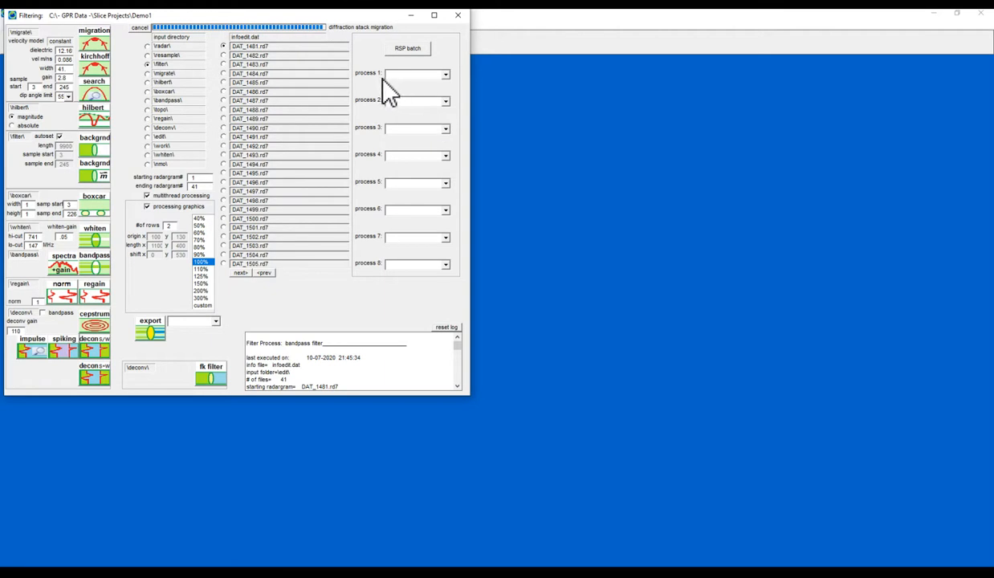
pyautogui.click(543, 322)
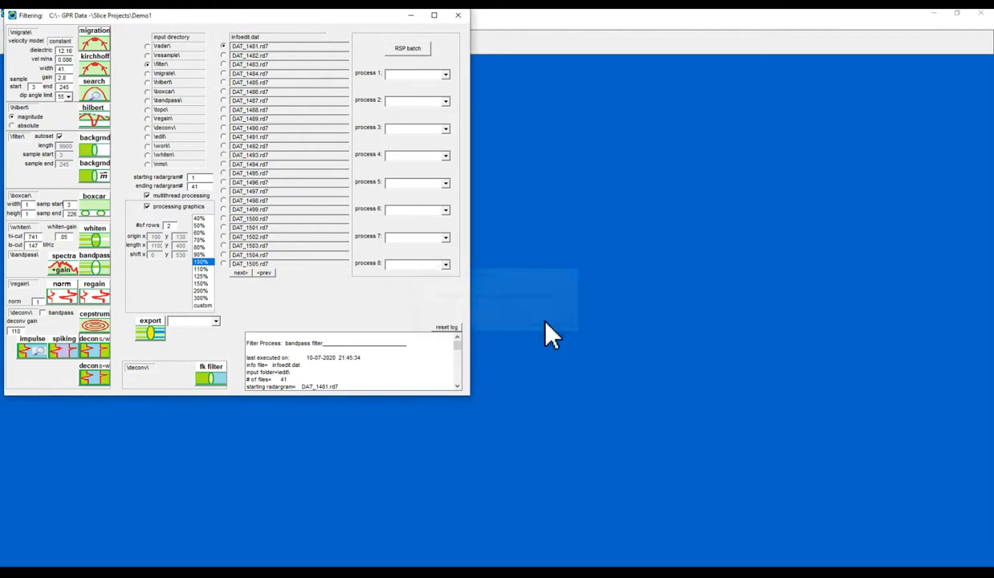
# Close the filtering settings, open the radargram display settings, and move that window toward the middle of the workspace.
pyautogui.click(460, 16)
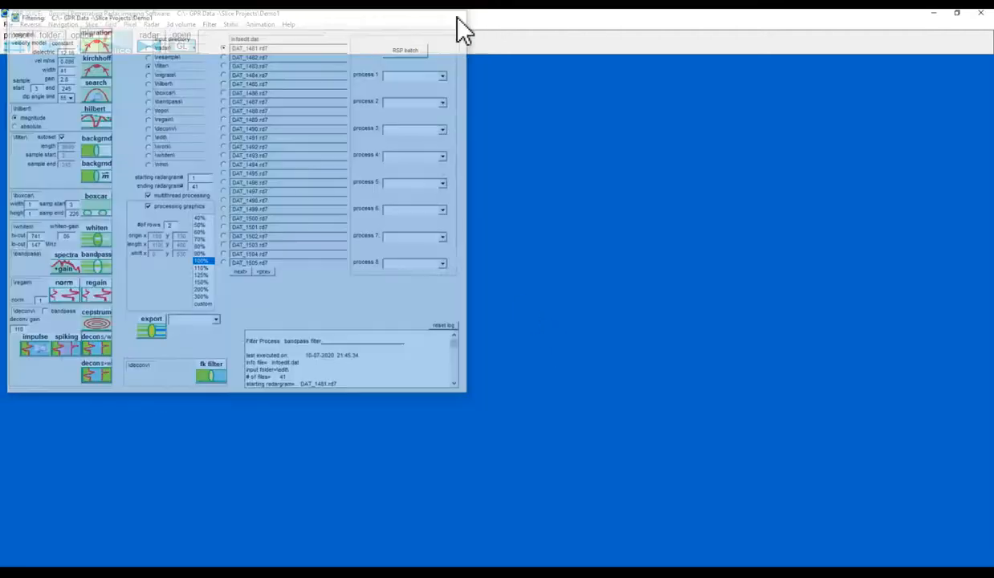
pyautogui.click(151, 24)
pyautogui.click(177, 36)
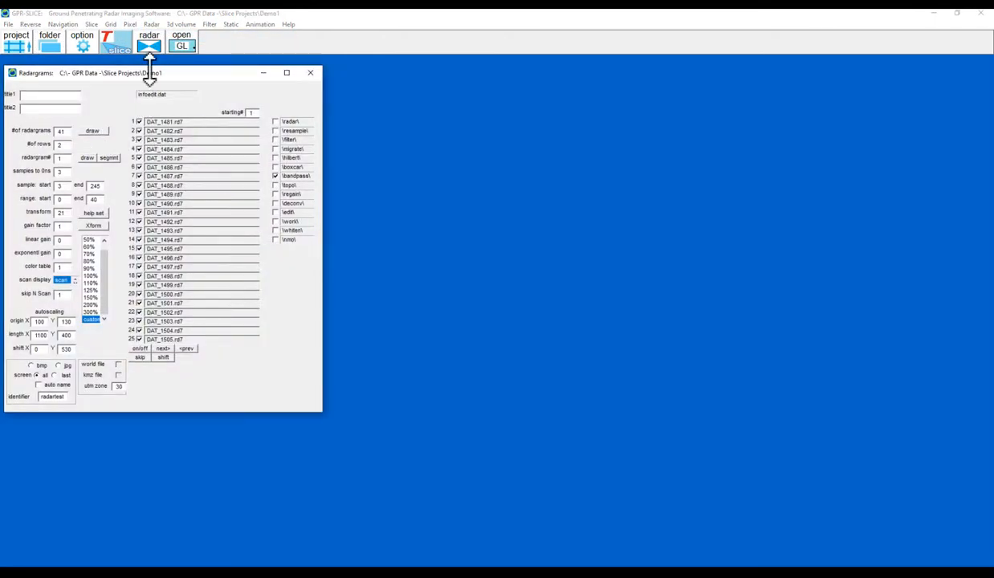
pyautogui.moveTo(149, 68); pyautogui.dragTo(331, 81)
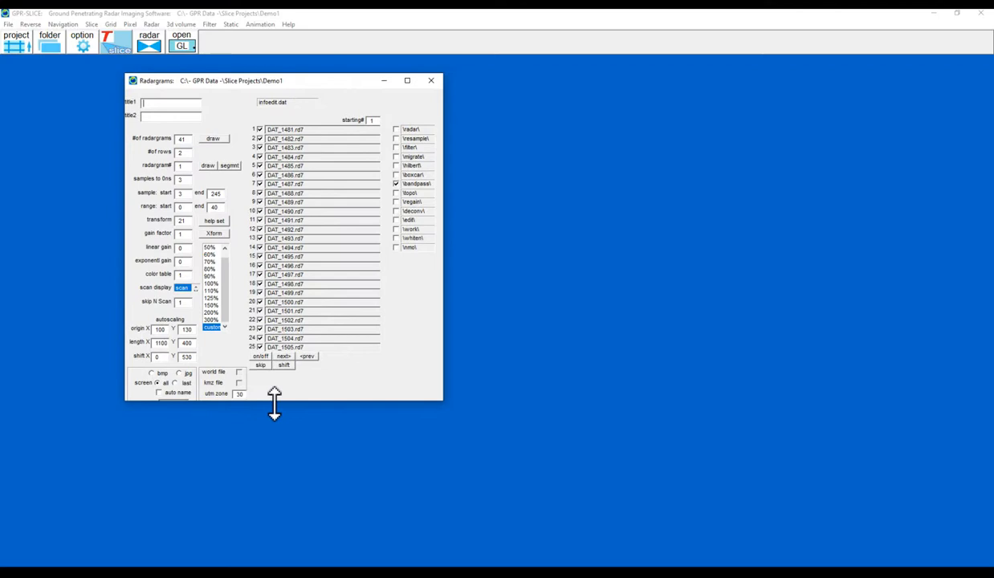
# Enlarge the radargram display settings window, then set the number of rows to 41 and the vertical shift to 450.
pyautogui.moveTo(274, 402); pyautogui.dragTo(274, 425)
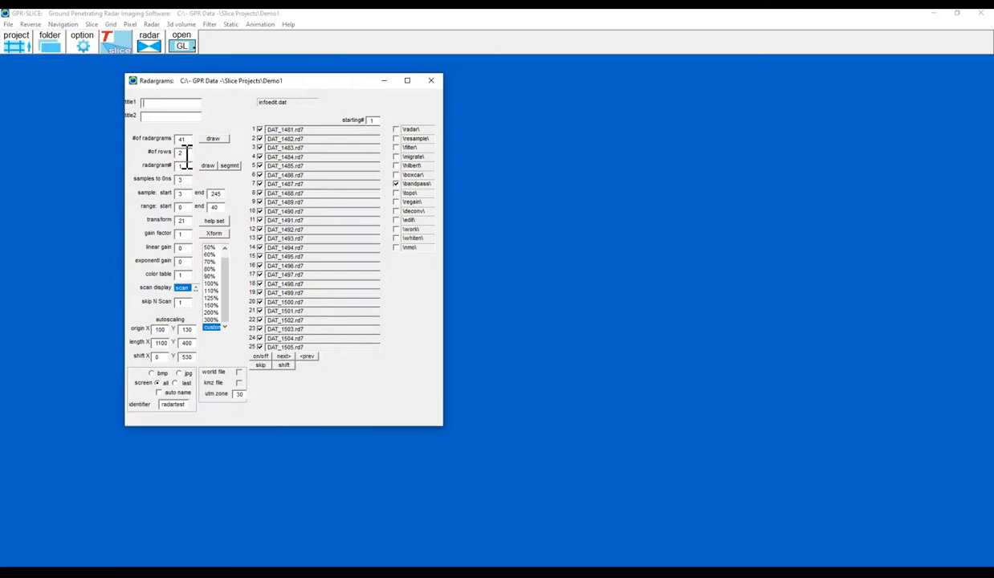
pyautogui.click(178, 151)
pyautogui.write('41')
pyautogui.doubleClick(186, 356)
pyautogui.write('4')
pyautogui.click(447, 163)
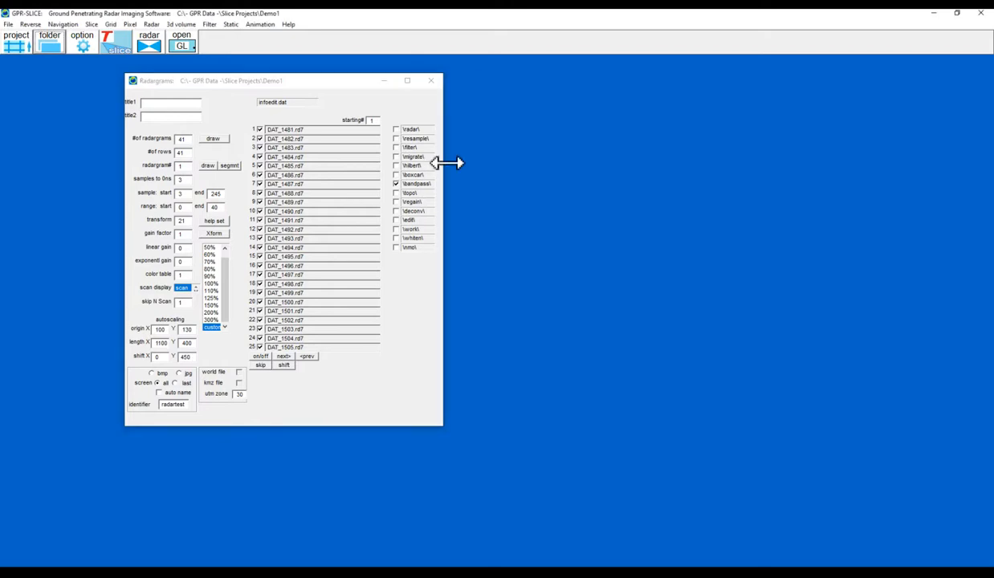
# Switch the display source from bandpass to the migrate directory, draw all 41 radargrams, look through them and close the plot.
pyautogui.click(396, 184)
pyautogui.click(396, 156)
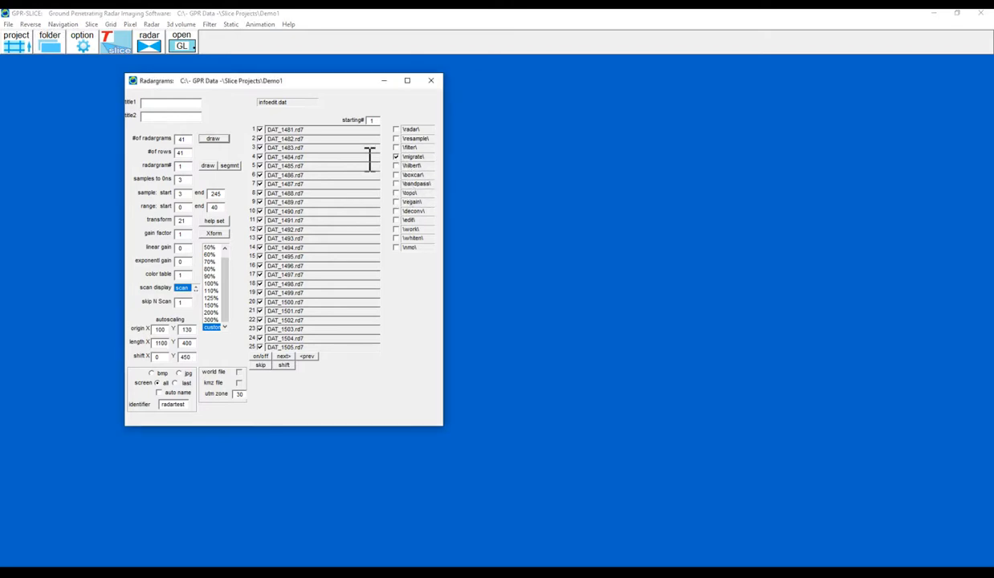
pyautogui.click(214, 142)
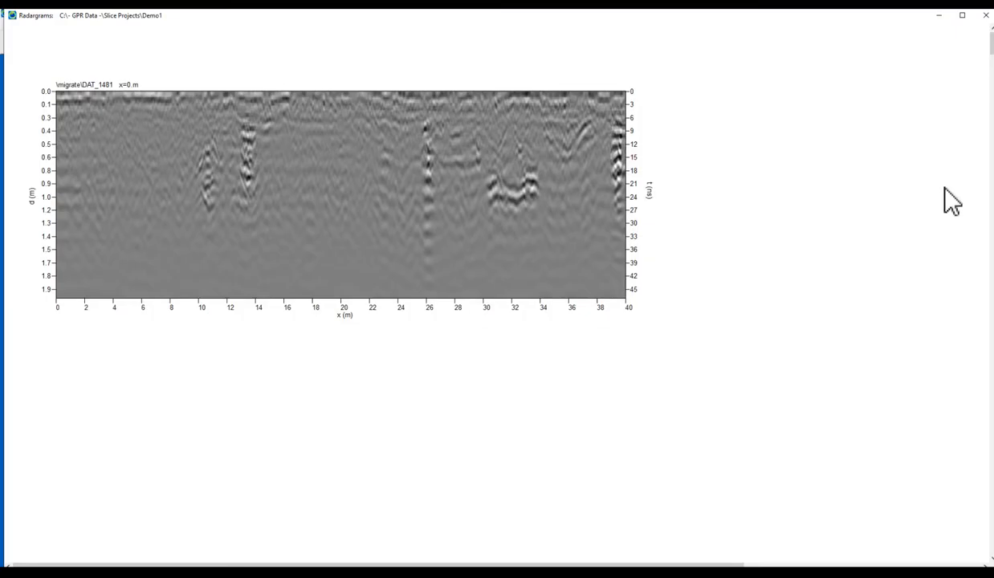
pyautogui.click(991, 80)
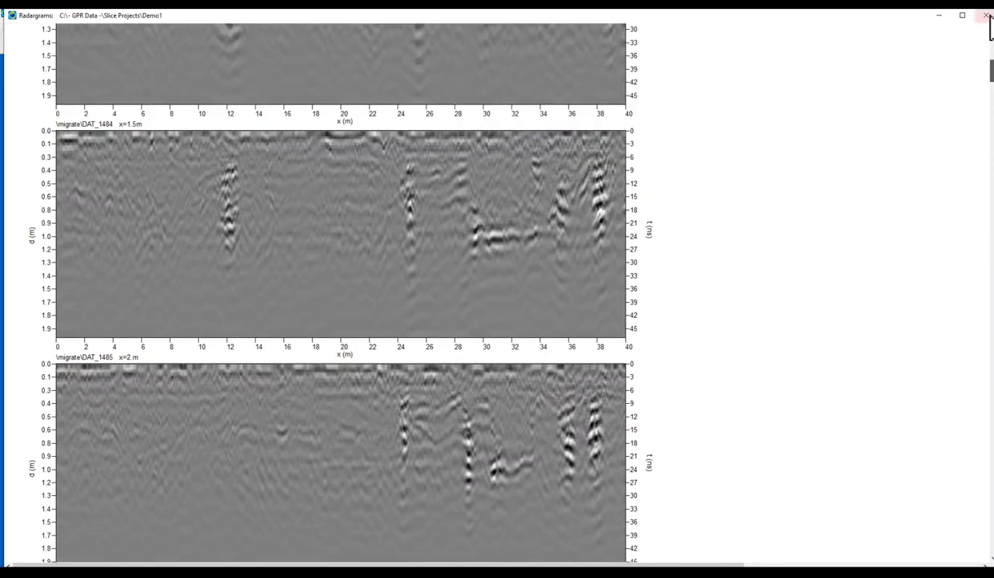
pyautogui.click(984, 16)
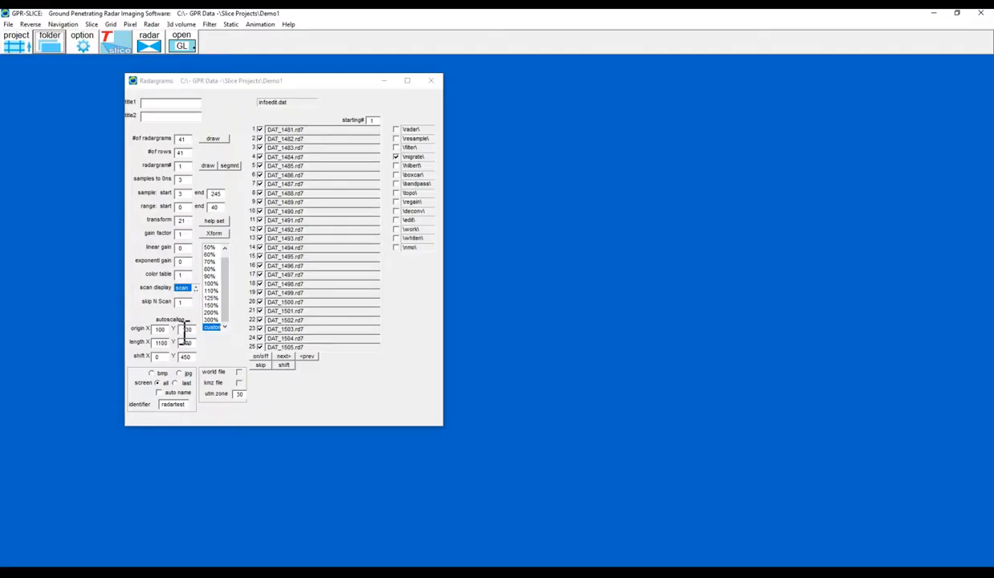
# Set the vertical shift to 0, enable JPG output with automatic naming, and draw all migrated radargrams to export them.
pyautogui.doubleClick(185, 356)
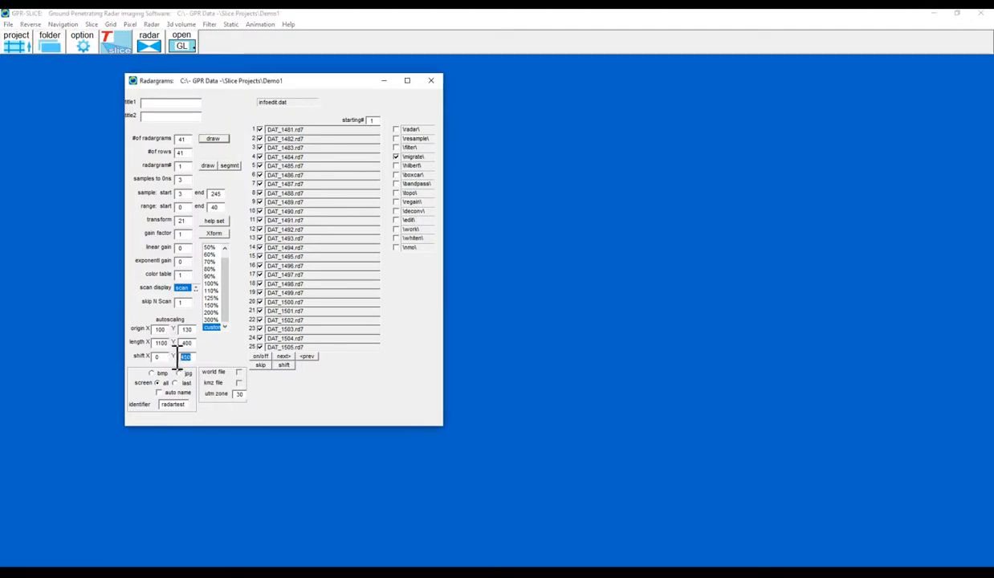
pyautogui.write('0')
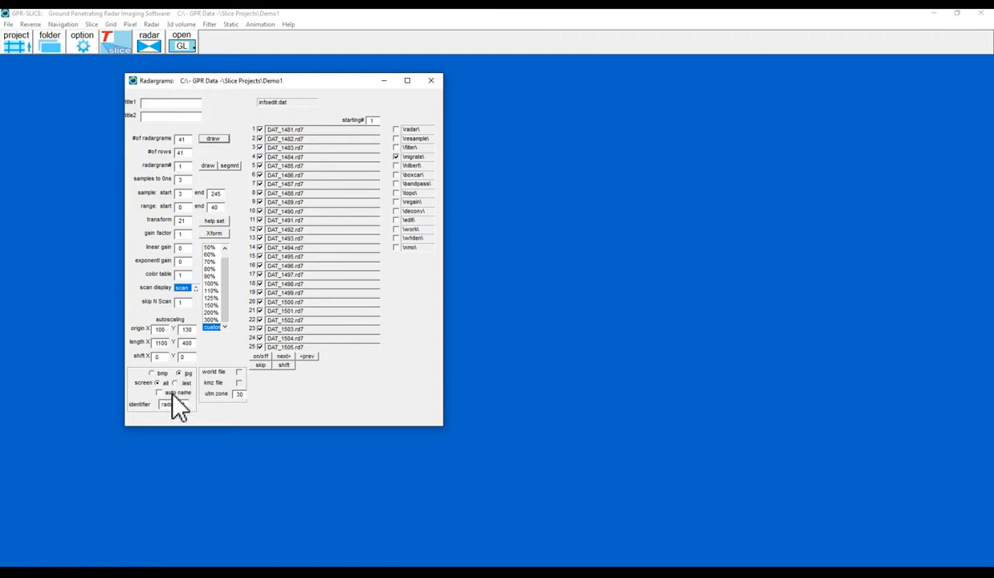
pyautogui.doubleClick(167, 405)
pyautogui.click(210, 141)
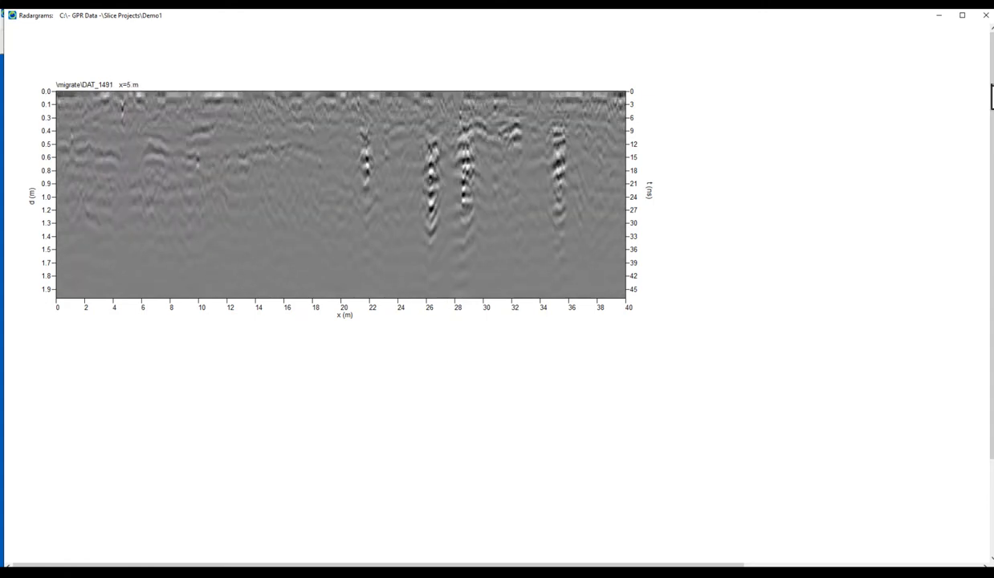
pyautogui.click(983, 19)
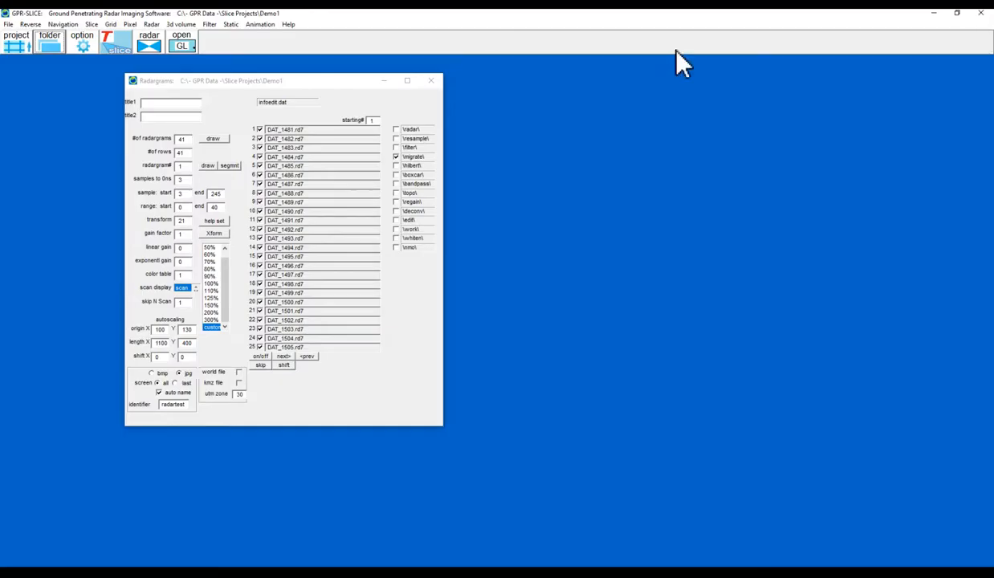
# Check the exported radargram images in the project's jpg directory, and close the directory listing and the radargram display settings.
pyautogui.click(50, 37)
pyautogui.moveTo(334, 138); pyautogui.dragTo(340, 151)
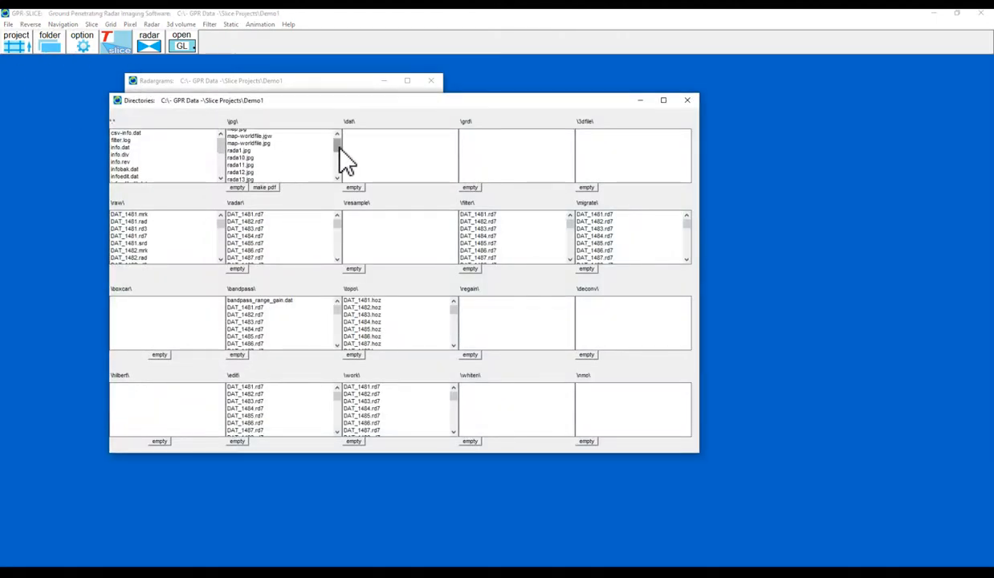
pyautogui.scroll(-2, 277, 162)
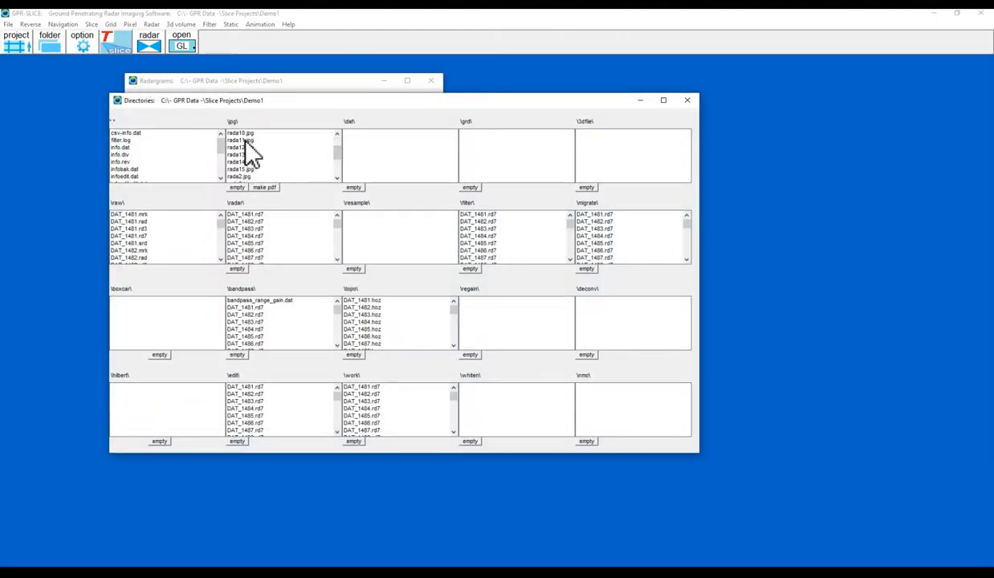
pyautogui.click(243, 163)
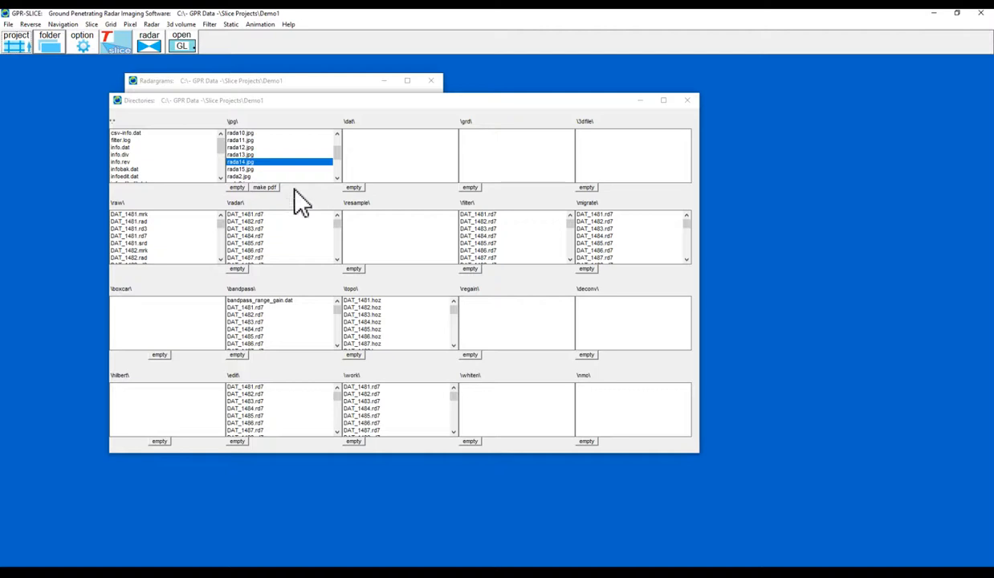
pyautogui.click(687, 102)
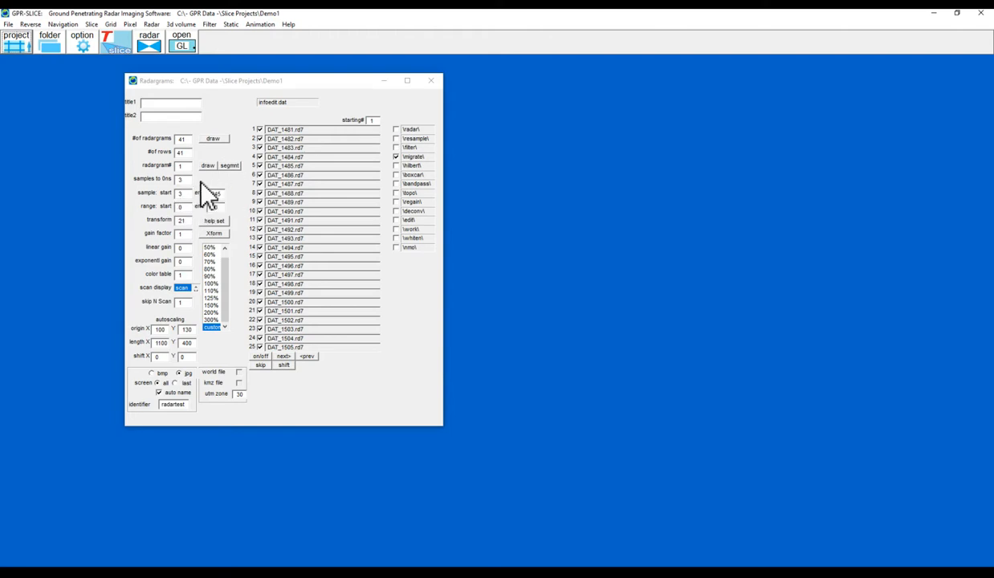
pyautogui.click(431, 80)
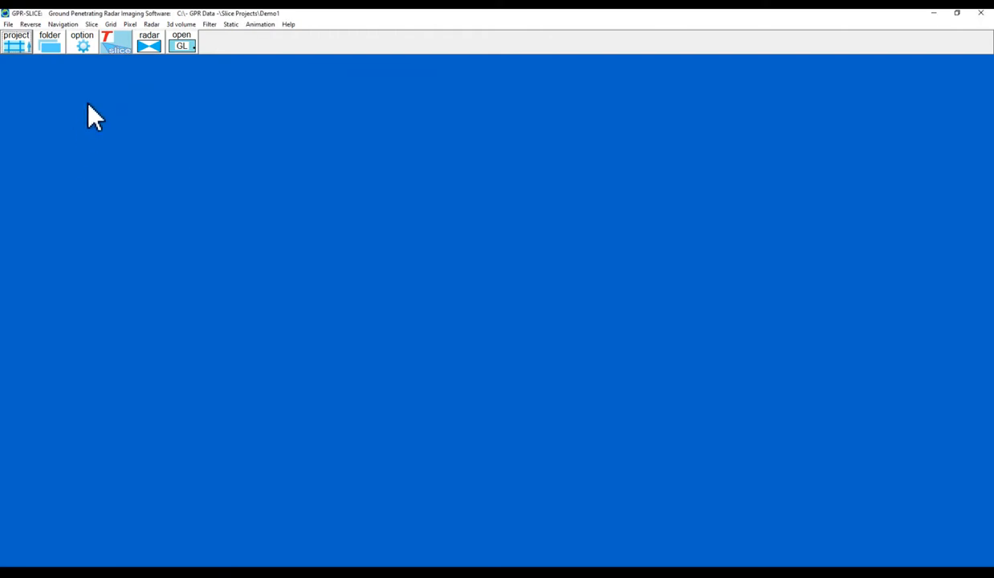
# Open the slice and resample settings and set the slice thickness to 24 samples.
pyautogui.click(90, 24)
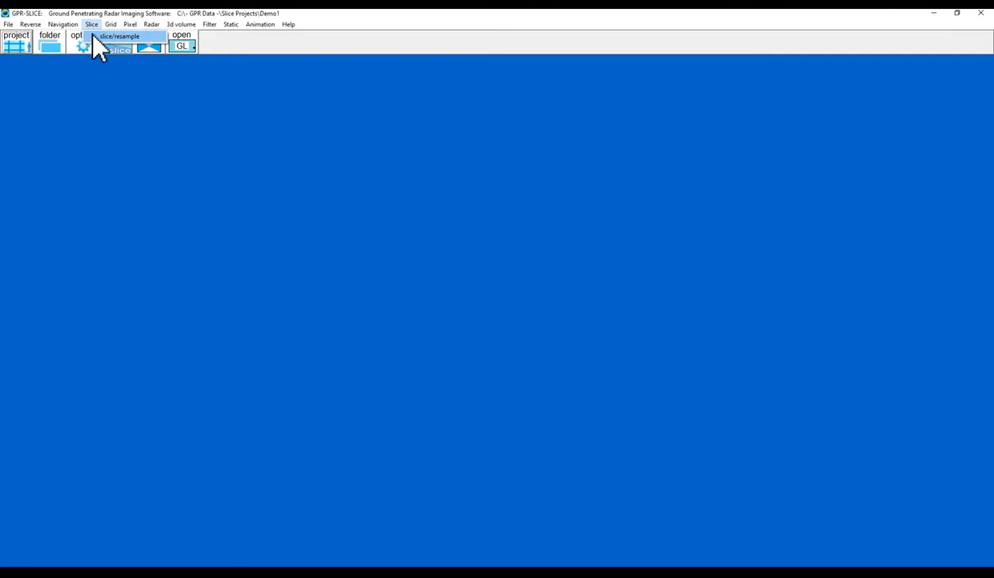
pyautogui.click(93, 36)
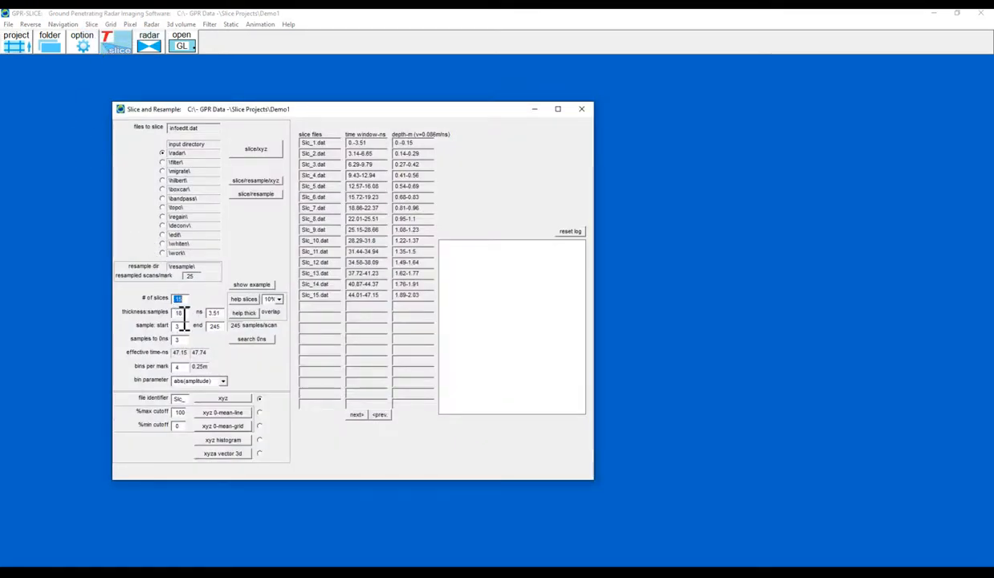
pyautogui.press('Tab')
pyautogui.write('16')
pyautogui.doubleClick(180, 313)
pyautogui.write('24')
pyautogui.press('Return')
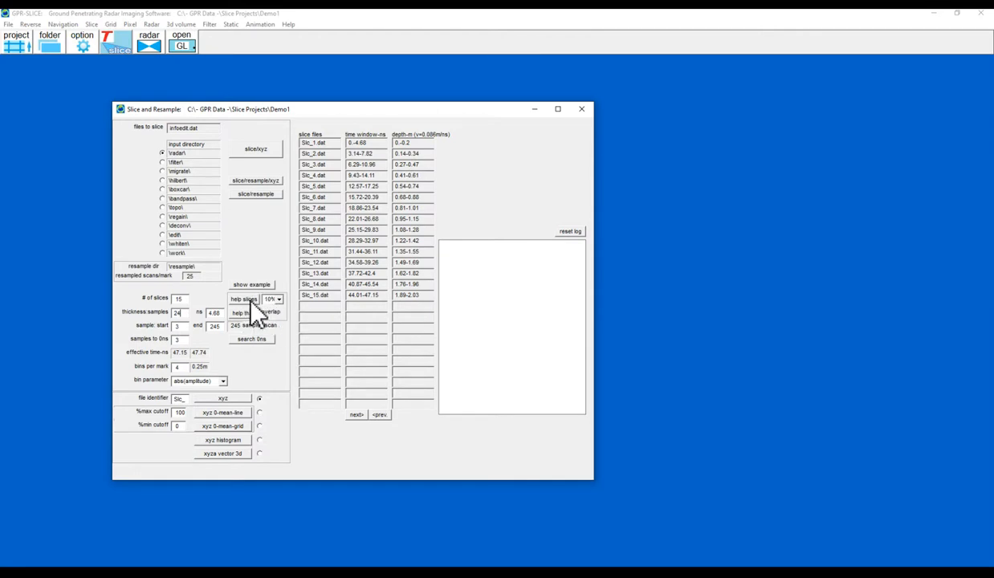
# Set the slice overlap to 50% and let the program calculate the matching number of slices.
pyautogui.click(279, 304)
pyautogui.click(280, 346)
pyautogui.click(281, 346)
pyautogui.click(281, 346)
pyautogui.click(280, 346)
pyautogui.click(244, 300)
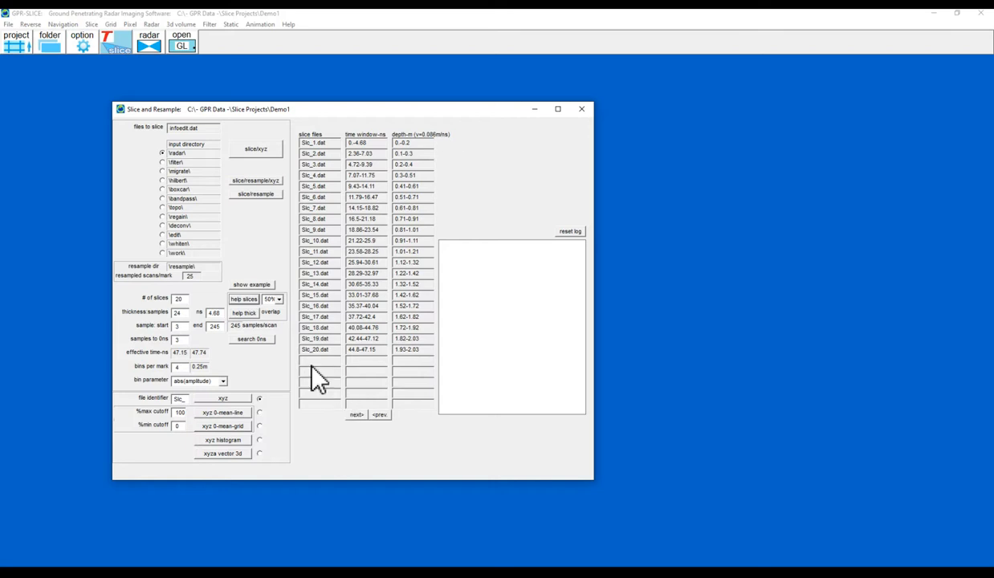
# Set the slicing input to the migrate directory, and preview the time slice windows on DAT_1481.rd7 before and after the switch.
pyautogui.click(249, 287)
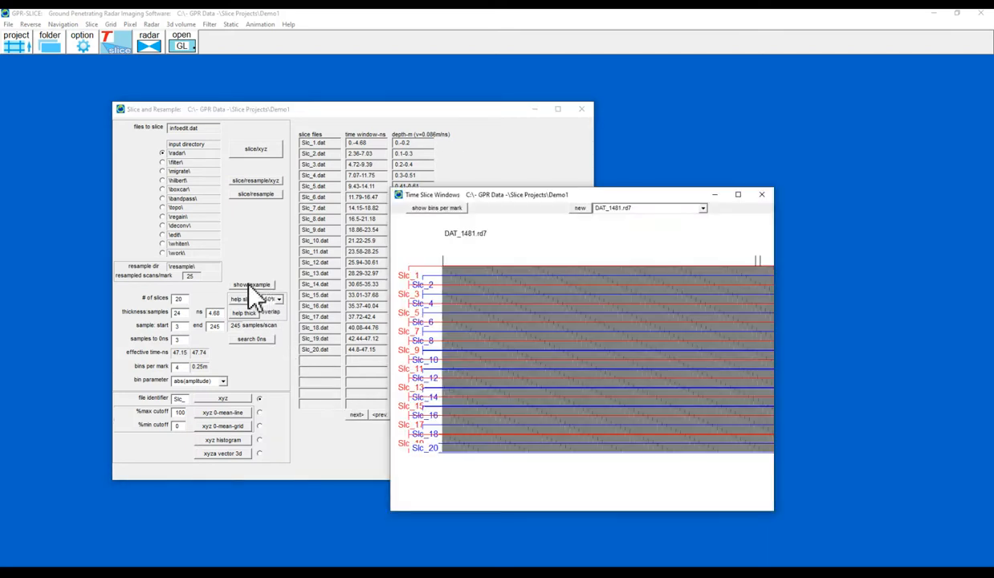
pyautogui.click(767, 197)
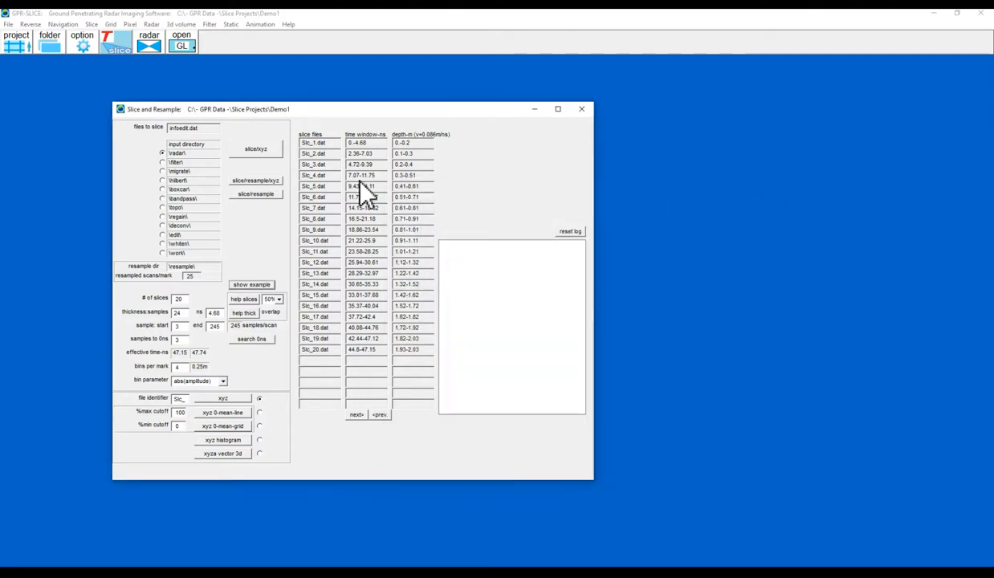
pyautogui.click(162, 171)
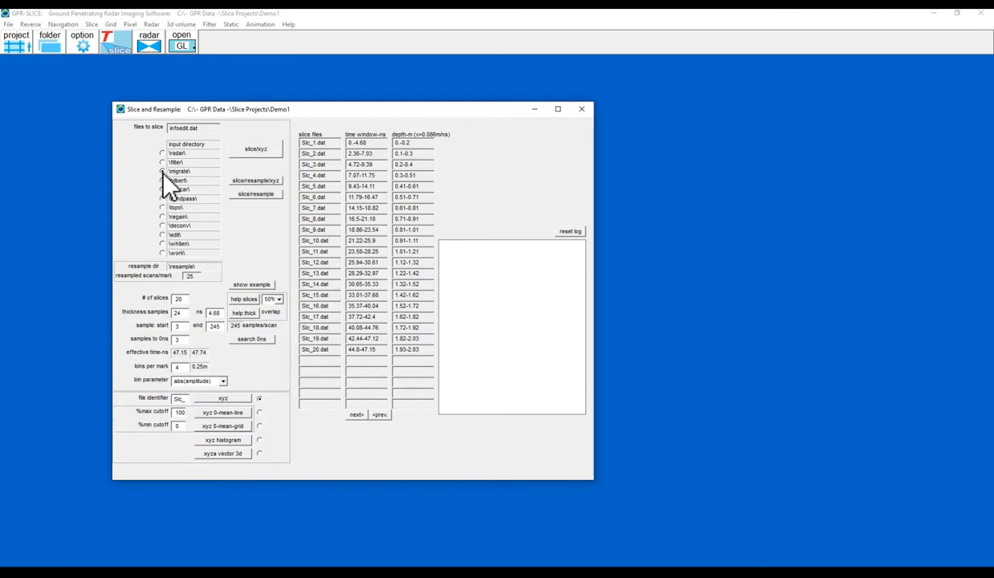
pyautogui.click(250, 286)
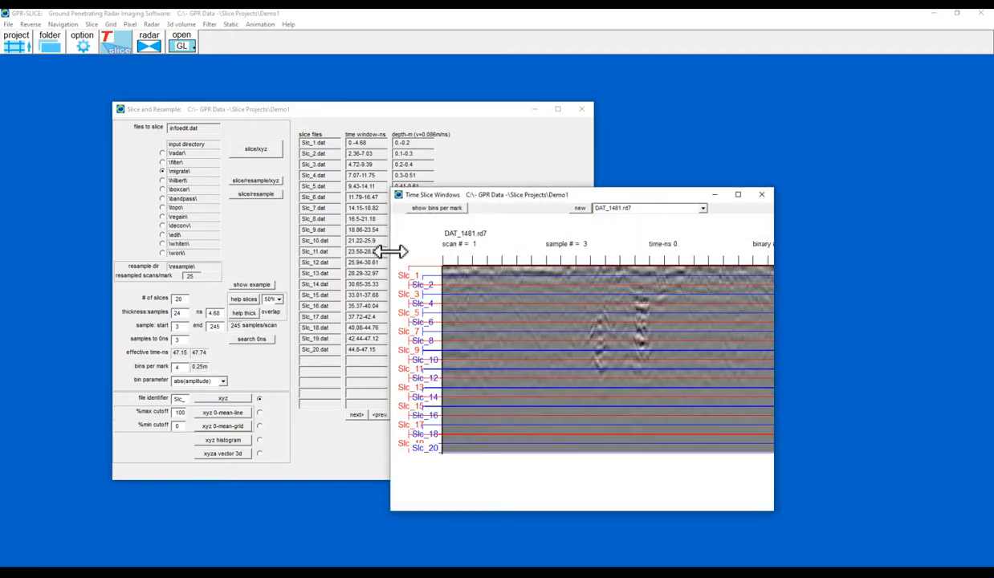
pyautogui.moveTo(390, 251); pyautogui.dragTo(156, 251)
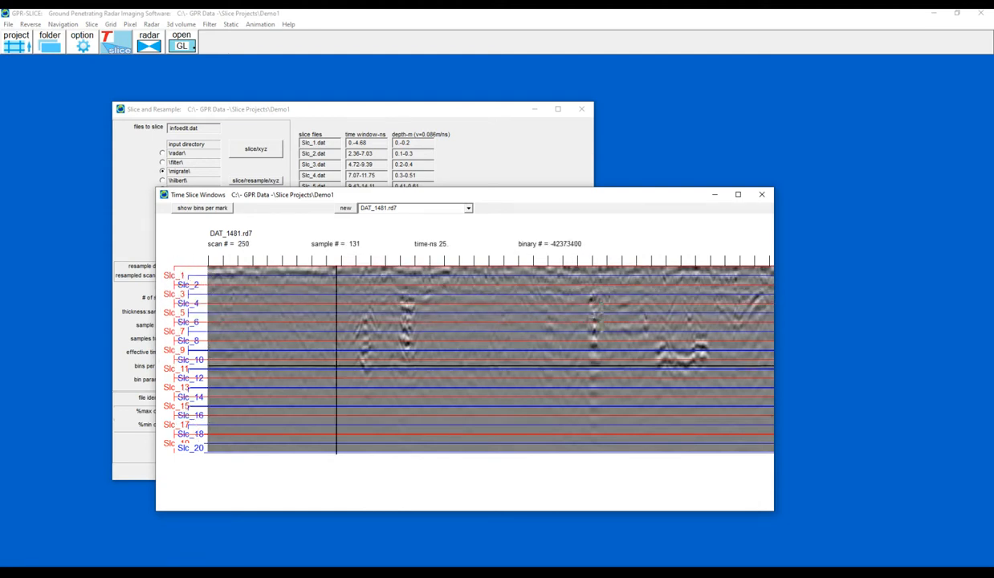
pyautogui.click(763, 196)
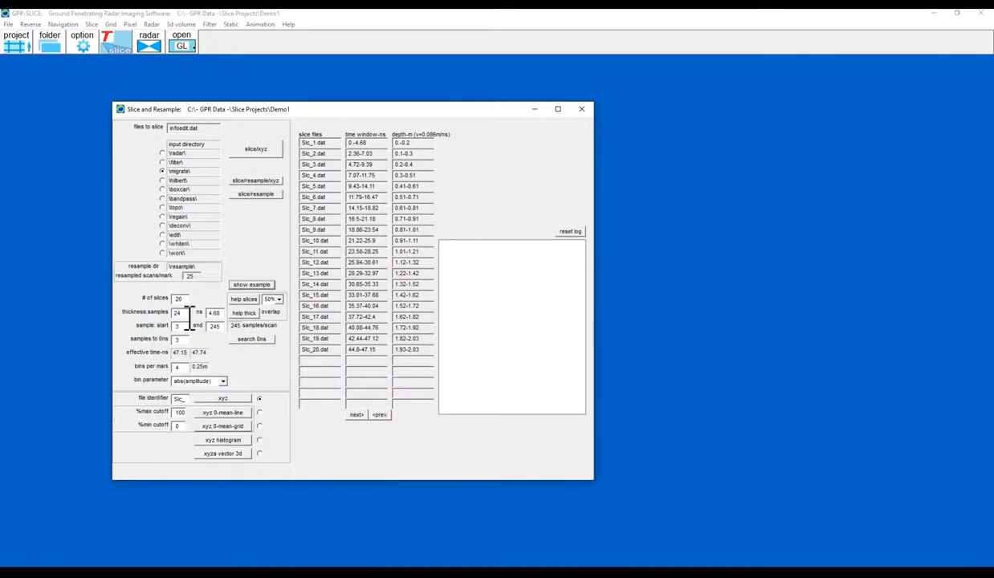
# Set the slice file identifier to SlcBPBGM_, generate the XYZ slices from the migrated radargrams, and close the slicing settings.
pyautogui.doubleClick(177, 367)
pyautogui.click(183, 367)
pyautogui.moveTo(186, 398); pyautogui.dragTo(161, 398)
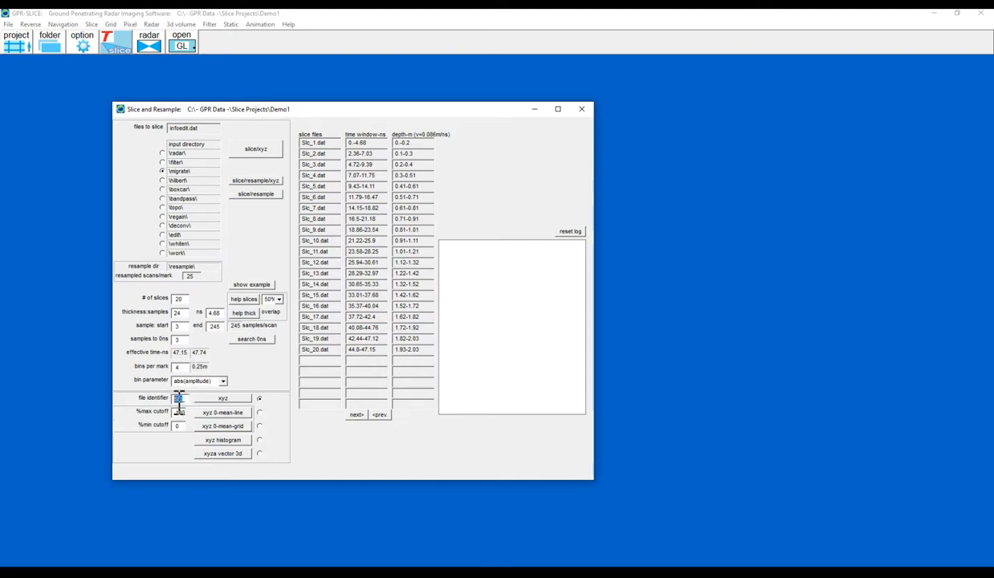
pyautogui.write('Slc_')
pyautogui.press('BackSpace')
pyautogui.press('BackSpace')
pyautogui.press('BackSpace')
pyautogui.press('BackSpace')
pyautogui.write('cBR')
pyautogui.click(265, 148)
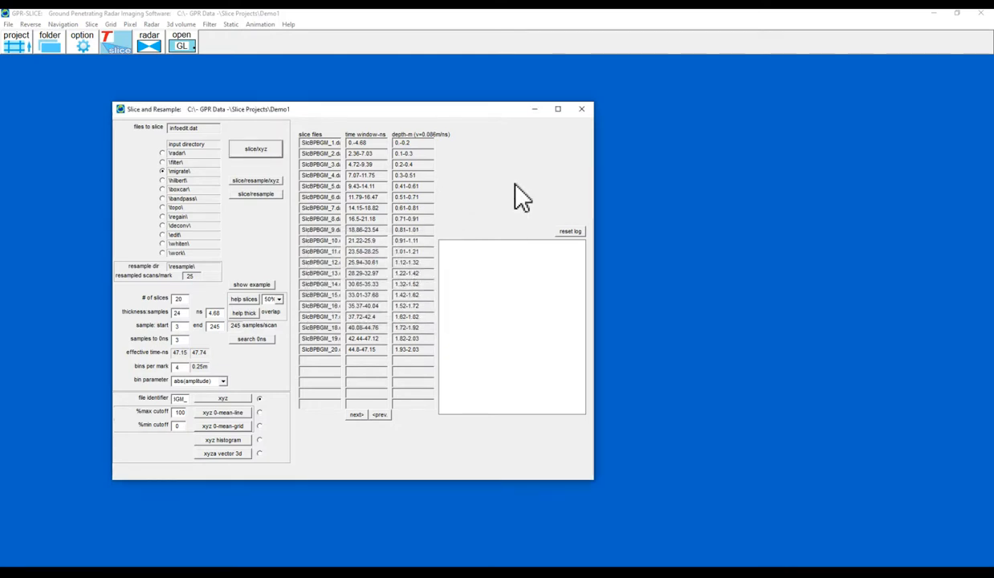
pyautogui.click(581, 108)
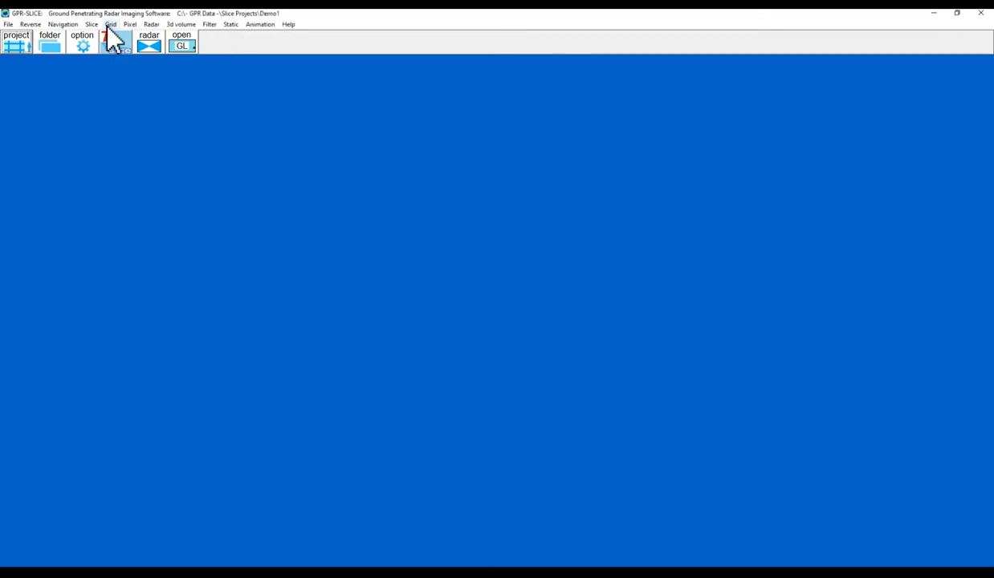
# Grid the 20 slcbpbgm_ slices by inverse distance with fine cell size, standard search and 0.75 blanking radius, and close the gridding settings.
pyautogui.click(112, 36)
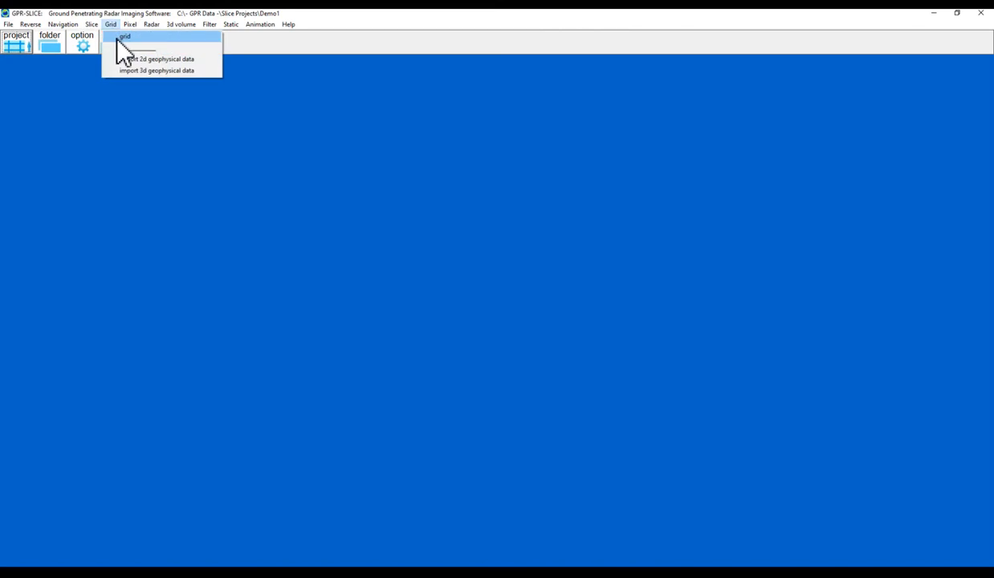
pyautogui.click(118, 41)
pyautogui.moveTo(260, 31); pyautogui.dragTo(313, 120)
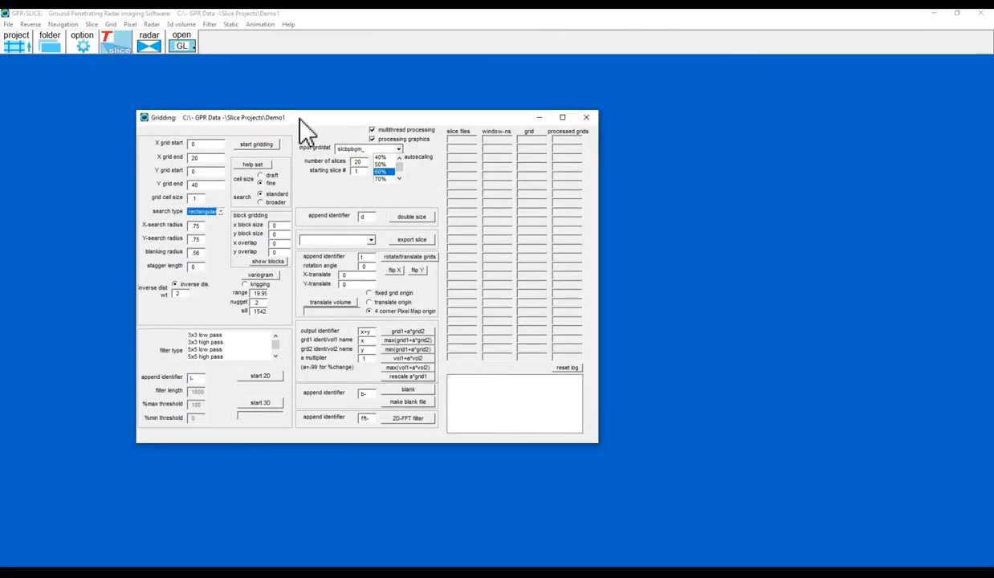
pyautogui.click(261, 183)
pyautogui.click(259, 194)
pyautogui.click(260, 147)
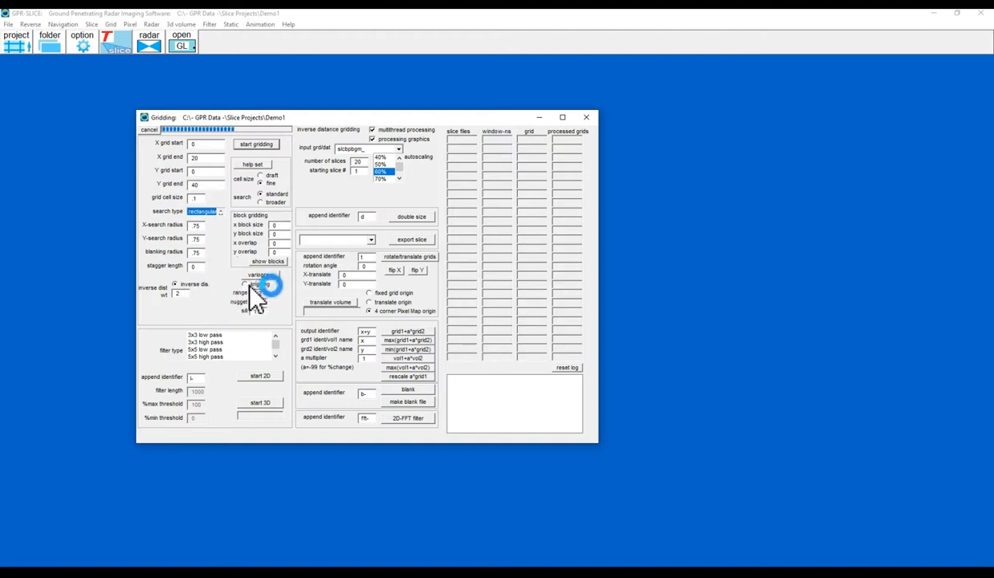
pyautogui.click(254, 286)
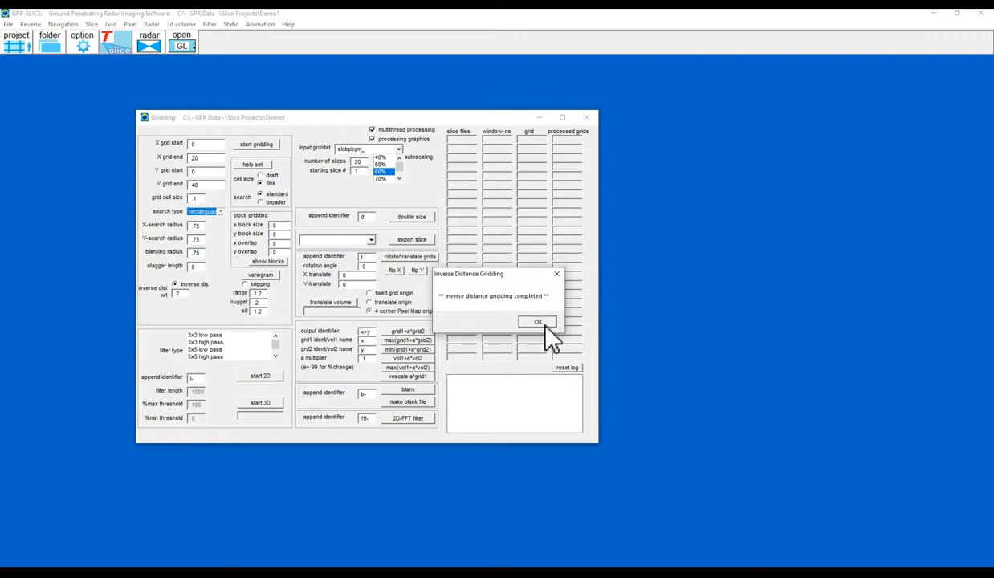
pyautogui.click(541, 323)
pyautogui.click(589, 119)
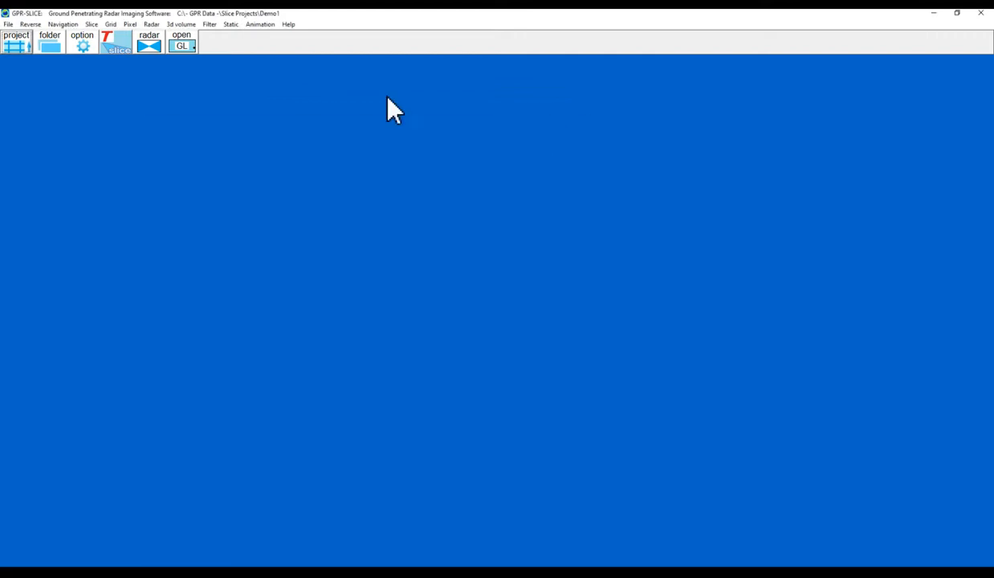
# Open the 2D time slices pixel map settings and load the 20 grids with the slcbpbgm_ identifier.
pyautogui.click(113, 25)
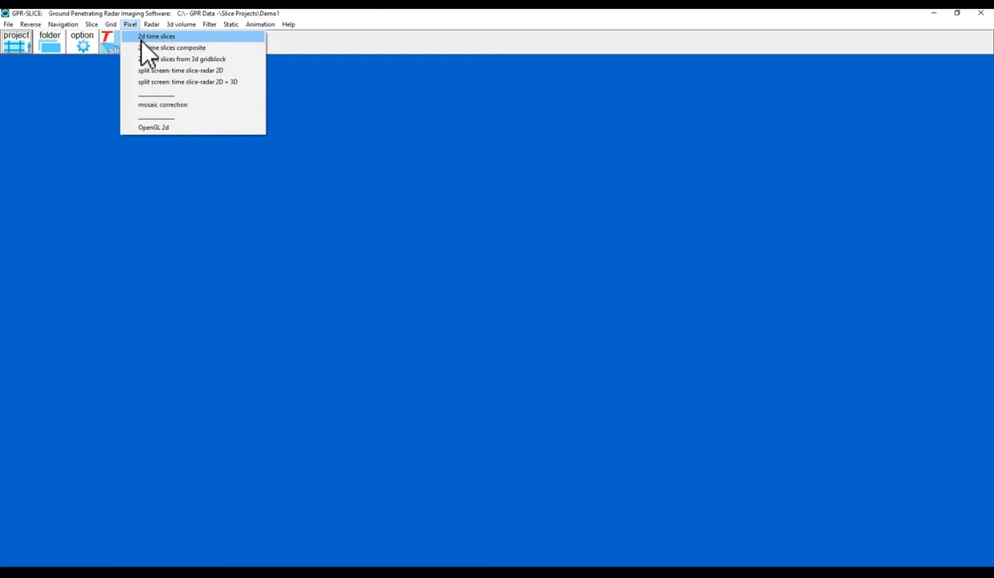
pyautogui.click(142, 38)
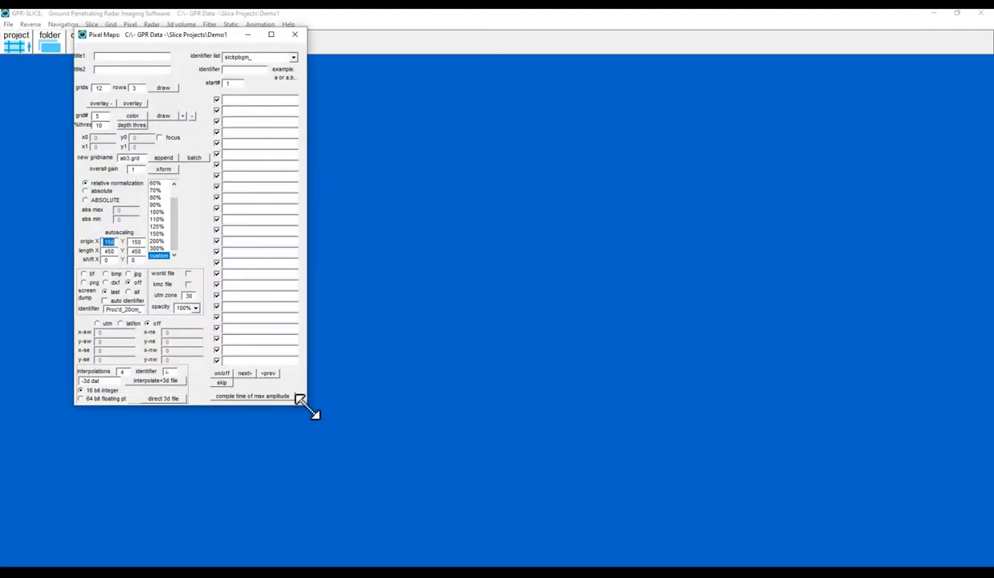
pyautogui.click(293, 57)
pyautogui.click(262, 65)
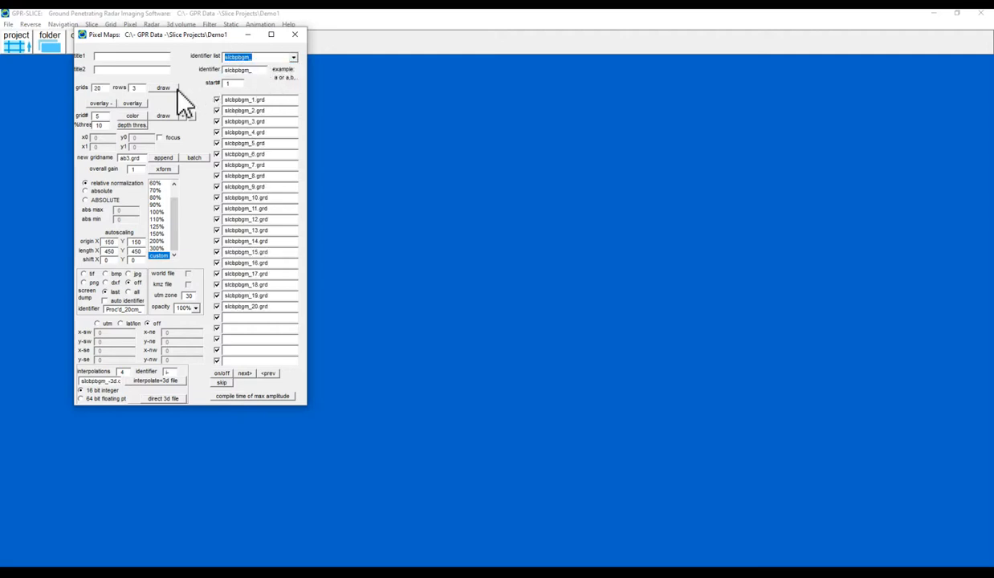
# Draw the time slices in 5 rows at 100% autoscaling, enlarge the display to inspect them, and close it.
pyautogui.doubleClick(133, 87)
pyautogui.write('5')
pyautogui.click(156, 212)
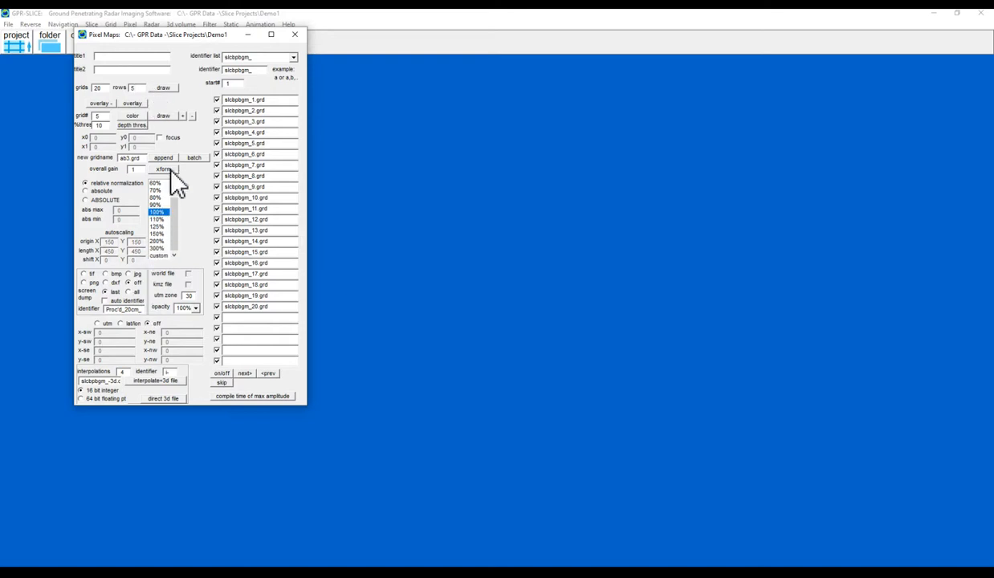
pyautogui.click(163, 88)
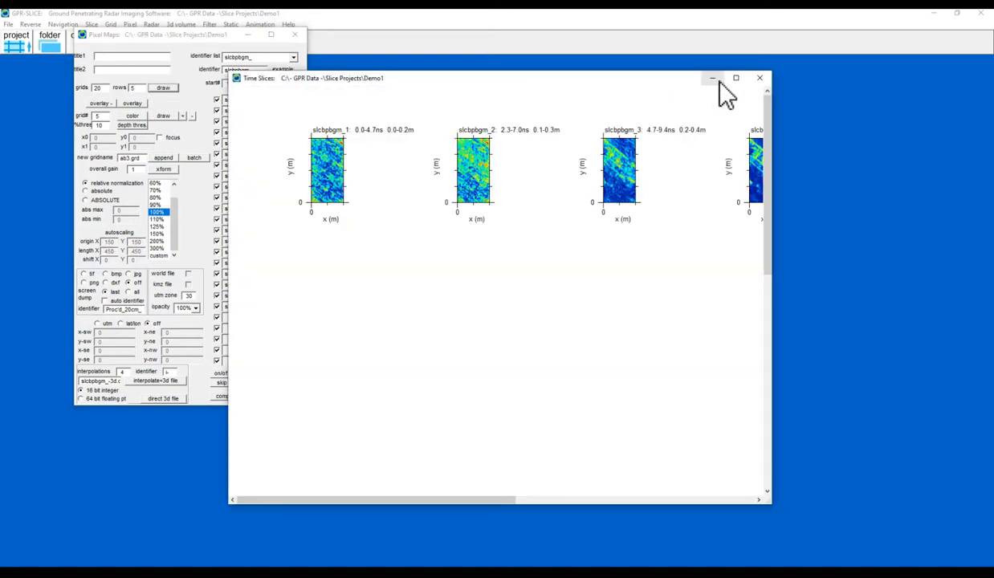
pyautogui.click(735, 77)
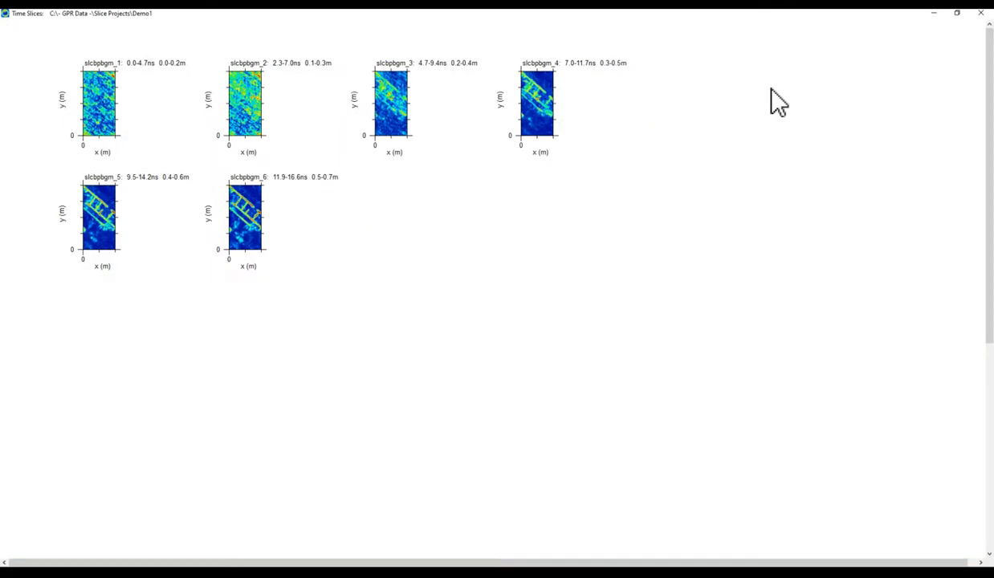
pyautogui.click(980, 13)
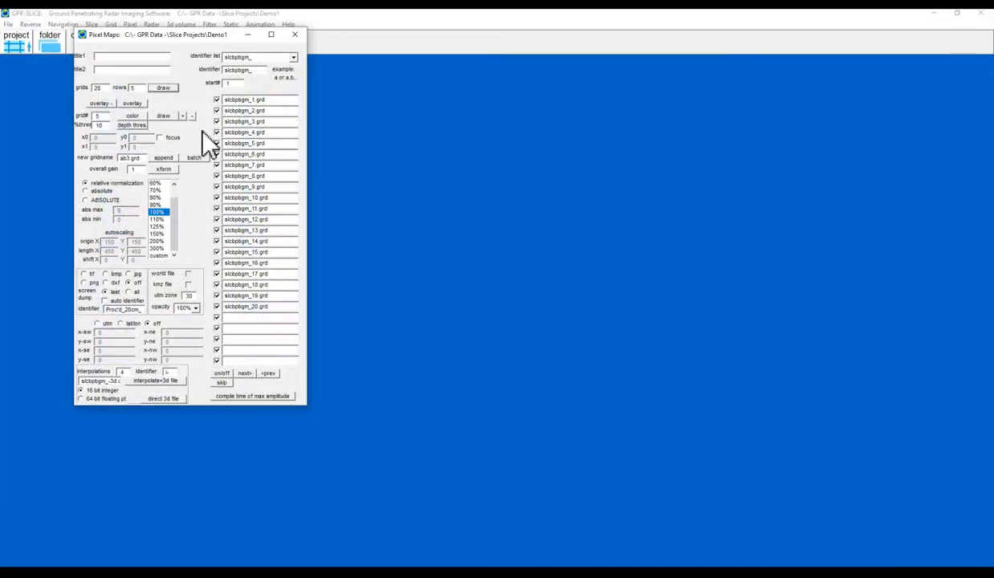
# Redraw the time slices in 3 rows and inspect the enlarged display through to slice 20.
pyautogui.click(163, 87)
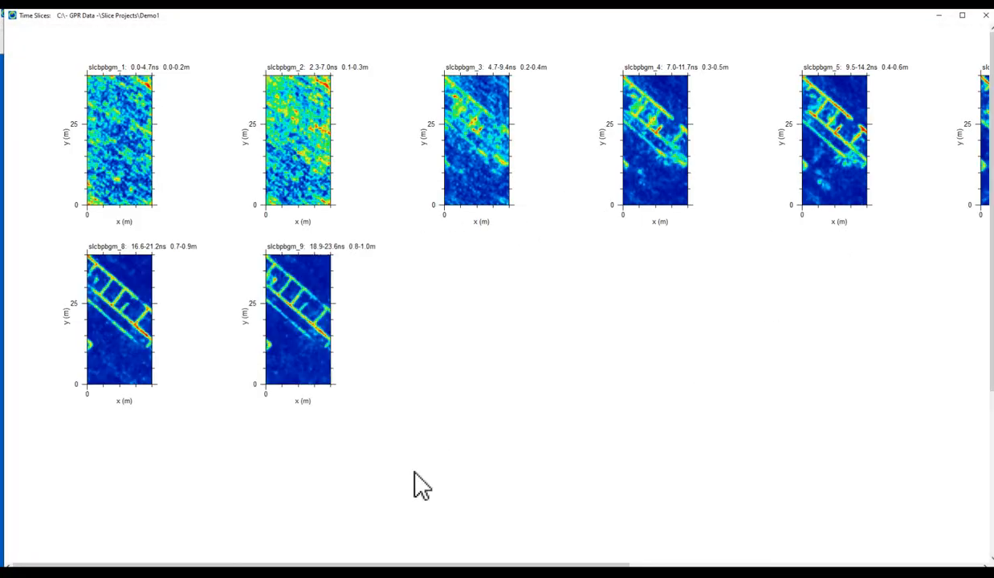
pyautogui.click(961, 18)
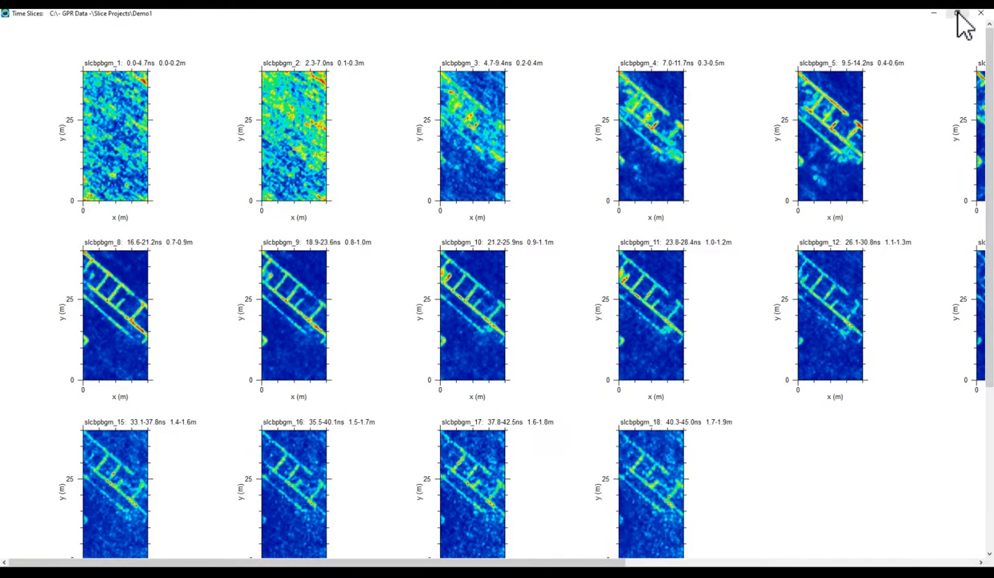
pyautogui.click(959, 15)
pyautogui.click(961, 16)
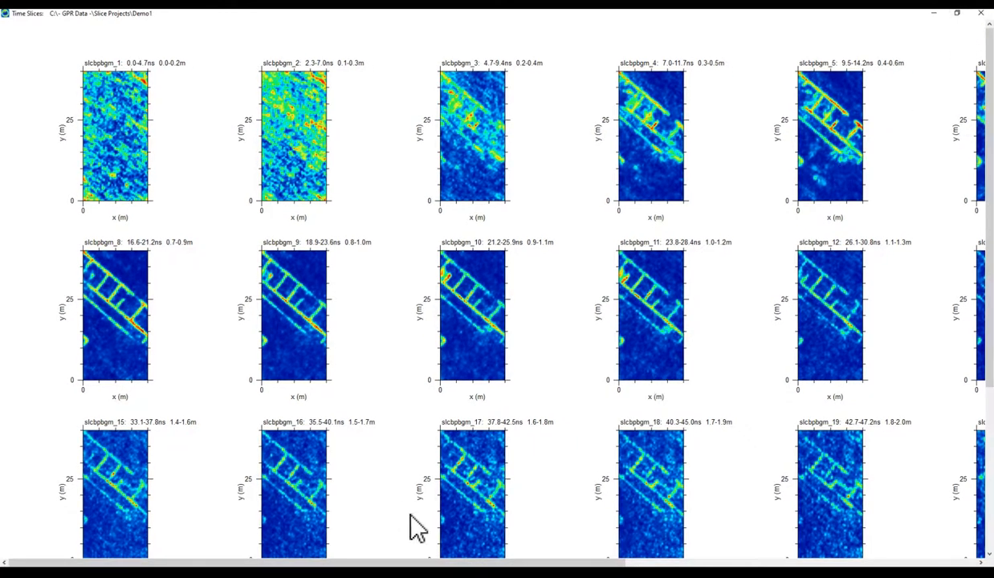
pyautogui.moveTo(417, 564); pyautogui.dragTo(570, 567)
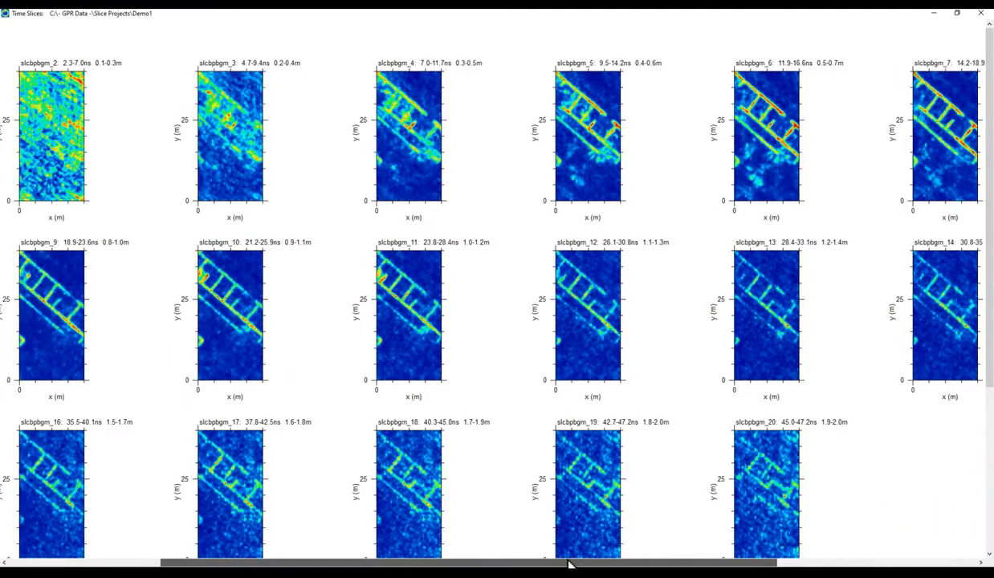
# Open the transform controls from slice 20 and apply auto-gain to all slices with 2 standard deviations.
pyautogui.click(767, 497)
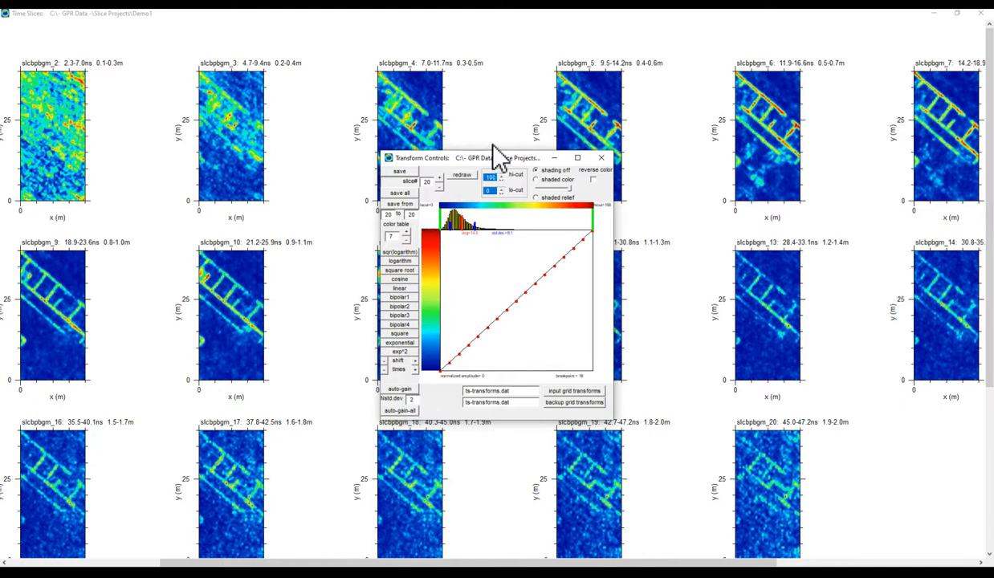
pyautogui.moveTo(487, 158); pyautogui.dragTo(429, 160)
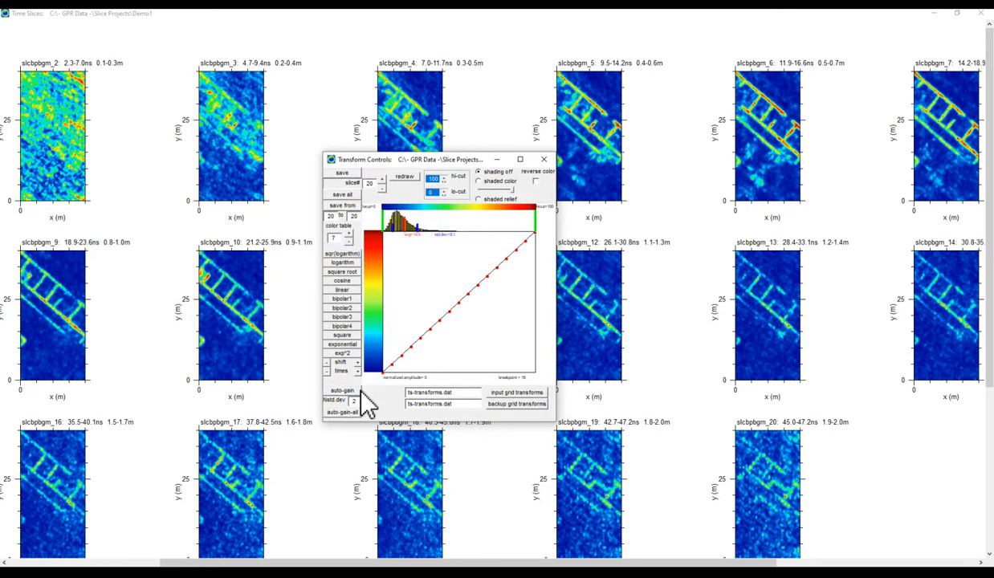
pyautogui.click(346, 414)
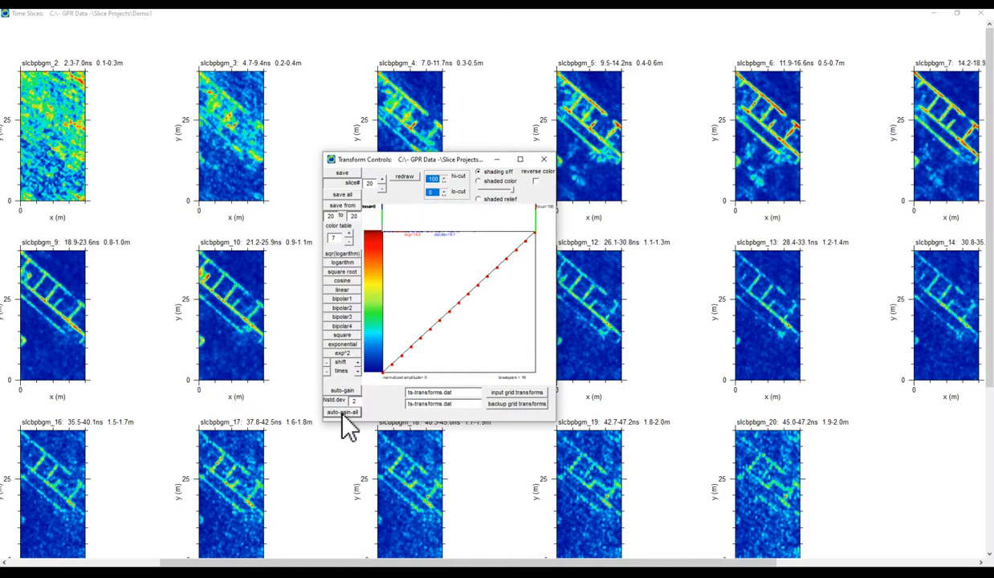
pyautogui.click(341, 414)
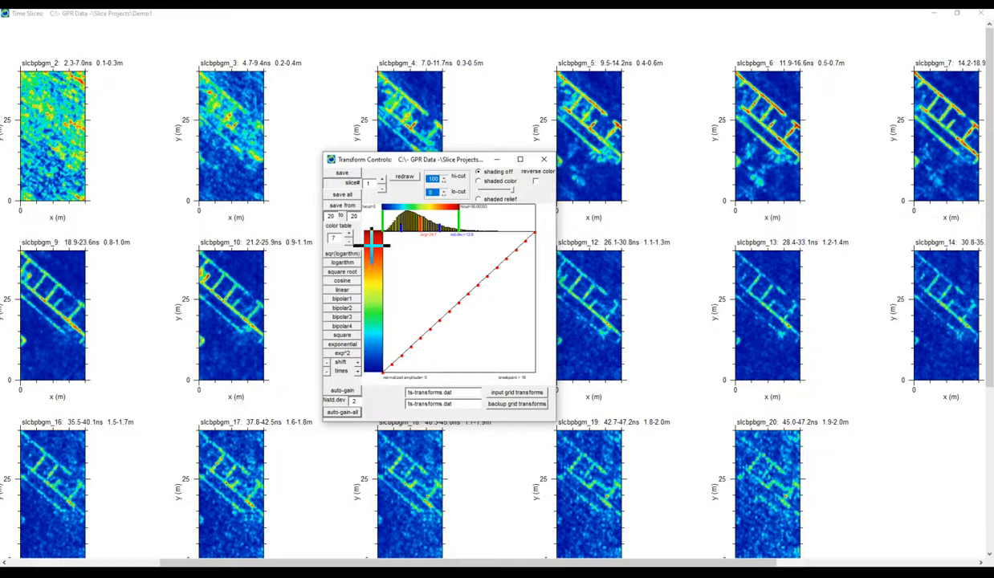
pyautogui.click(410, 176)
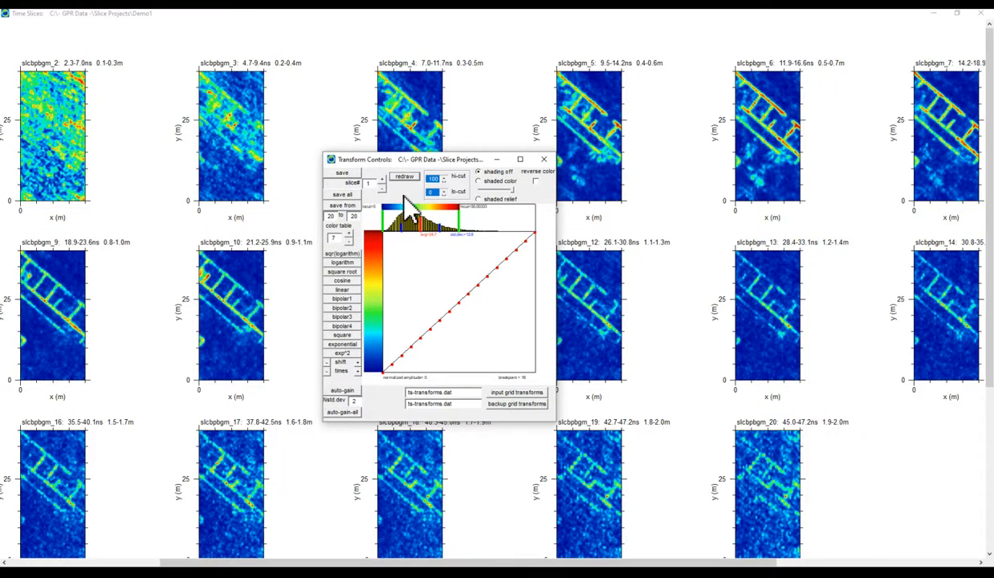
# Set the time slices to grayscale color table 2, redraw them all, and close the display.
pyautogui.click(348, 241)
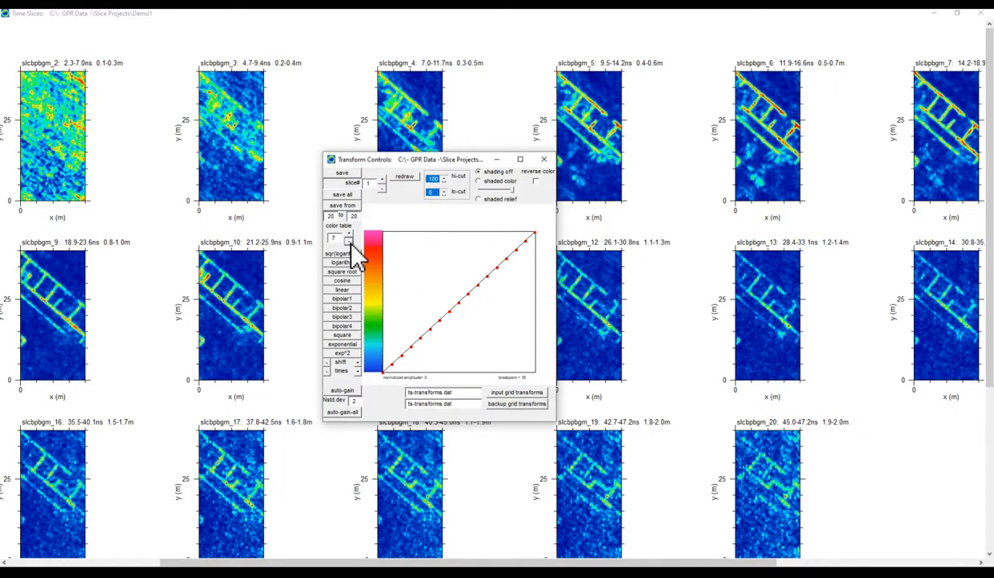
pyautogui.click(349, 241)
pyautogui.click(348, 241)
pyautogui.click(349, 241)
pyautogui.click(348, 241)
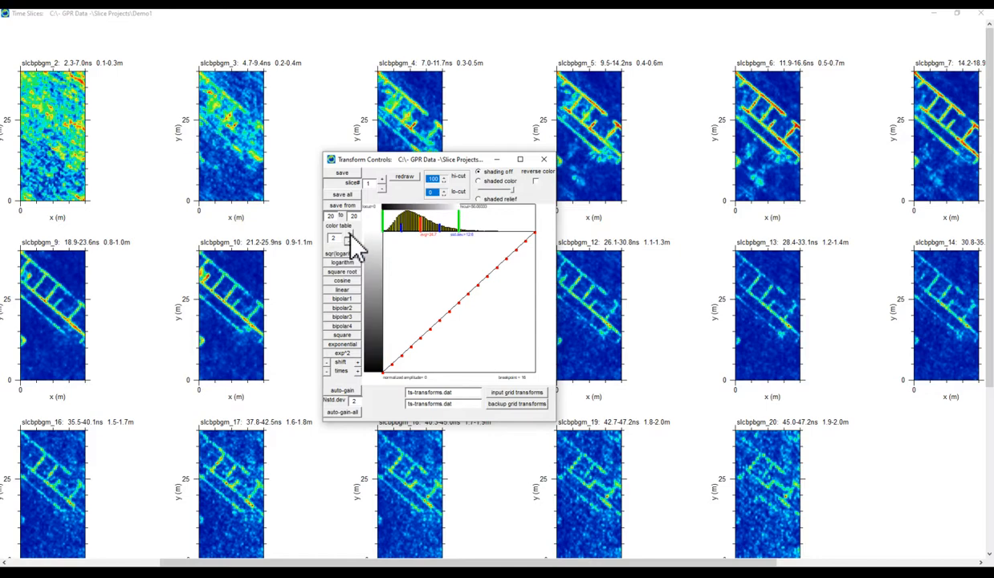
pyautogui.click(405, 179)
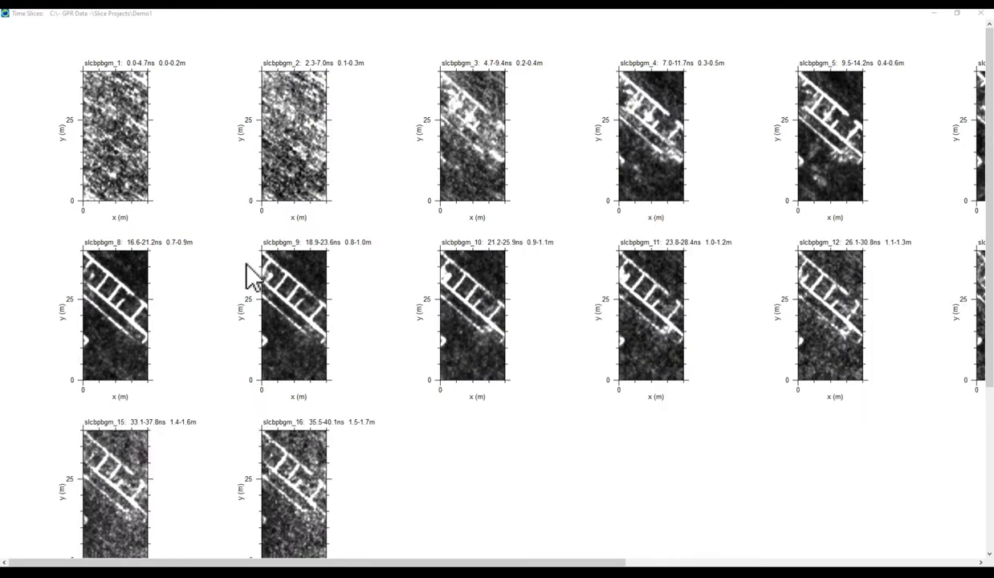
pyautogui.click(981, 13)
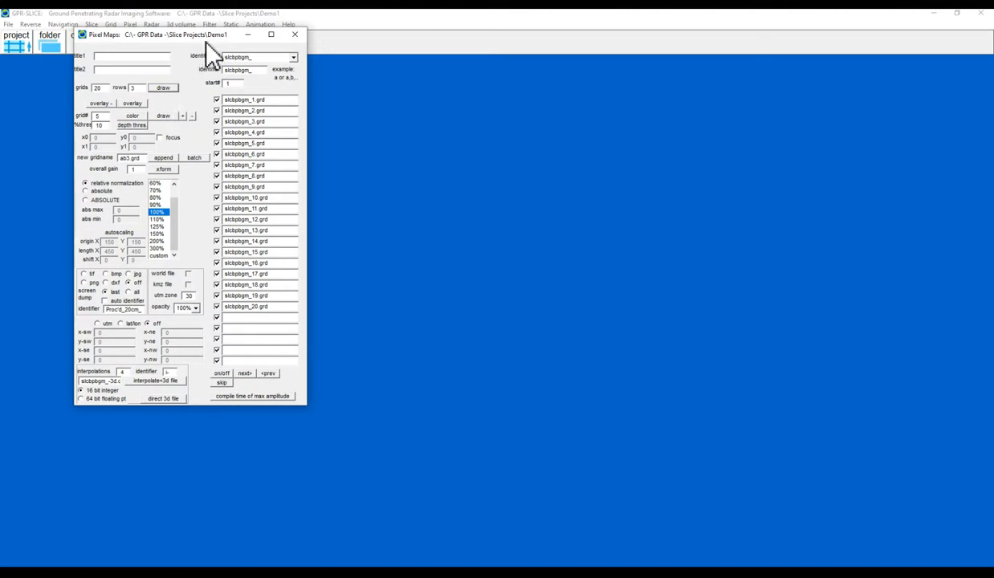
# Export all time slices as individual JPG images with custom autoscaling and auto identifier, and close the pixel map settings.
pyautogui.moveTo(206, 39); pyautogui.dragTo(273, 91)
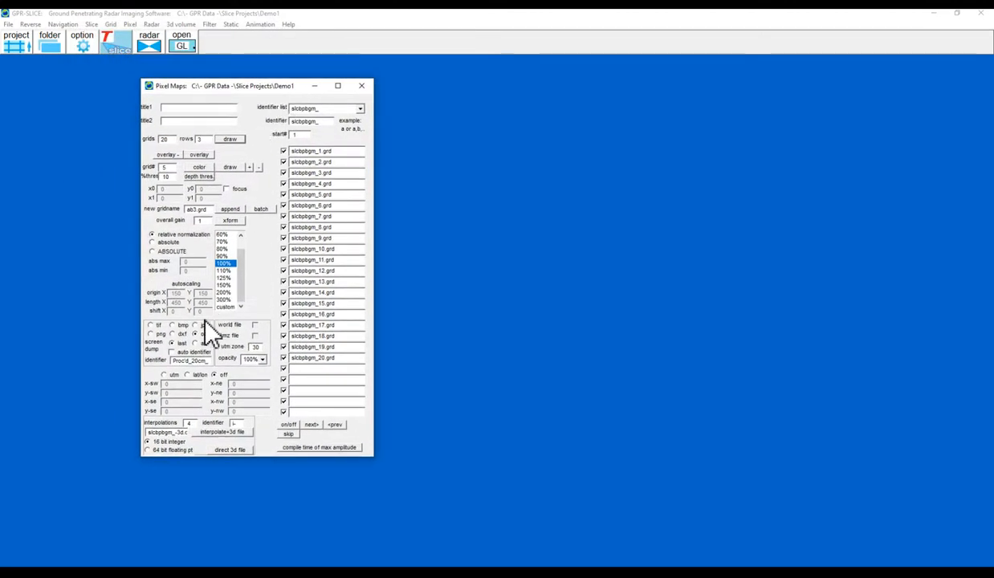
pyautogui.click(224, 306)
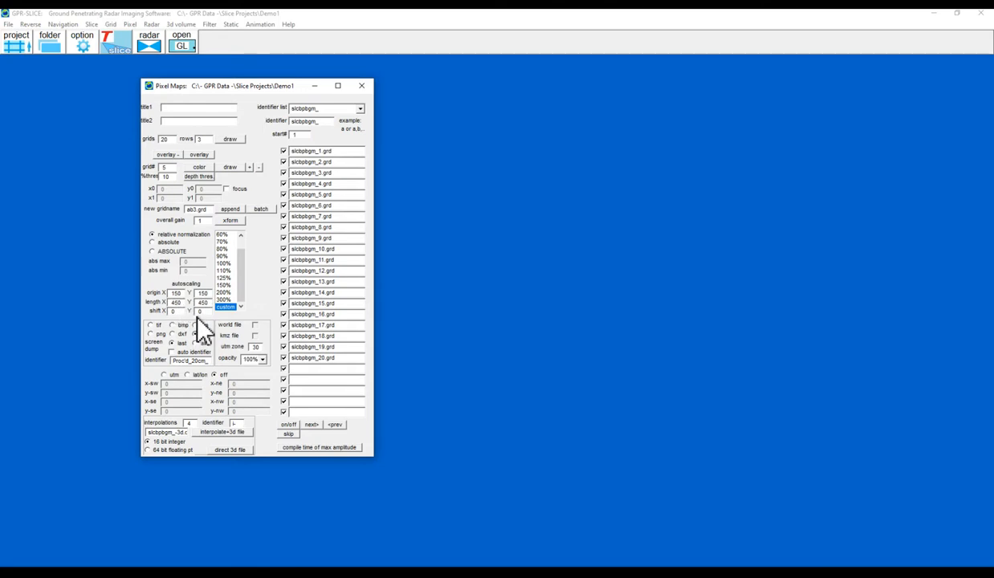
pyautogui.click(196, 325)
pyautogui.click(193, 352)
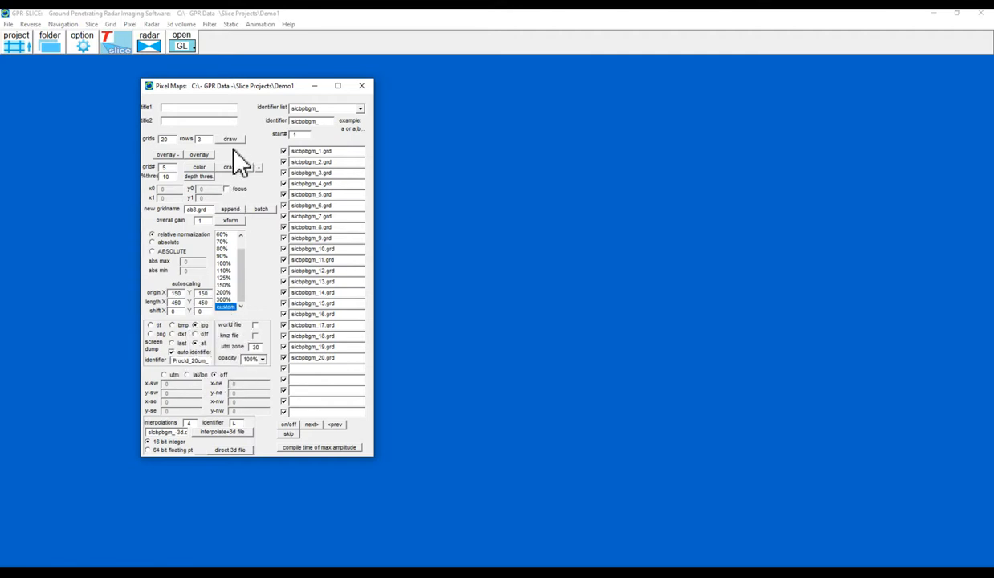
pyautogui.click(231, 142)
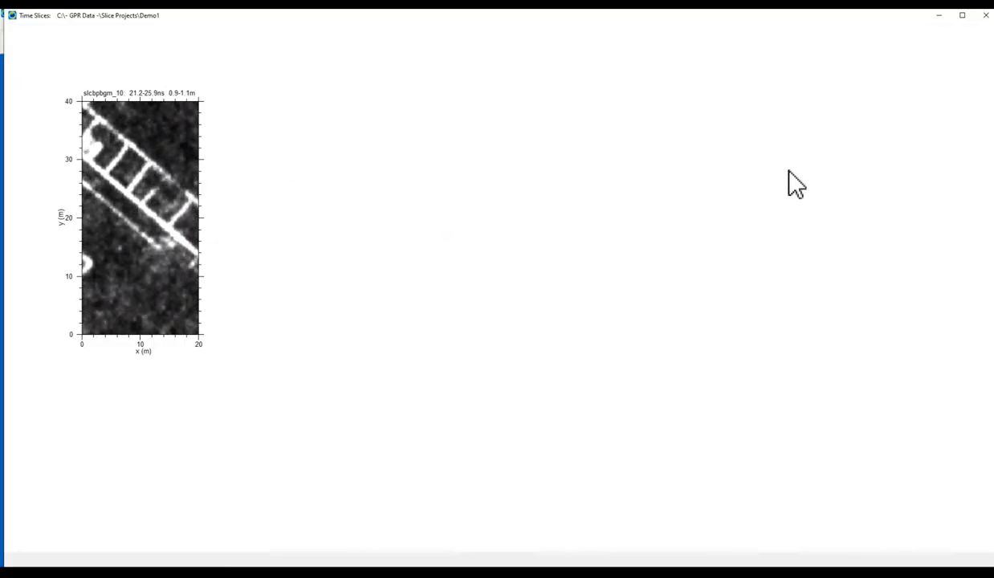
pyautogui.click(987, 17)
pyautogui.click(360, 83)
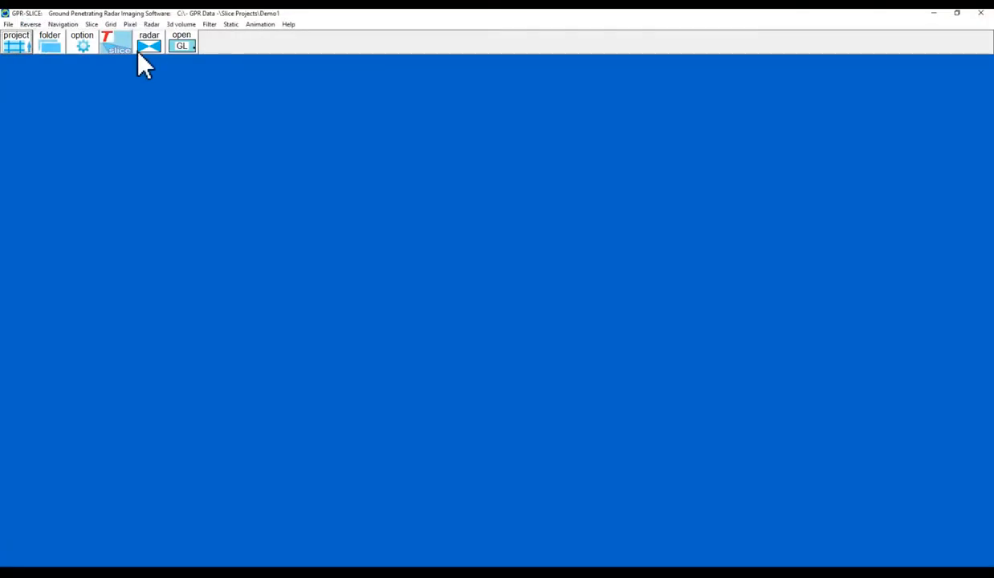
# Check the exported time slices in the project's jpg directory by viewing the slcbpbgm_11 image.
pyautogui.click(50, 38)
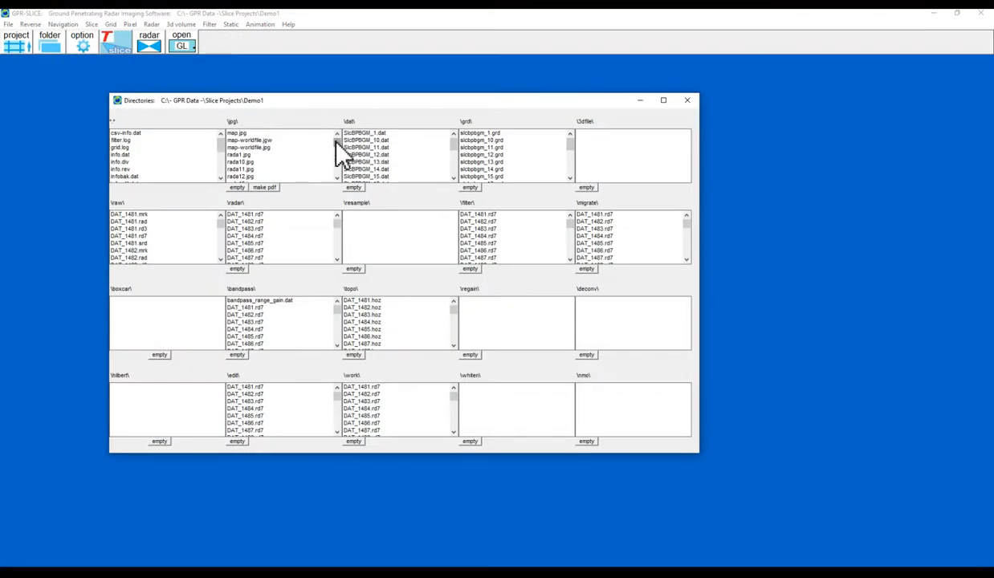
pyautogui.moveTo(337, 143); pyautogui.dragTo(338, 163)
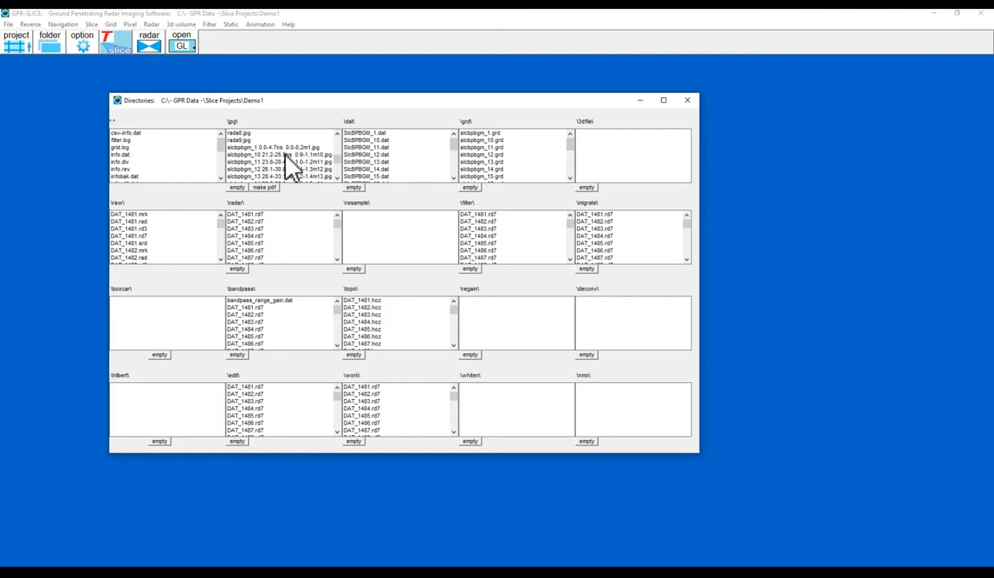
pyautogui.doubleClick(269, 161)
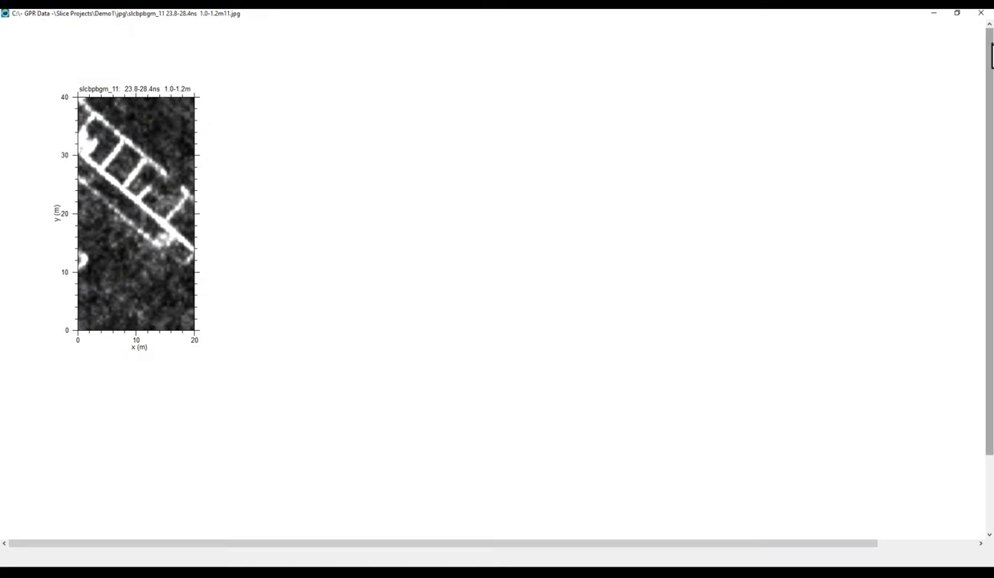
pyautogui.click(980, 13)
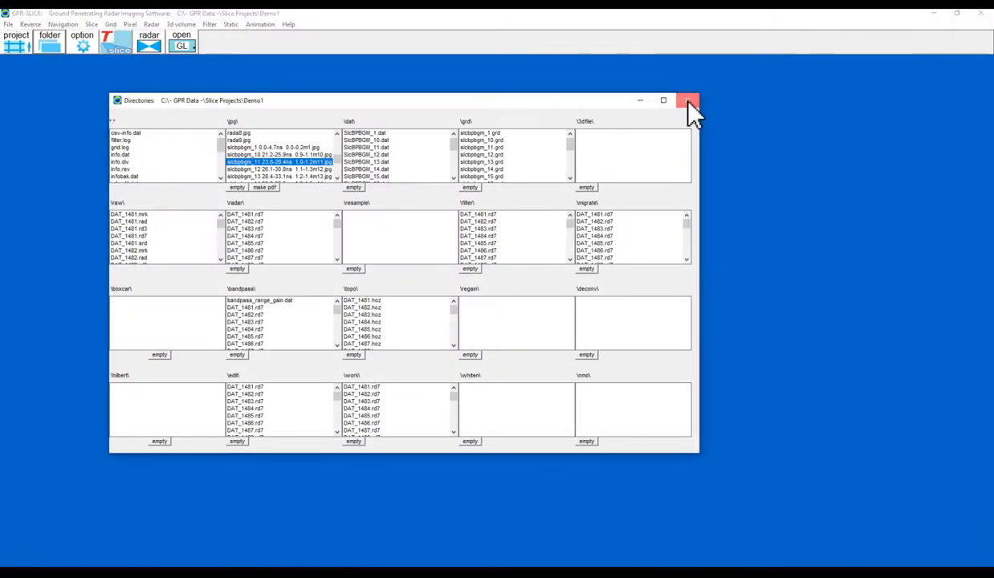
pyautogui.click(689, 103)
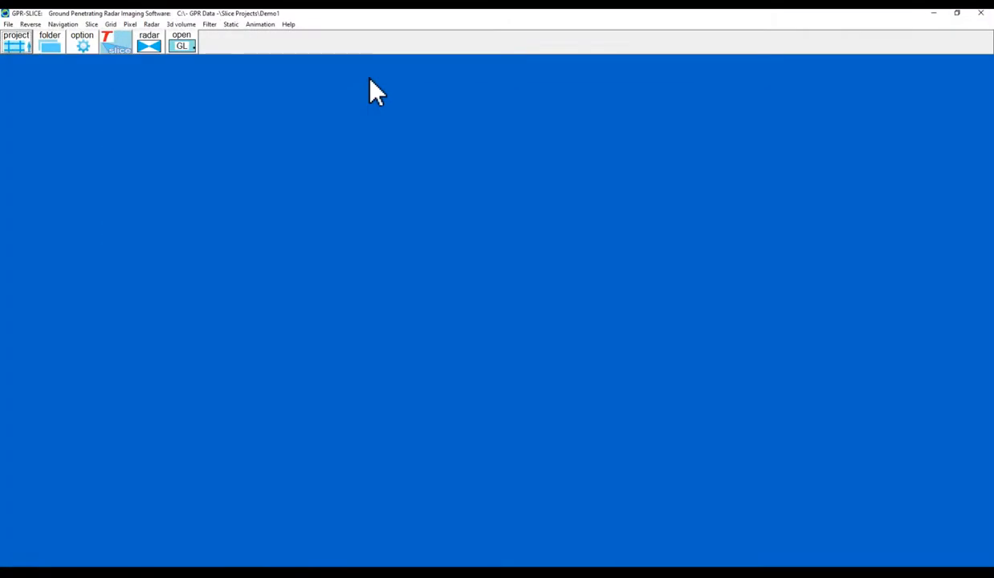
# Open the Open GL volume display and show radargram DAT_1482.rd7 from the migrate directory in 3D.
pyautogui.click(180, 46)
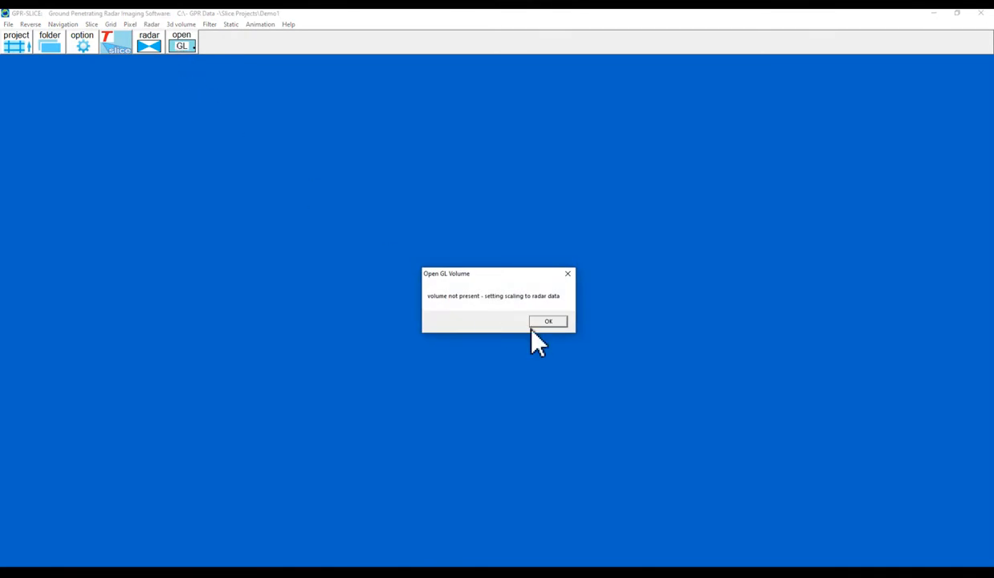
pyautogui.click(547, 322)
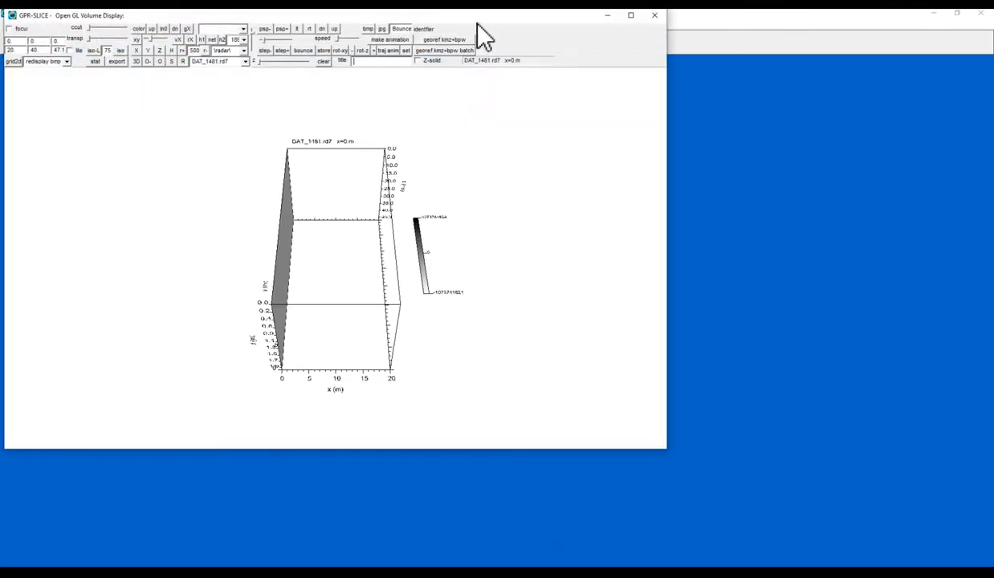
pyautogui.moveTo(481, 22); pyautogui.dragTo(524, 76)
pyautogui.click(287, 109)
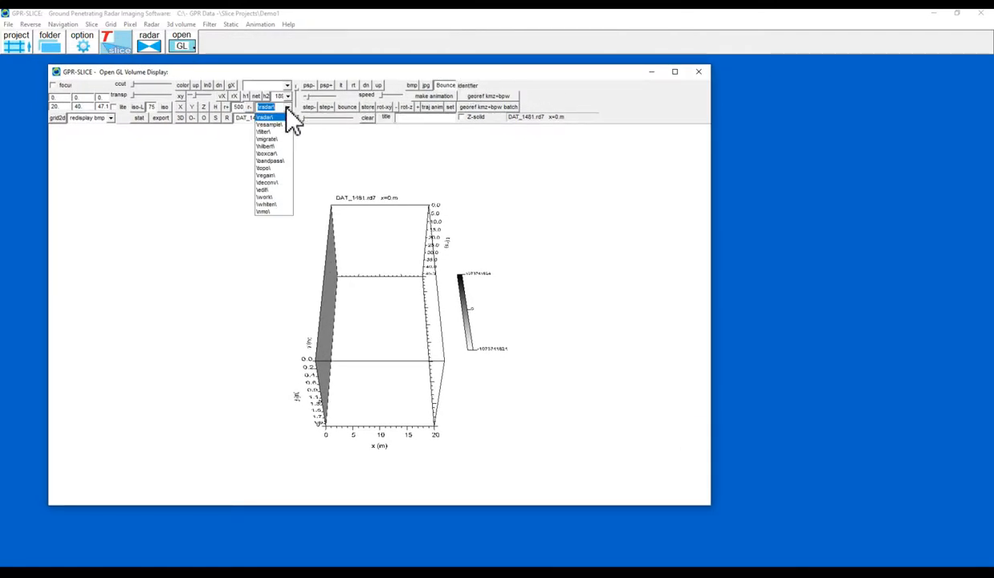
pyautogui.click(273, 146)
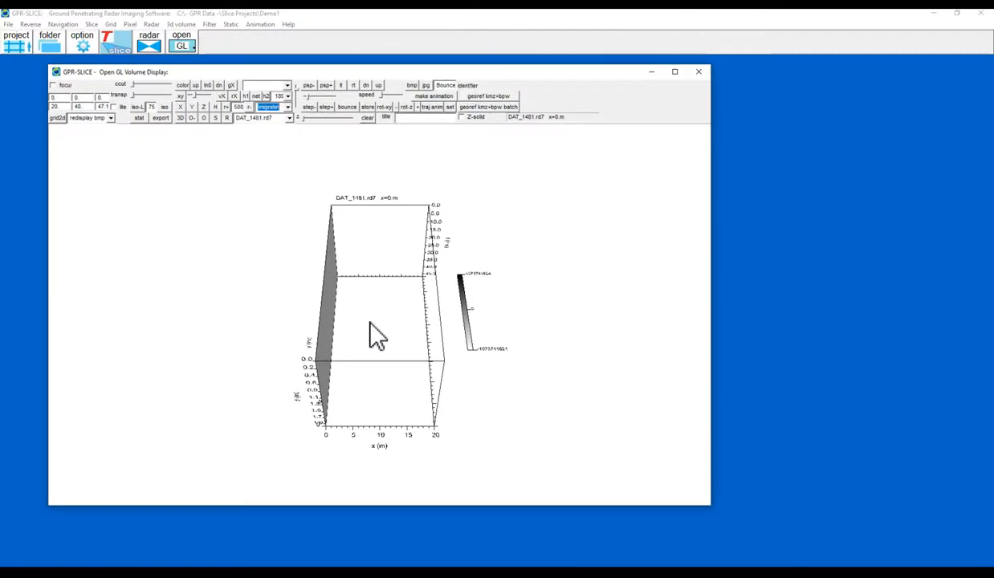
pyautogui.click(283, 117)
pyautogui.click(337, 269)
pyautogui.moveTo(390, 392); pyautogui.dragTo(311, 304)
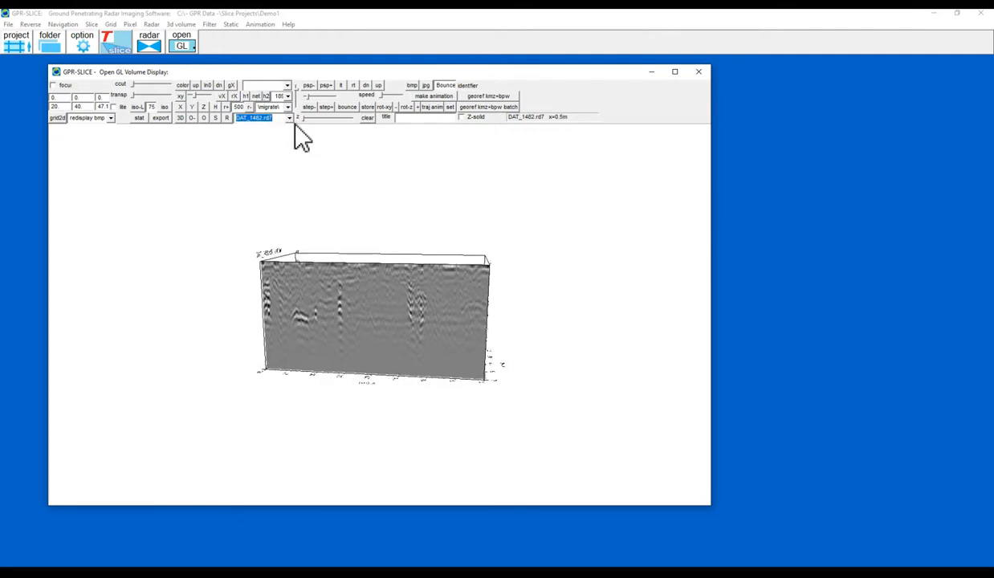
# Display radargram DAT_1494.rd7 from the migrate directory in the 3D volume and view it from an angle above.
pyautogui.click(253, 119)
pyautogui.click(289, 119)
pyautogui.click(271, 217)
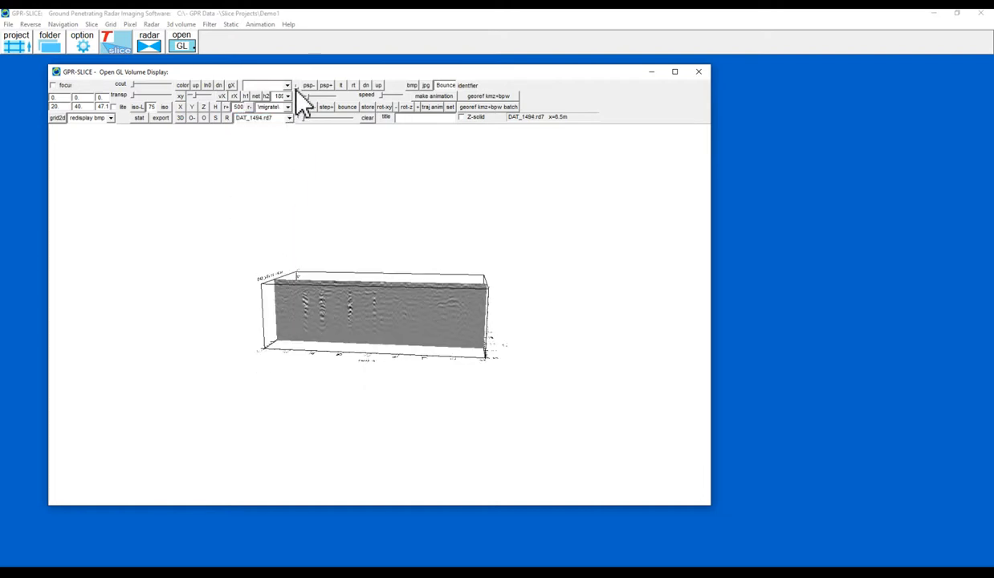
pyautogui.moveTo(417, 334); pyautogui.dragTo(371, 132)
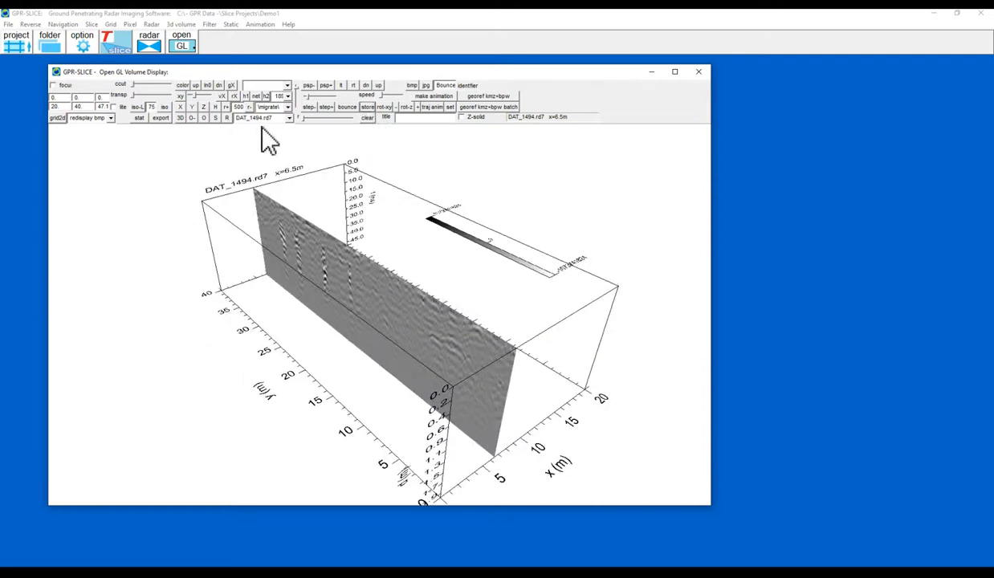
# Add radargram DAT_1513.rd7 to the 3D volume, view both profiles side-on, and close the volume display.
pyautogui.click(289, 118)
pyautogui.click(289, 118)
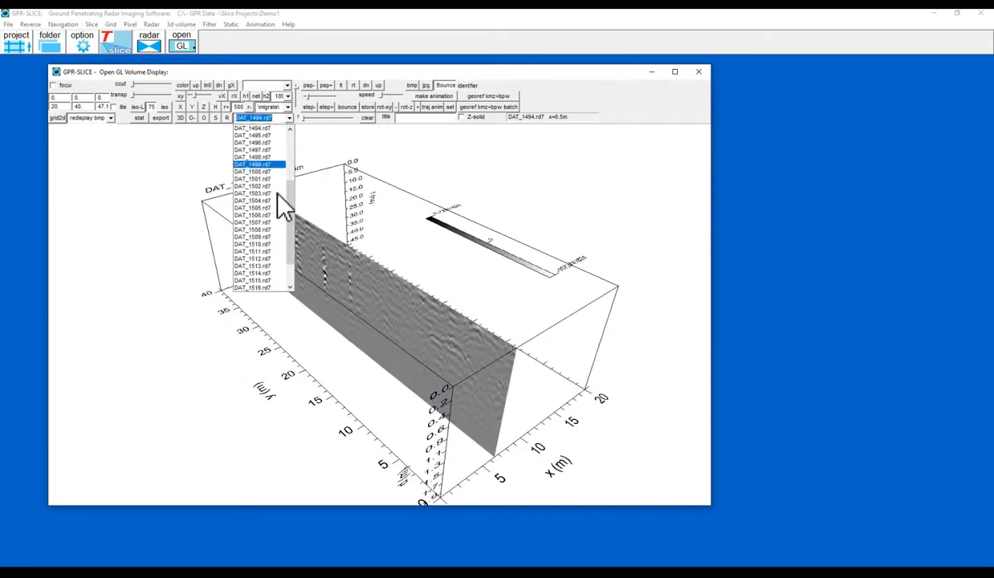
pyautogui.click(270, 271)
pyautogui.moveTo(435, 281); pyautogui.dragTo(333, 224)
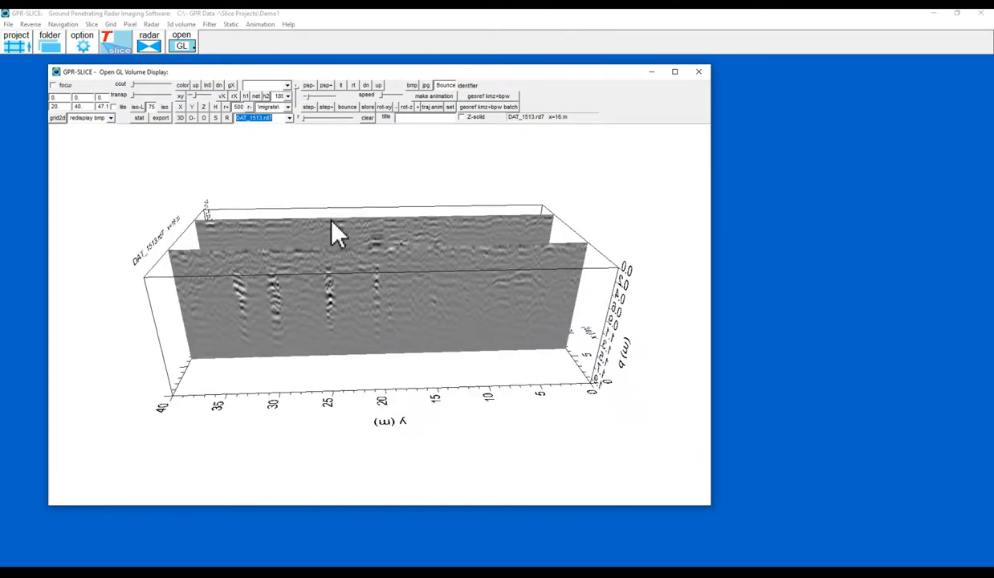
pyautogui.click(700, 73)
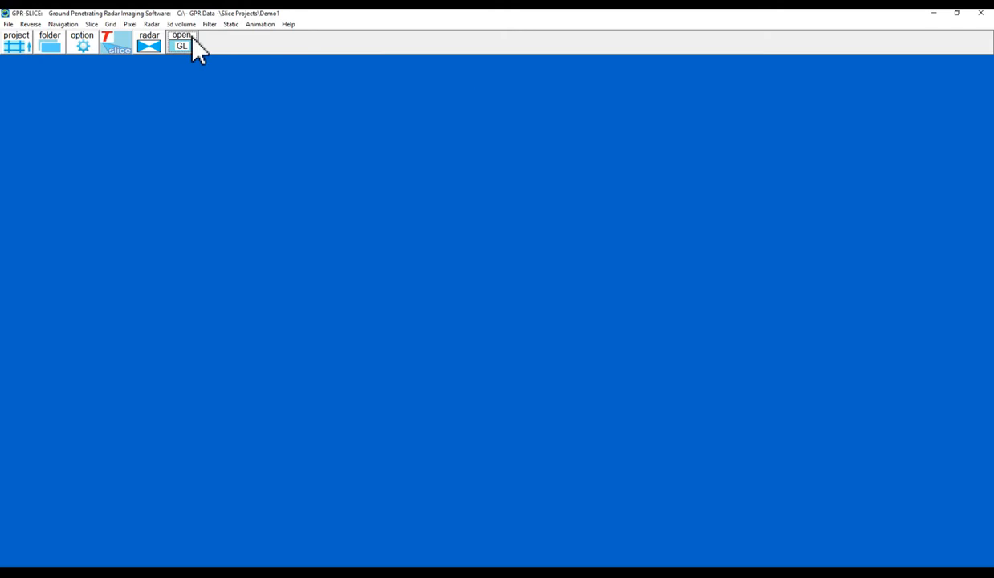
# Open the 2D split screen of time slices and radar, and draw the 20 grids in 4 rows at 100% autoscaling.
pyautogui.click(133, 25)
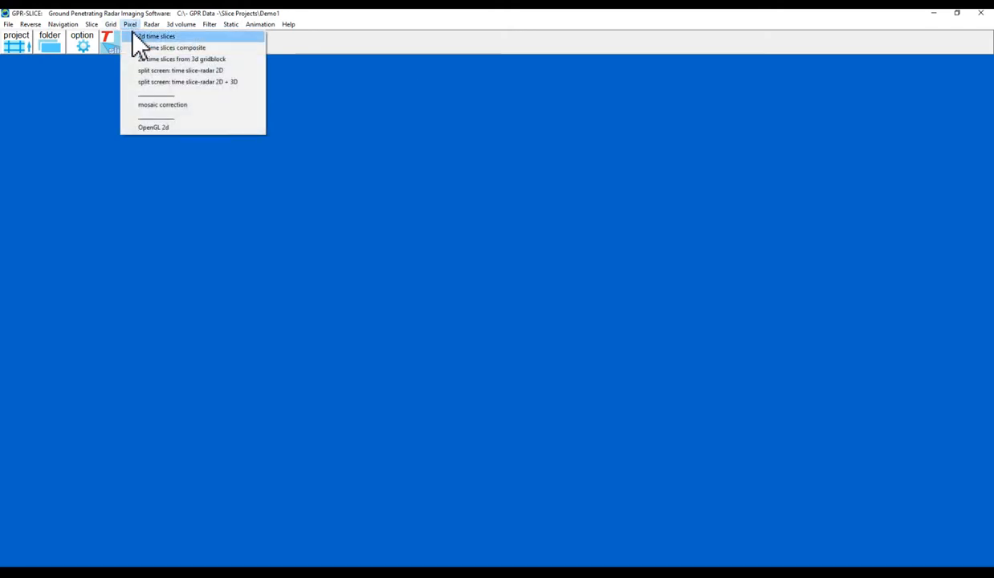
pyautogui.click(153, 70)
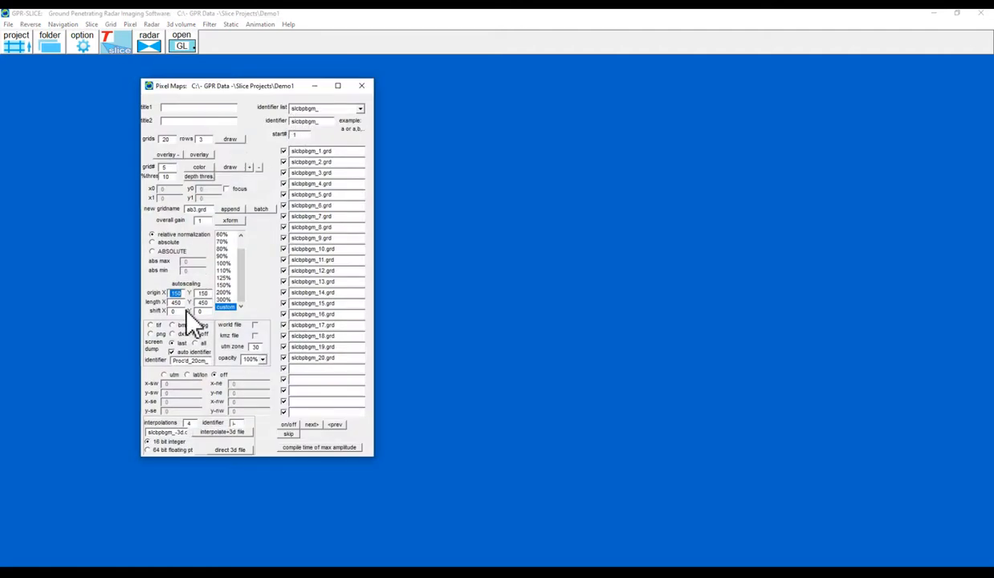
pyautogui.click(224, 262)
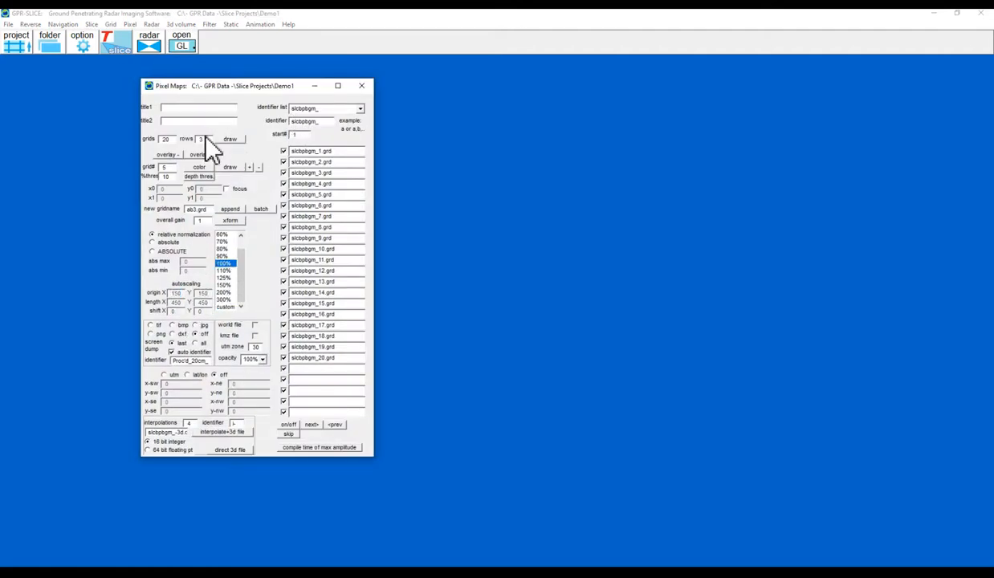
pyautogui.doubleClick(203, 139)
pyautogui.write('4')
pyautogui.click(229, 139)
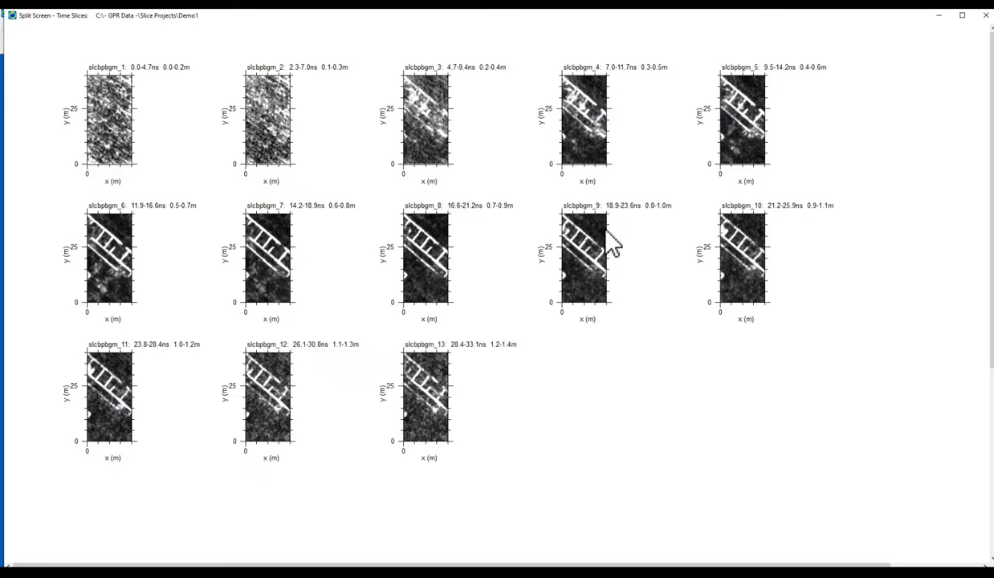
# Show the radargram crossing the linear feature near the middle of time slice slcbpbgm_9, and move its window off the time slices.
pyautogui.click(593, 271)
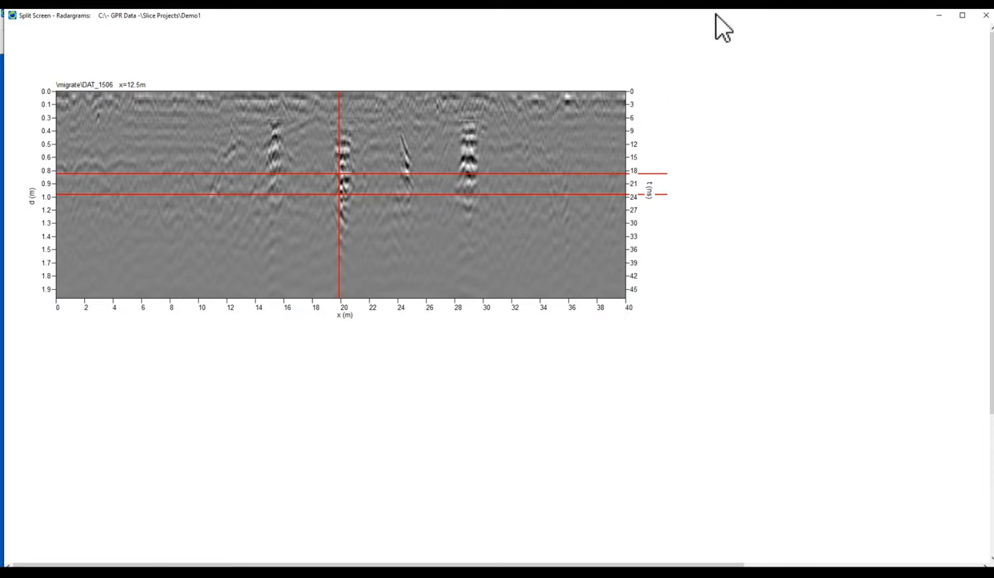
pyautogui.moveTo(717, 15); pyautogui.dragTo(940, 64)
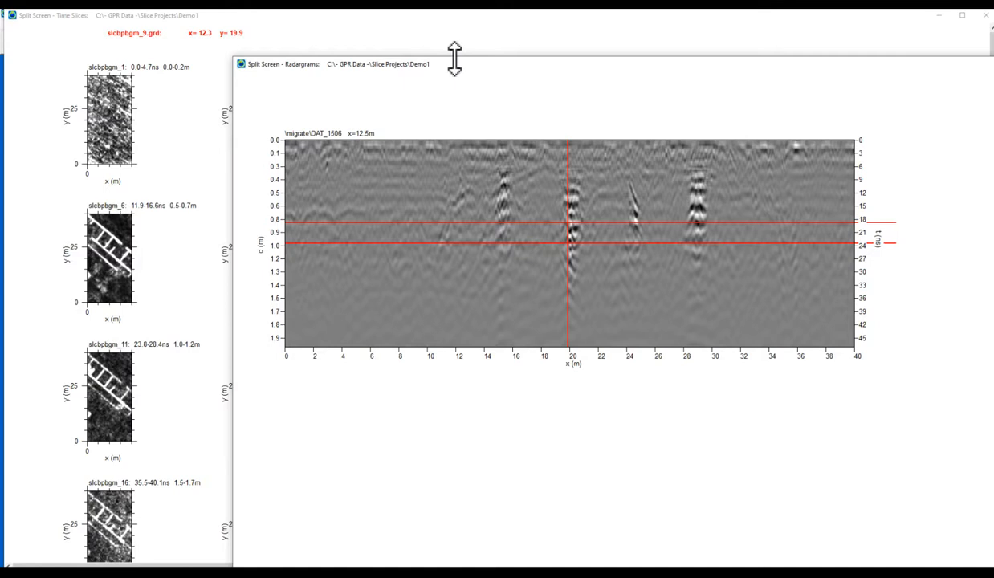
# Place the radargram and time-slice windows side by side and show the radargrams for two wall points on slice slcbpbgm_7.
pyautogui.moveTo(454, 63); pyautogui.dragTo(993, 84)
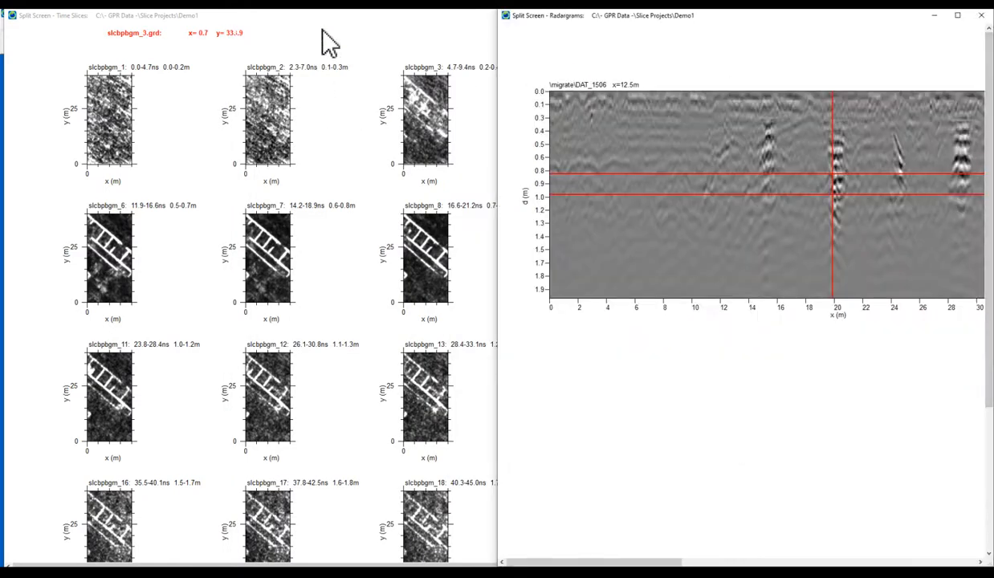
pyautogui.moveTo(307, 19); pyautogui.dragTo(0, 93)
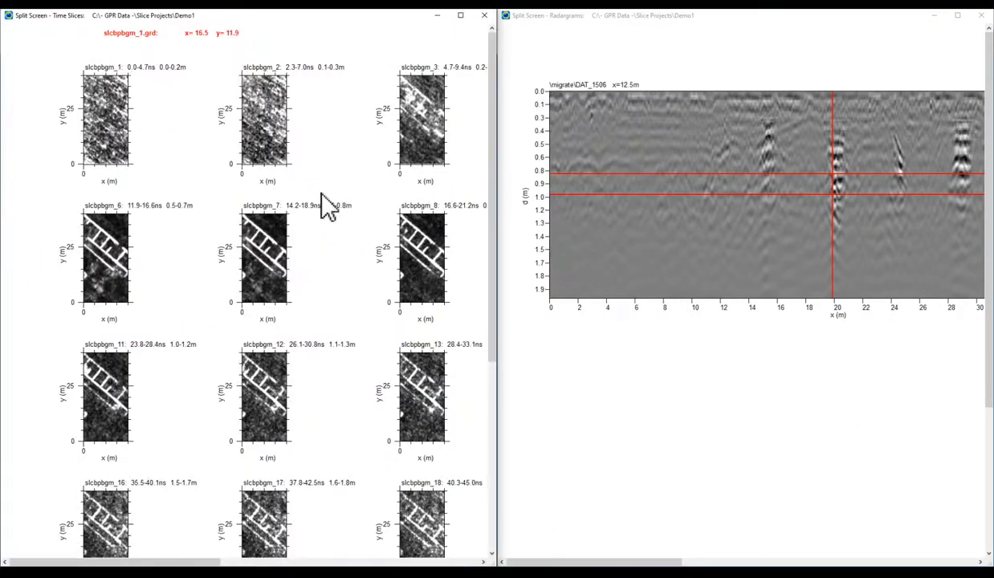
pyautogui.click(260, 233)
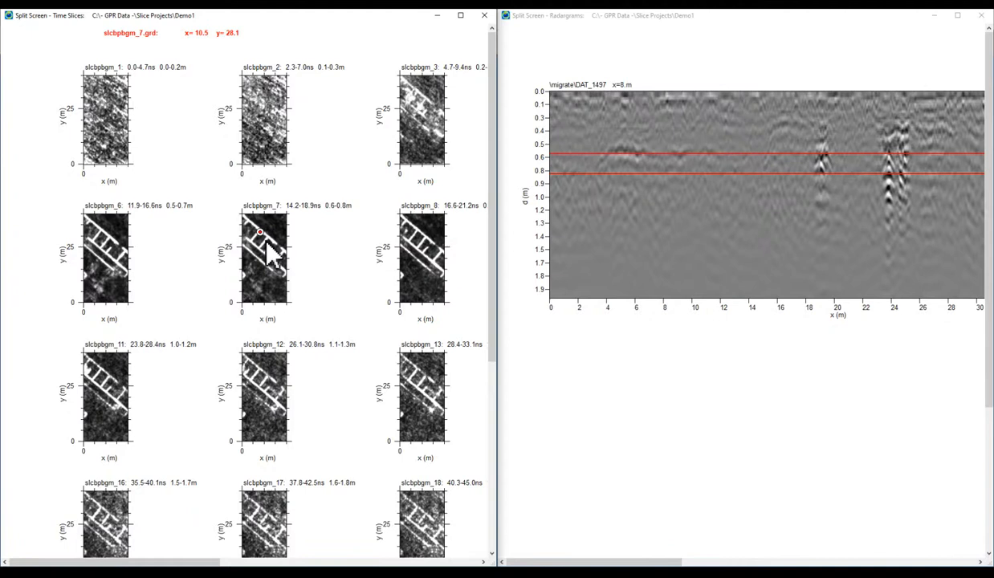
pyautogui.click(268, 244)
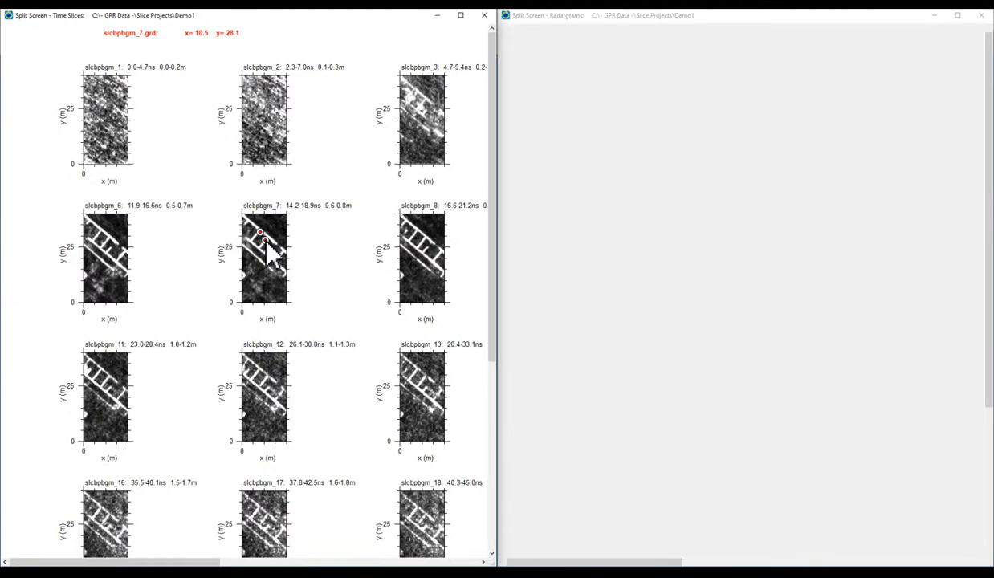
pyautogui.click(694, 561)
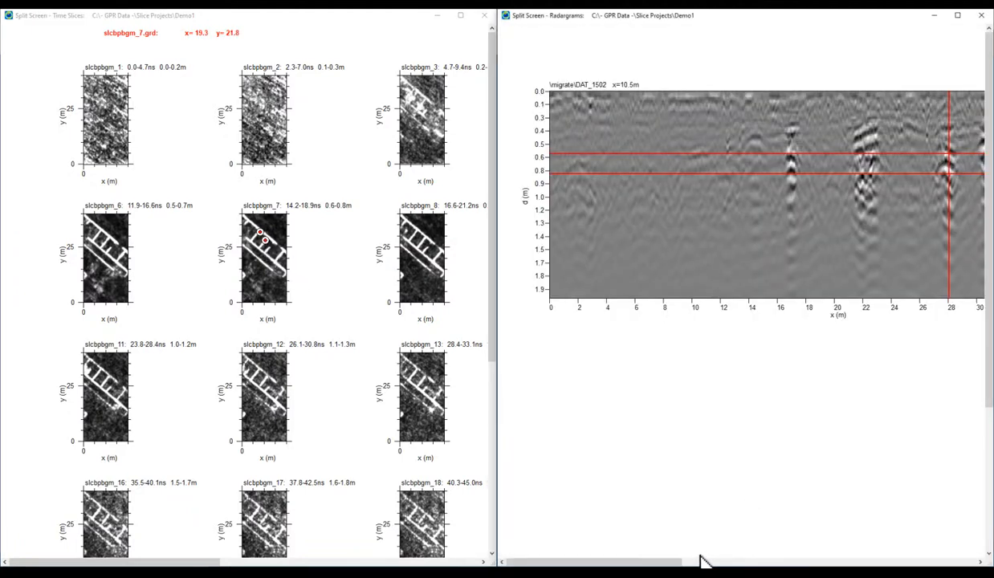
# Examine the radargrams for three points along the wall on slice slcbpbgm_13 and two points on slice slcbpbgm_3.
pyautogui.click(408, 382)
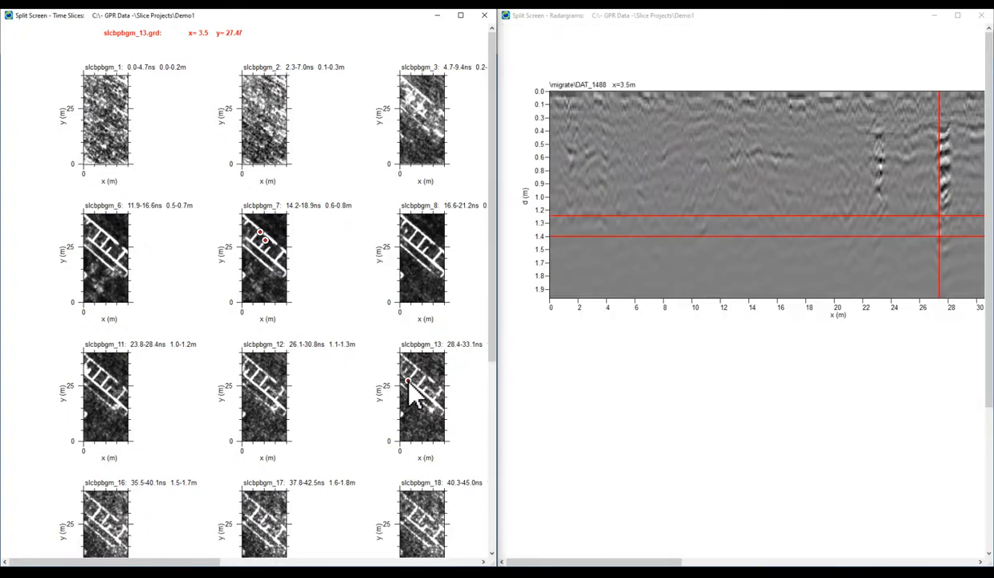
pyautogui.click(438, 407)
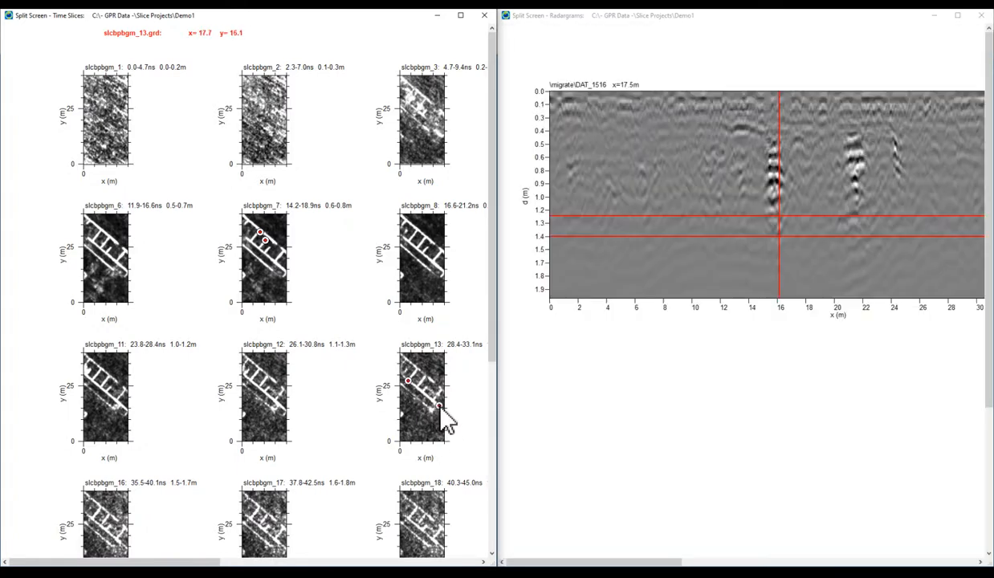
pyautogui.click(430, 400)
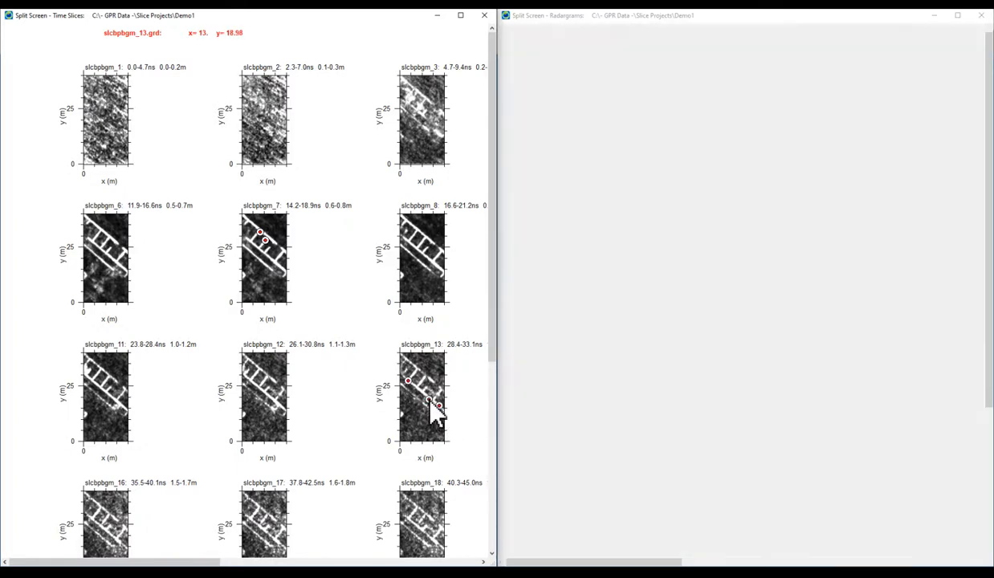
pyautogui.click(426, 100)
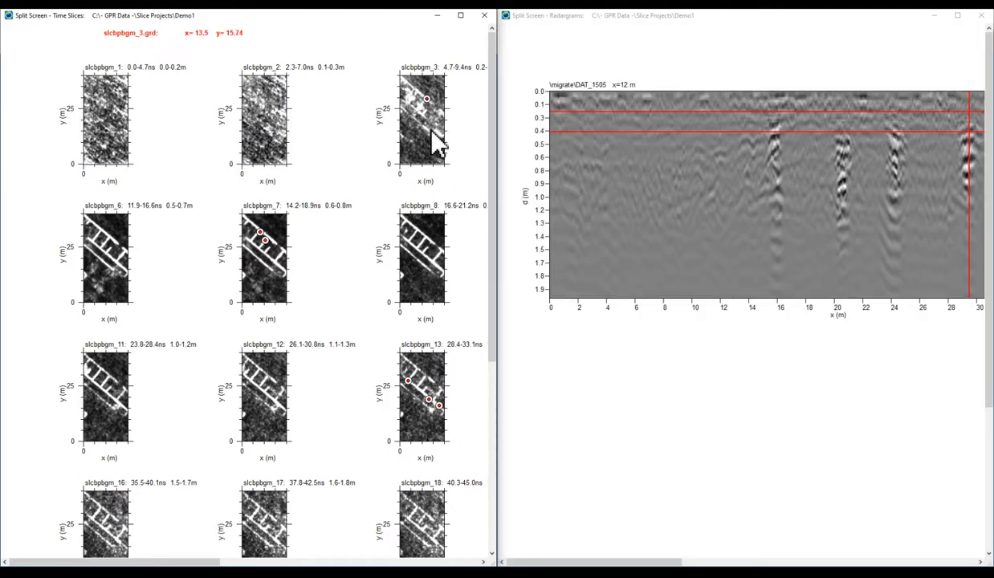
pyautogui.click(441, 110)
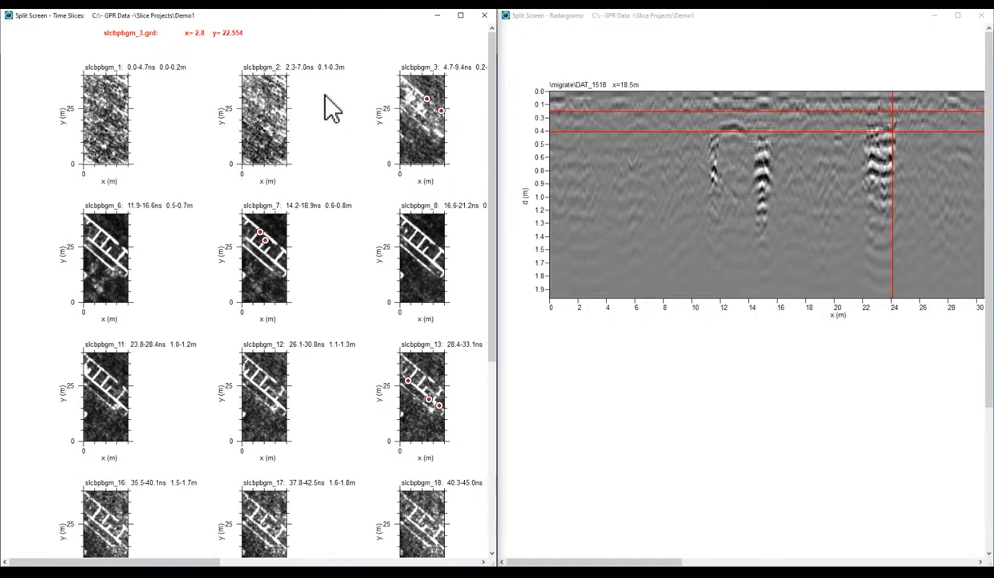
# Close the split-screen radargram and time-slice windows and leave the split-screen function.
pyautogui.click(982, 15)
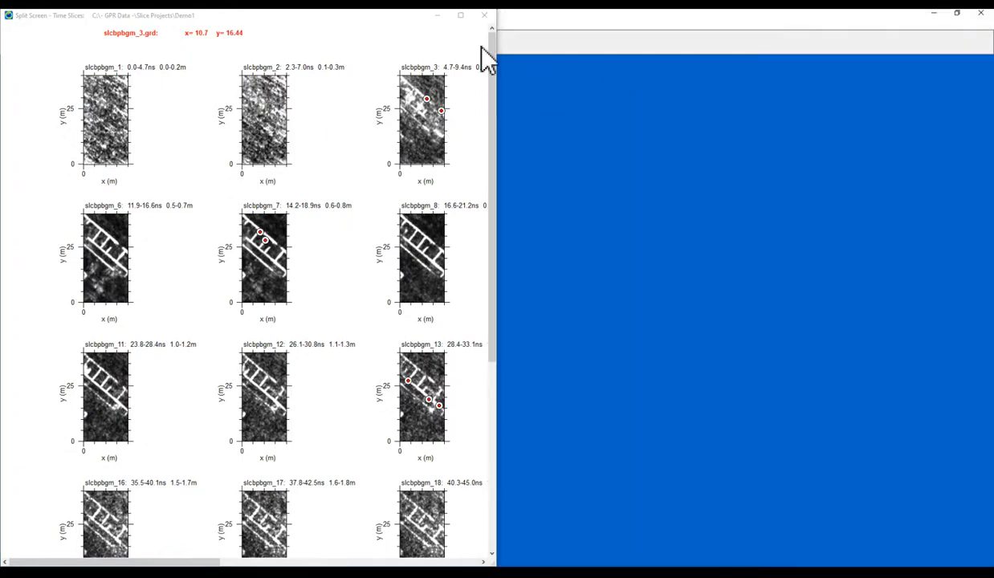
pyautogui.click(484, 15)
pyautogui.click(367, 84)
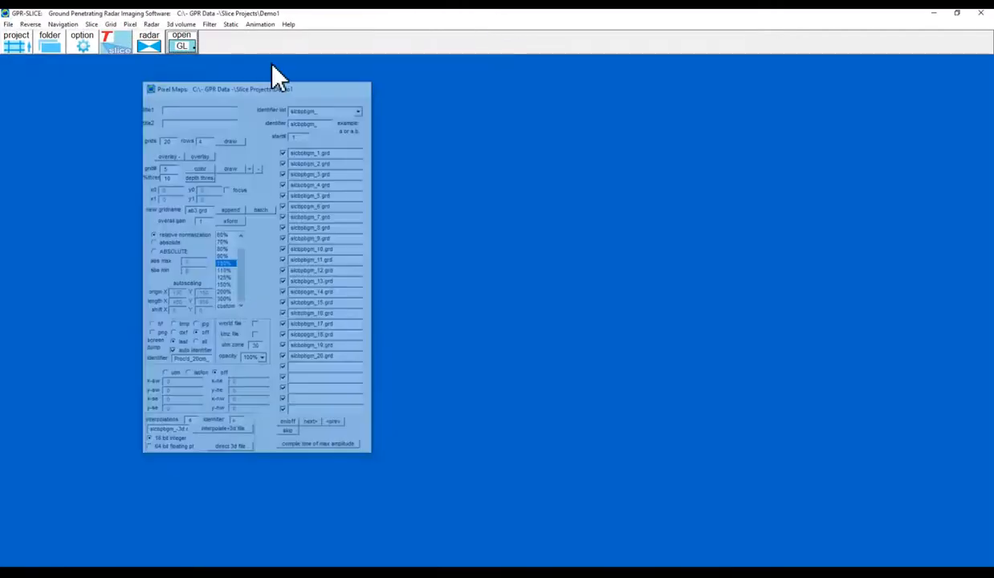
# Interpolate the 20 slcbpbgm_ grids in Pixel Maps and compile them into the 3D file slcbpbgm_3d.dat.
pyautogui.click(131, 24)
pyautogui.click(152, 46)
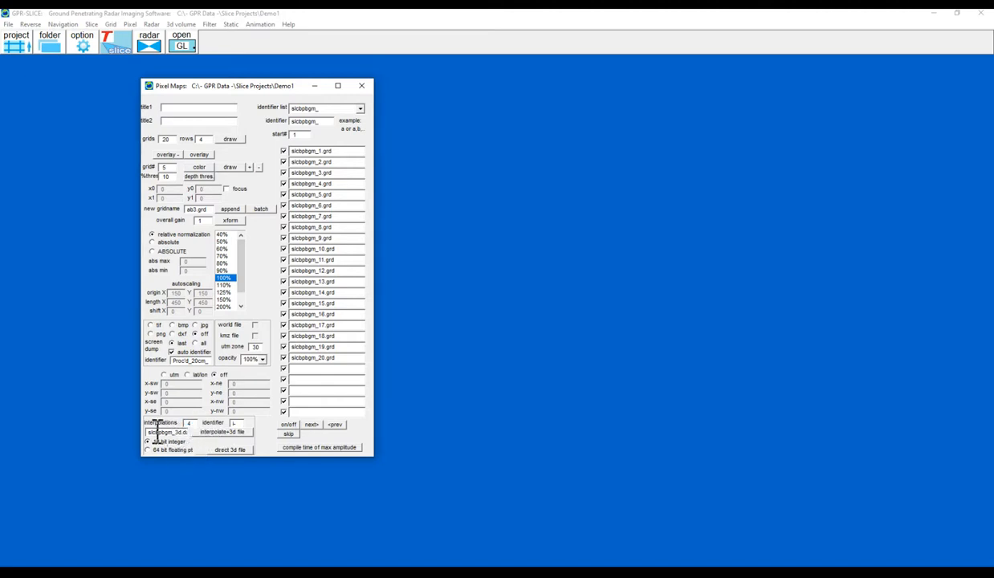
pyautogui.click(217, 434)
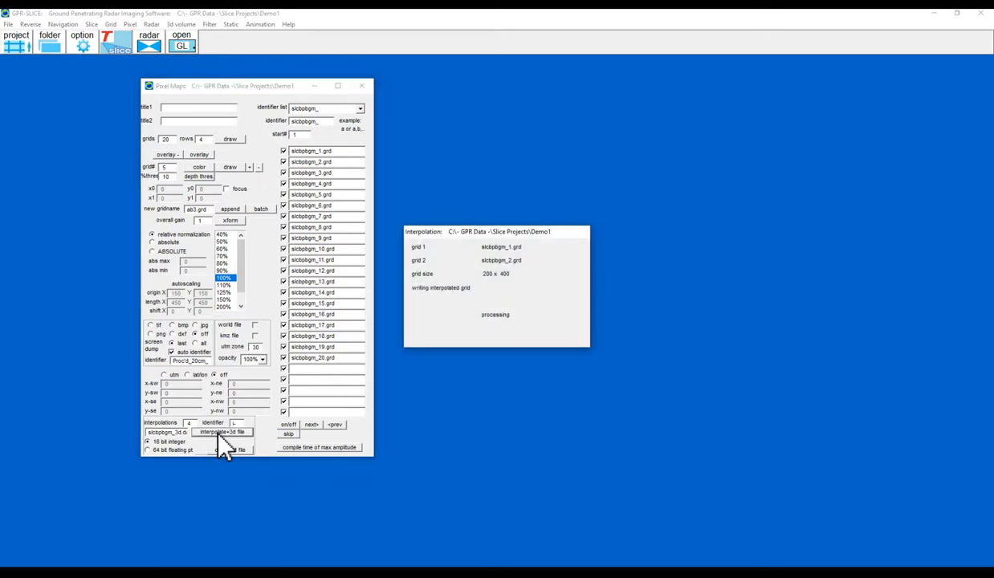
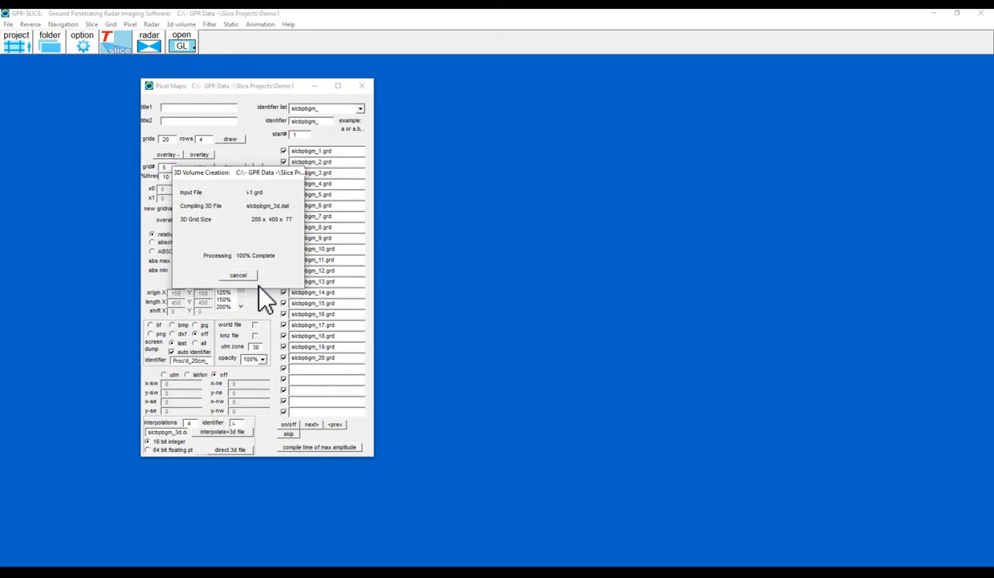
pyautogui.click(361, 85)
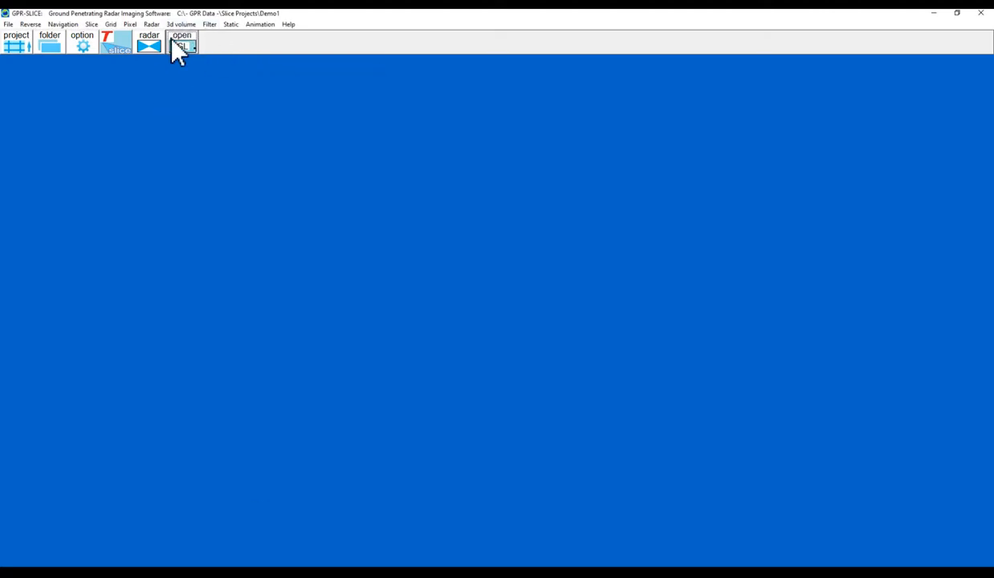
# Open the volume in the OpenGL display and store its horizontal depth slice at z=0.7 m.
pyautogui.click(179, 45)
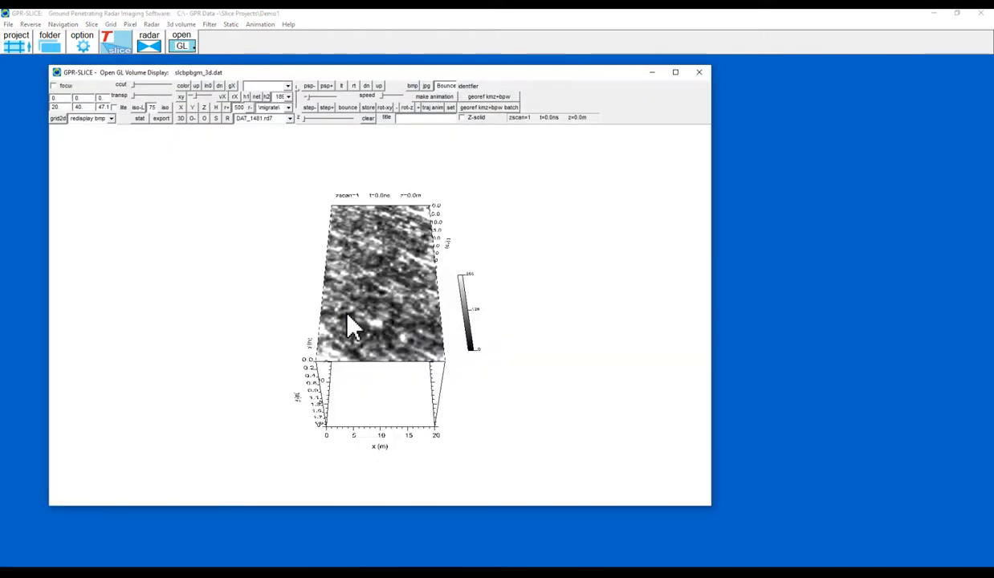
pyautogui.moveTo(348, 317); pyautogui.dragTo(273, 62)
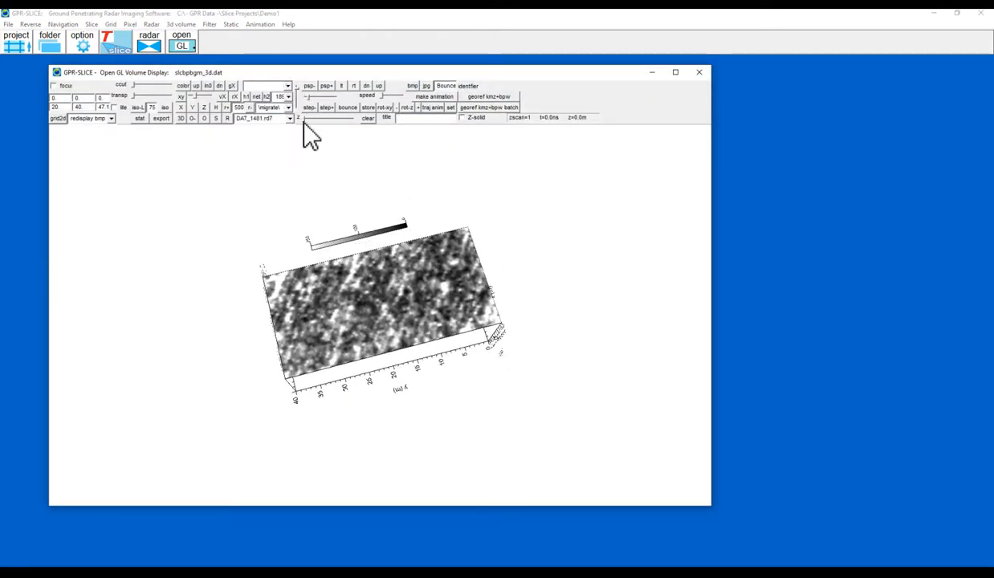
pyautogui.moveTo(303, 119)
pyautogui.mouseDown()
pyautogui.moveTo(338, 122)
pyautogui.moveTo(311, 121)
pyautogui.moveTo(322, 121)
pyautogui.mouseUp()
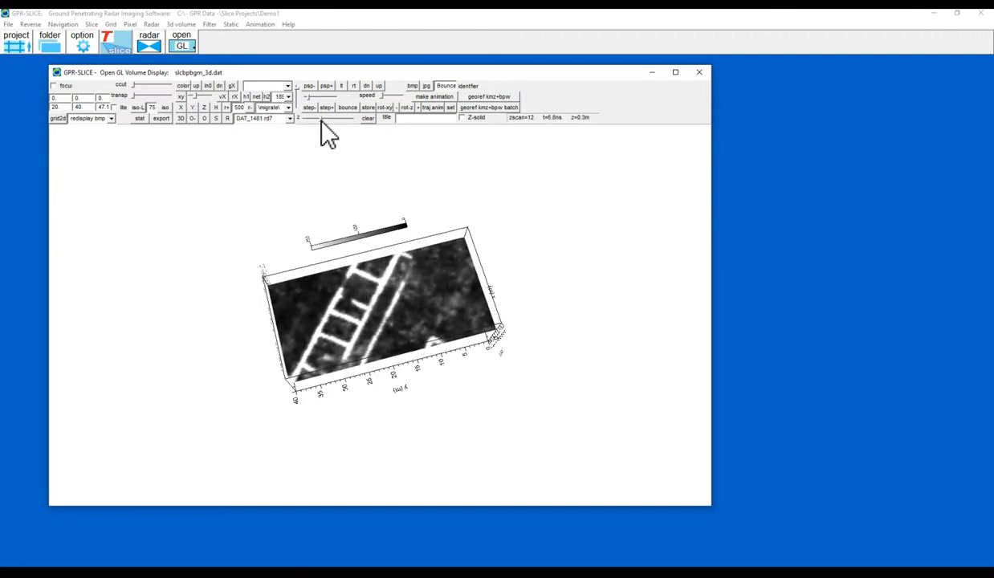
pyautogui.click(364, 108)
pyautogui.moveTo(367, 237)
pyautogui.mouseDown()
pyautogui.moveTo(370, 229)
pyautogui.moveTo(378, 245)
pyautogui.mouseUp()
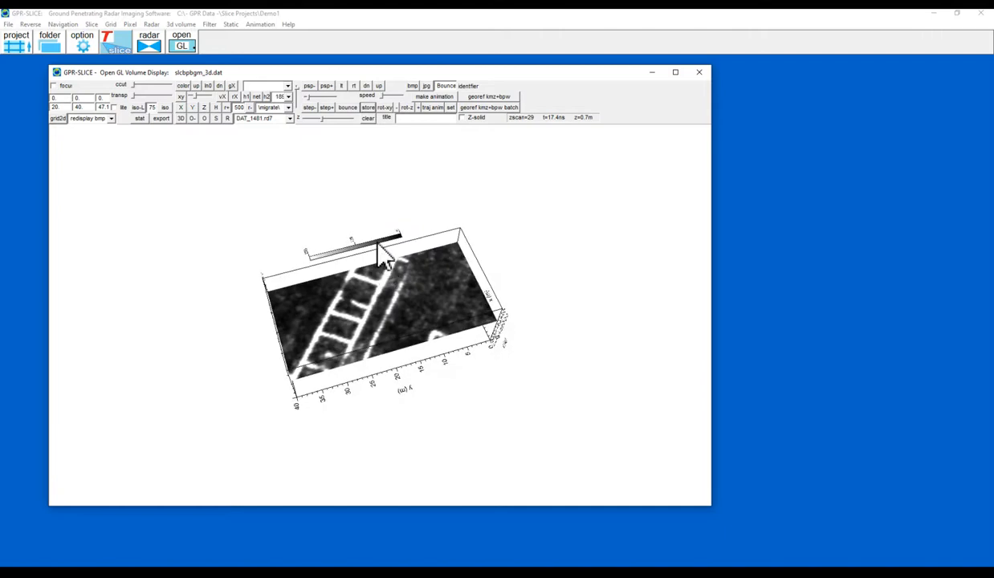
# Add the vertical radargram DAT_1503.rd7 at x=11 m to the 3D volume view with the stored depth slice.
pyautogui.click(228, 118)
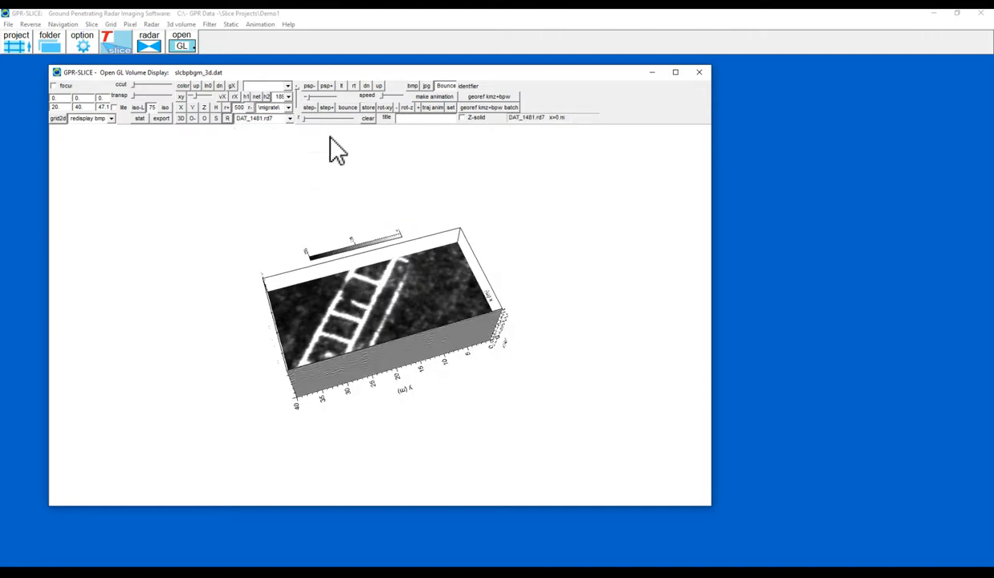
pyautogui.moveTo(300, 119); pyautogui.dragTo(331, 120)
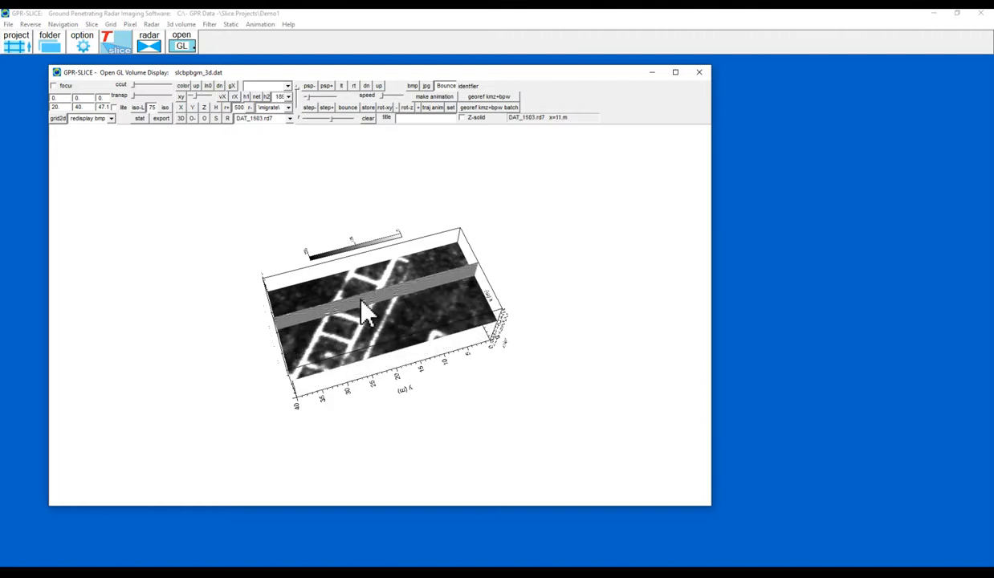
pyautogui.moveTo(361, 305)
pyautogui.mouseDown()
pyautogui.moveTo(360, 245)
pyautogui.moveTo(353, 289)
pyautogui.mouseUp()
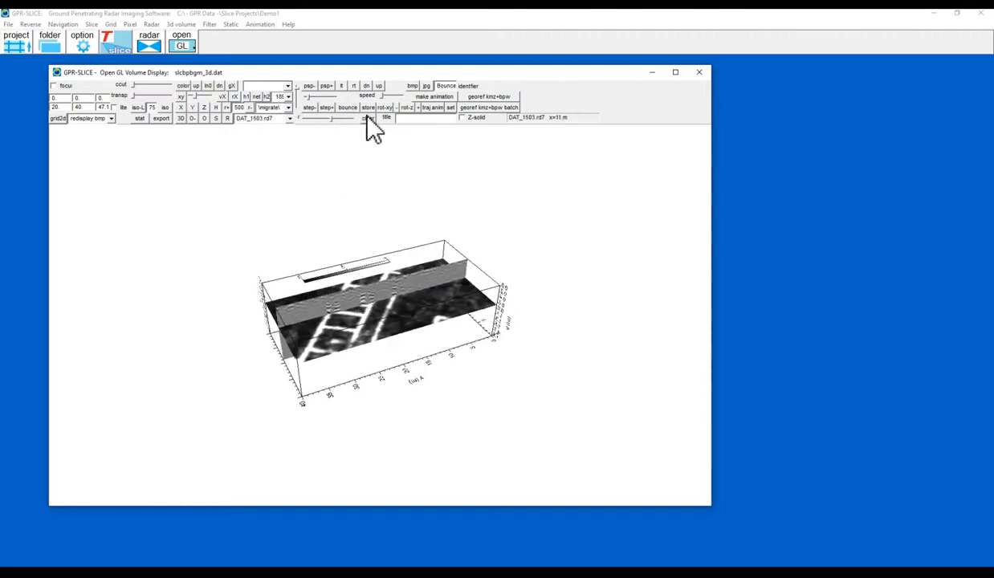
pyautogui.moveTo(313, 315); pyautogui.dragTo(326, 333)
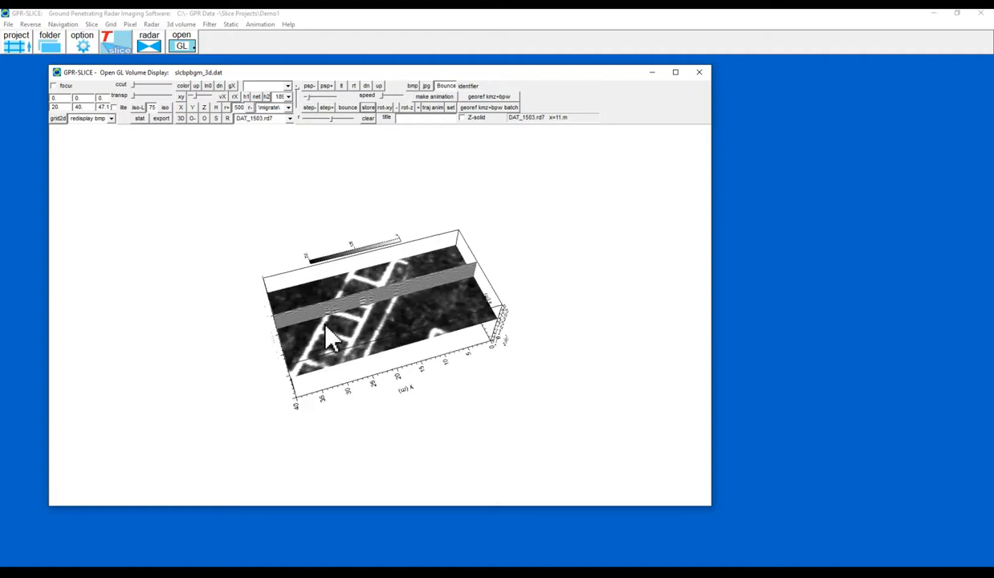
# Render the volume's isosurface with iso-L at 75, inspect the wall structures from several angles and close the display.
pyautogui.click(138, 108)
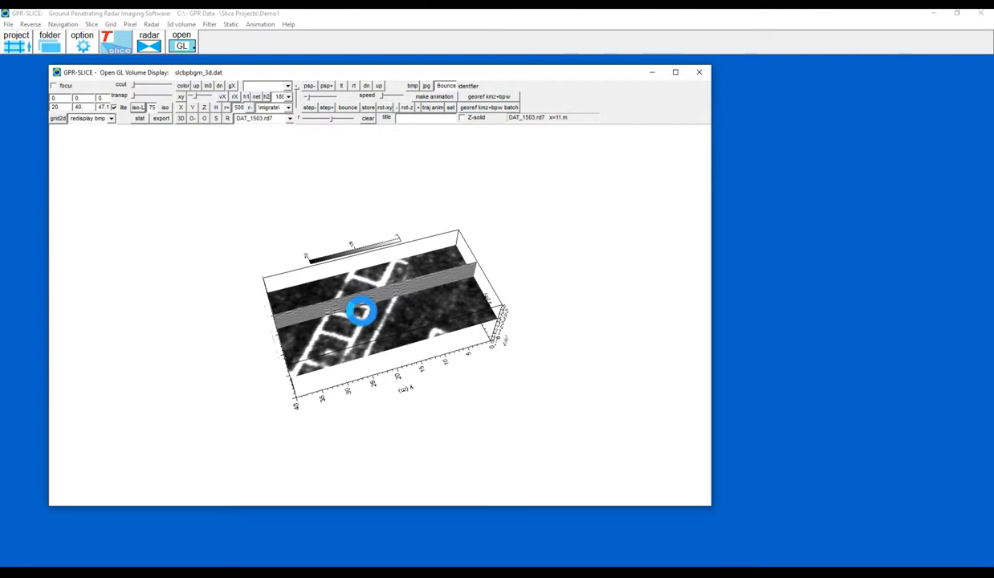
pyautogui.moveTo(364, 315); pyautogui.dragTo(329, 204)
pyautogui.click(297, 88)
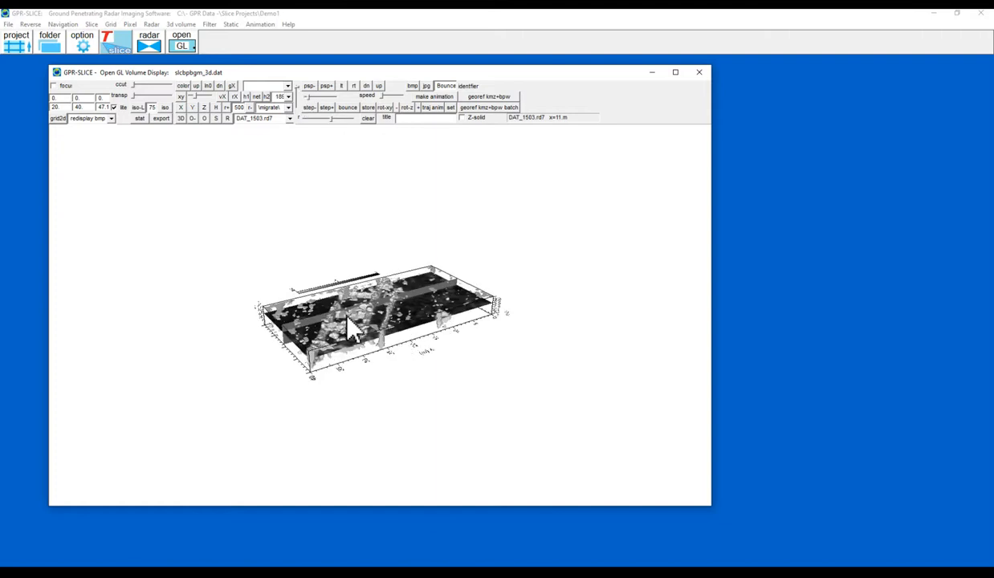
pyautogui.moveTo(348, 332); pyautogui.dragTo(408, 286)
pyautogui.moveTo(439, 306); pyautogui.dragTo(395, 215)
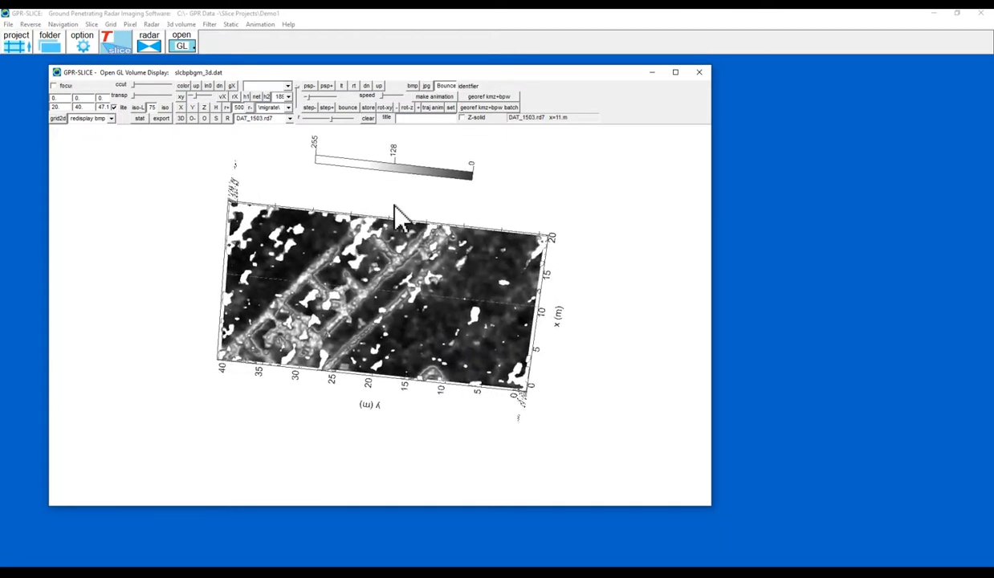
pyautogui.moveTo(464, 305); pyautogui.dragTo(482, 241)
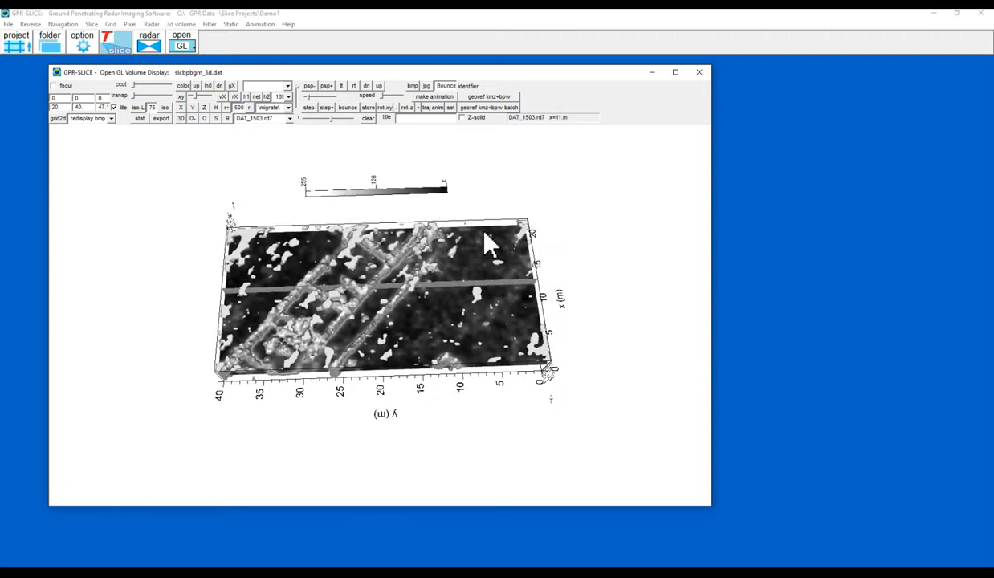
pyautogui.click(699, 73)
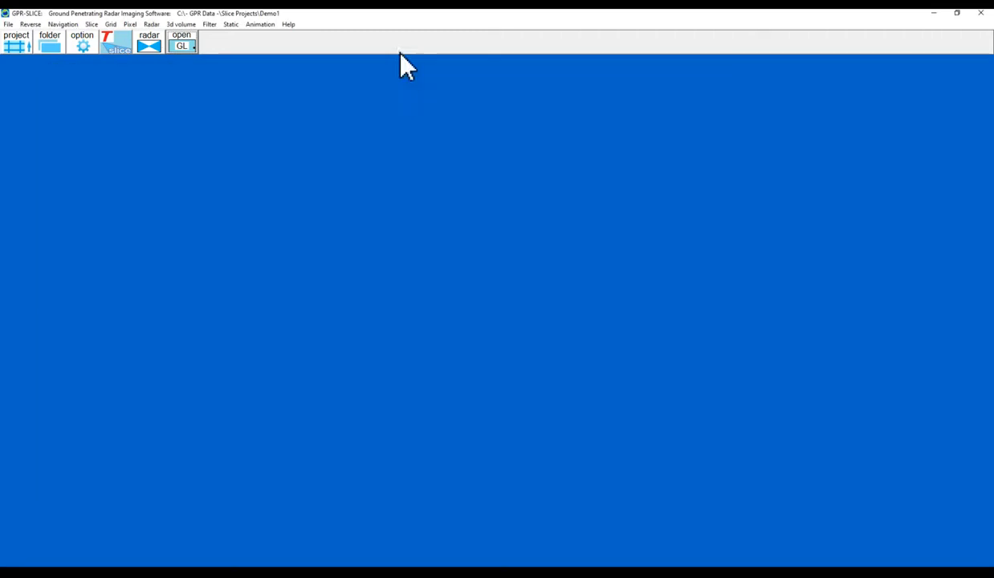
# Open the OpenGL Volume xyz-2d display, choose the style-a+r layout and maximize the window.
pyautogui.click(151, 24)
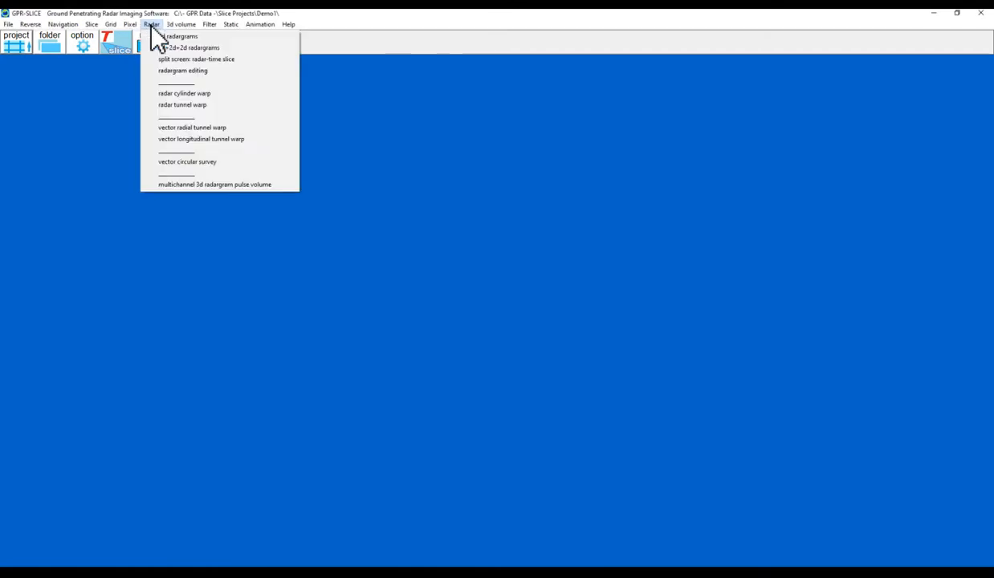
pyautogui.moveTo(170, 26)
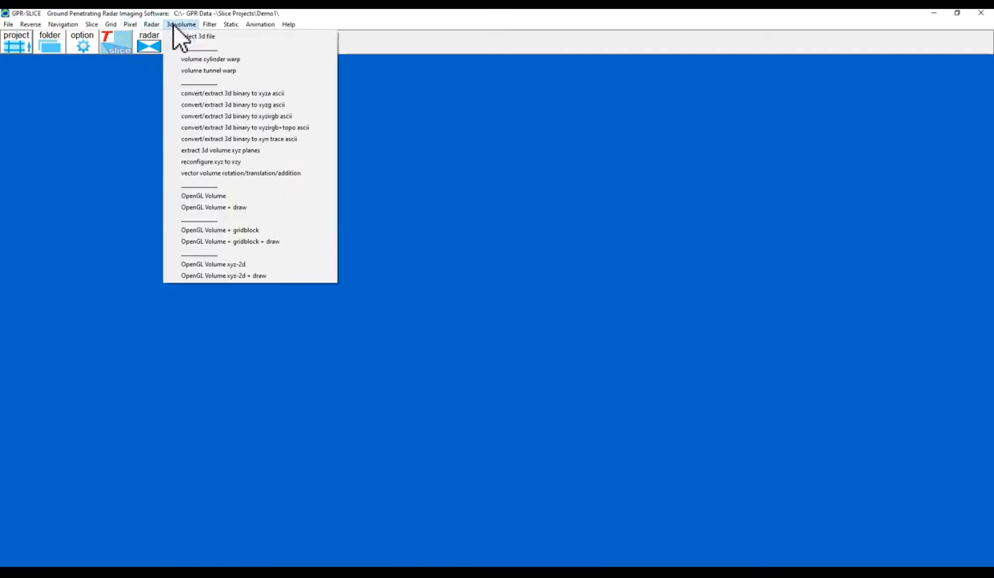
pyautogui.click(248, 265)
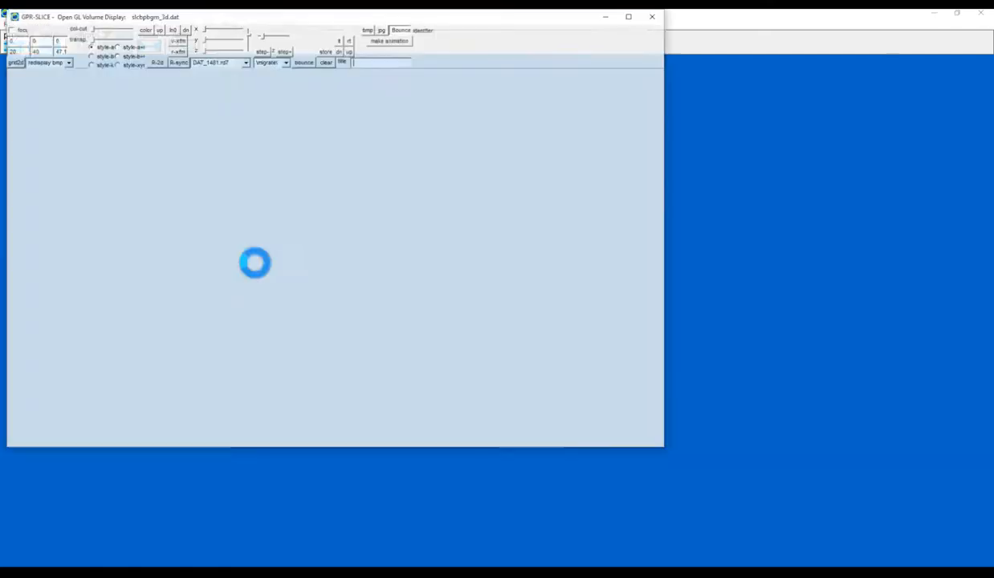
pyautogui.moveTo(534, 18); pyautogui.dragTo(620, 75)
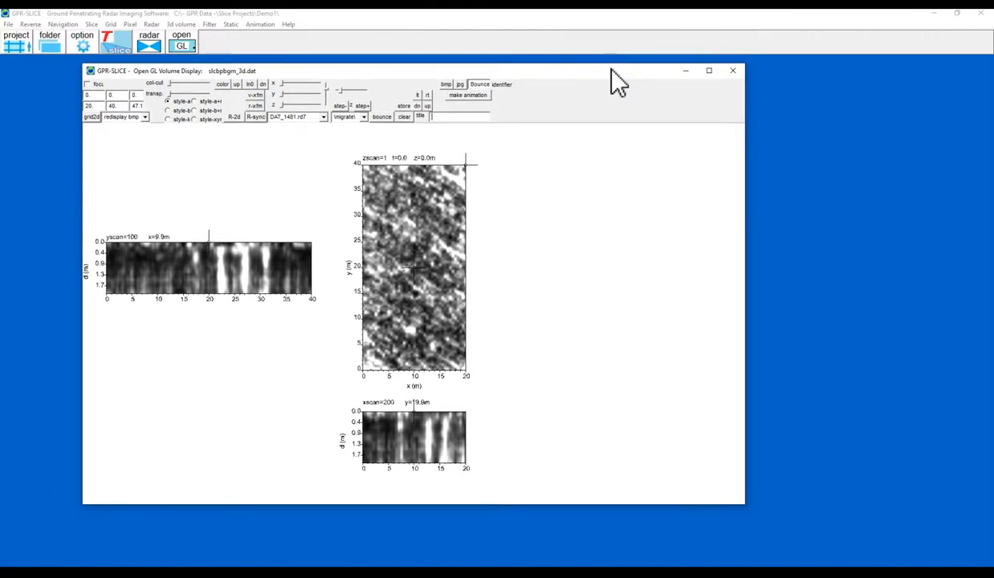
pyautogui.click(196, 102)
pyautogui.click(709, 71)
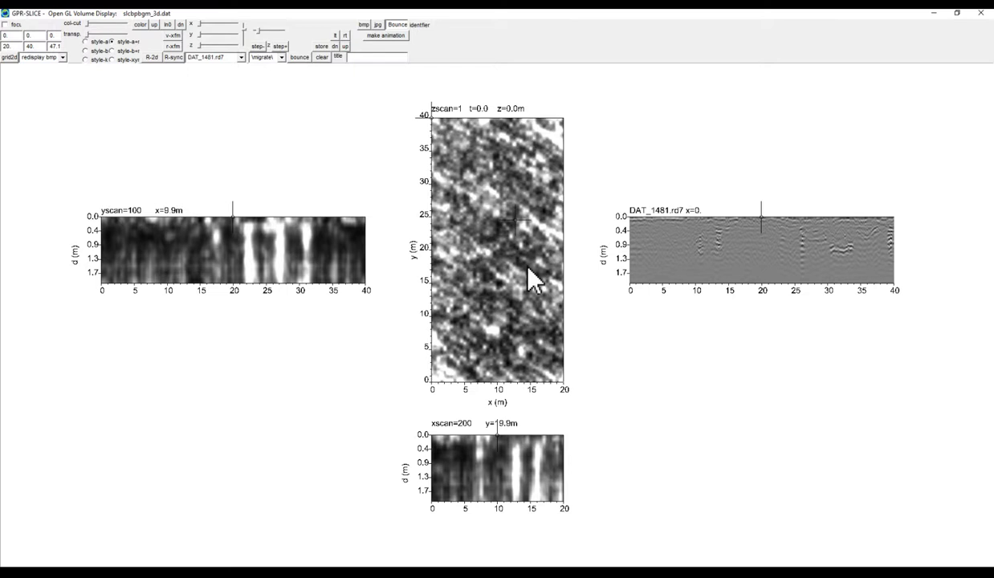
# Move the crosshair on the plan slice to about x=9.7 m, y=13.3 m to update the linked profiles and radargram.
pyautogui.click(514, 218)
pyautogui.click(496, 292)
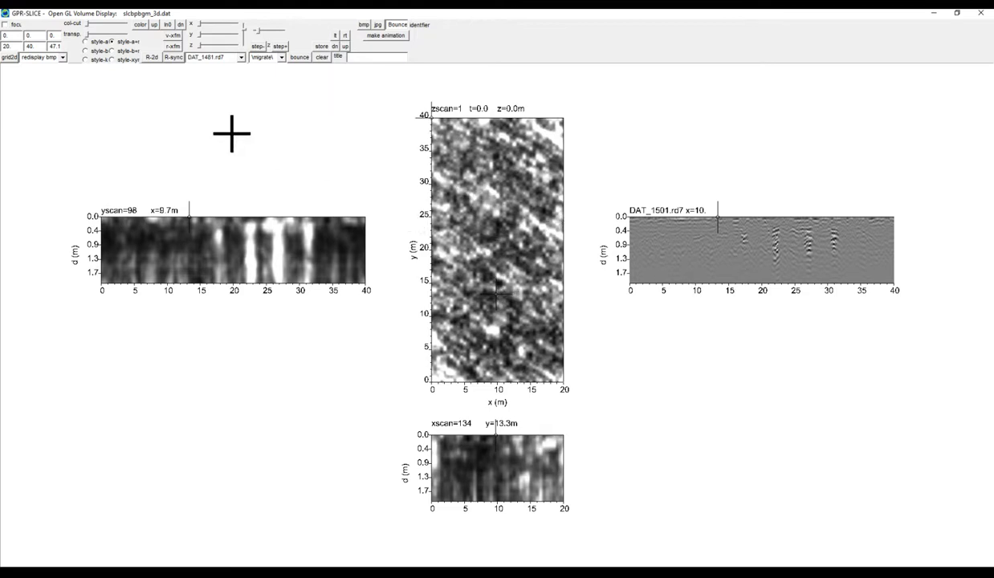
# Set the plan slice to z=1.0 m and move the crosshair over several wall reflections, ending near x=14 m, y=18 m.
pyautogui.moveTo(201, 46); pyautogui.dragTo(220, 46)
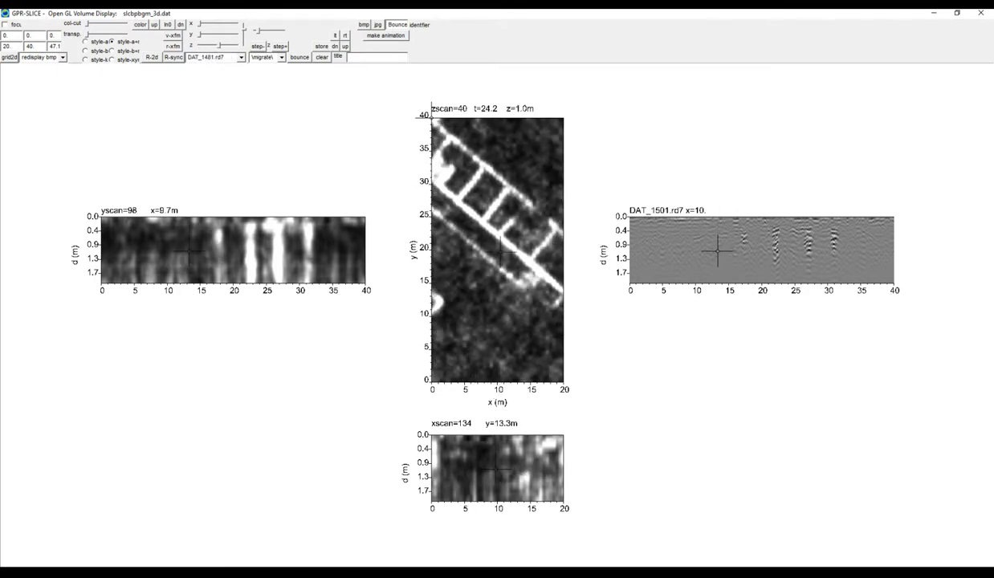
pyautogui.click(522, 273)
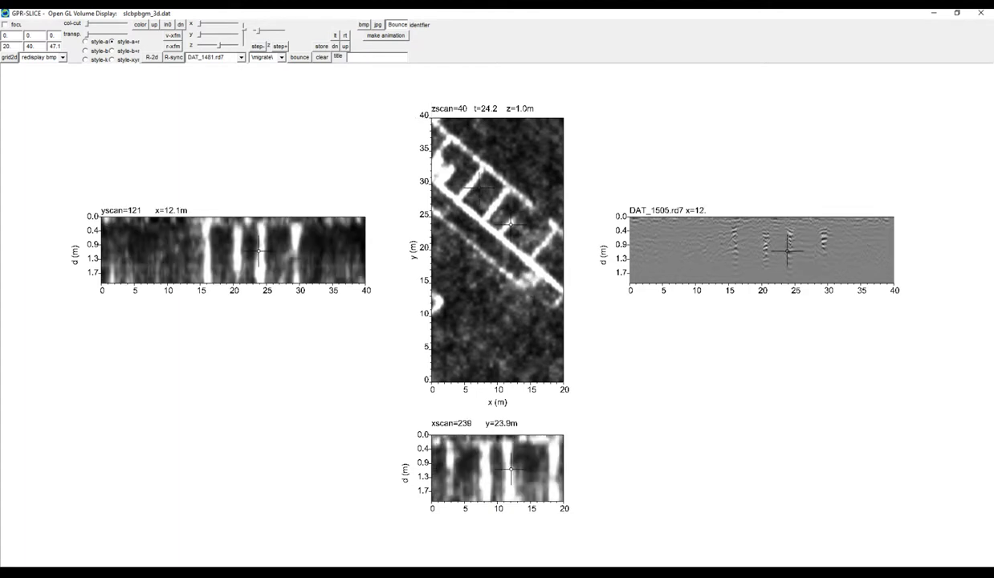
pyautogui.click(471, 185)
pyautogui.click(482, 220)
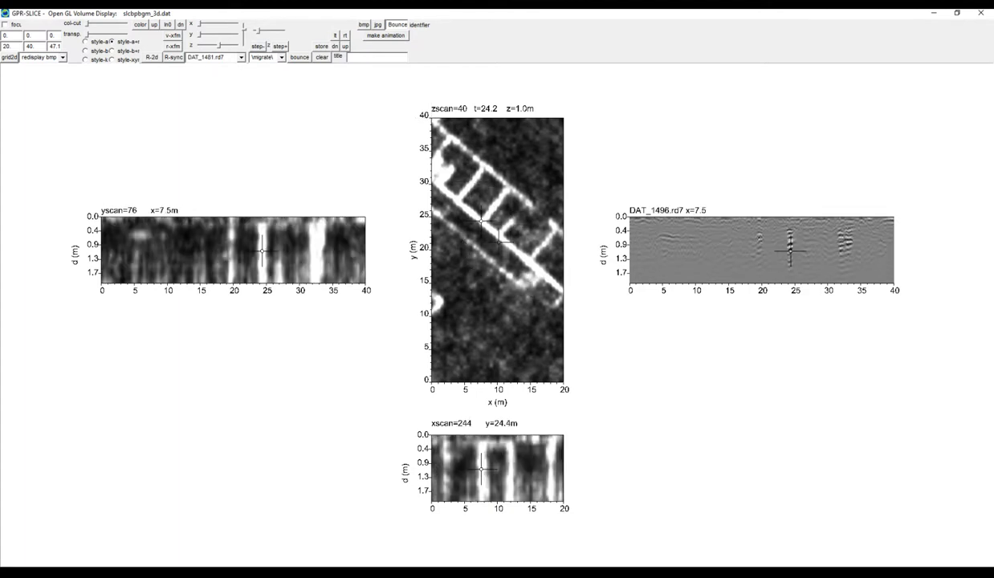
pyautogui.click(524, 261)
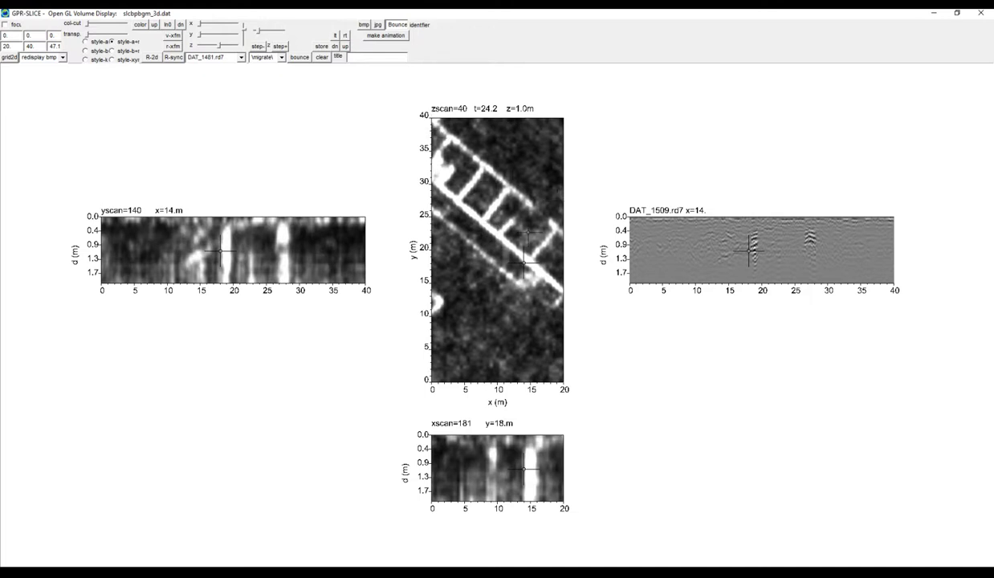
# Select radargram DAT_1510.rd7, open the synchronised radargram window and place it beside the volume slices.
pyautogui.click(241, 57)
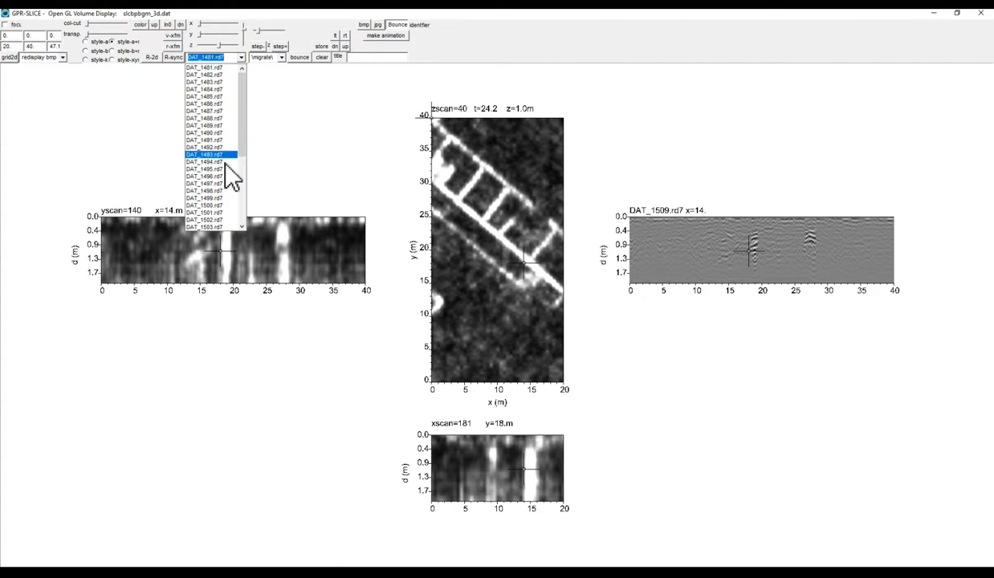
pyautogui.click(208, 125)
pyautogui.click(175, 60)
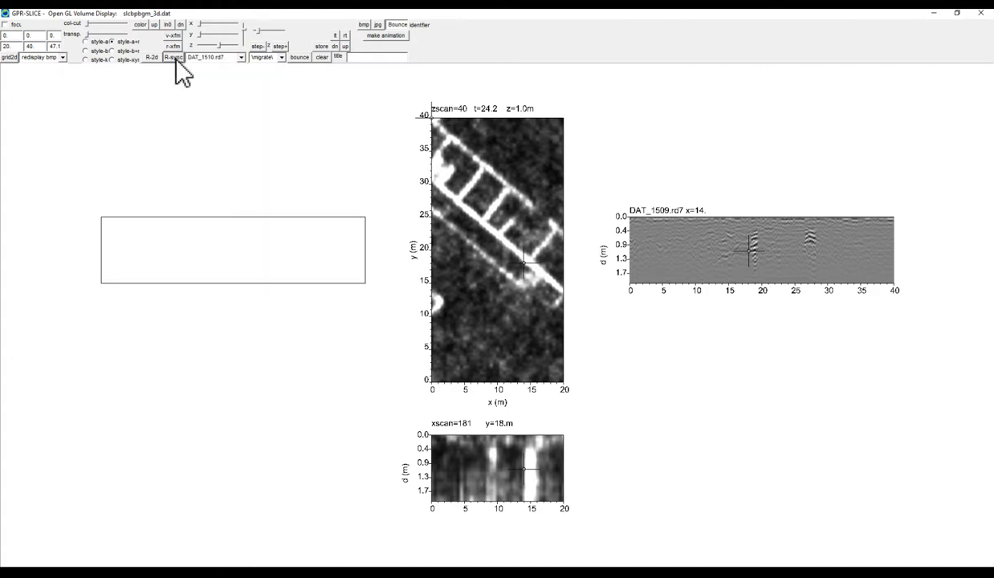
pyautogui.click(567, 323)
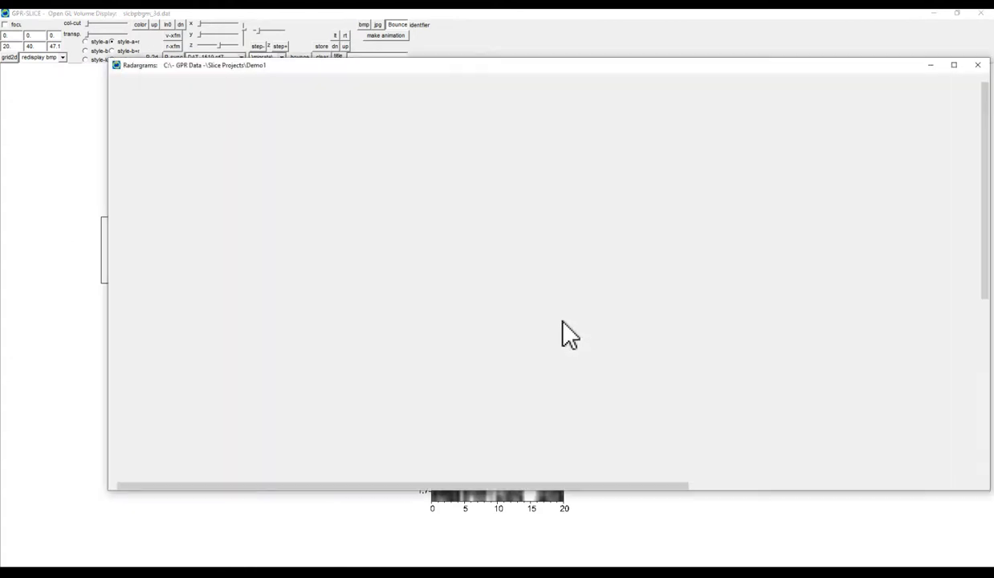
pyautogui.moveTo(436, 69); pyautogui.dragTo(873, 64)
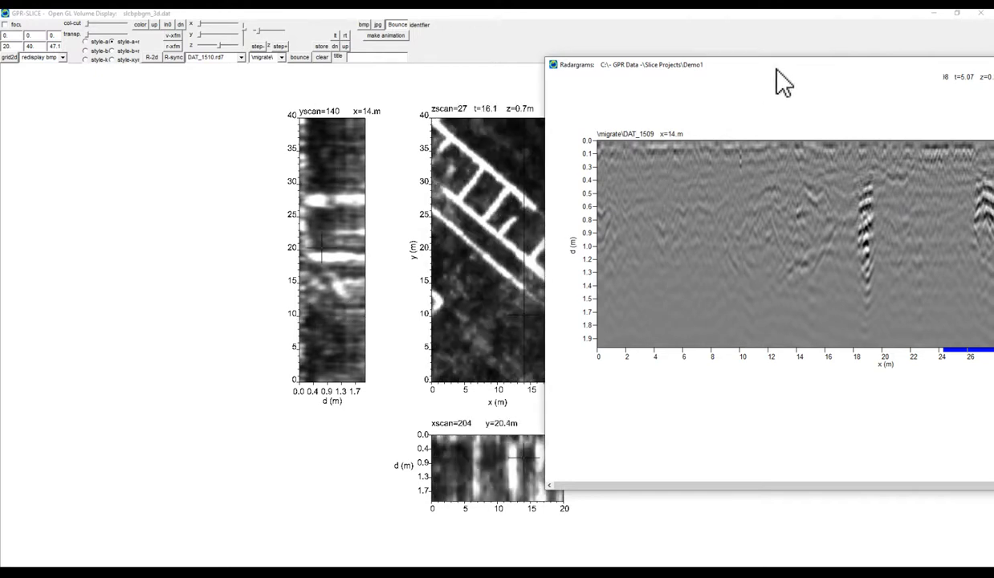
# Bring the whole synchronised radargram window into view and close both the radargram and volume displays.
pyautogui.moveTo(775, 78); pyautogui.dragTo(464, 108)
pyautogui.moveTo(688, 93); pyautogui.dragTo(506, 101)
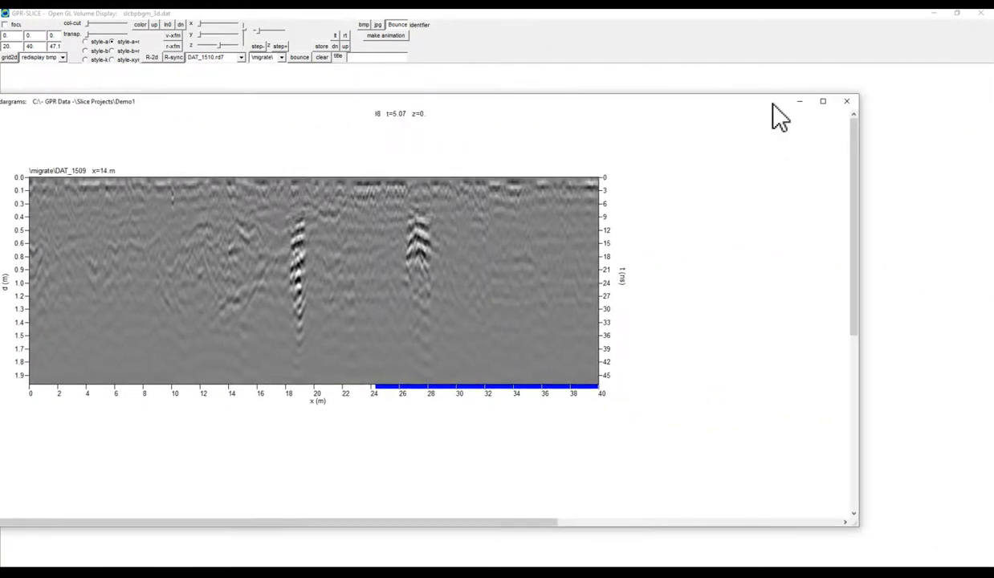
pyautogui.click(847, 102)
pyautogui.click(635, 130)
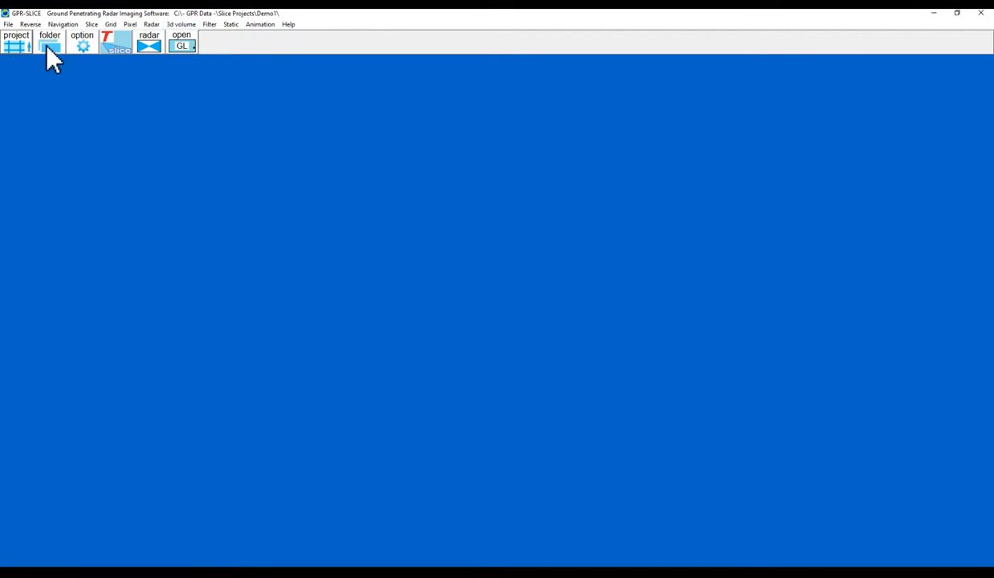
# Open the profile information file infoedit.dat for editing and go to its x0-east georeference value.
pyautogui.click(8, 24)
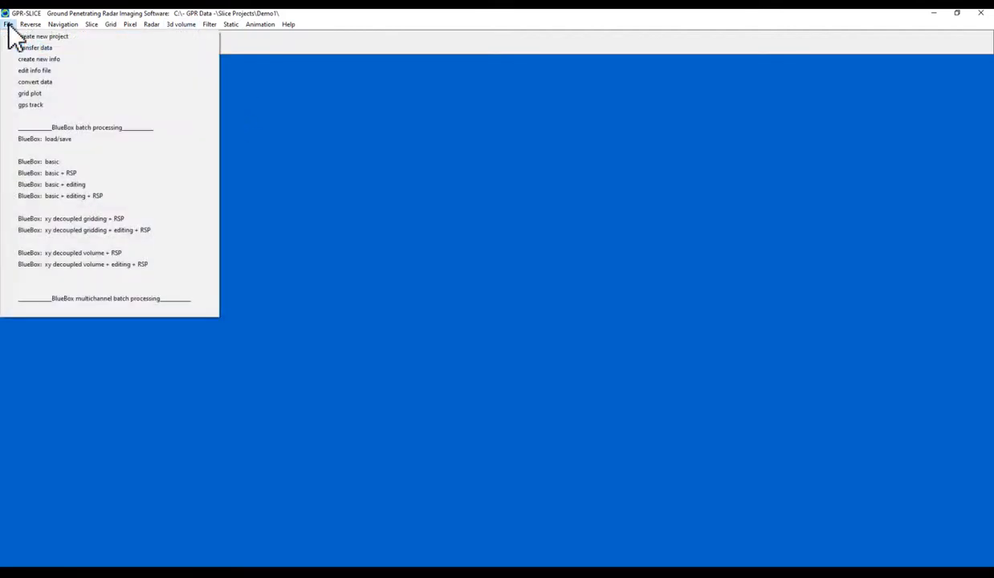
pyautogui.click(34, 72)
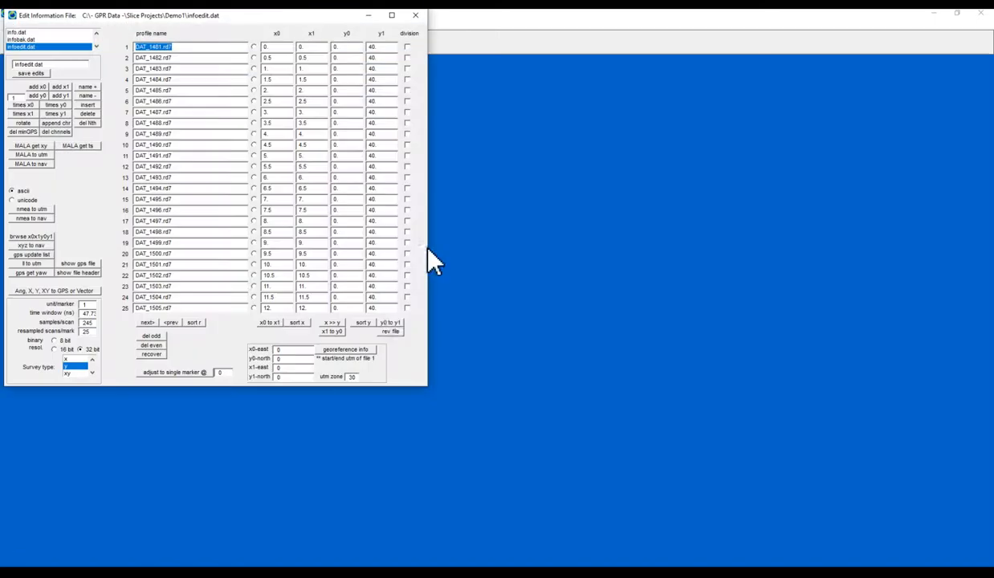
pyautogui.click(287, 351)
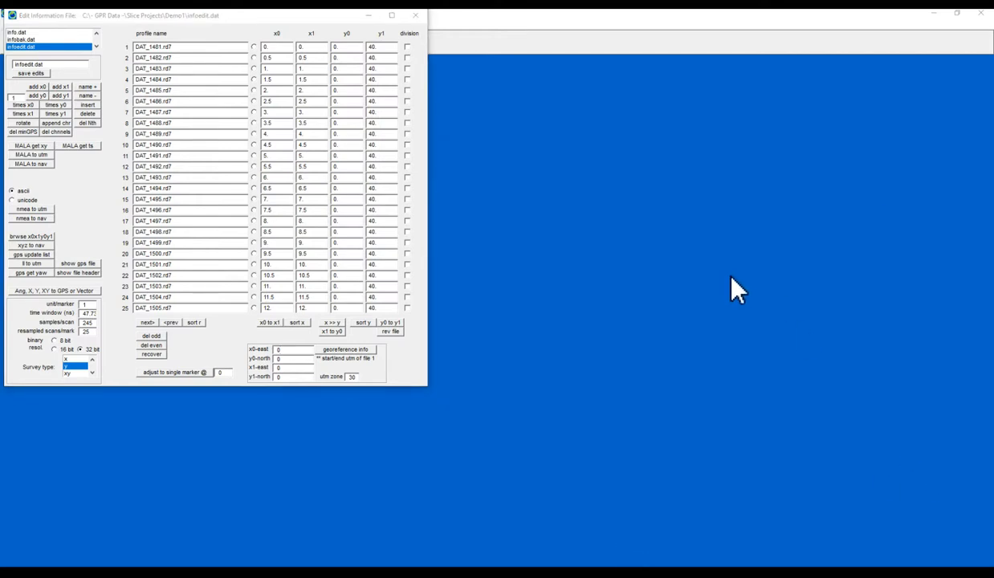
# Open GPR Points.txt from the desktop in Notepad and place it beside the information file editor.
pyautogui.hotkey('alt', 'Tab')
pyautogui.press('super+d')
pyautogui.doubleClick(494, 535)
pyautogui.hotkey('alt', 'Tab')
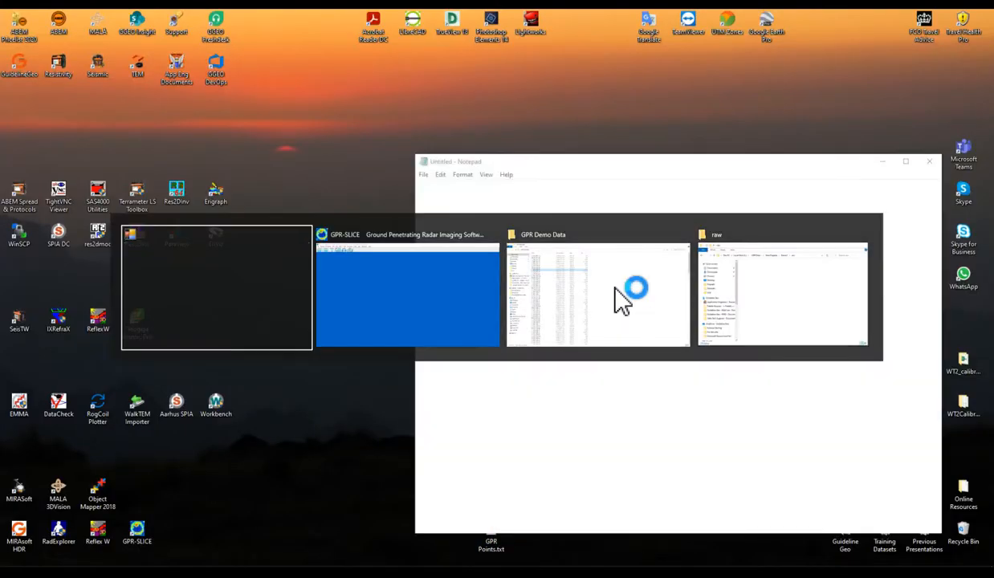
pyautogui.hotkey('alt', 'Tab')
pyautogui.hotkey('alt', 'Tab')
pyautogui.hotkey('alt', 'Tab')
pyautogui.hotkey('alt', 'Tab')
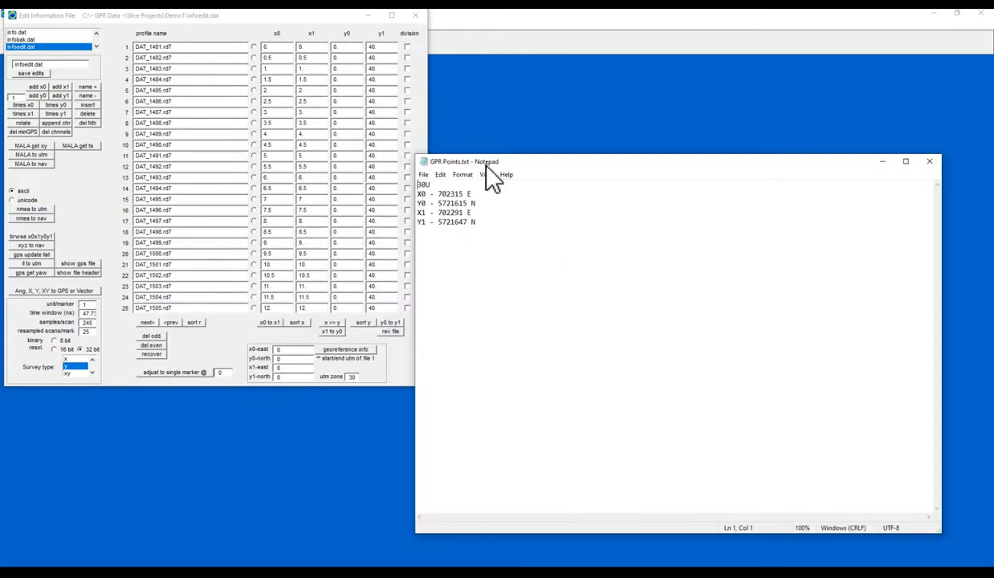
pyautogui.moveTo(488, 161); pyautogui.dragTo(531, 107)
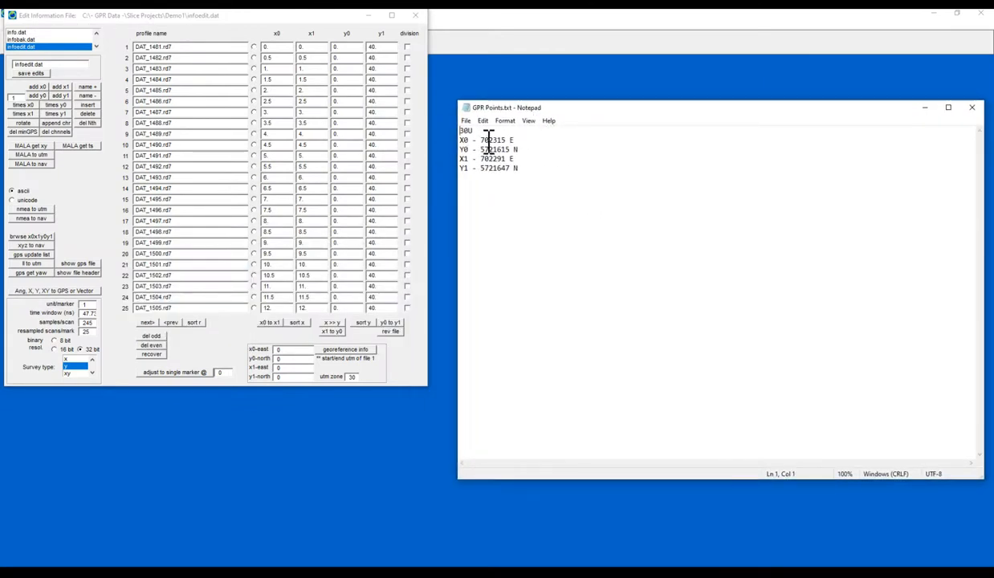
# Copy the start coordinates from GPR Points.txt into the georeference settings: x0-east 702315 and y0-north 5721615.
pyautogui.moveTo(481, 140); pyautogui.dragTo(511, 139)
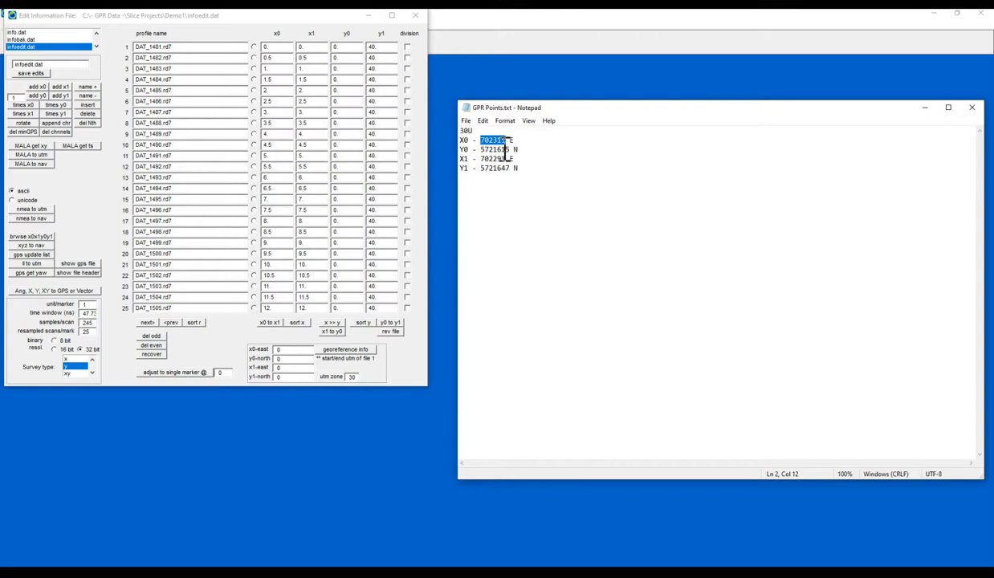
pyautogui.click(278, 350)
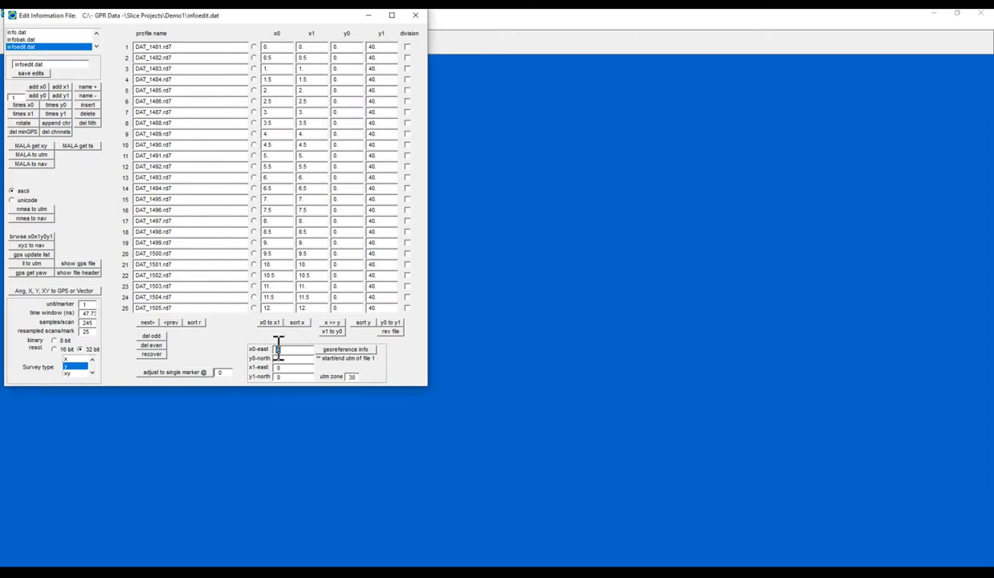
pyautogui.hotkey('alt', 'Tab')
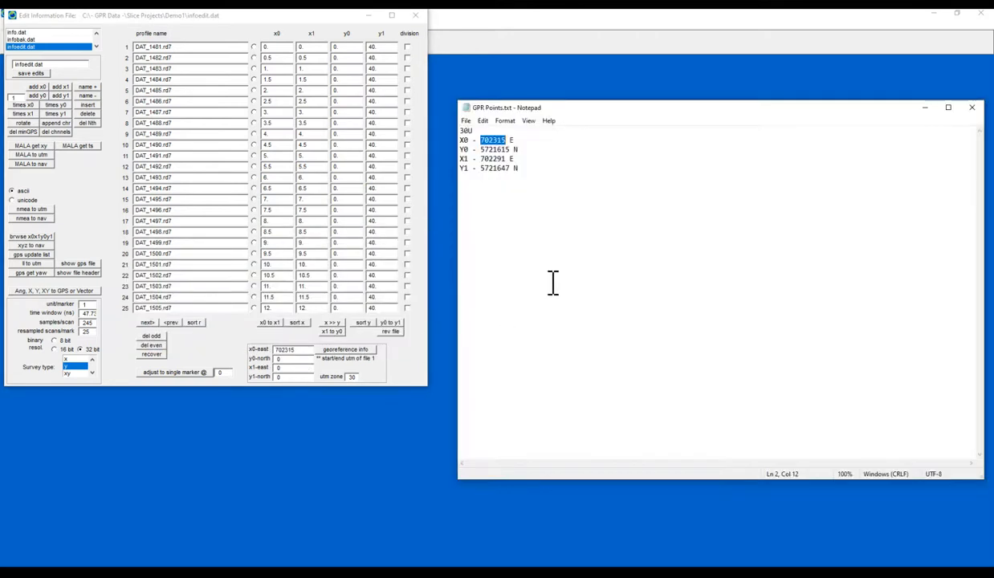
pyautogui.moveTo(510, 149); pyautogui.dragTo(490, 150)
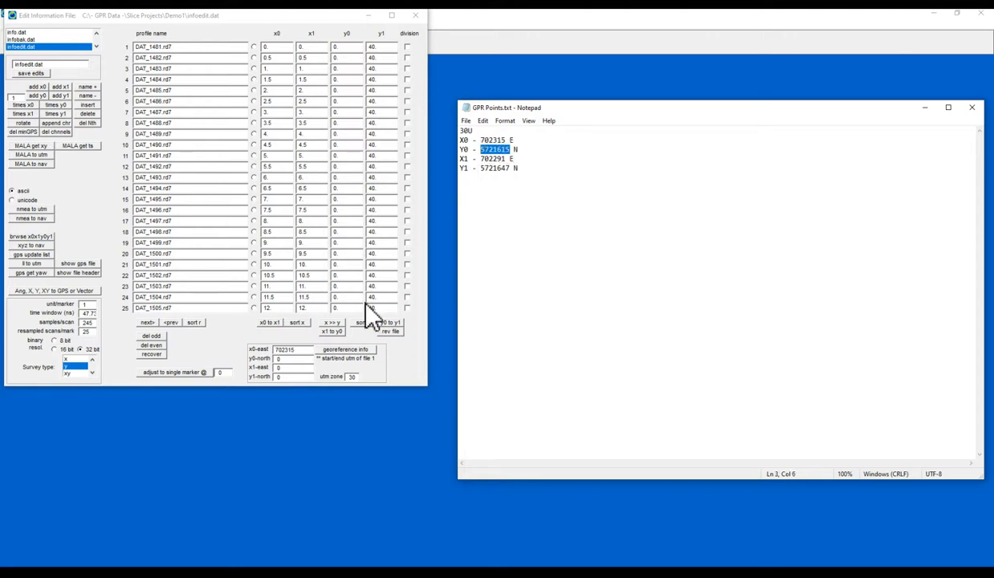
pyautogui.click(277, 359)
pyautogui.write('5721615')
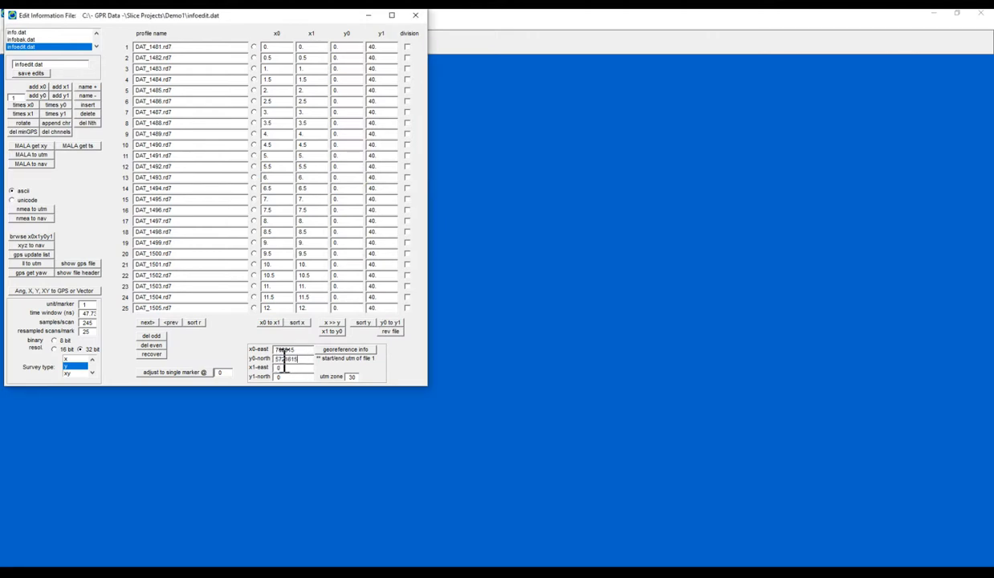
# Copy the end coordinates from GPR Points.txt into the georeference settings: x1-east 702291 and y1-north 5721647.
pyautogui.hotkey('alt', 'Tab')
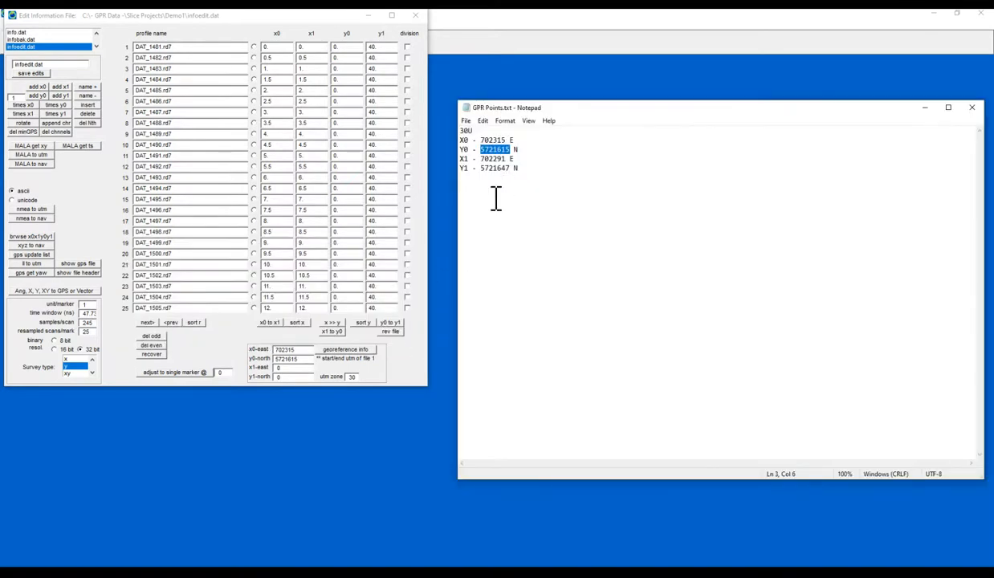
pyautogui.moveTo(506, 159); pyautogui.dragTo(481, 159)
pyautogui.hotkey('ctrl', 'c')
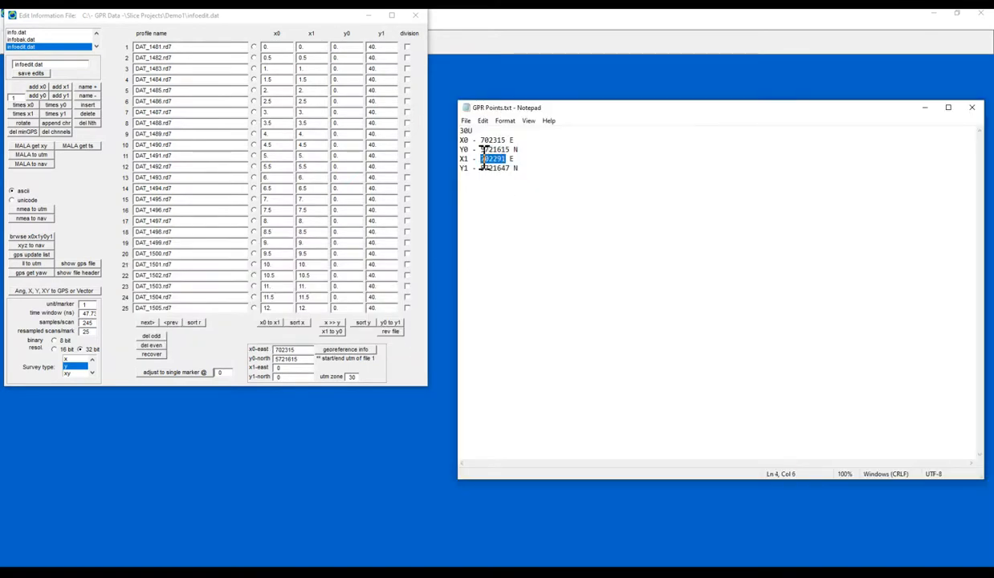
pyautogui.click(278, 367)
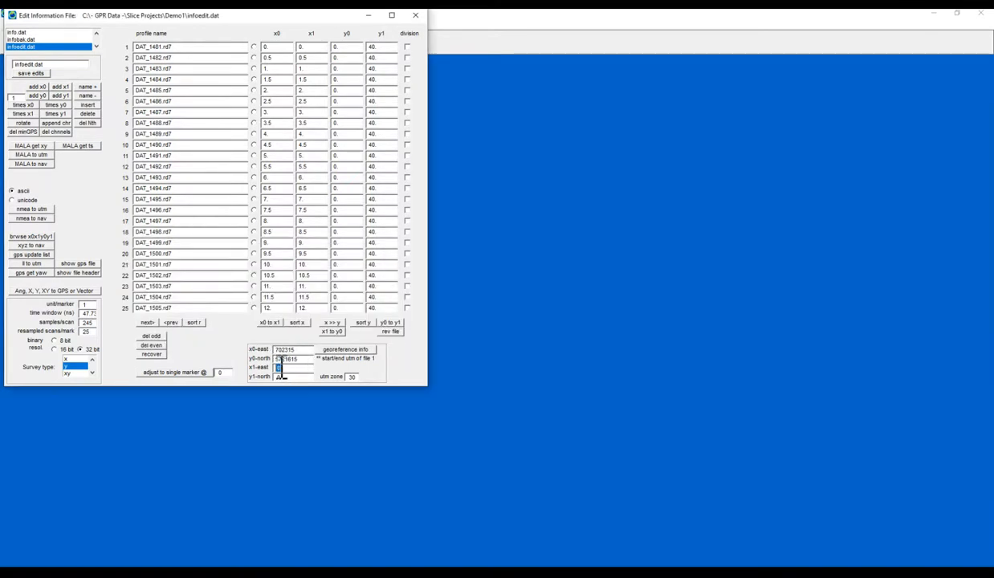
pyautogui.hotkey('ctrl', 'v')
pyautogui.hotkey('alt', 'Tab')
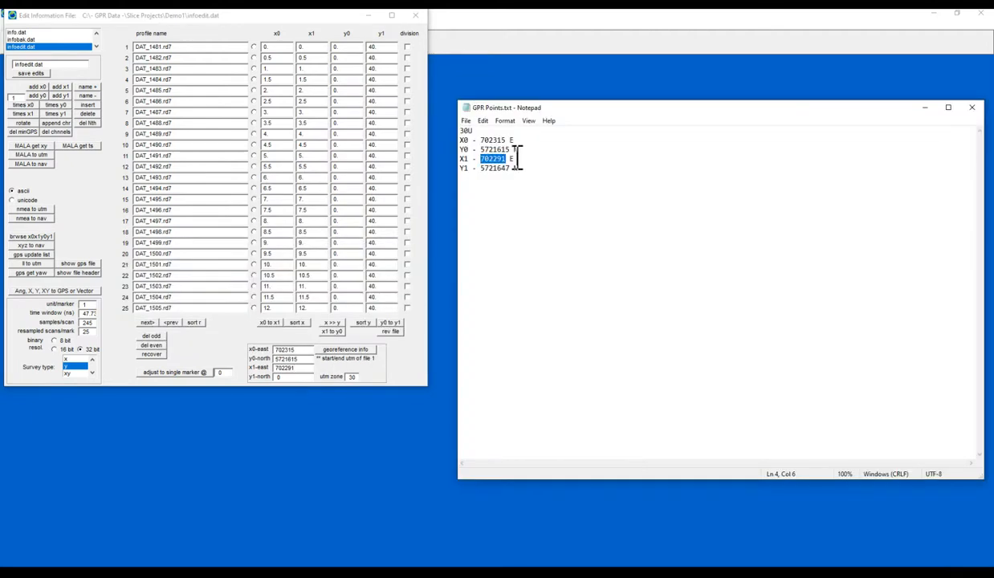
pyautogui.moveTo(511, 169); pyautogui.dragTo(482, 170)
pyautogui.hotkey('ctrl', 'c')
pyautogui.click(277, 377)
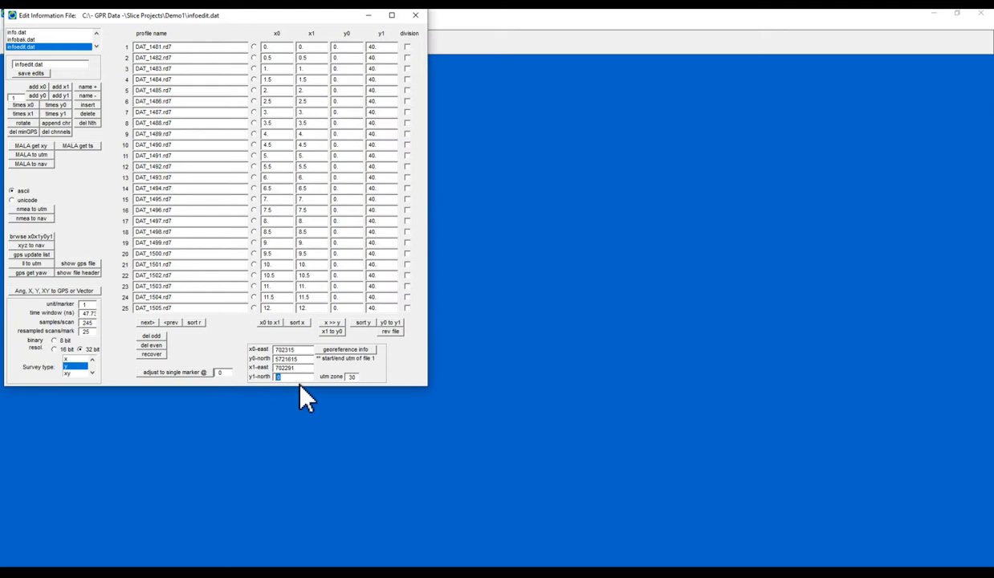
pyautogui.hotkey('ctrl', 'v')
# Georeference the profile information with the entered UTM coordinates, then load infoedit-geo.dat and close the editor.
pyautogui.click(347, 351)
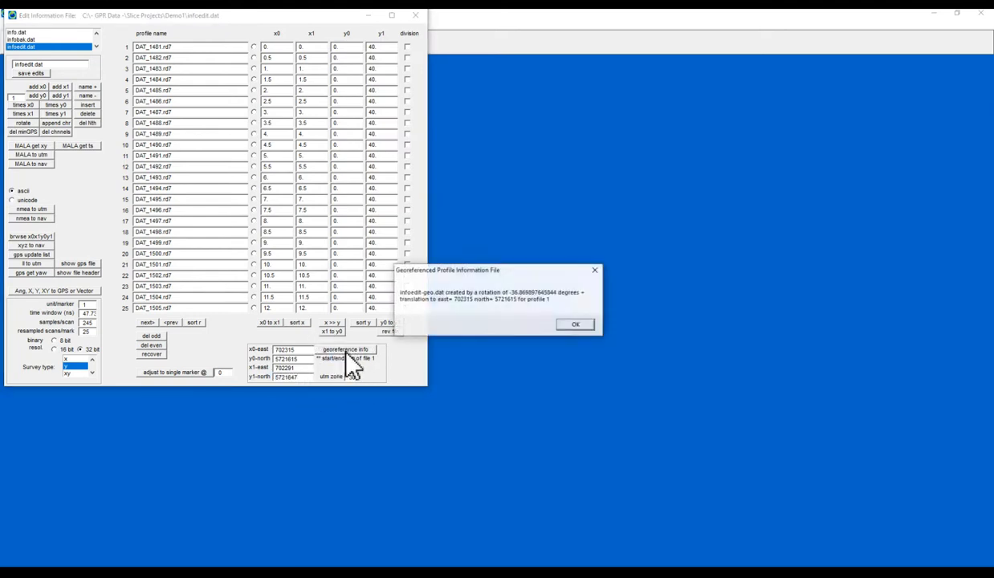
pyautogui.click(574, 325)
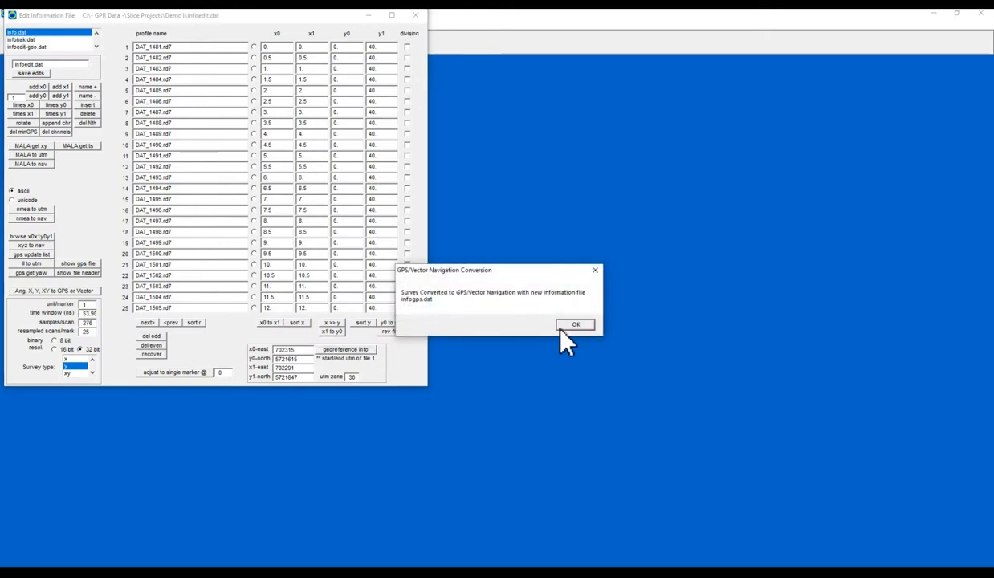
pyautogui.click(575, 325)
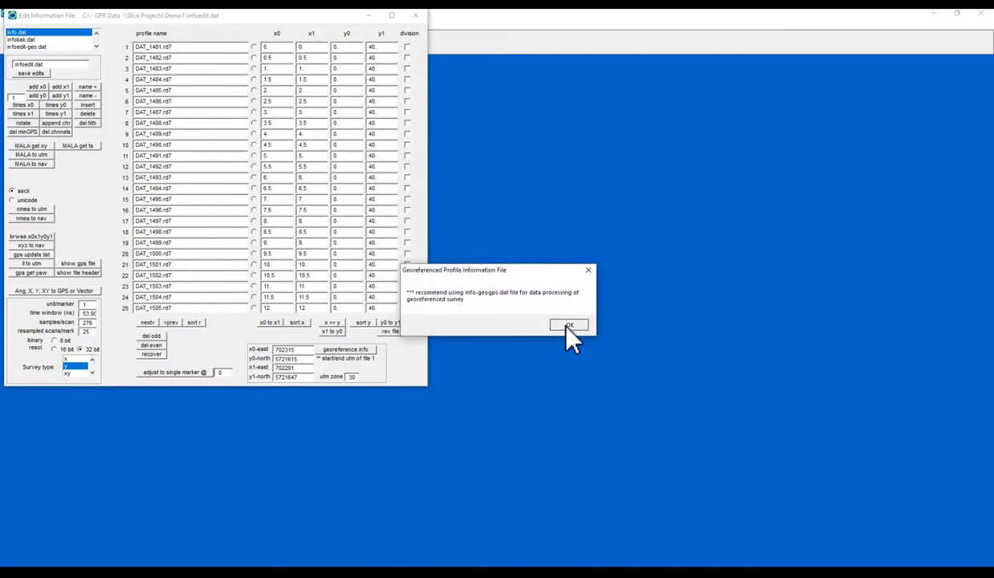
pyautogui.click(568, 326)
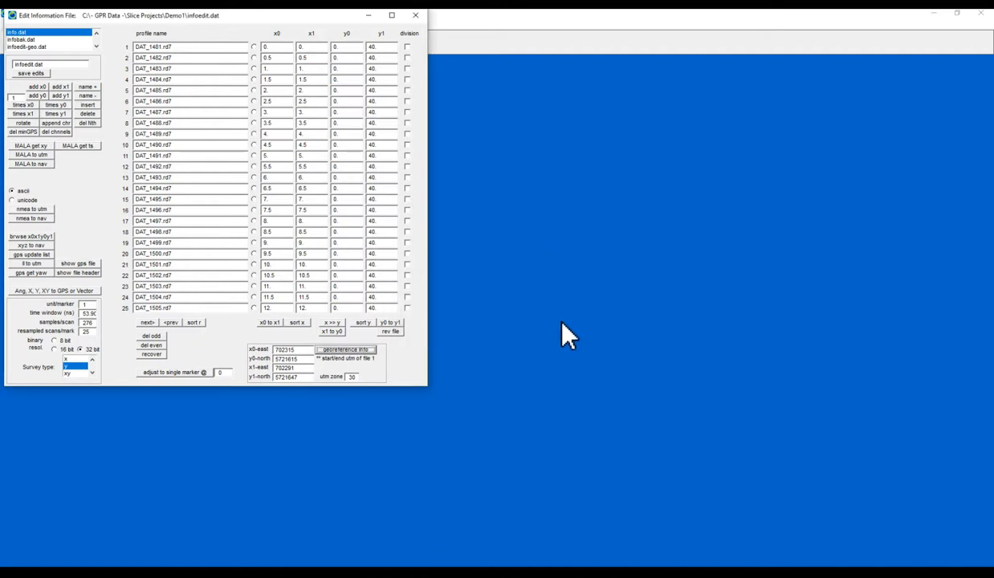
pyautogui.click(41, 47)
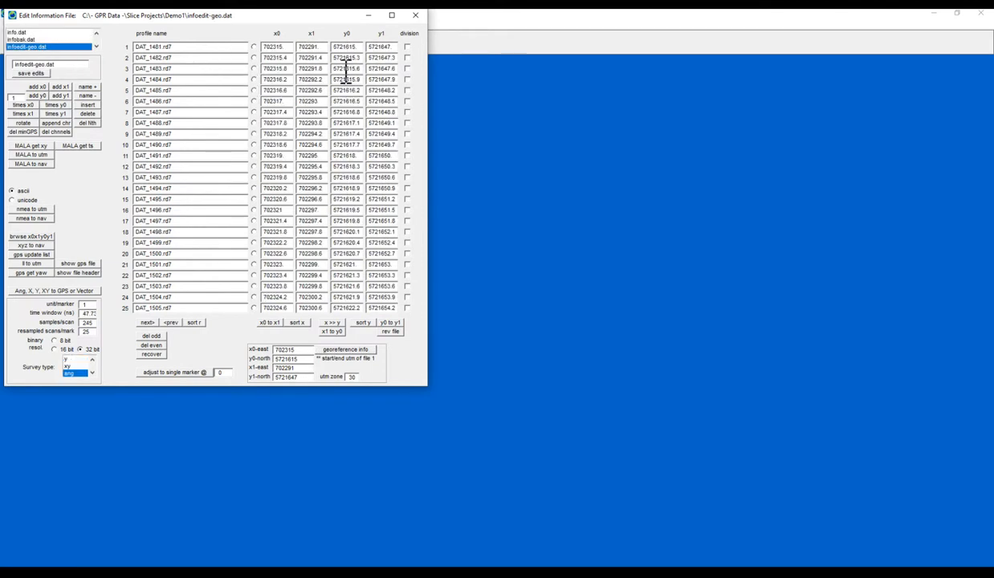
pyautogui.click(416, 16)
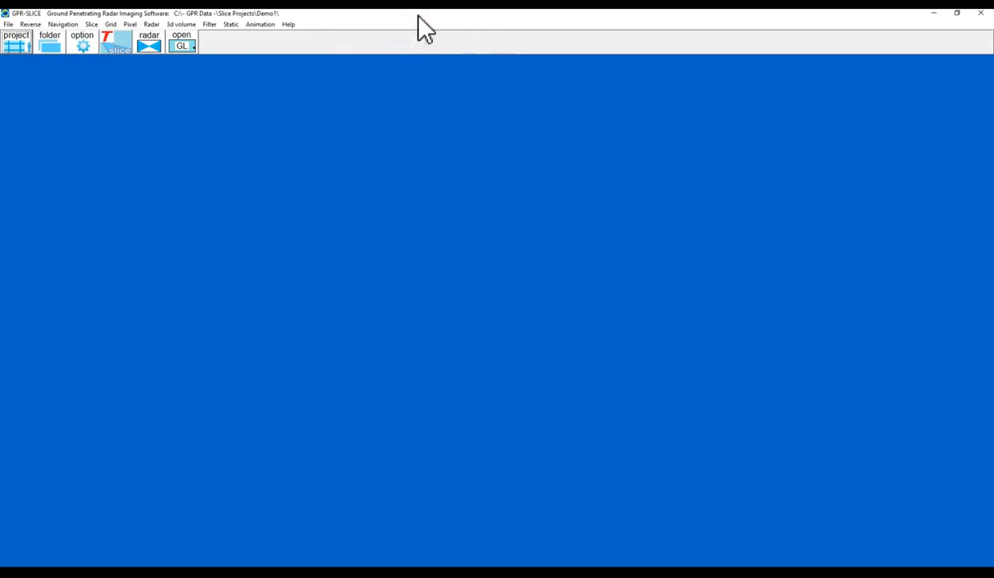
# Apply artificial marker navigation to the georeferenced profiles in the radar folder and close the Navigation window.
pyautogui.click(62, 24)
pyautogui.click(64, 36)
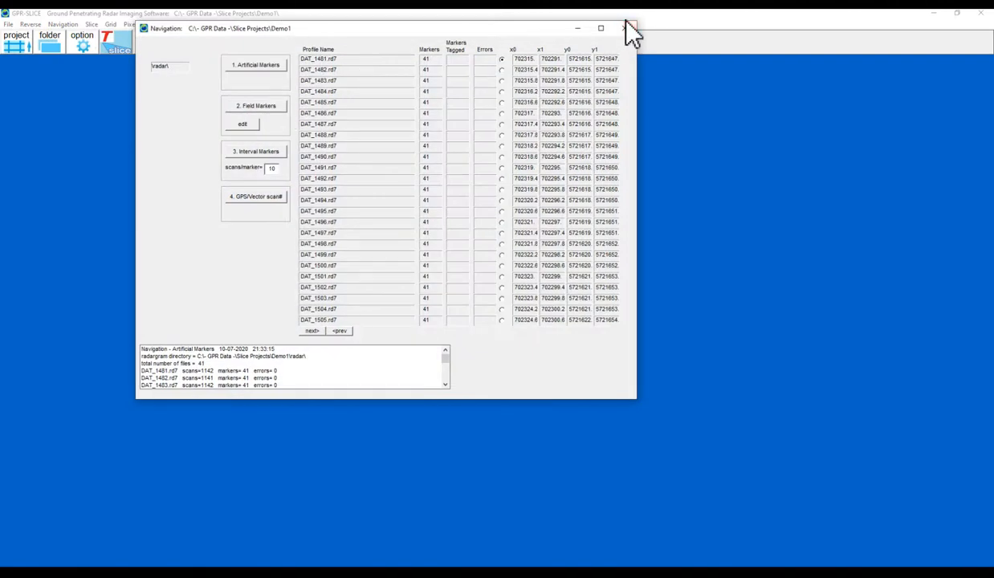
pyautogui.click(256, 66)
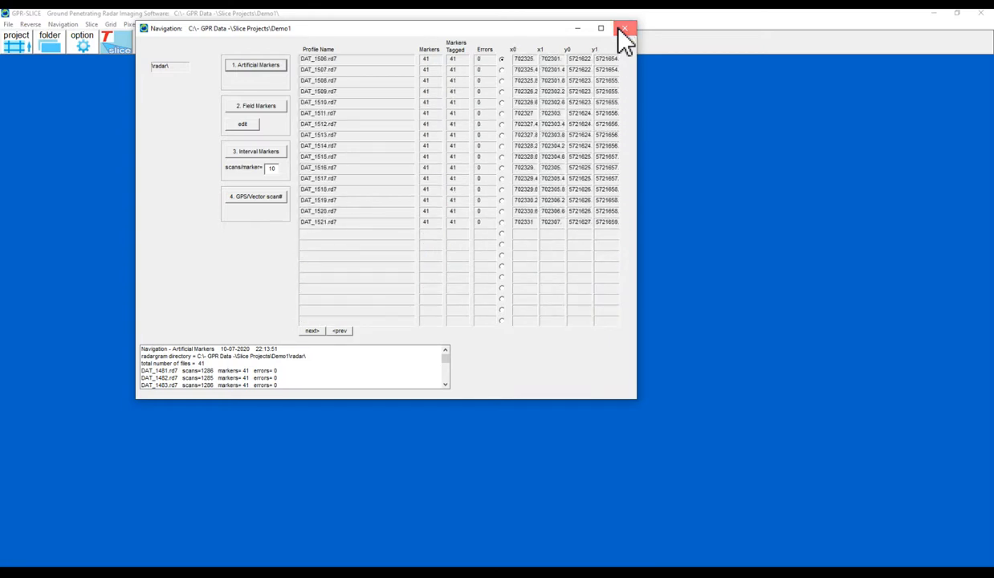
pyautogui.click(623, 32)
# Slice the migrated profiles to XYZ with the file identifier GPSSlcBPBGM_, using the \migrate\ directory as input, then close the slicing window.
pyautogui.click(131, 24)
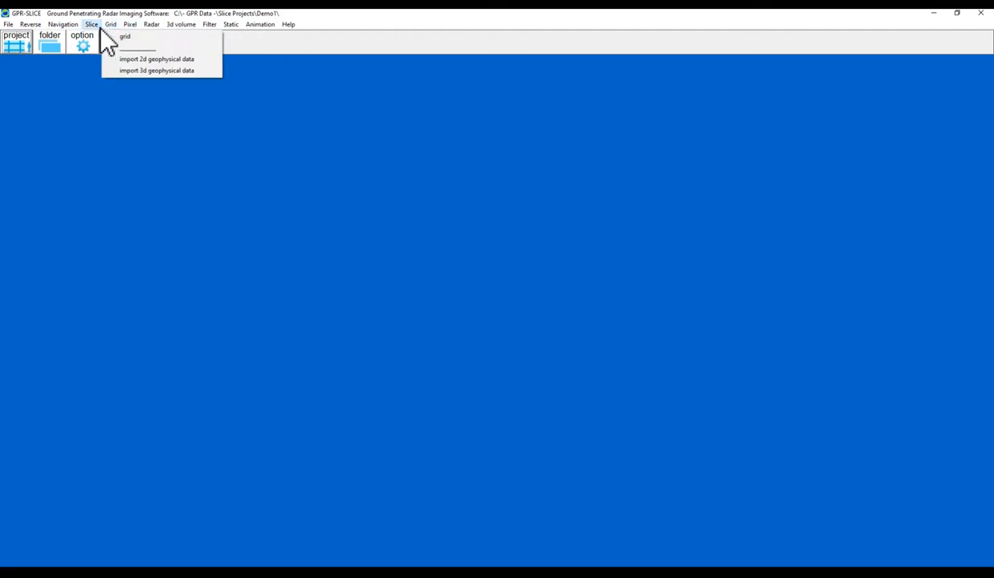
pyautogui.click(103, 37)
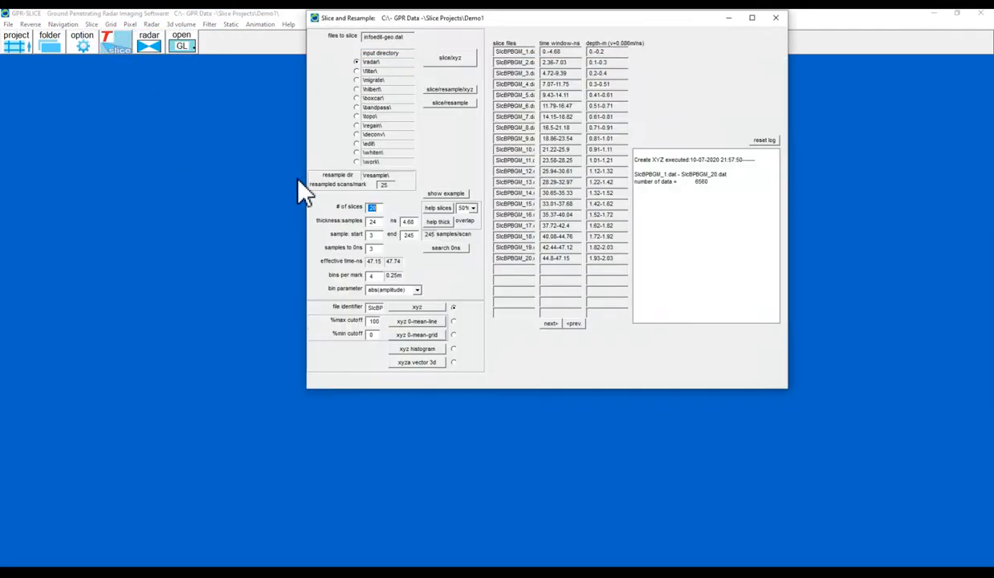
pyautogui.doubleClick(379, 307)
pyautogui.write('GPSS')
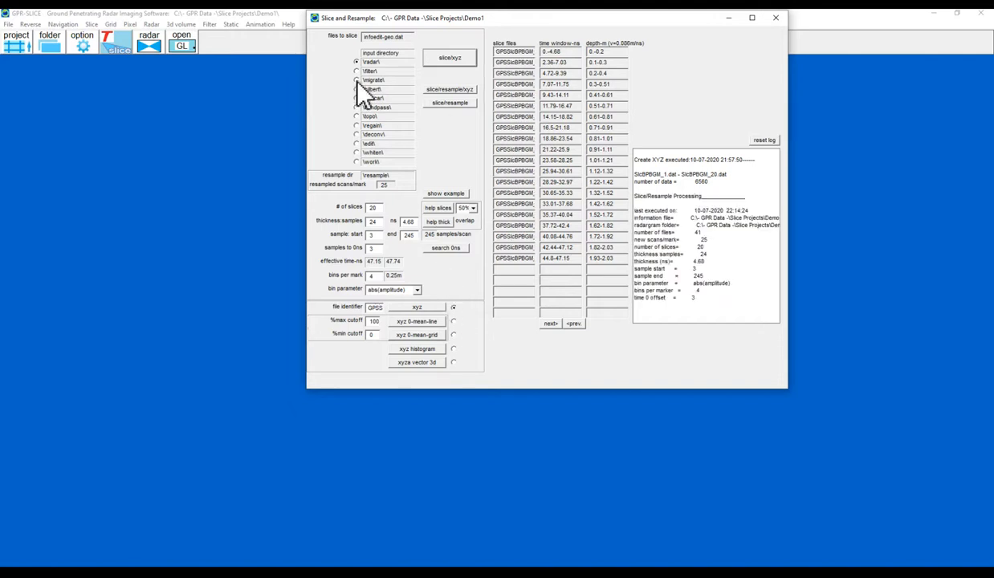
pyautogui.click(357, 80)
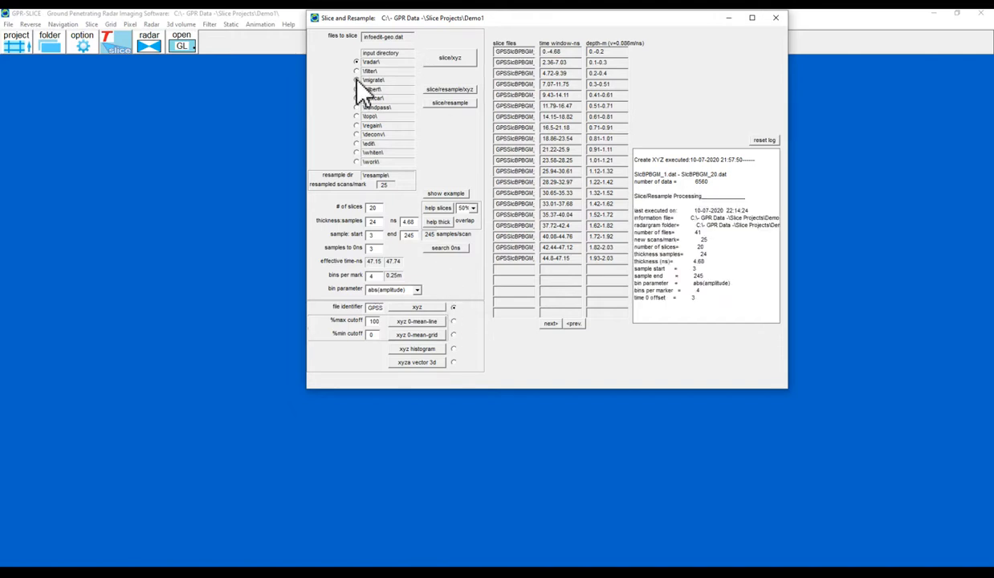
pyautogui.click(451, 58)
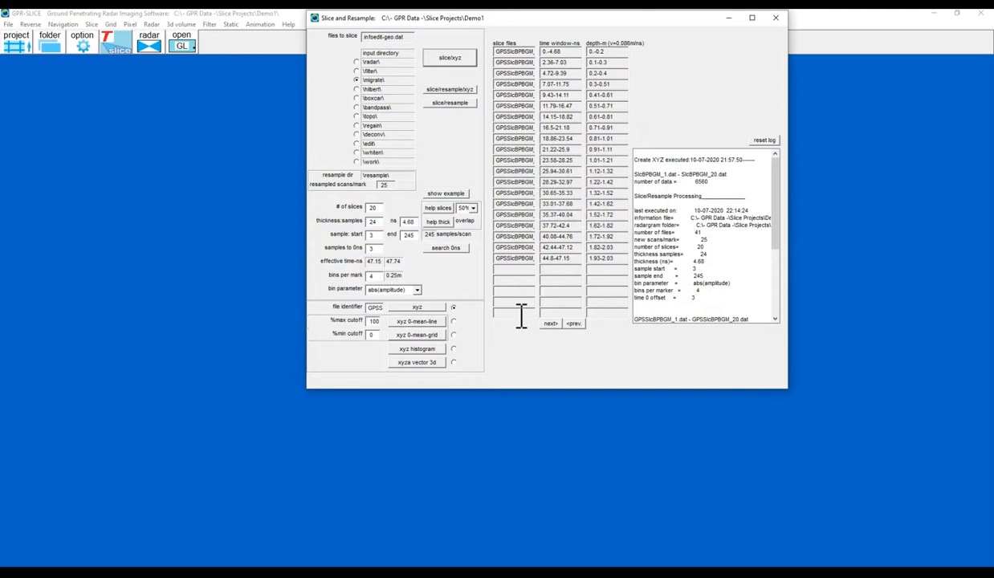
pyautogui.click(776, 18)
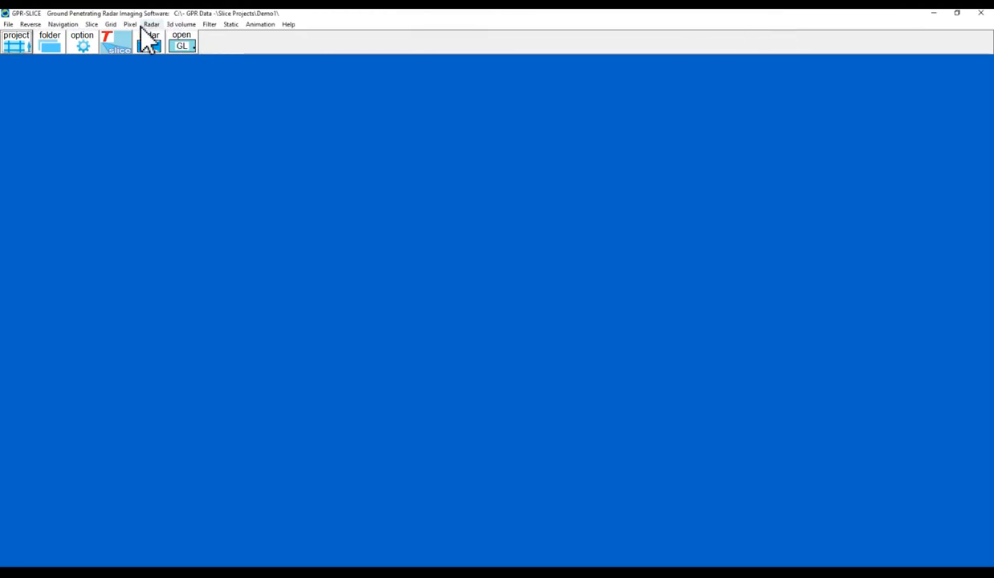
# Grid the gpsslcbpbgm_ slices with the suggested grid extents and a cell size of .2, then close the Gridding window.
pyautogui.click(111, 25)
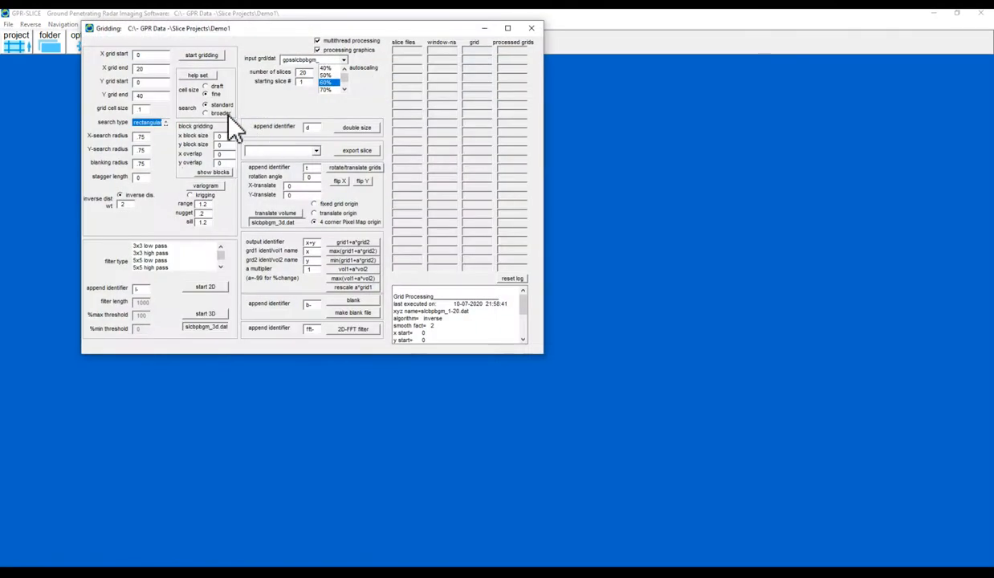
pyautogui.click(199, 77)
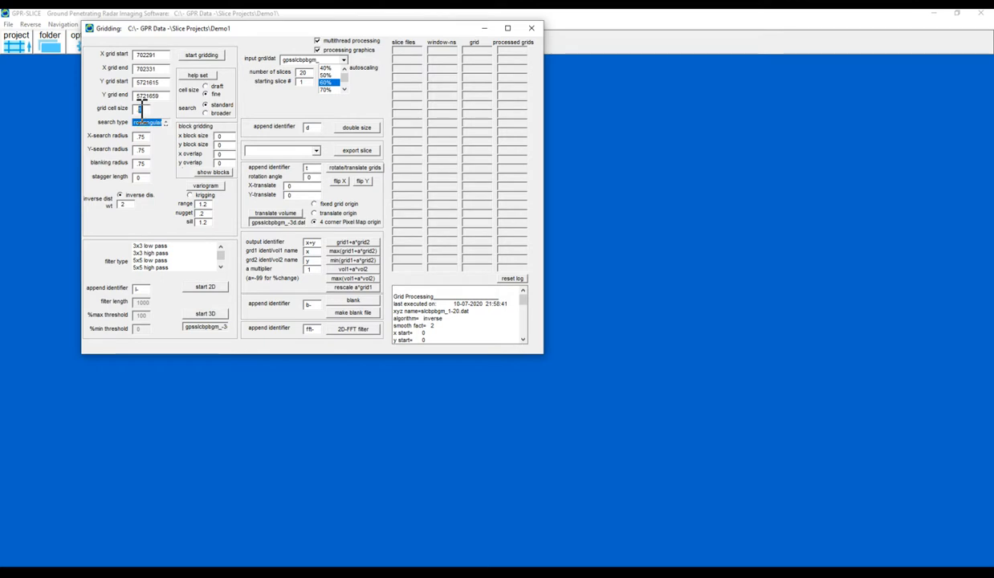
pyautogui.write('2')
pyautogui.click(200, 56)
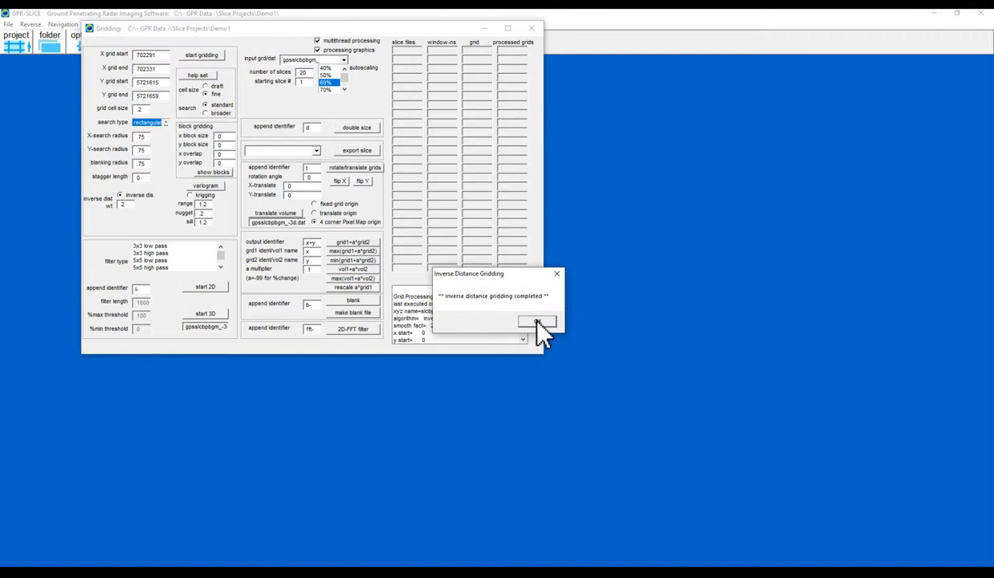
pyautogui.click(534, 321)
pyautogui.click(530, 28)
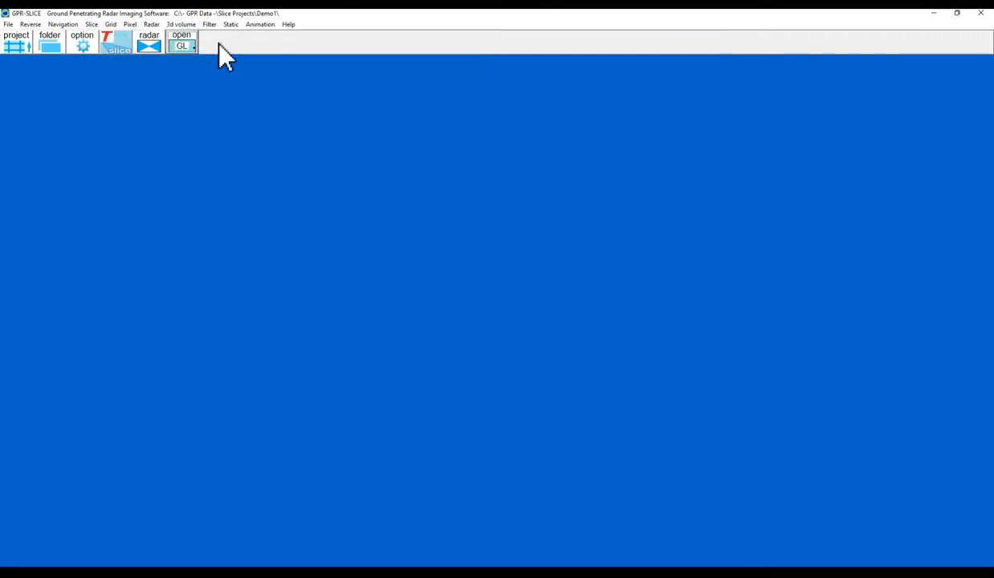
# Interpolate the gpsslcbpbgm_ grids into a 3D volume file with 3 interpolations and close Pixel Maps.
pyautogui.click(130, 24)
pyautogui.click(144, 37)
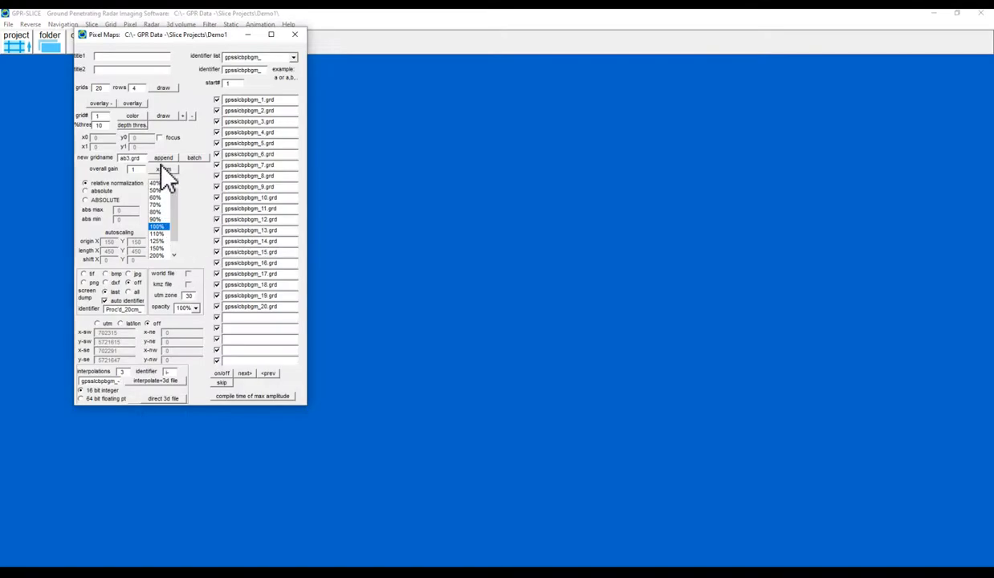
pyautogui.click(145, 381)
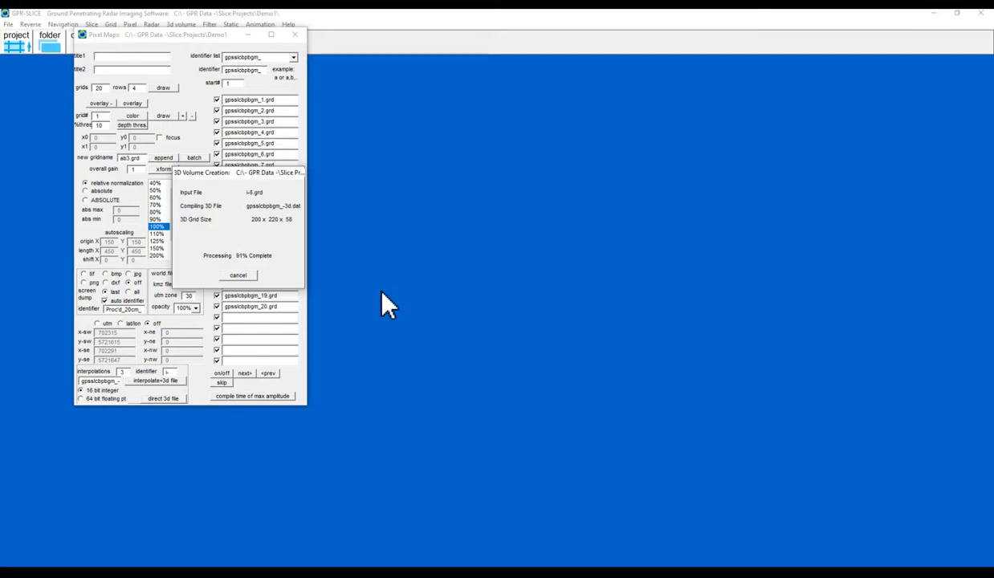
pyautogui.click(296, 37)
# Select the 3D dataset gpsslcbpbgm_-3d.dat and display it in the OpenGL volume viewer, rotated to view its Z slice obliquely.
pyautogui.click(182, 24)
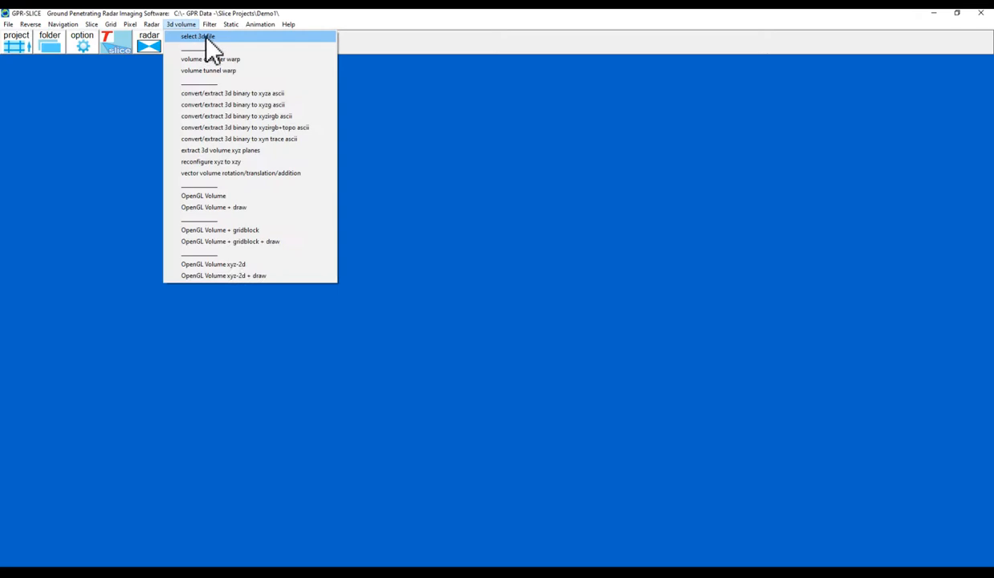
pyautogui.click(206, 37)
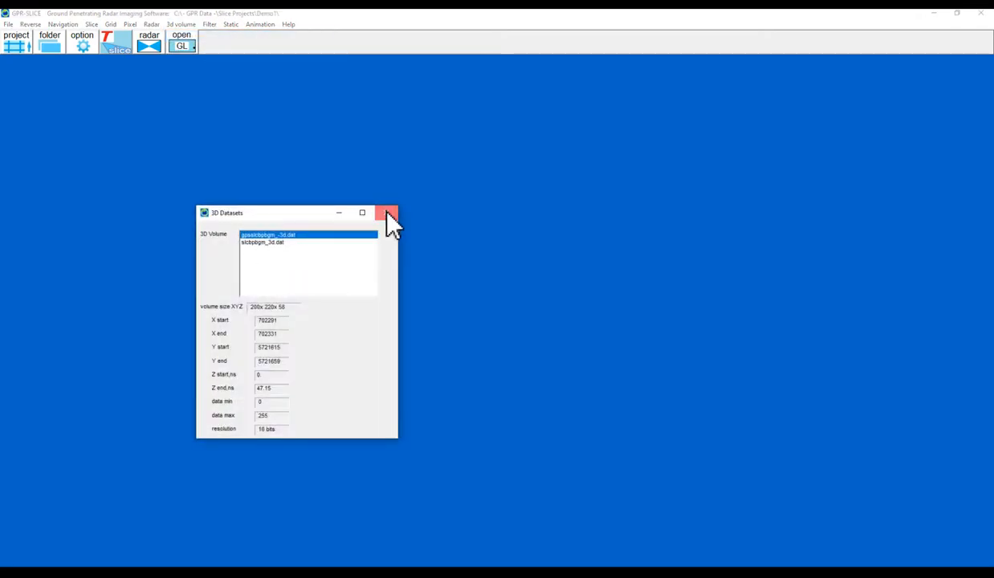
pyautogui.click(387, 213)
pyautogui.click(183, 46)
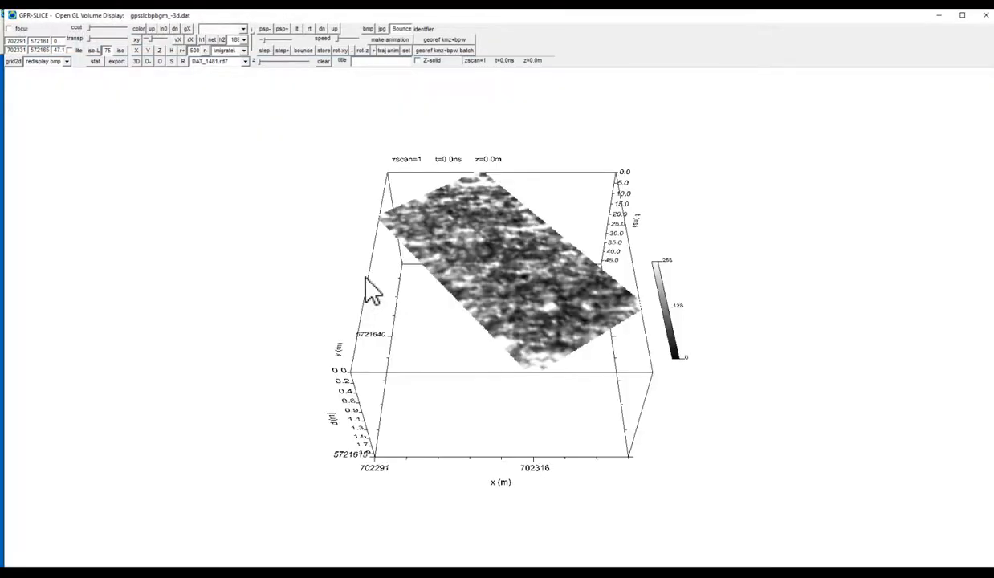
pyautogui.moveTo(366, 288); pyautogui.dragTo(390, 317)
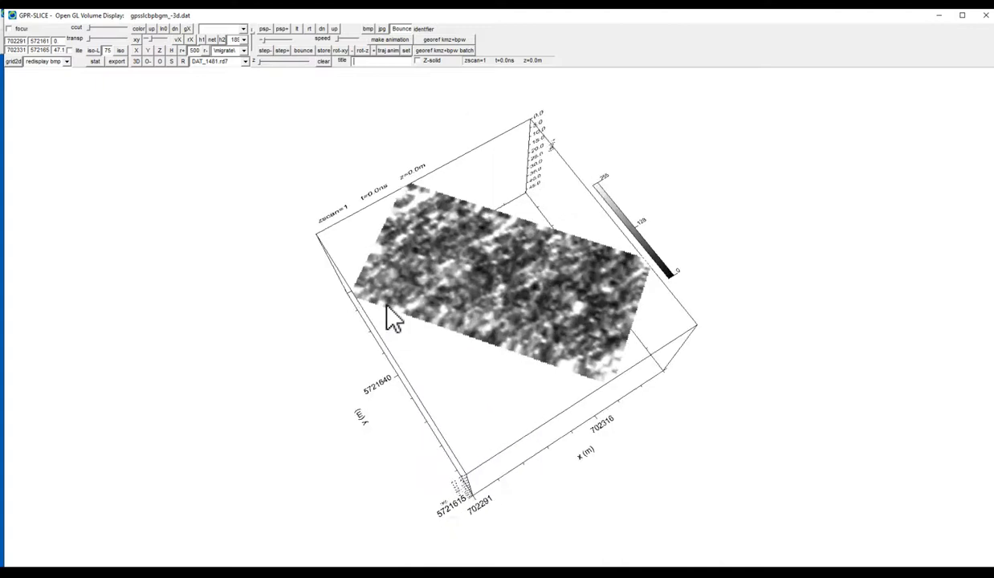
# Fetch a Google satellite image for the BMP overlay, zoom out and recentre it around the field, and store it as sitemap.bmp.
pyautogui.click(68, 62)
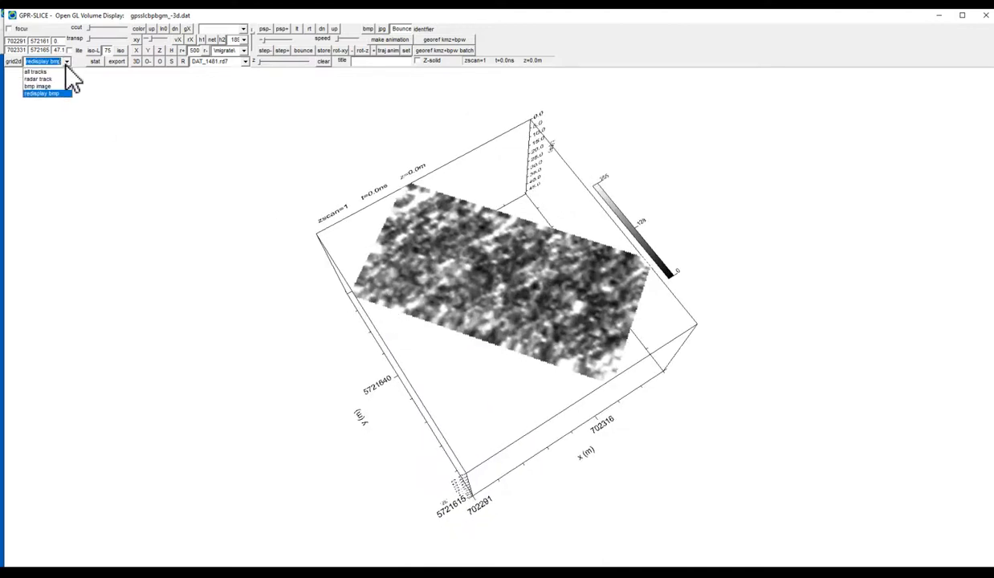
pyautogui.click(54, 85)
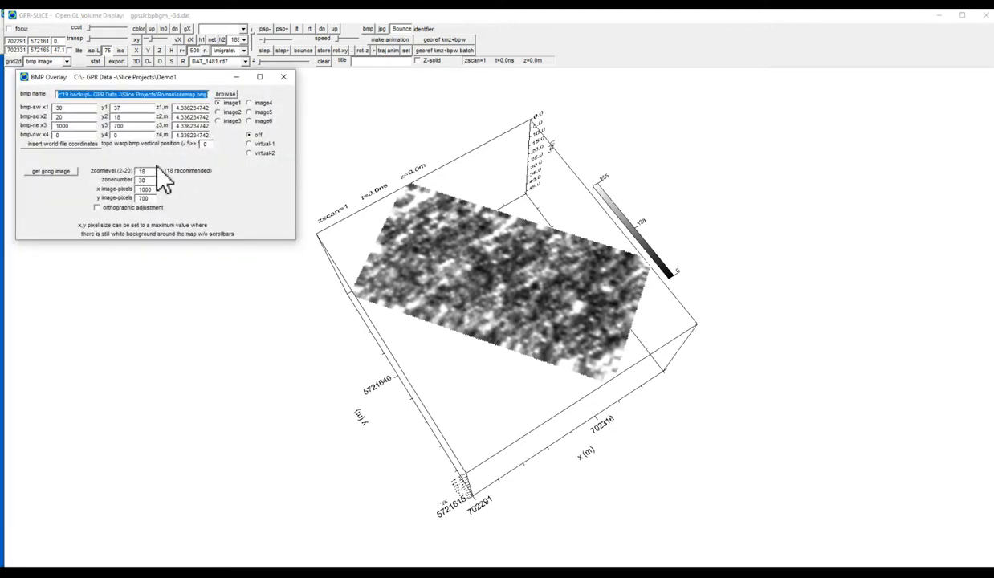
pyautogui.click(58, 171)
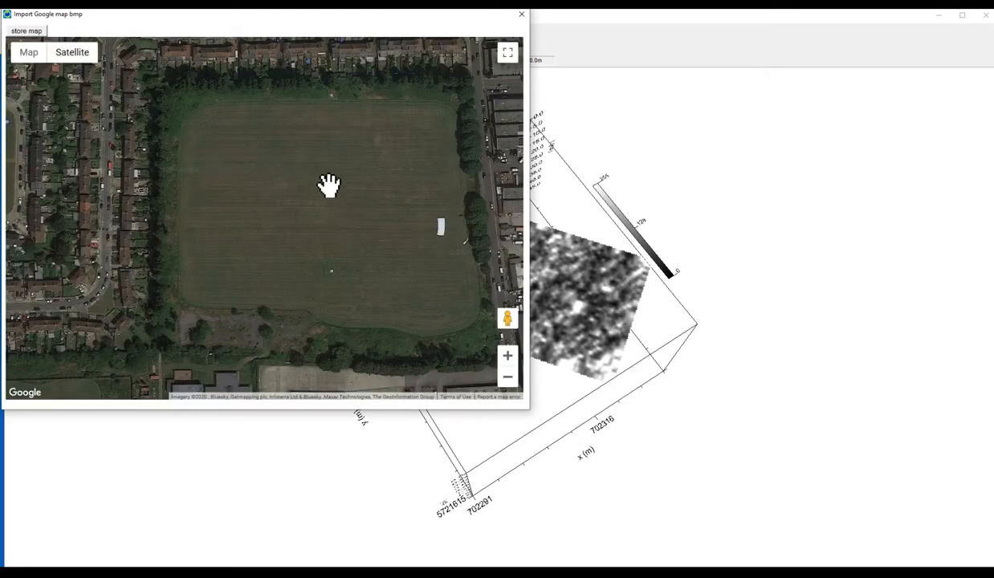
pyautogui.click(509, 378)
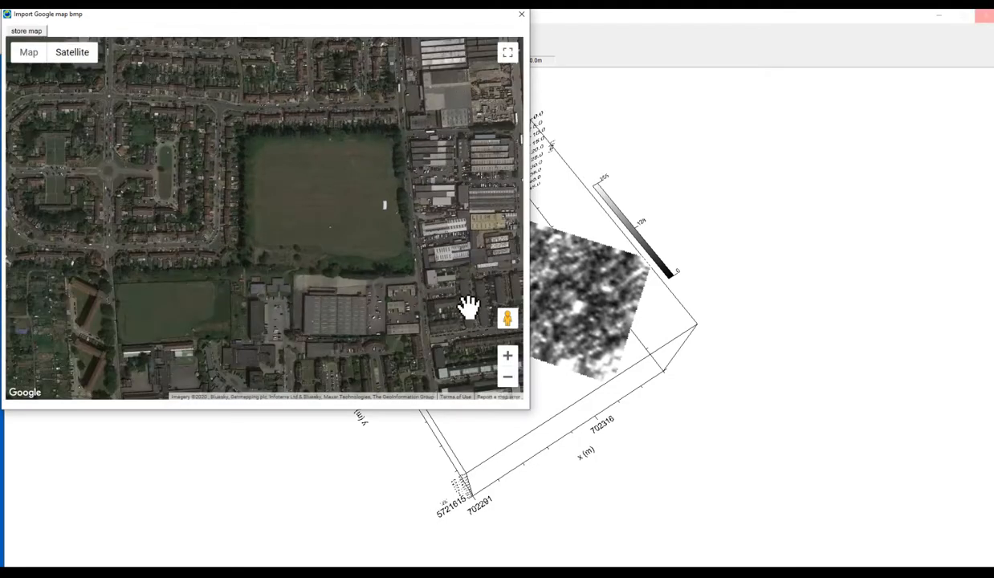
pyautogui.moveTo(414, 252); pyautogui.dragTo(357, 257)
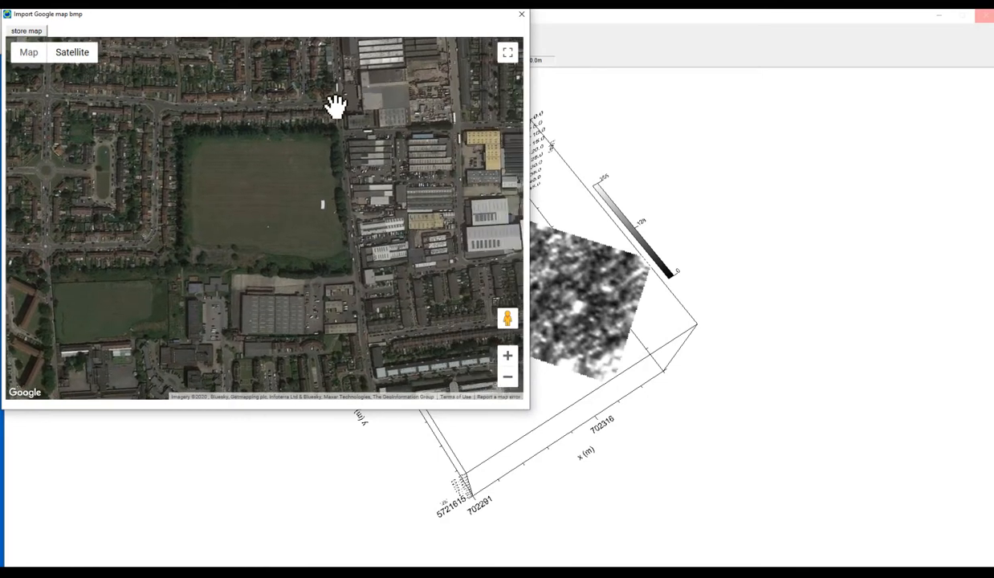
pyautogui.click(33, 36)
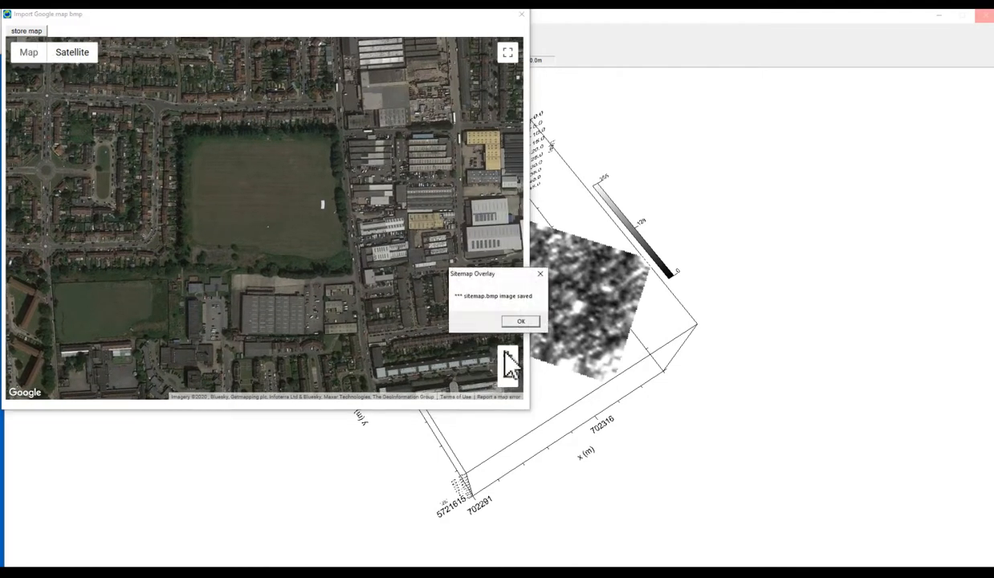
pyautogui.click(515, 320)
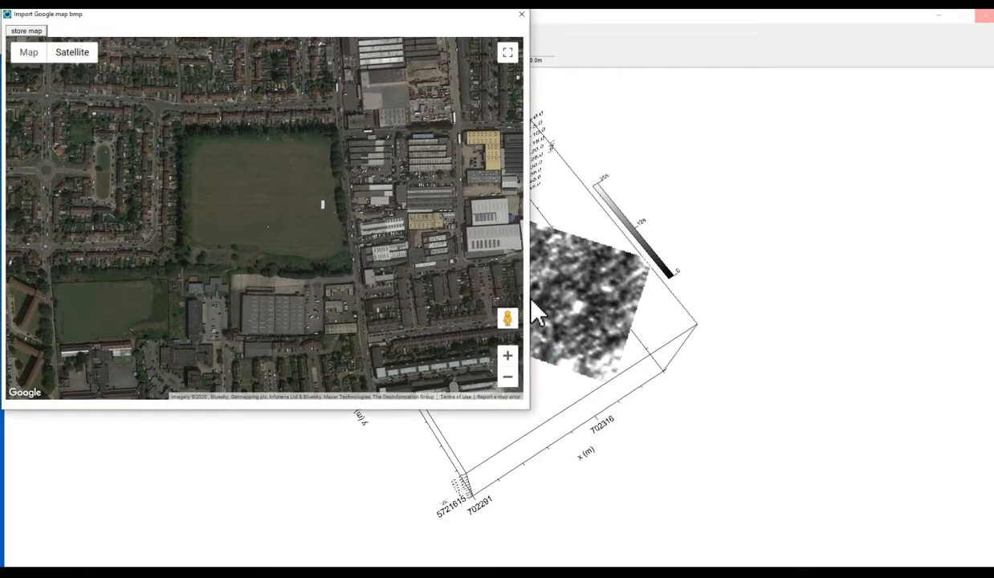
pyautogui.click(521, 14)
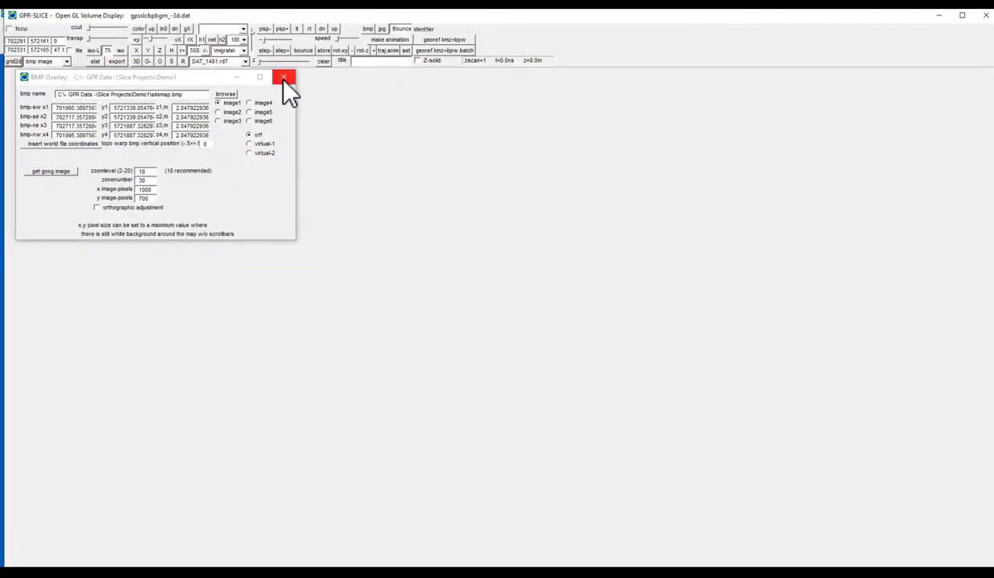
pyautogui.click(283, 78)
# Show the Z slice over the satellite overlay at 0.6 m depth and reduce the volume's vertical scale.
pyautogui.moveTo(501, 270); pyautogui.dragTo(472, 267)
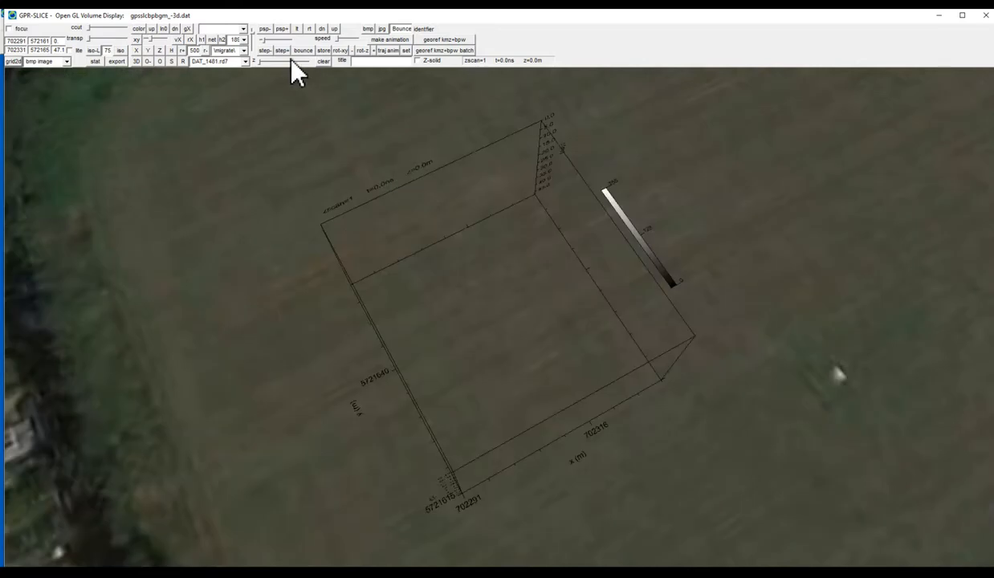
pyautogui.click(160, 52)
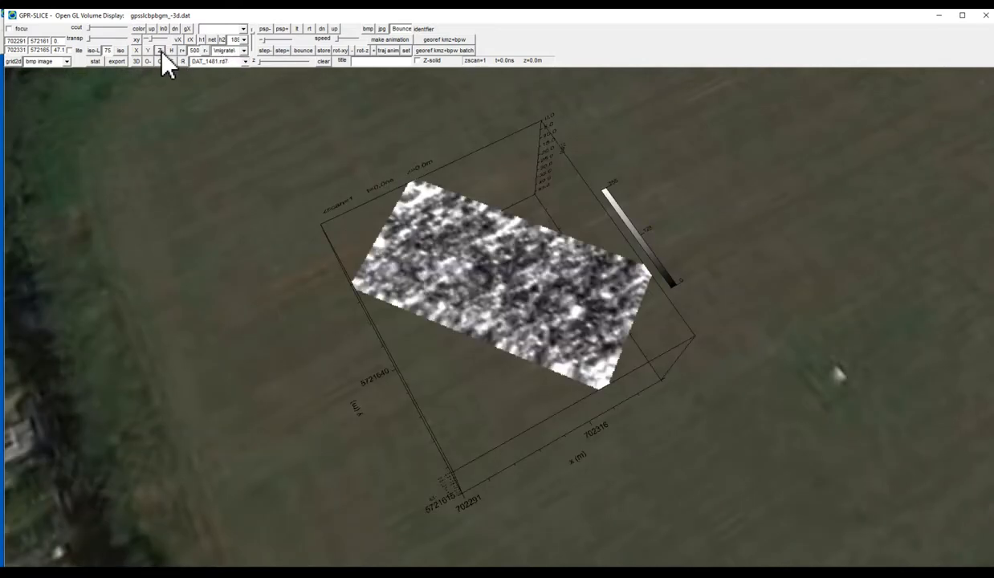
pyautogui.moveTo(260, 61); pyautogui.dragTo(274, 63)
pyautogui.moveTo(573, 344); pyautogui.dragTo(573, 354)
pyautogui.scroll(-2, 555, 341)
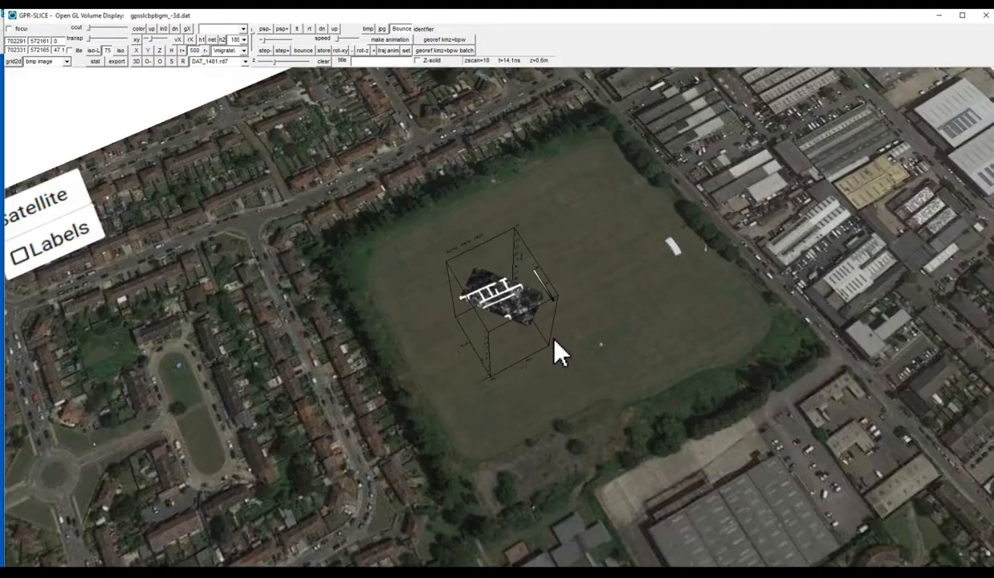
pyautogui.scroll(1, 555, 340)
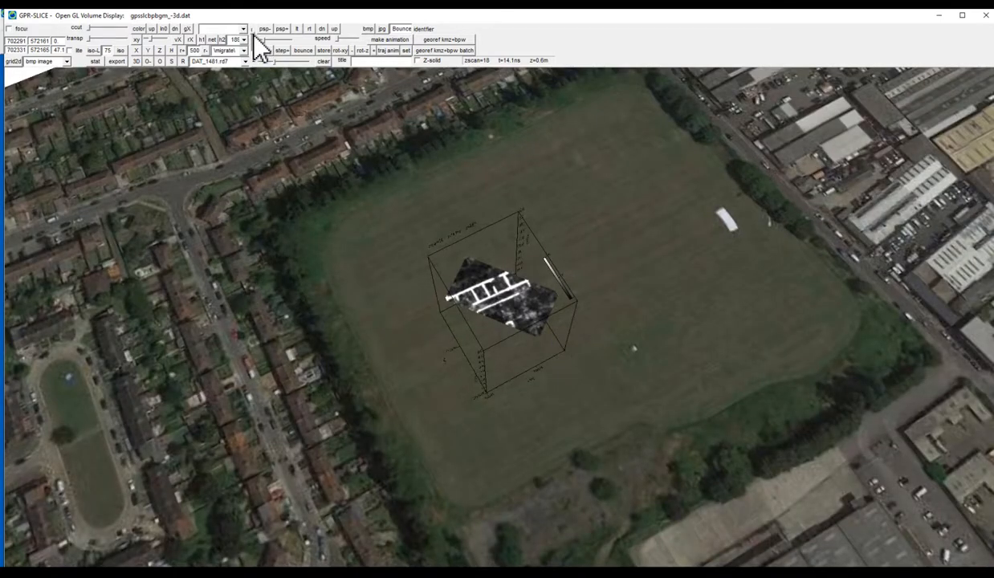
pyautogui.moveTo(253, 33); pyautogui.dragTo(253, 38)
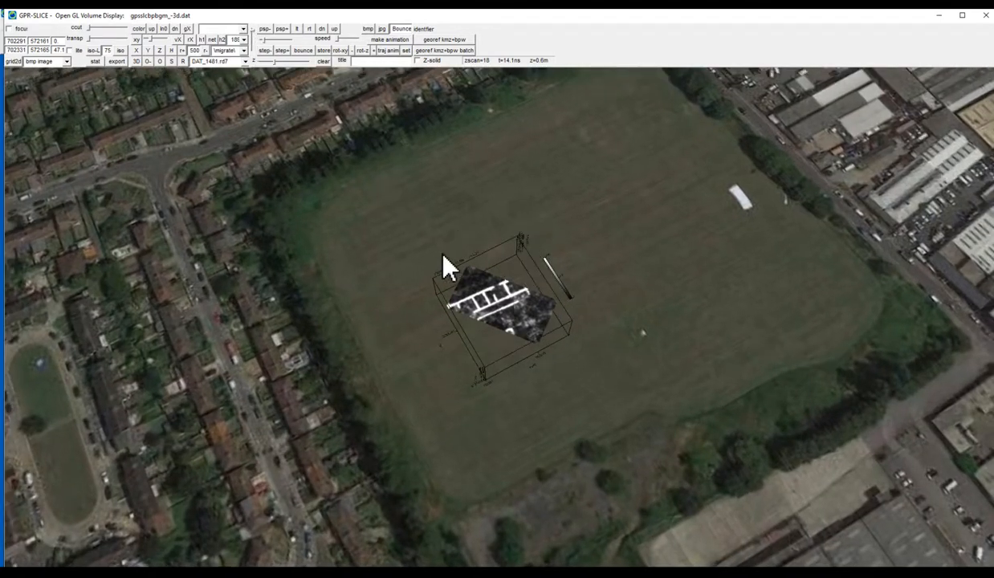
# Set the BMP overlay's elevations z1, z2, z3 and z4 to 0 and close the overlay settings.
pyautogui.click(66, 62)
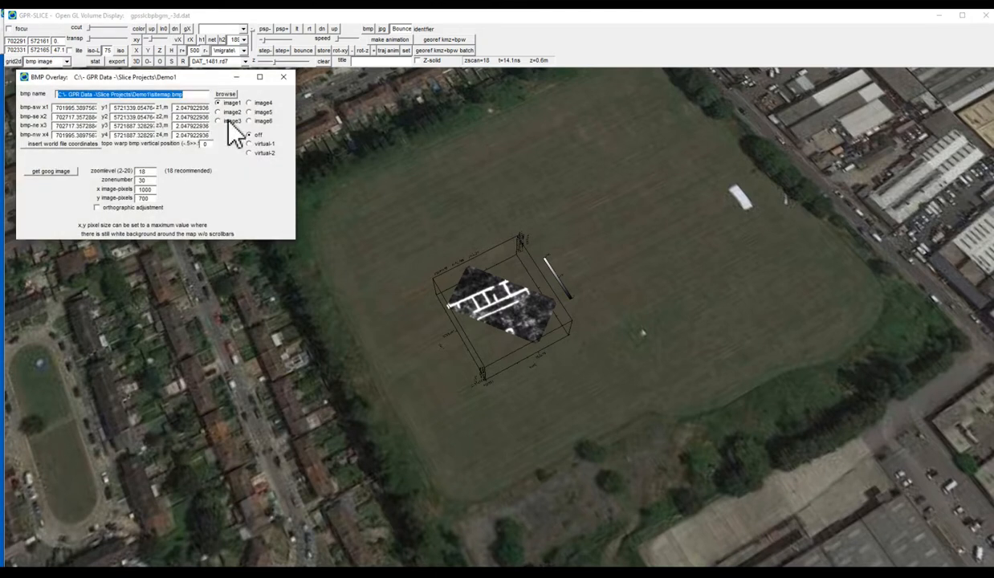
pyautogui.doubleClick(191, 108)
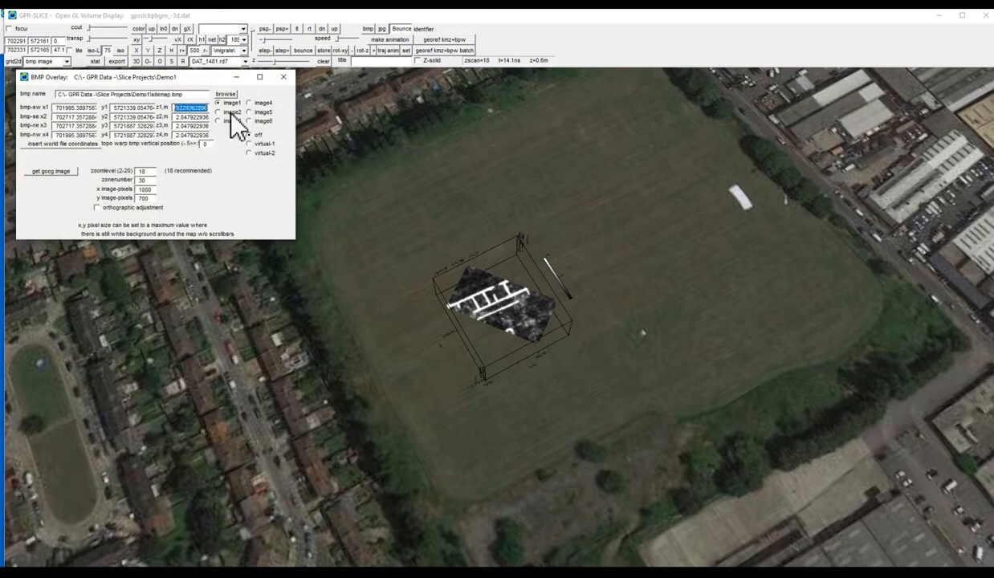
pyautogui.write('0')
pyautogui.doubleClick(191, 117)
pyautogui.write('0')
pyautogui.doubleClick(191, 126)
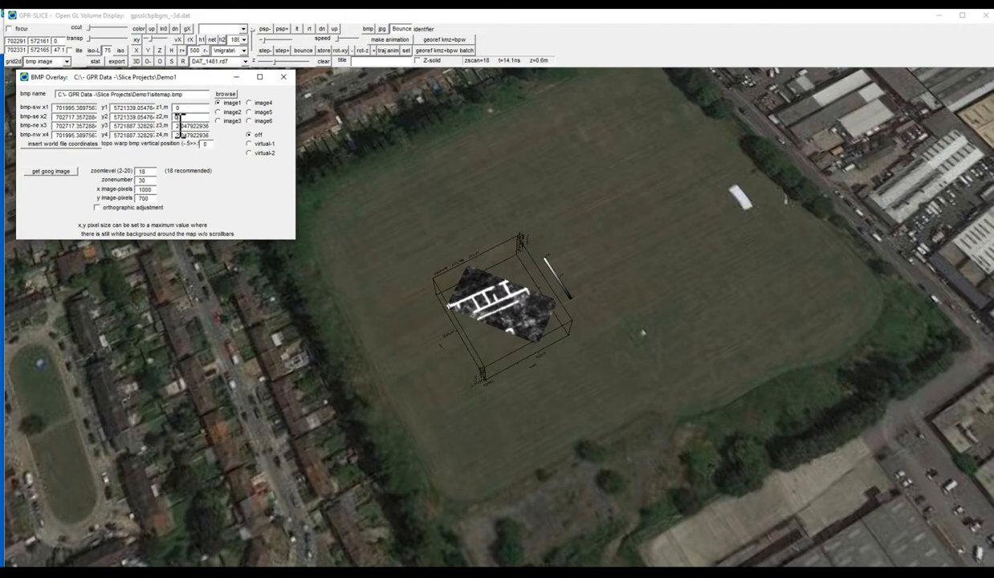
pyautogui.write('0')
pyautogui.moveTo(174, 135); pyautogui.dragTo(234, 136)
pyautogui.write('0')
pyautogui.click(283, 76)
# Increase the transparency of the satellite overlay to show the volume beneath it from an oblique angle.
pyautogui.moveTo(477, 255)
pyautogui.mouseDown()
pyautogui.moveTo(466, 189)
pyautogui.moveTo(468, 273)
pyautogui.moveTo(466, 244)
pyautogui.mouseUp()
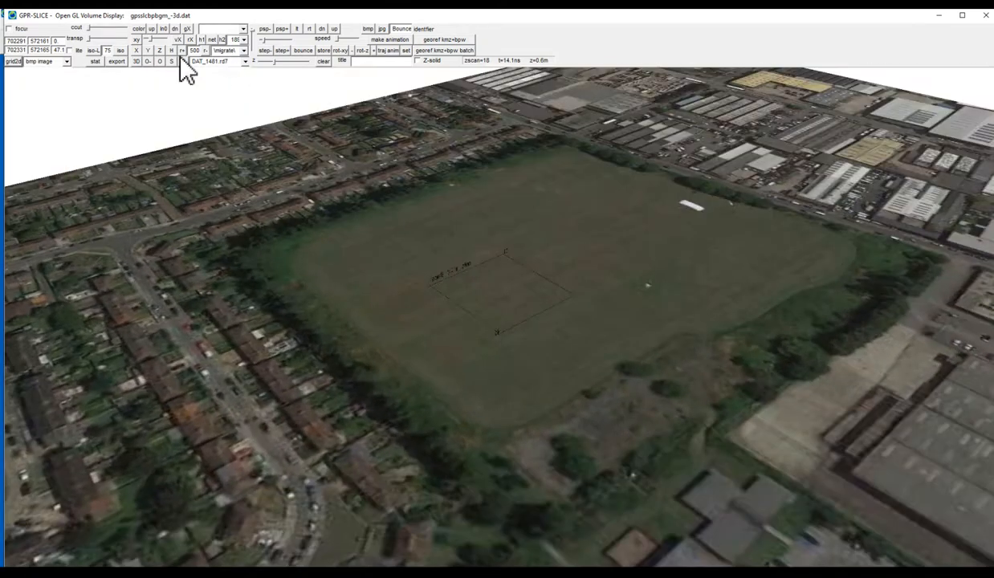
pyautogui.click(102, 37)
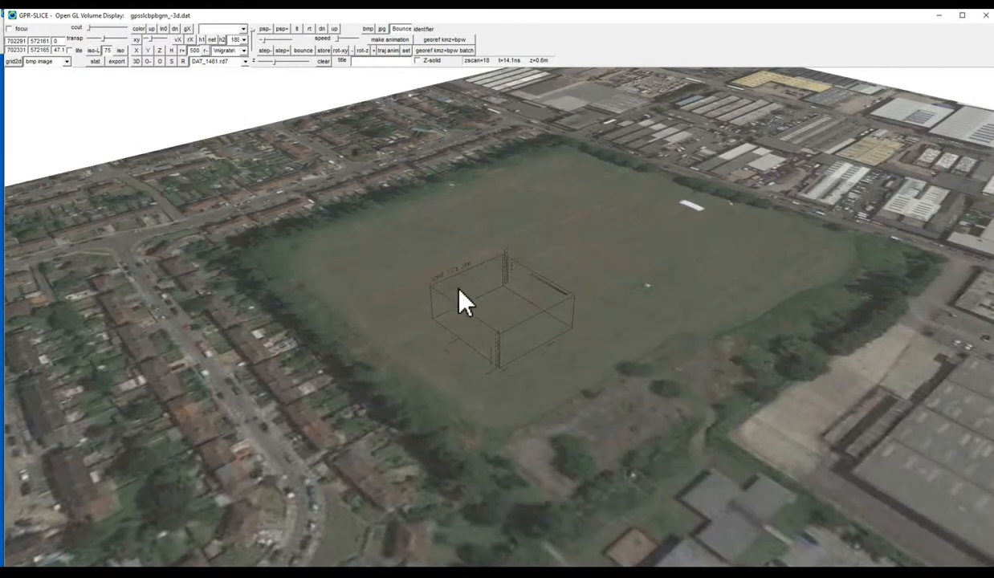
pyautogui.moveTo(459, 291)
pyautogui.mouseDown()
pyautogui.moveTo(473, 264)
pyautogui.moveTo(473, 293)
pyautogui.mouseUp()
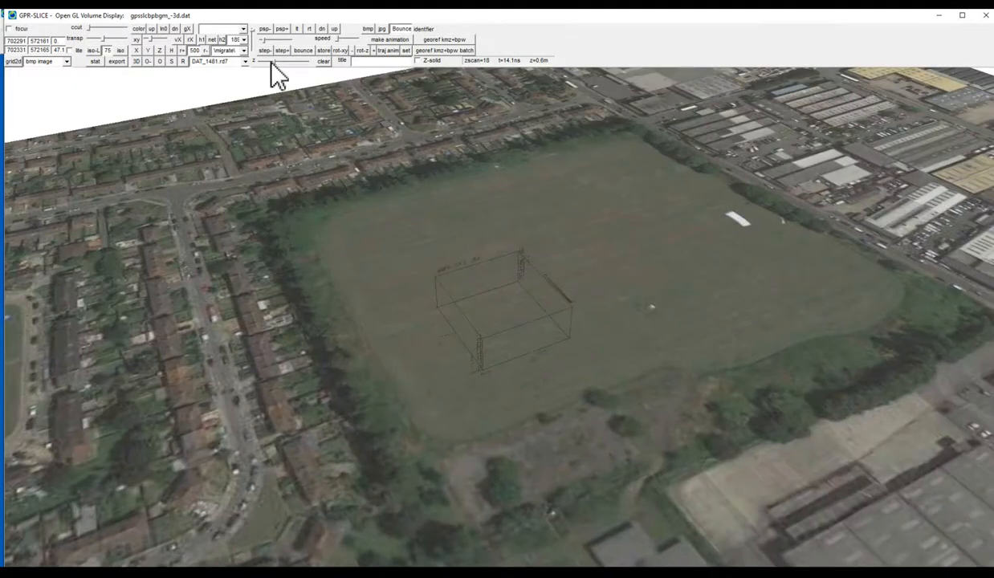
# Show the Z slice over the satellite image, reduce the transparency setting to its minimum, and set the slice depth to 1.0 m.
pyautogui.click(161, 52)
pyautogui.moveTo(530, 304); pyautogui.dragTo(508, 332)
pyautogui.moveTo(104, 39); pyautogui.dragTo(88, 38)
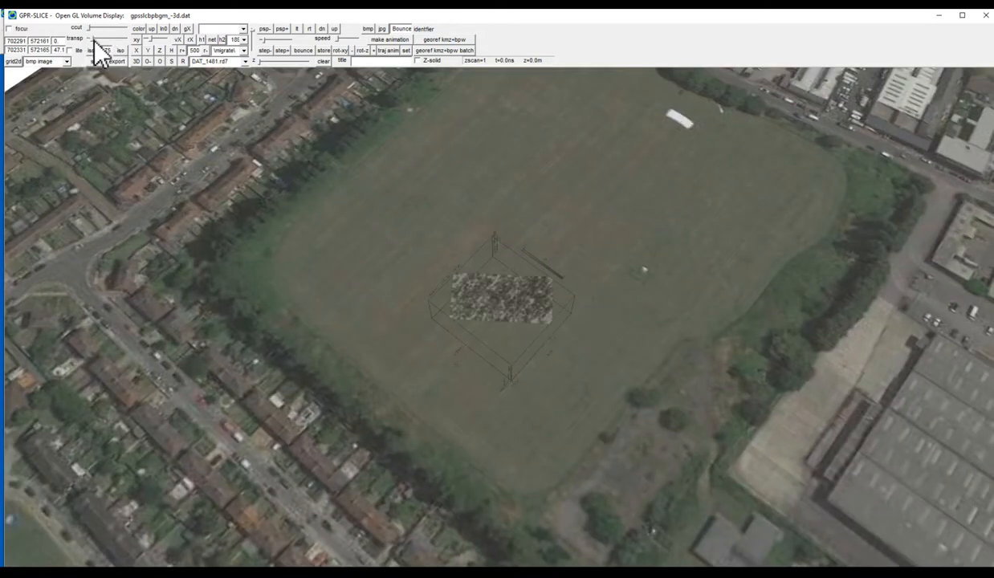
pyautogui.moveTo(519, 359); pyautogui.dragTo(490, 268)
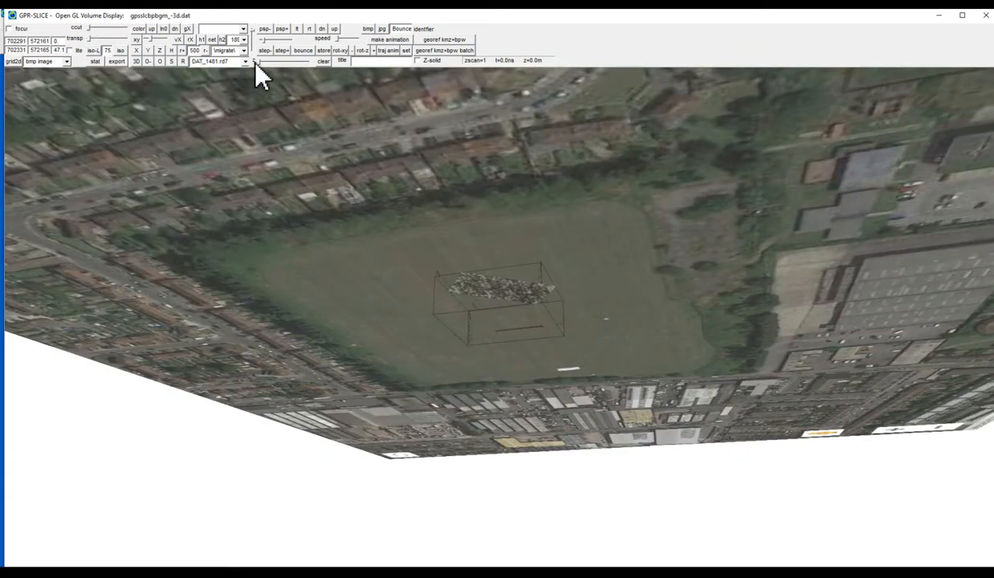
pyautogui.moveTo(265, 62); pyautogui.dragTo(285, 62)
pyautogui.moveTo(469, 257); pyautogui.dragTo(568, 424)
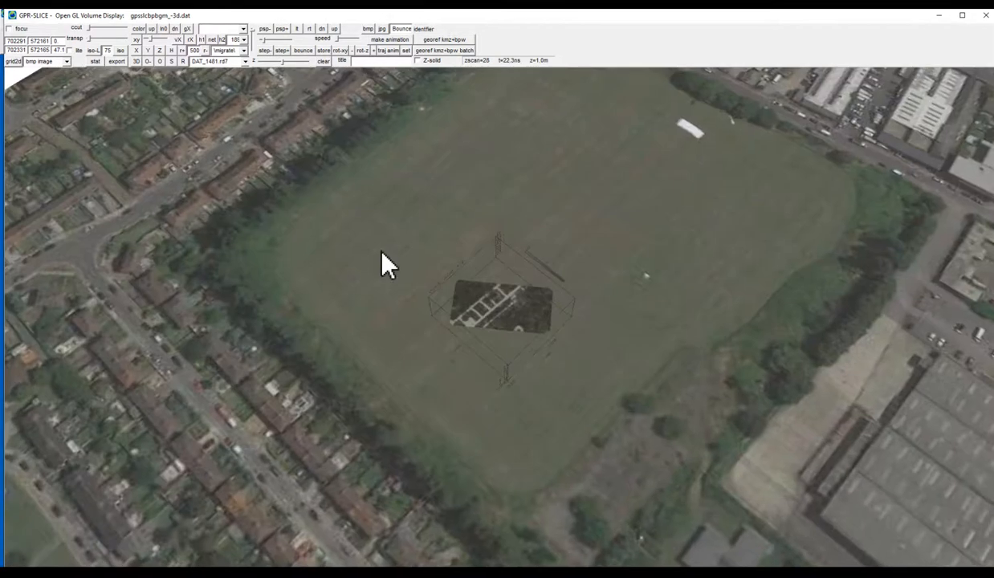
# Set the BMP overlay to virtual-1, close the overlay settings, and redraw the volume from an oblique angle.
pyautogui.click(15, 63)
pyautogui.click(249, 144)
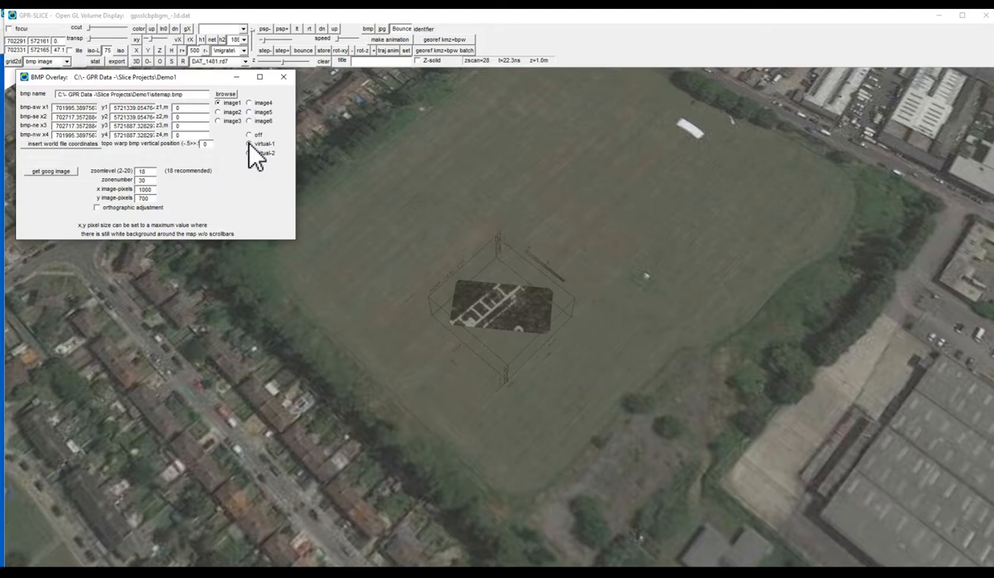
pyautogui.click(284, 78)
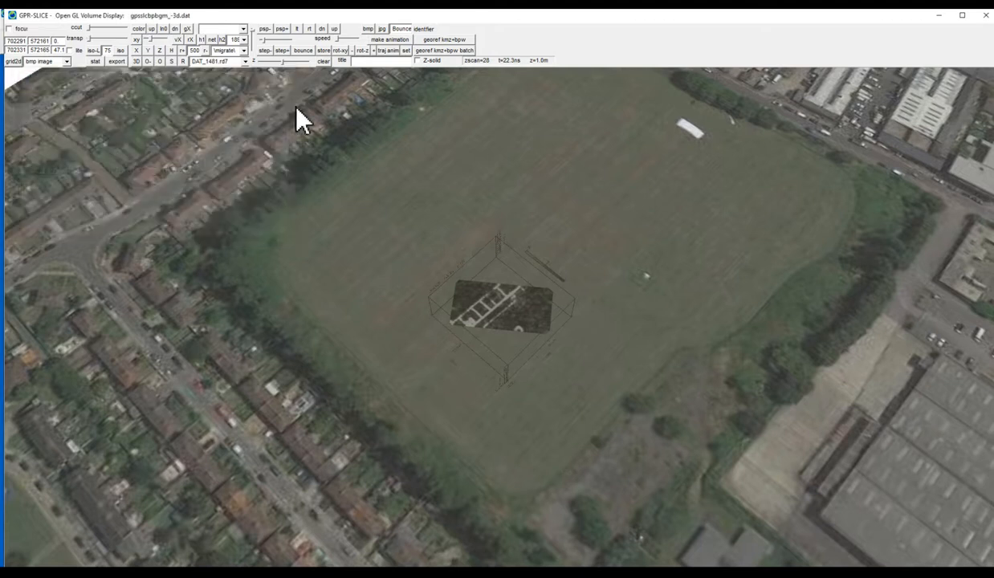
pyautogui.moveTo(501, 306); pyautogui.dragTo(564, 325)
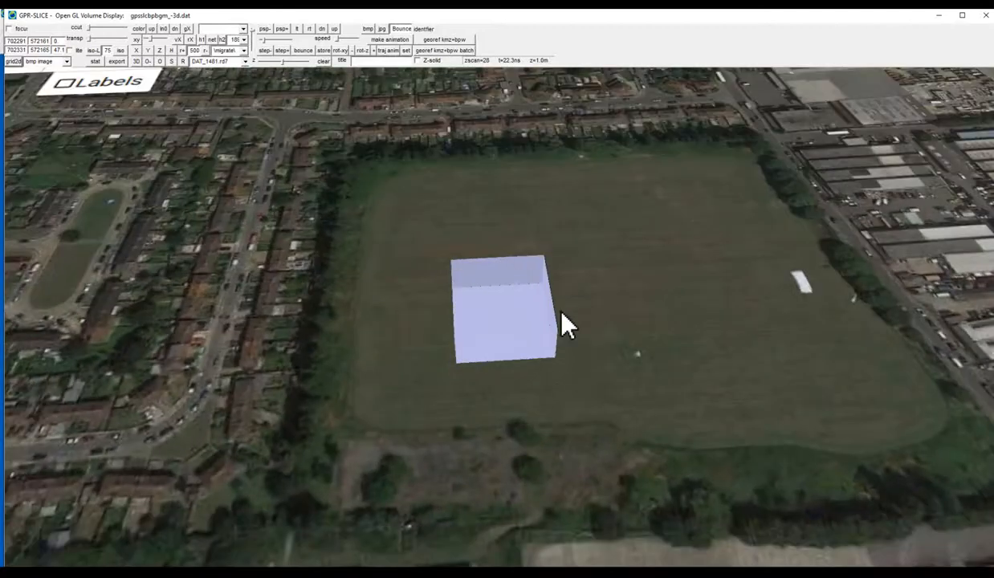
pyautogui.click(87, 39)
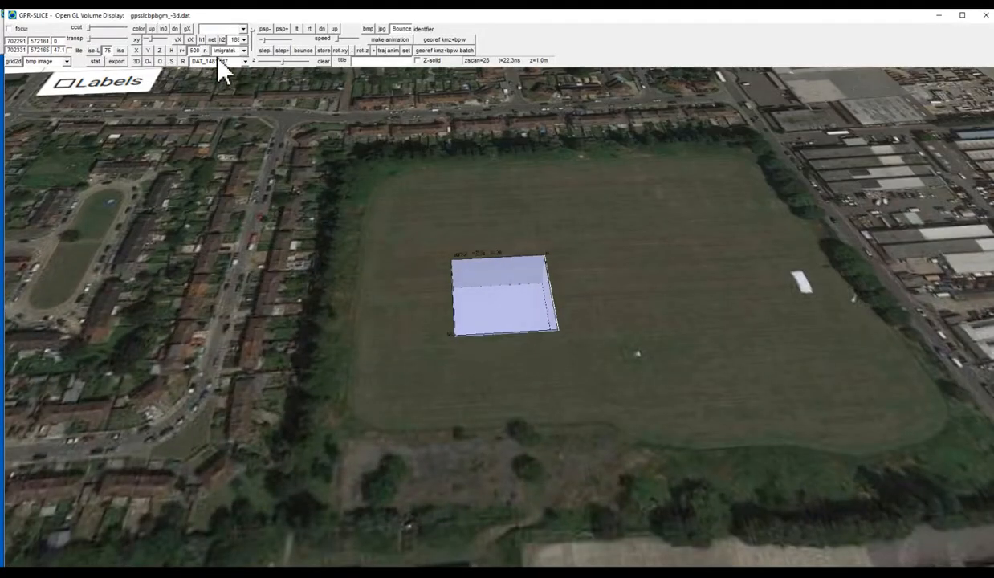
# Show the Z slice inside the virtual excavation at 1.1 m depth.
pyautogui.click(159, 50)
pyautogui.moveTo(506, 304); pyautogui.dragTo(462, 255)
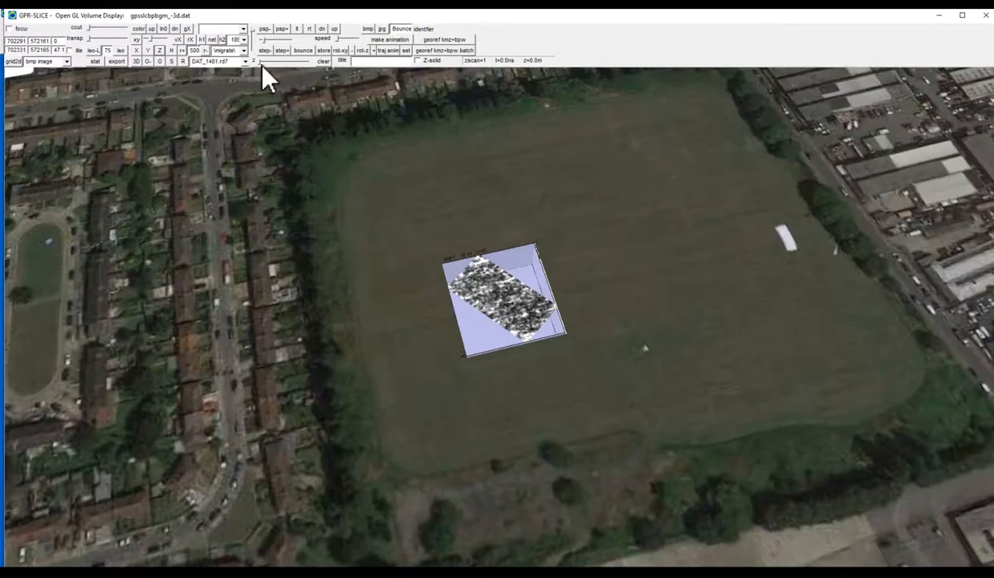
pyautogui.moveTo(259, 61); pyautogui.dragTo(286, 62)
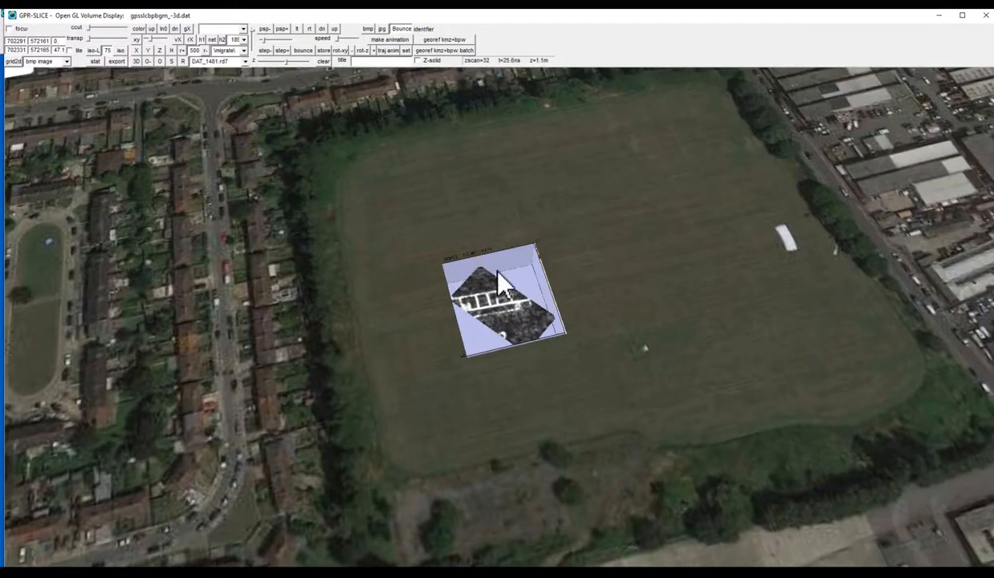
# Generate the lit isosurface (iso-L) of the GPR volume in a close-up of the virtual excavation.
pyautogui.moveTo(497, 273)
pyautogui.mouseDown()
pyautogui.moveTo(505, 290)
pyautogui.moveTo(503, 276)
pyautogui.moveTo(492, 288)
pyautogui.mouseUp()
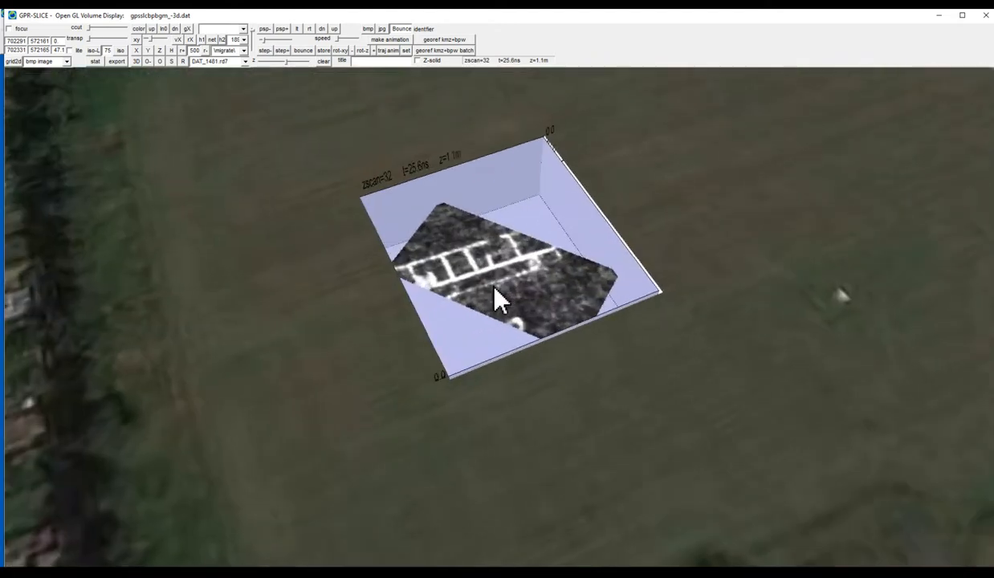
pyautogui.click(97, 49)
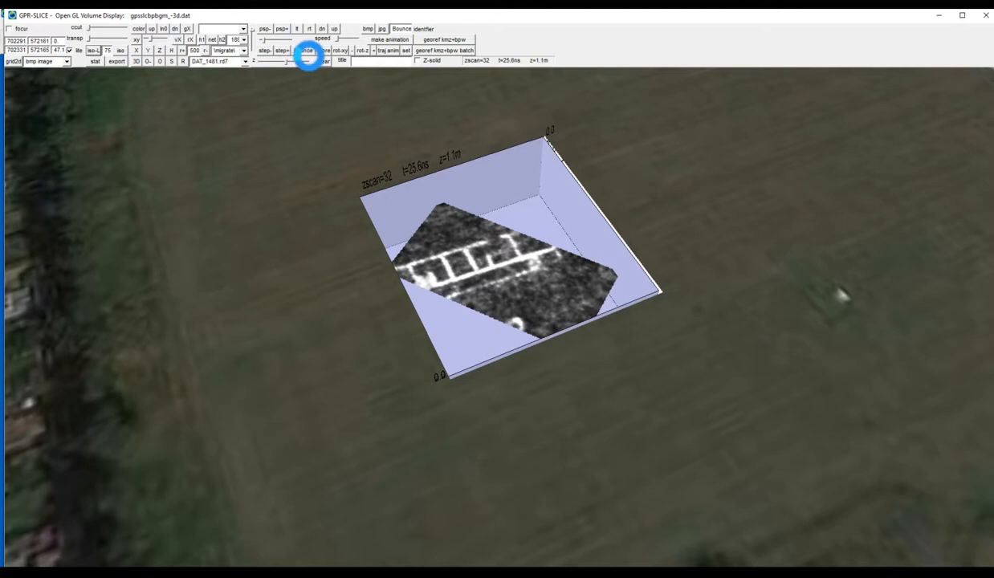
pyautogui.click(307, 53)
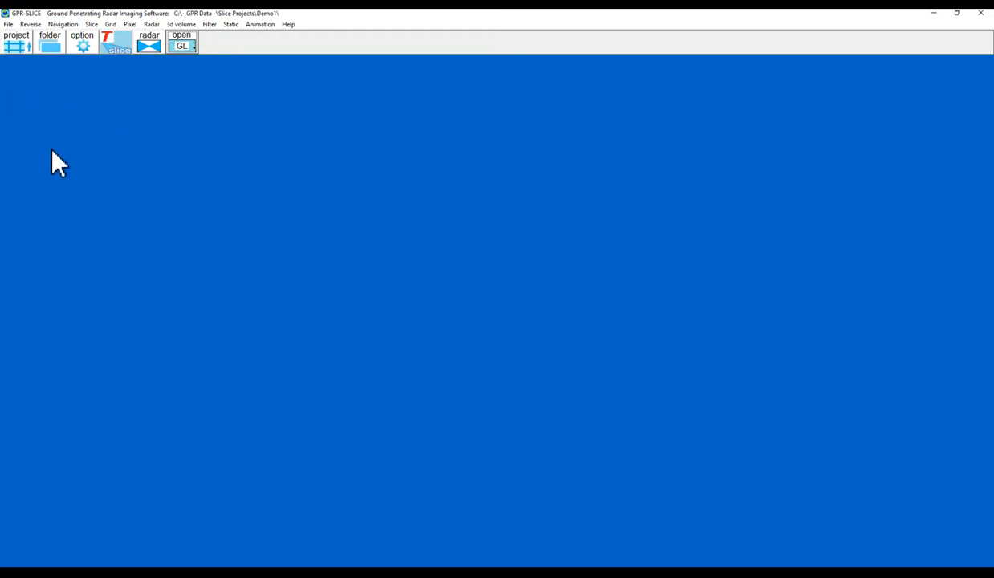
# Create a new survey project named CX_Demo with Mala CX12 as the equipment type.
pyautogui.click(8, 24)
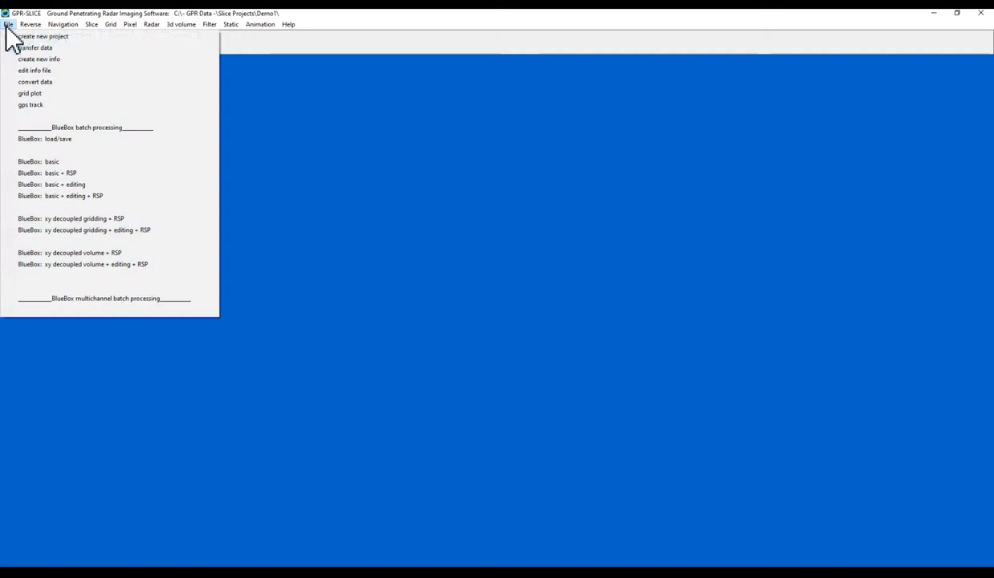
pyautogui.click(19, 36)
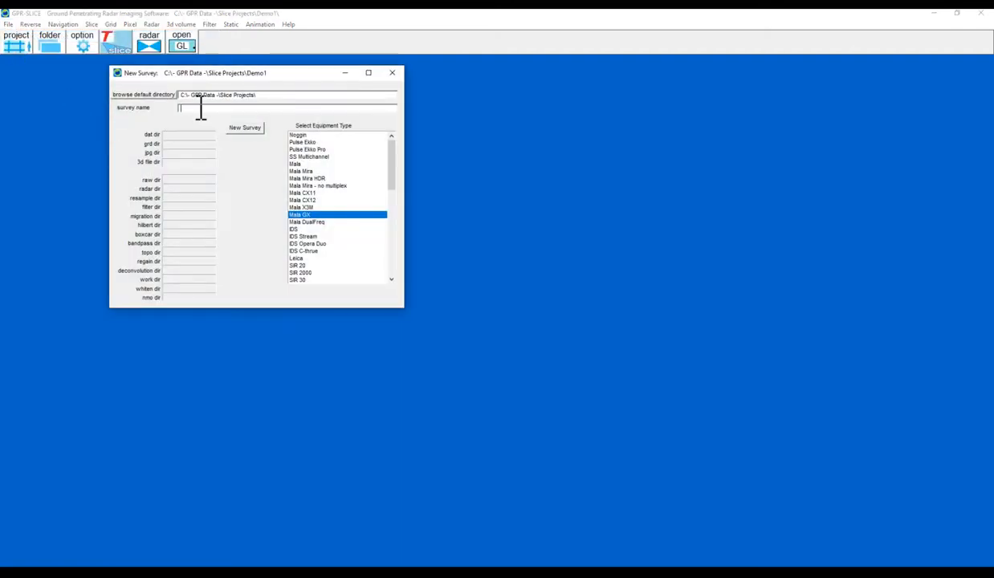
pyautogui.click(201, 108)
pyautogui.write('cX_Demo')
pyautogui.click(312, 200)
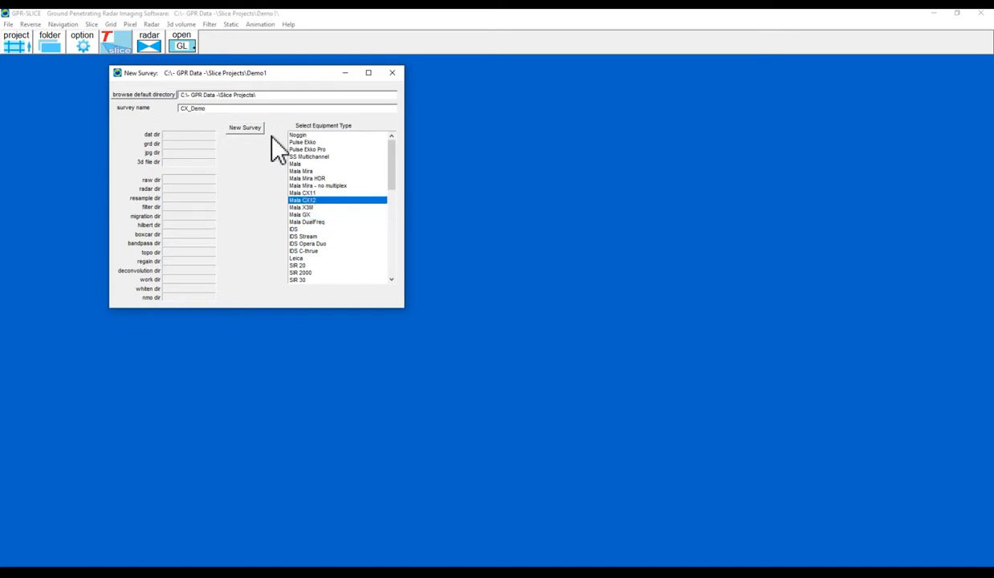
pyautogui.click(245, 129)
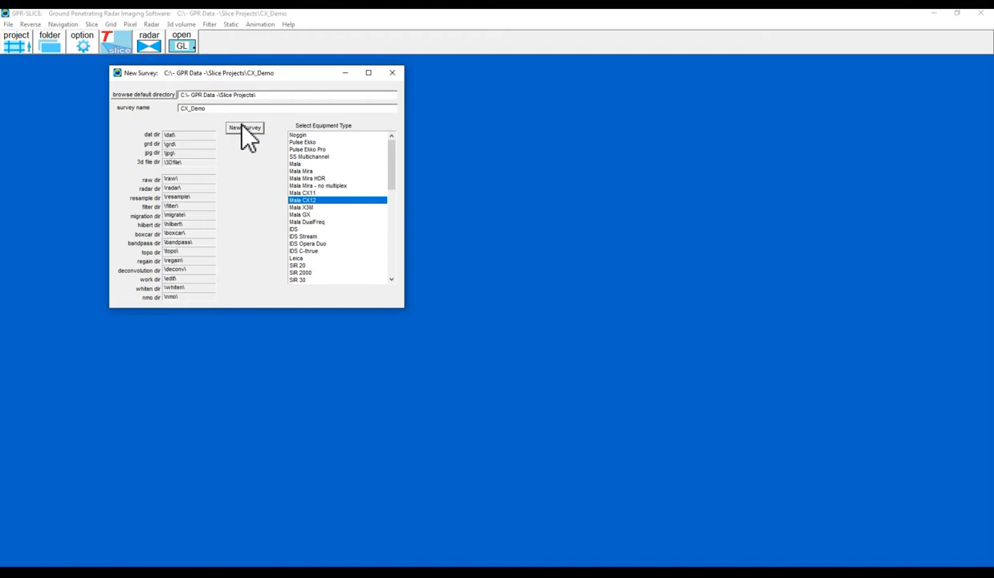
# Switch to File Explorer and copy all six 3D_0015 files from the Sumpan Office folder into CX_Demo's raw folder.
pyautogui.hotkey('alt', 'Tab')
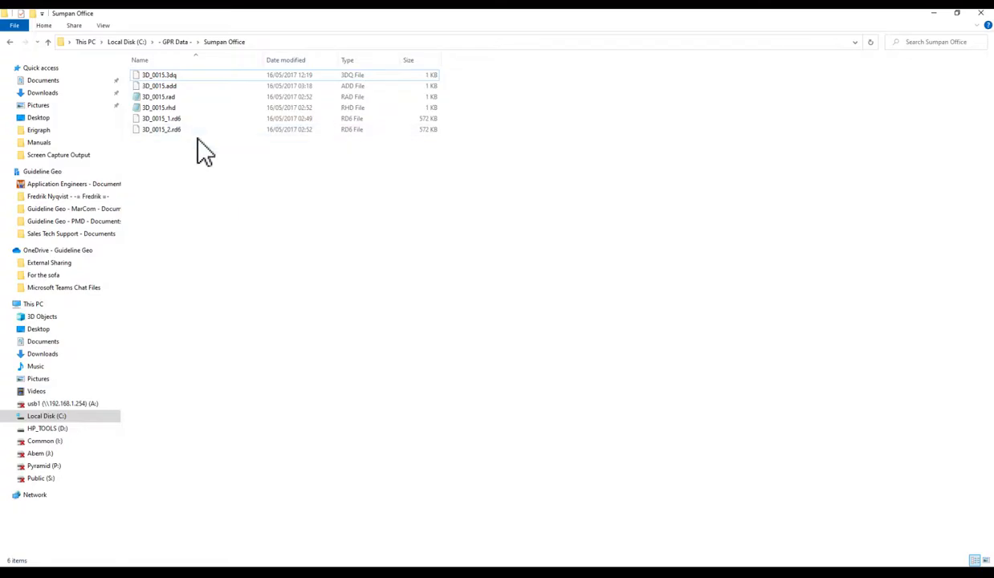
pyautogui.click(165, 75)
pyautogui.keyDown('shift'); pyautogui.click(164, 130); pyautogui.keyUp('shift')
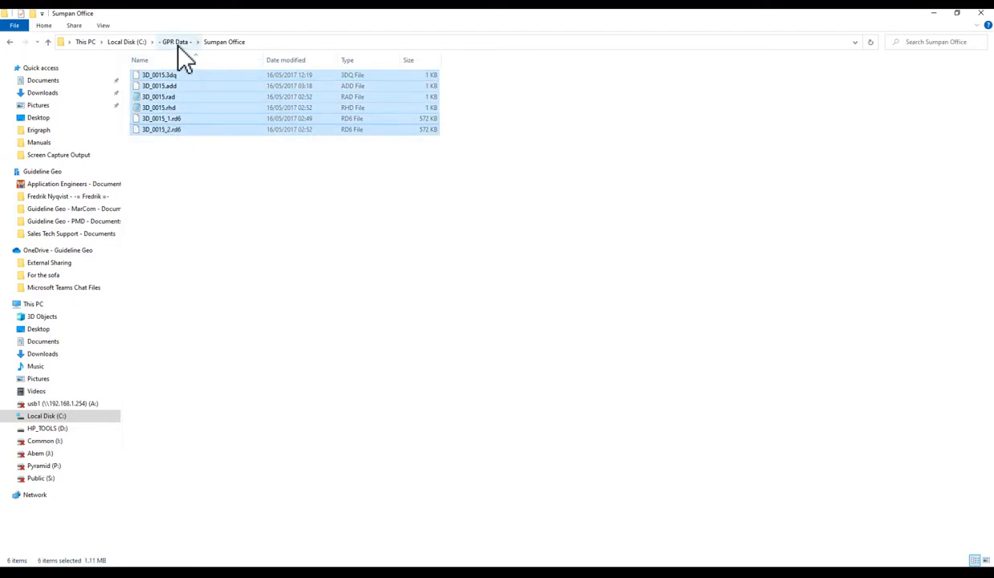
pyautogui.hotkey('alt', 'Tab')
pyautogui.hotkey('alt', 'Tab')
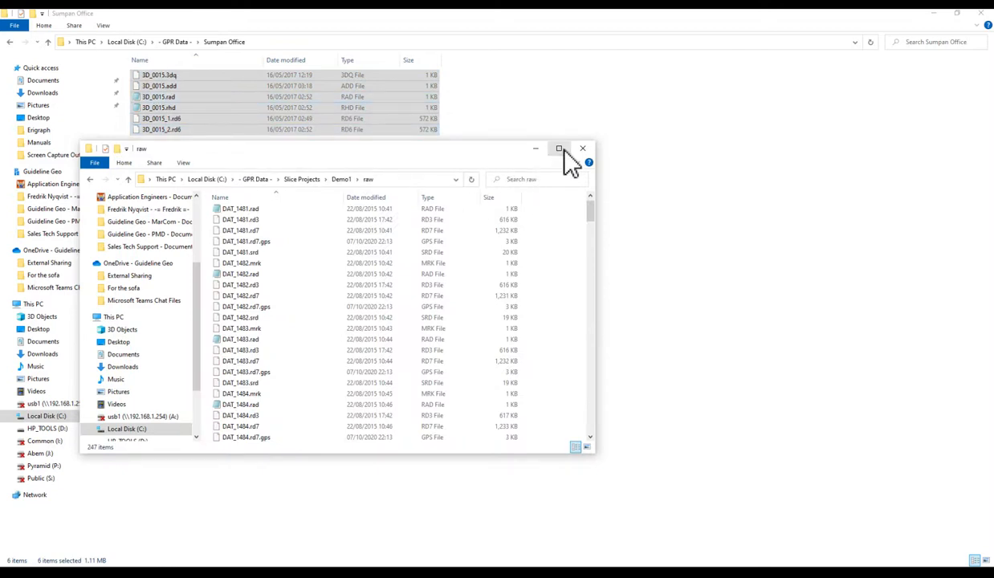
pyautogui.click(561, 149)
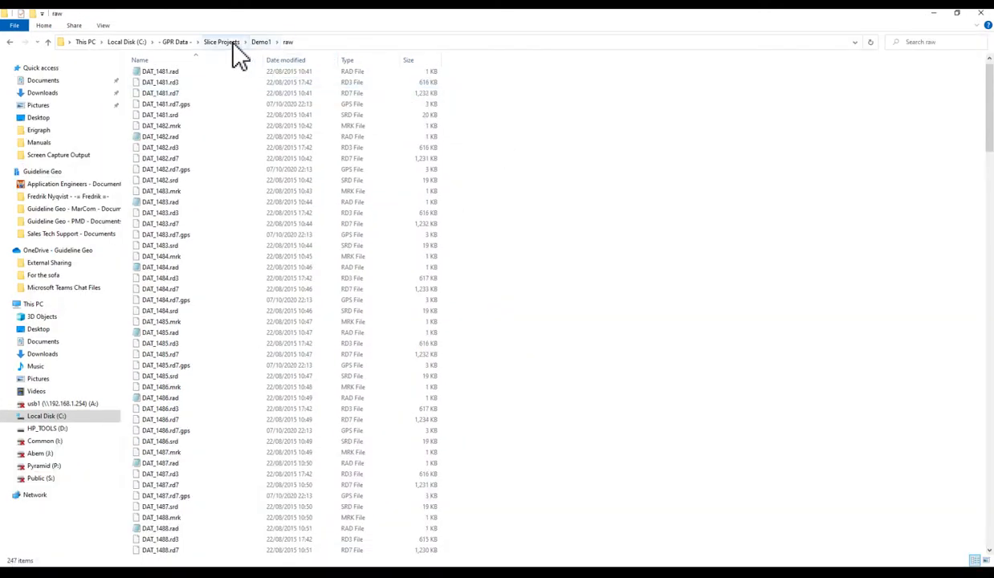
pyautogui.click(225, 43)
pyautogui.doubleClick(156, 74)
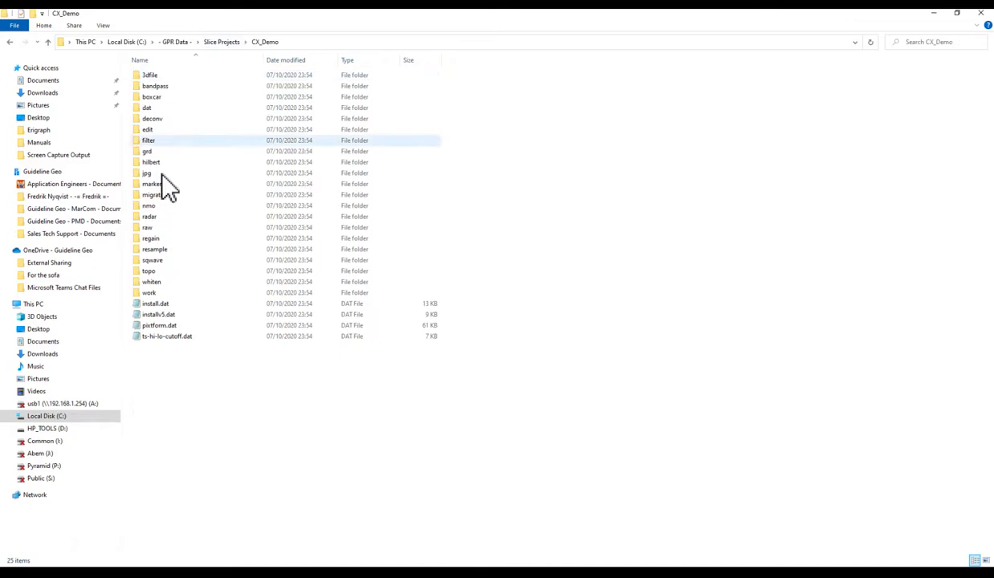
pyautogui.doubleClick(148, 228)
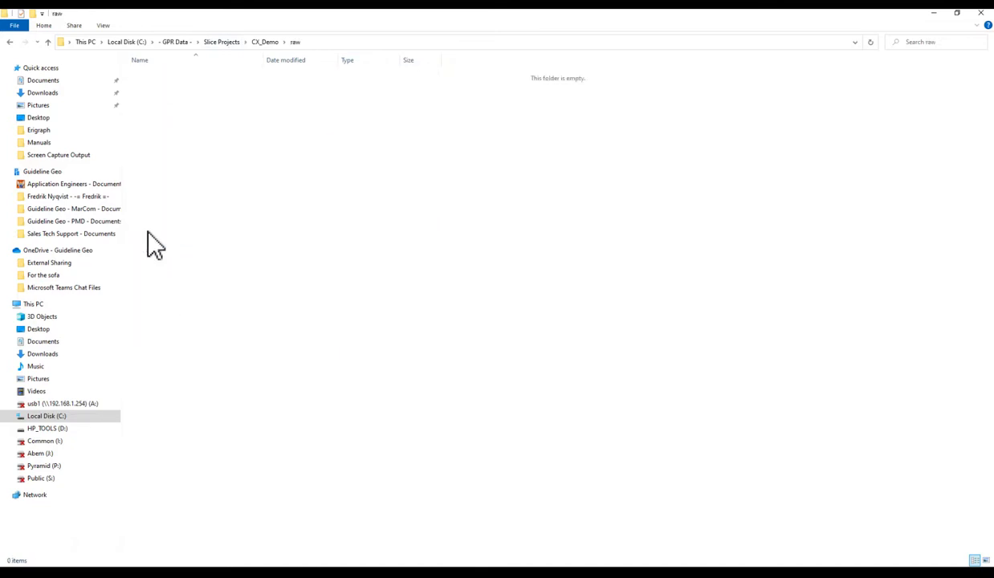
pyautogui.hotkey('ctrl', 'v')
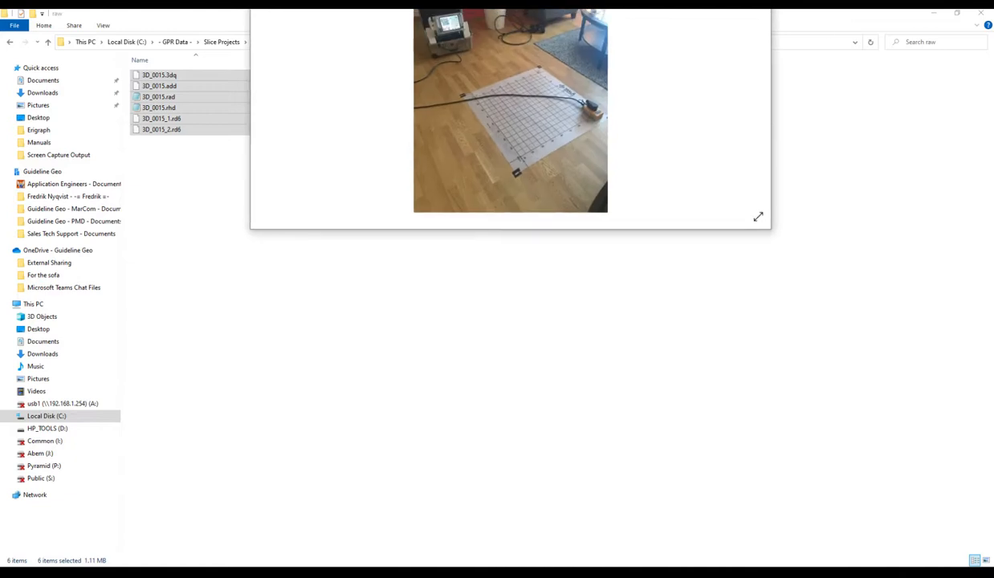
# View the survey setup photo CX1.jpg, close it, and return to GPR-SLICE.
pyautogui.moveTo(553, 0); pyautogui.dragTo(410, 120)
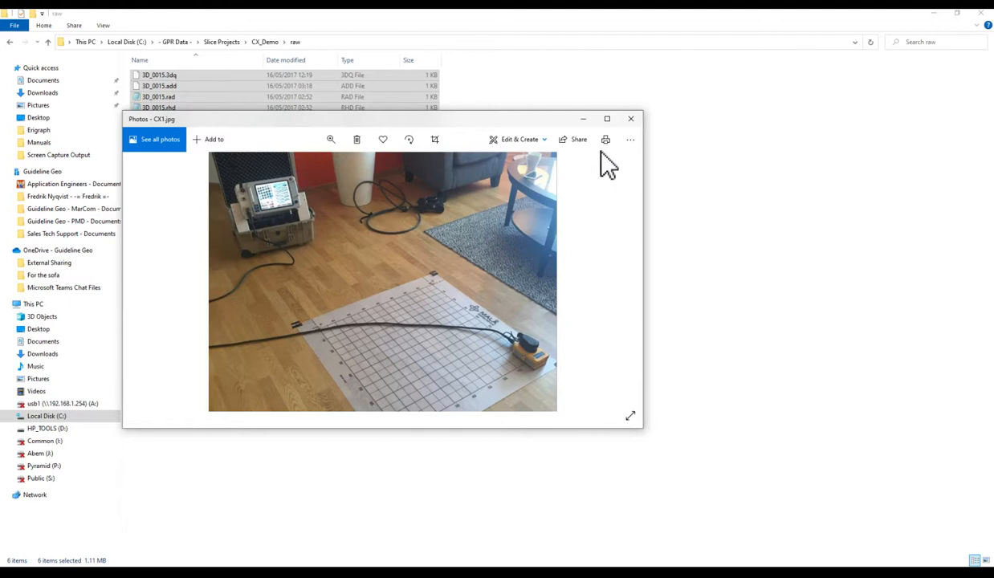
pyautogui.click(633, 119)
pyautogui.click(932, 16)
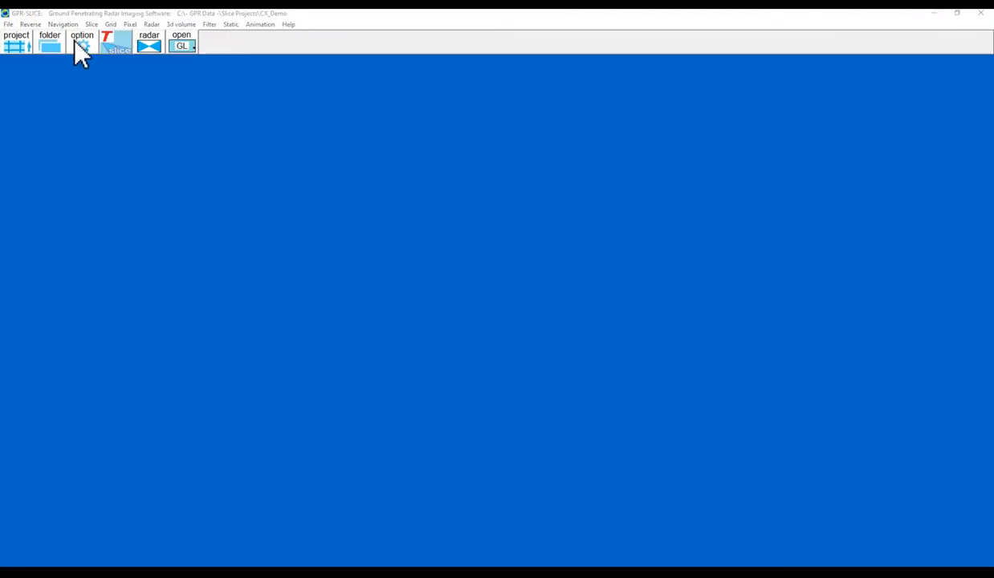
# Set the range axis and depth axis units to centimetres in the plot options and close them.
pyautogui.click(74, 42)
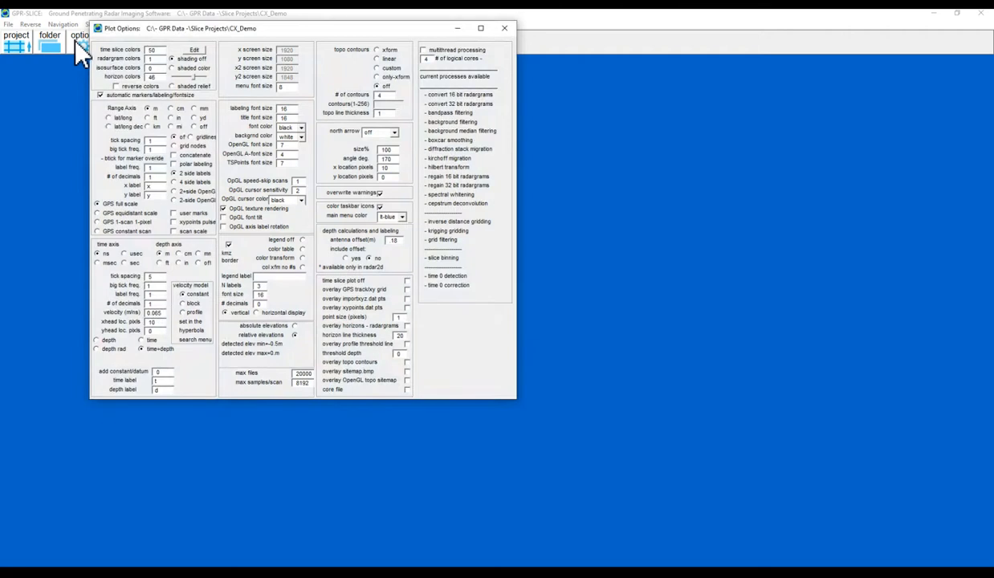
pyautogui.click(170, 108)
pyautogui.click(177, 254)
pyautogui.doubleClick(148, 276)
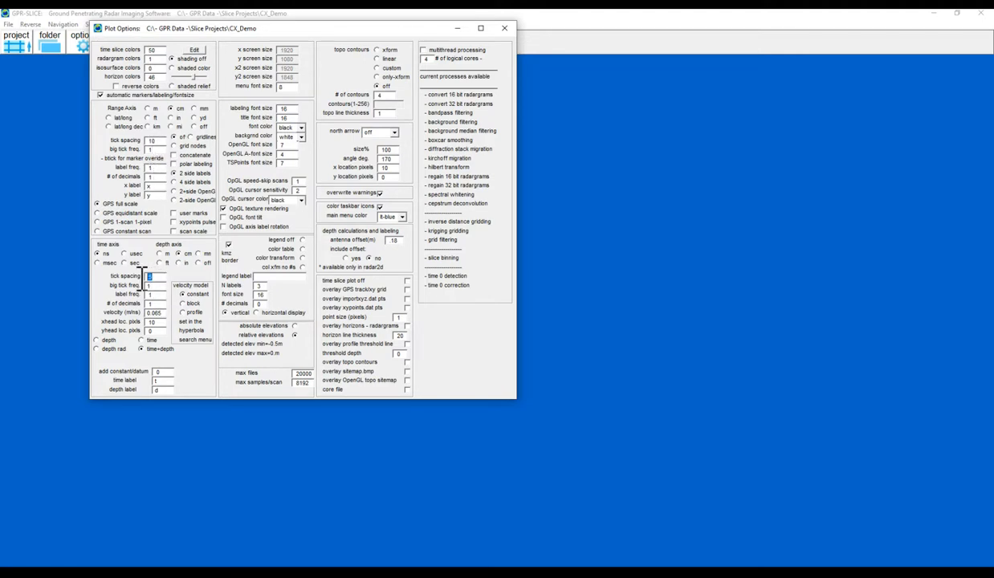
pyautogui.click(501, 29)
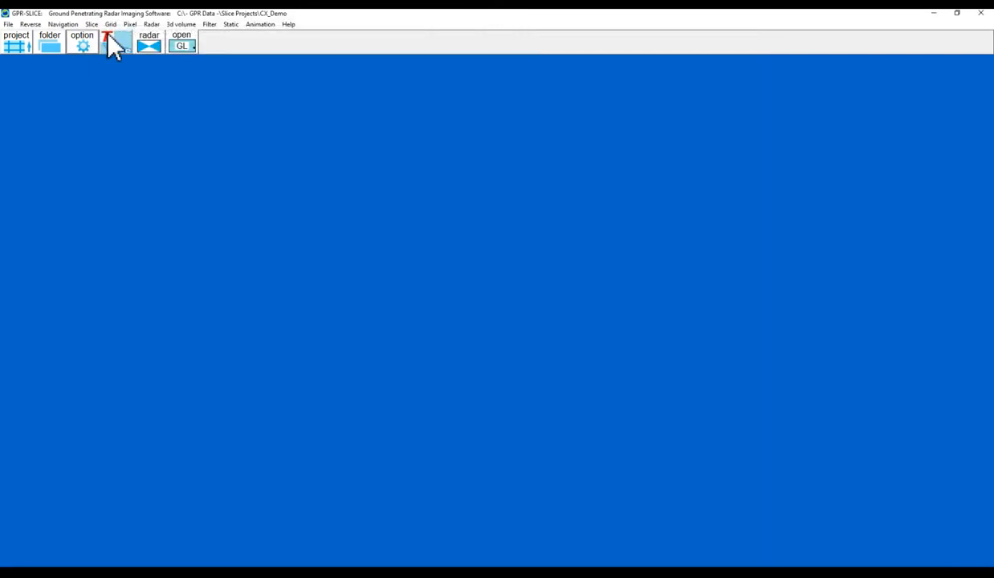
# Create the project's profile information files by importing with the Mala 3d *.rd6 X,Y format, and close the dialog.
pyautogui.click(9, 25)
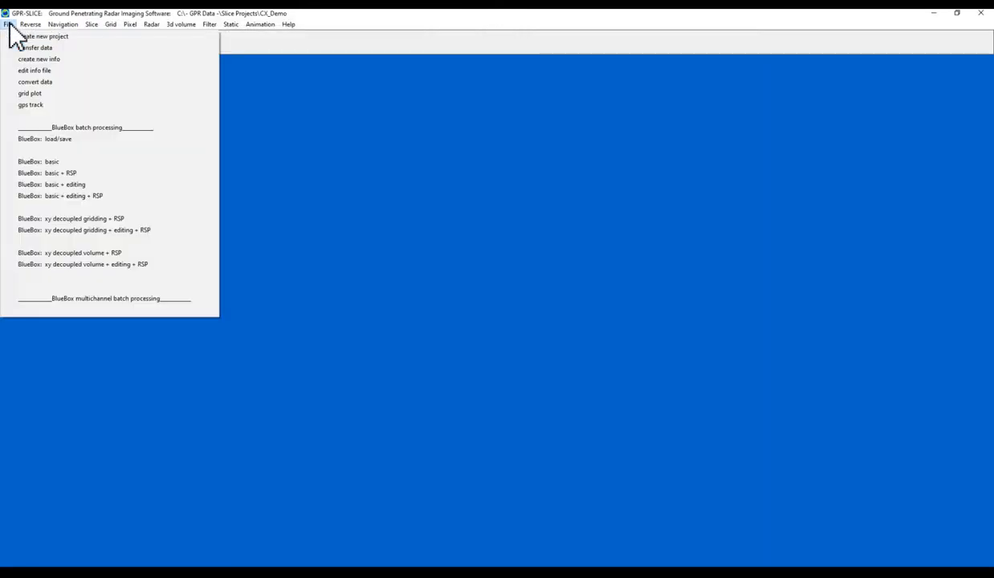
pyautogui.click(38, 59)
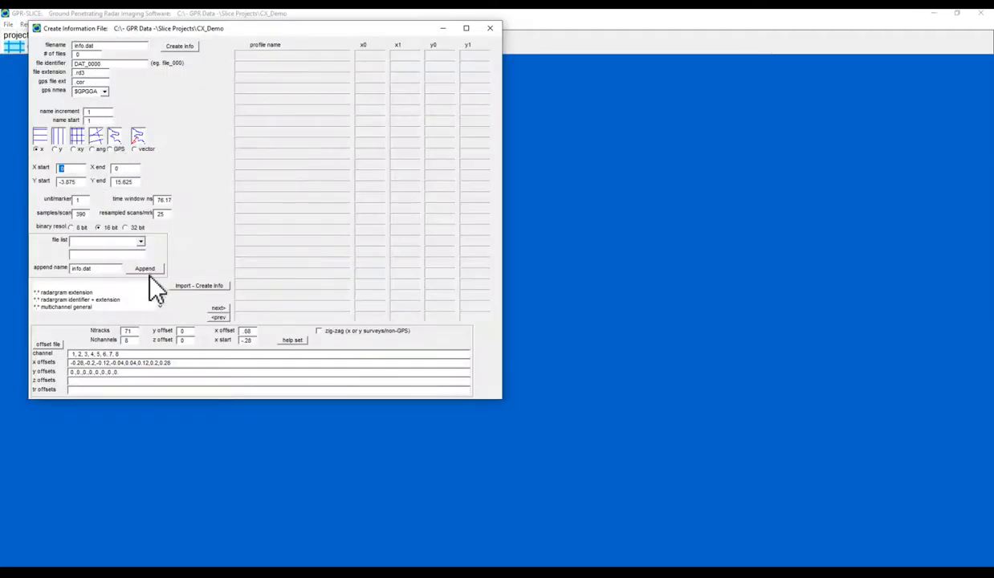
pyautogui.moveTo(159, 294); pyautogui.dragTo(159, 306)
pyautogui.click(66, 287)
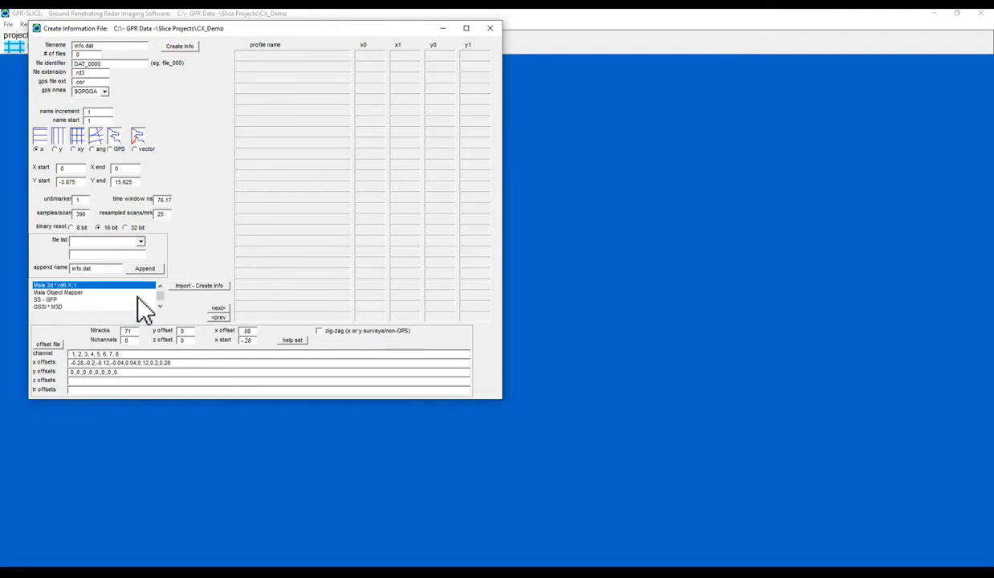
pyautogui.click(189, 287)
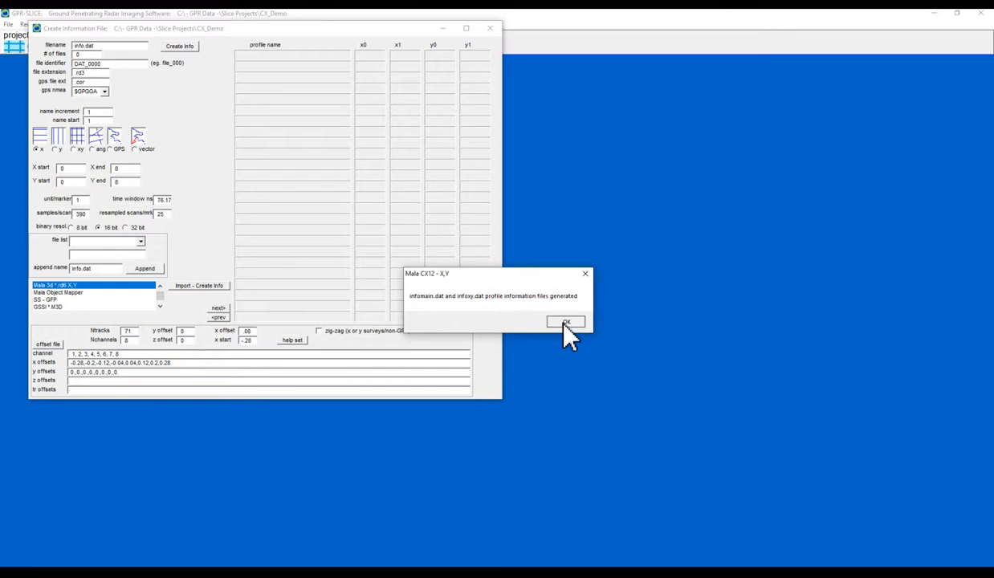
pyautogui.click(565, 321)
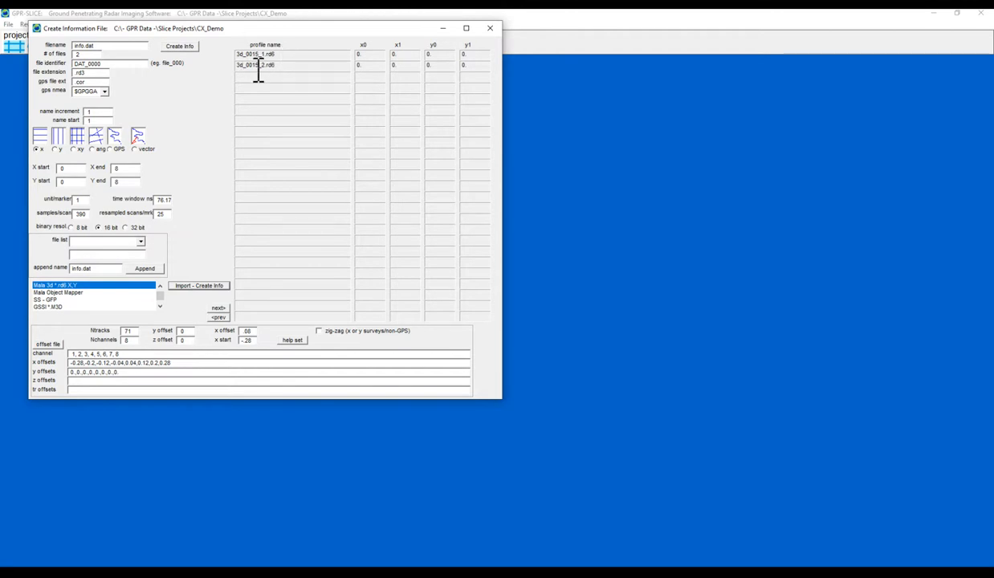
pyautogui.click(483, 28)
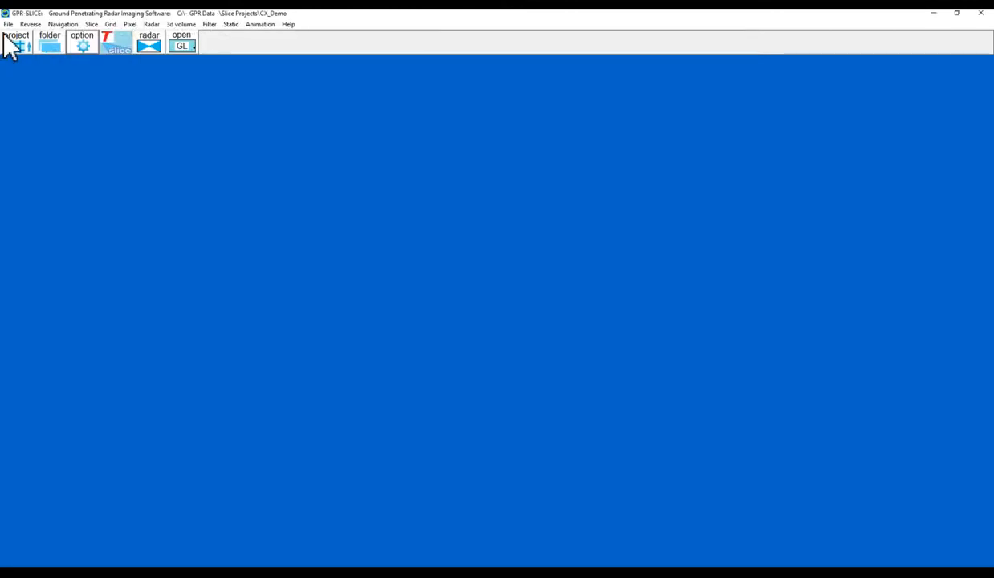
# Open the project's information file for editing and examine the profile names and coordinates listed in infoxy.dat.
pyautogui.click(8, 25)
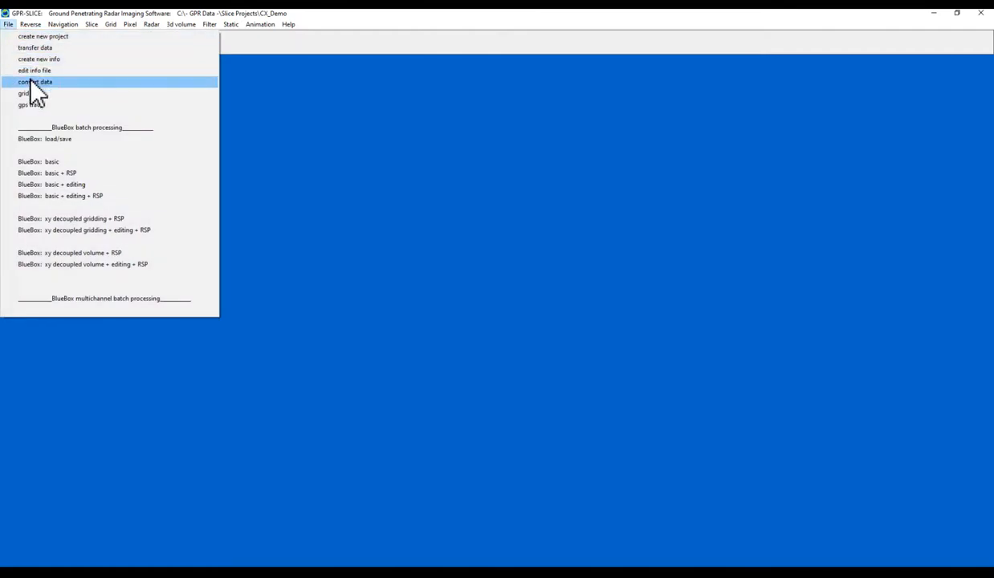
pyautogui.click(31, 70)
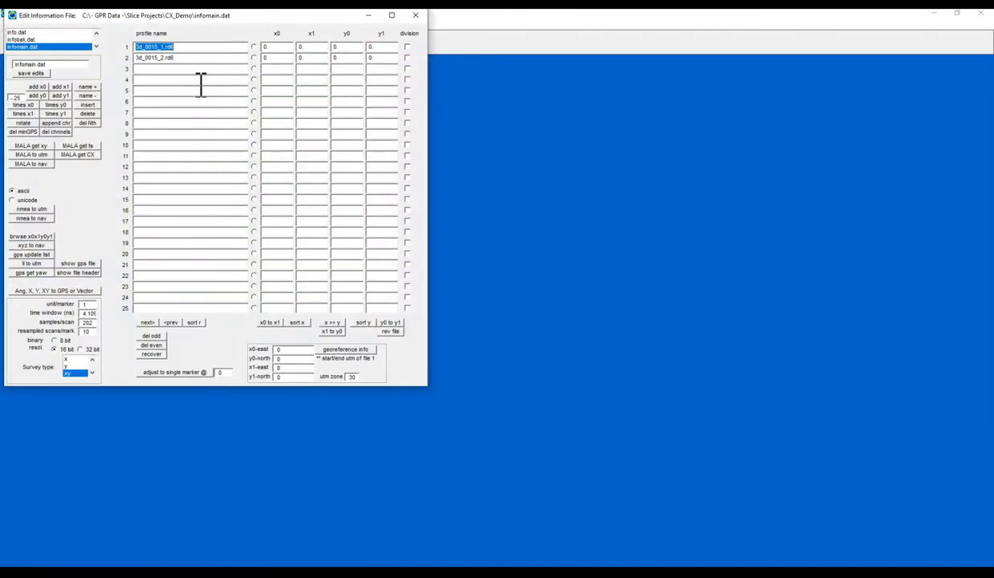
pyautogui.click(95, 45)
pyautogui.click(42, 47)
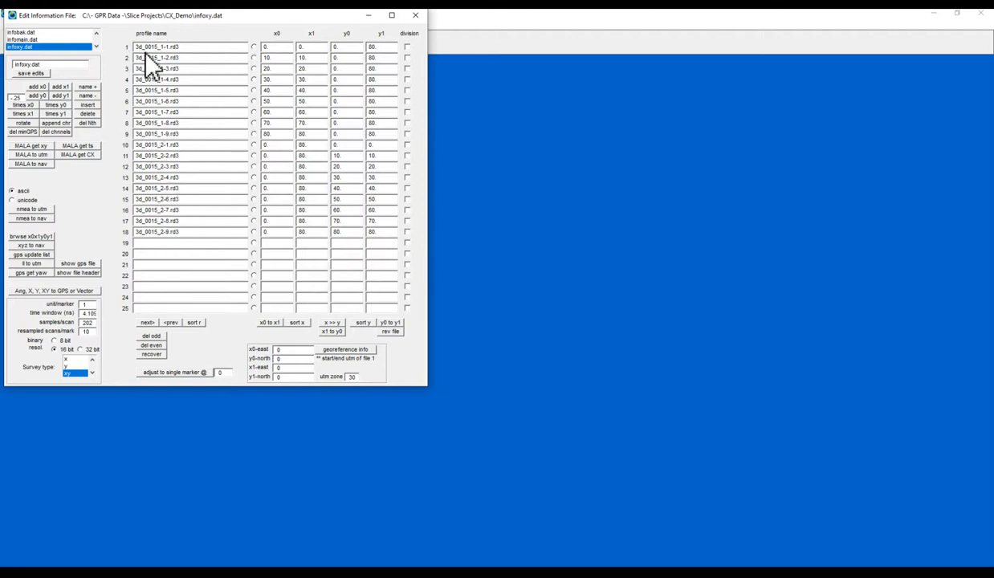
# Set unit/marker to 10 in both infomain.dat and infoxy.dat, save the edits, leave infomain.dat active and close the editor.
pyautogui.click(24, 39)
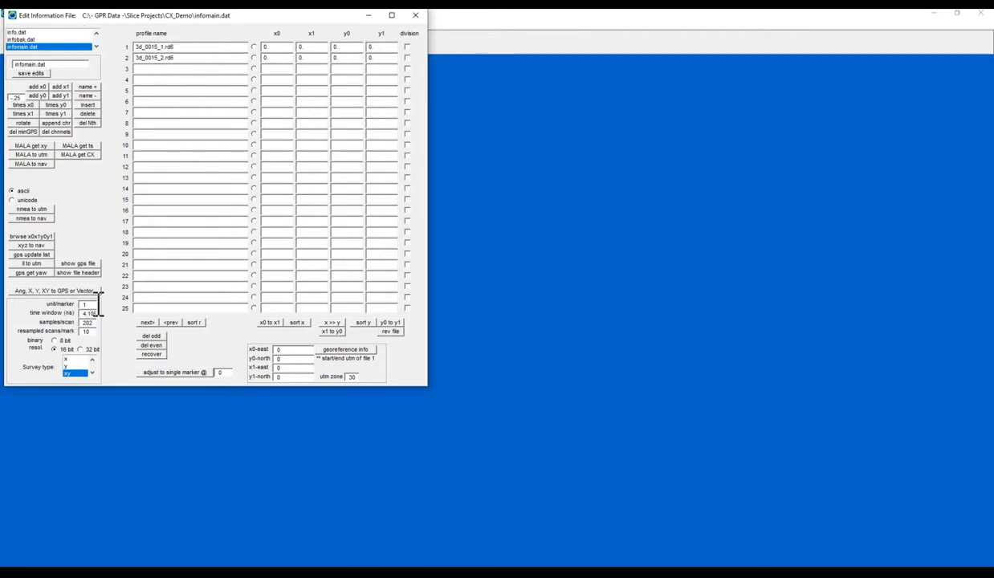
pyautogui.write('0')
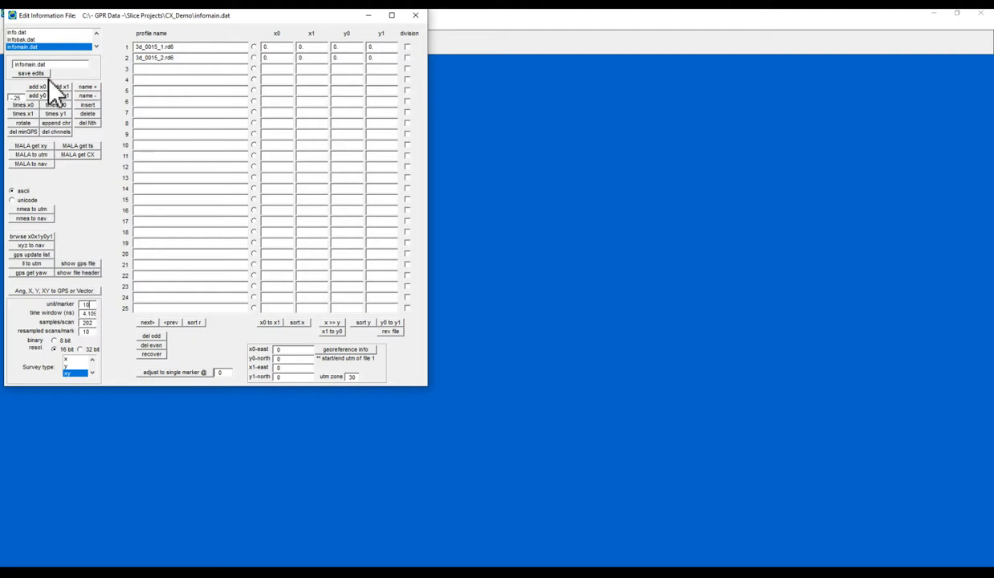
pyautogui.click(96, 46)
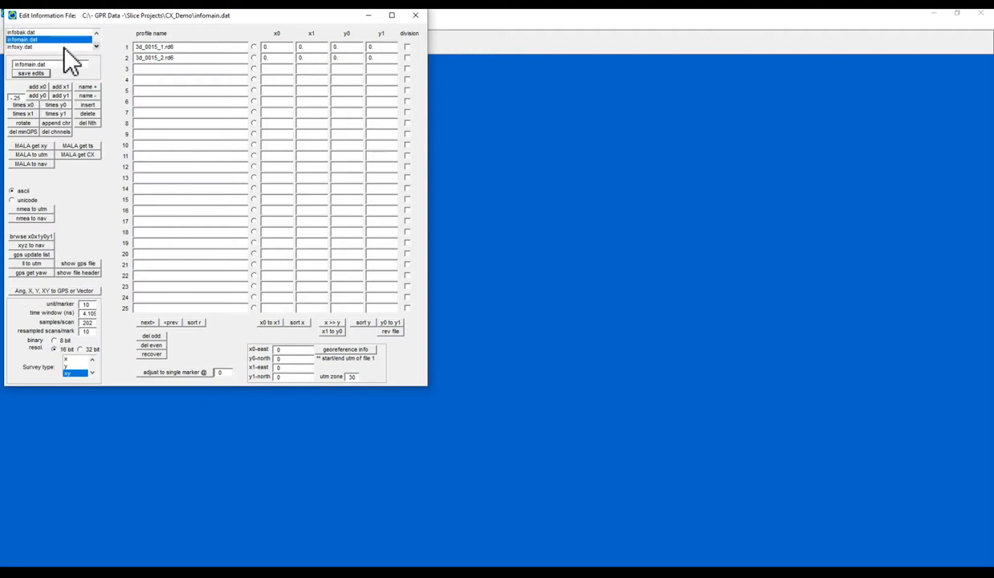
pyautogui.click(44, 47)
pyautogui.click(94, 306)
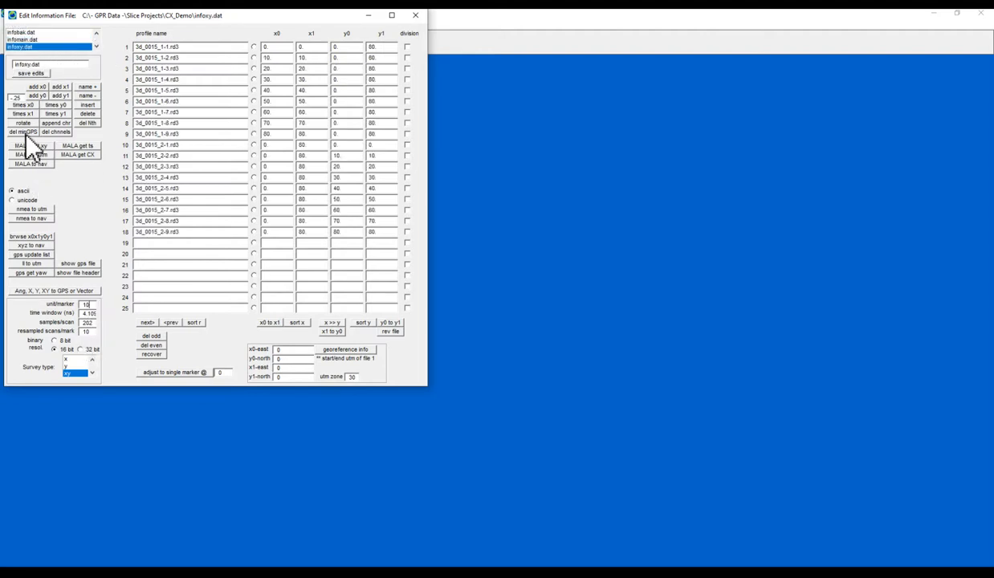
pyautogui.click(35, 39)
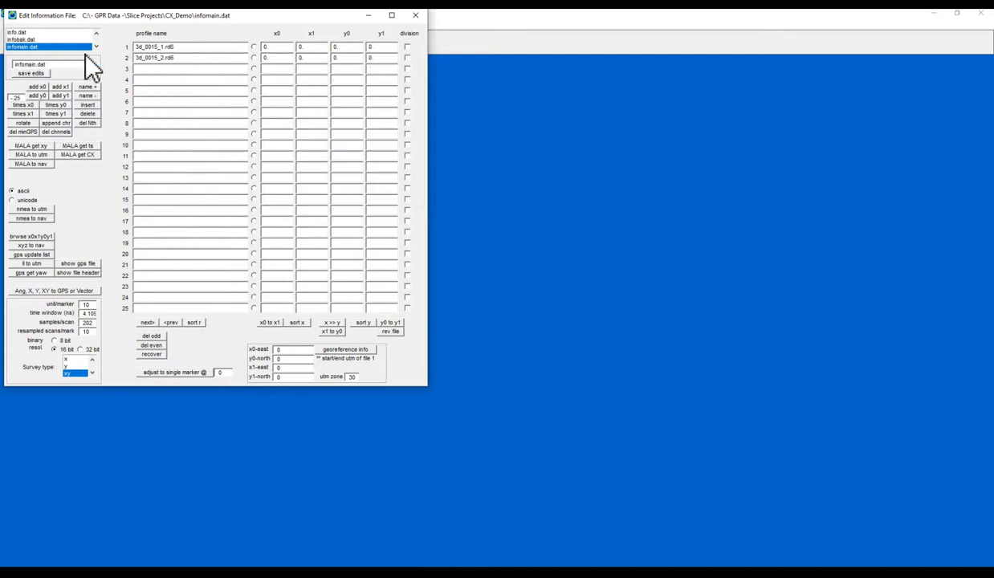
pyautogui.click(416, 14)
# Extract the individual X and Y lines from both 3d_0015 rd6 files with the Mala 3d rd6 extract xy conversion.
pyautogui.click(8, 24)
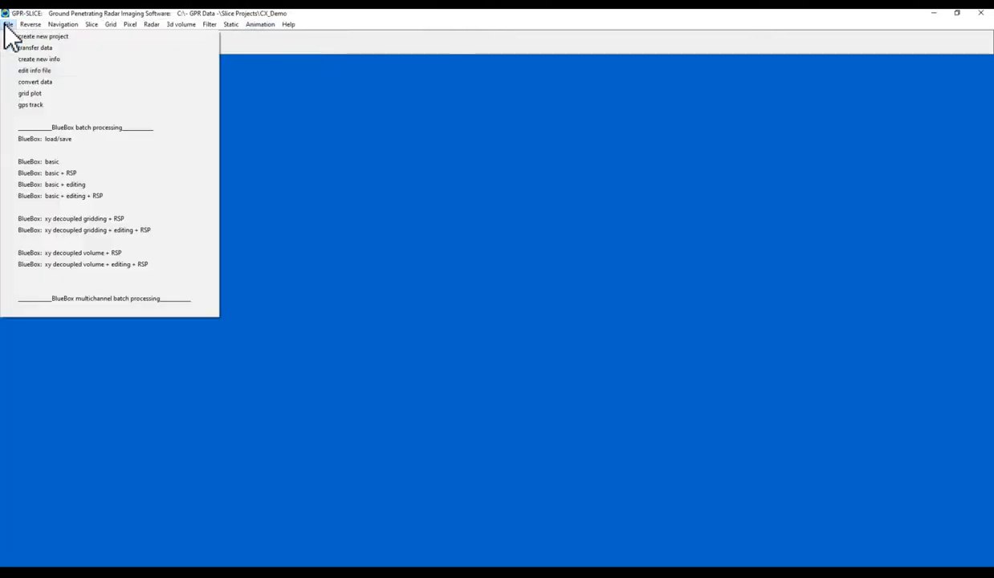
pyautogui.click(17, 78)
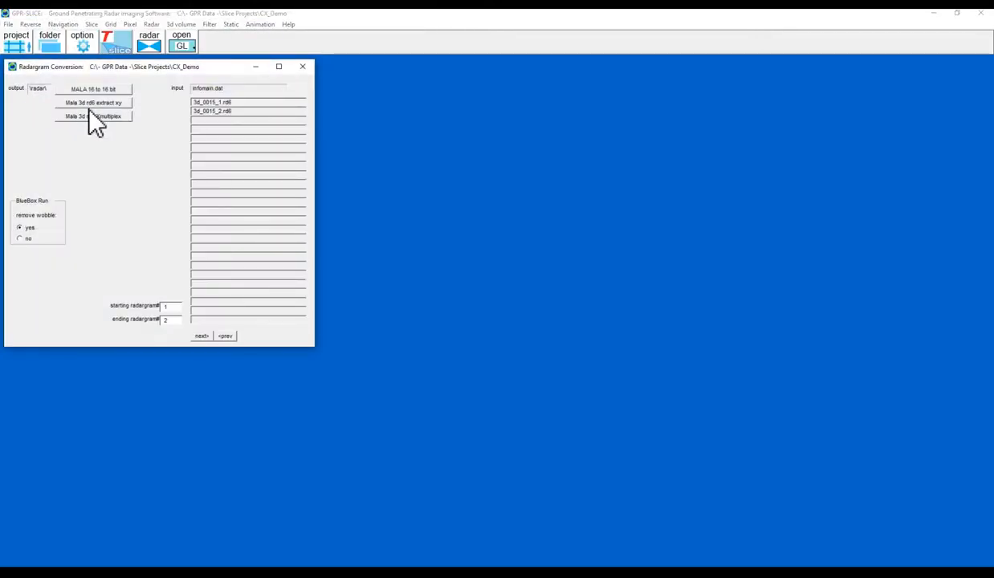
pyautogui.click(90, 105)
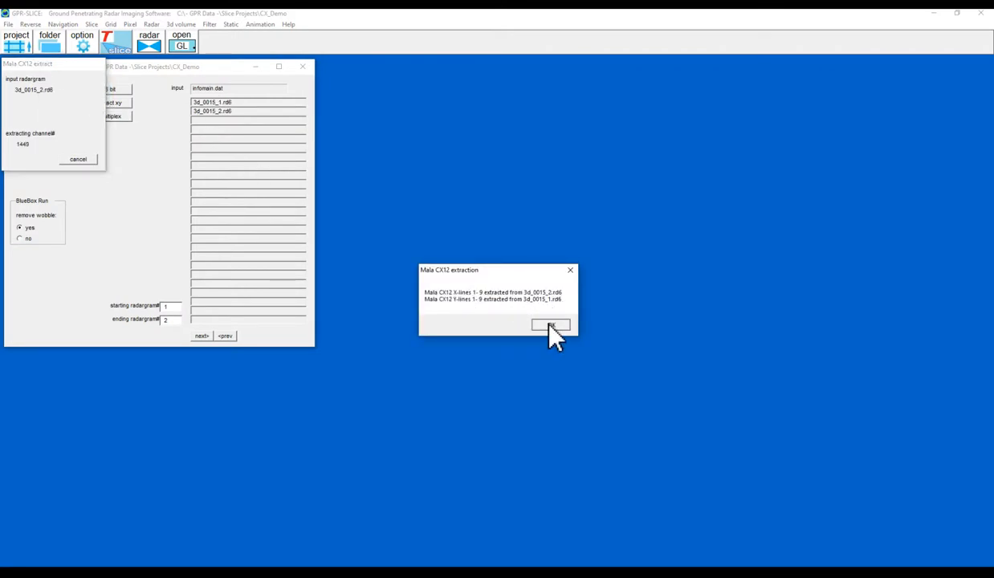
pyautogui.click(542, 324)
# Make infoxy.dat the active information file and close the information file editor.
pyautogui.click(8, 24)
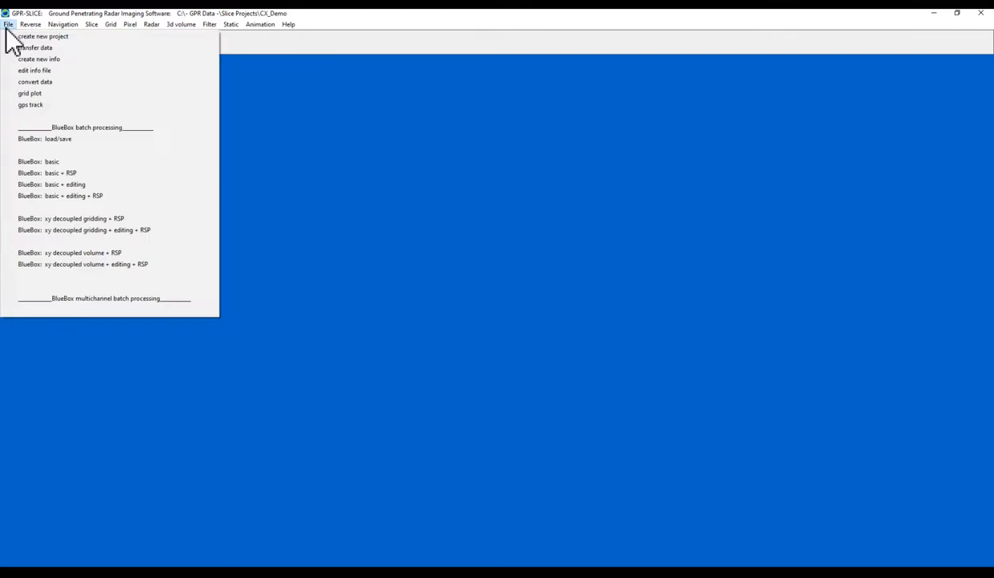
pyautogui.click(34, 71)
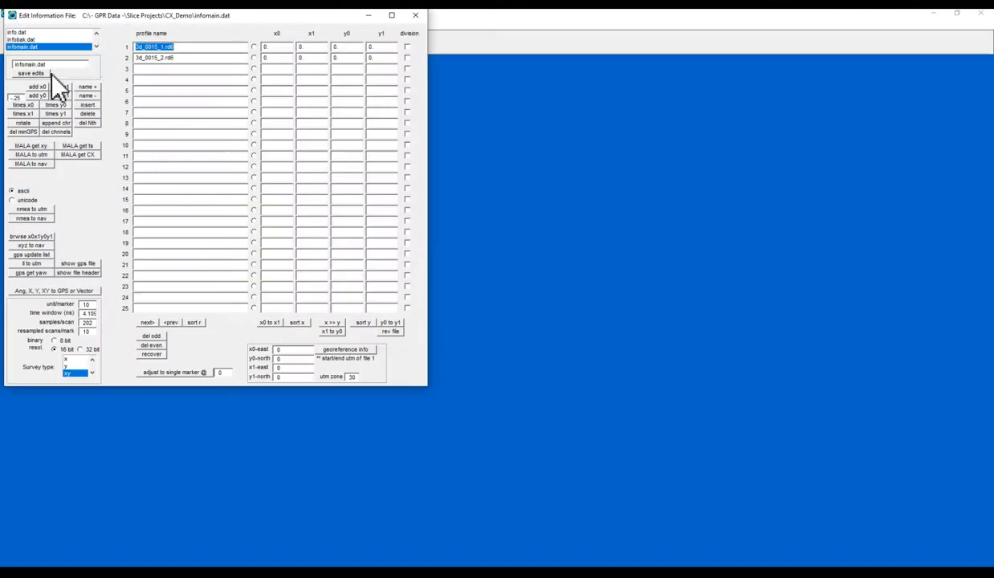
pyautogui.click(96, 46)
pyautogui.click(60, 47)
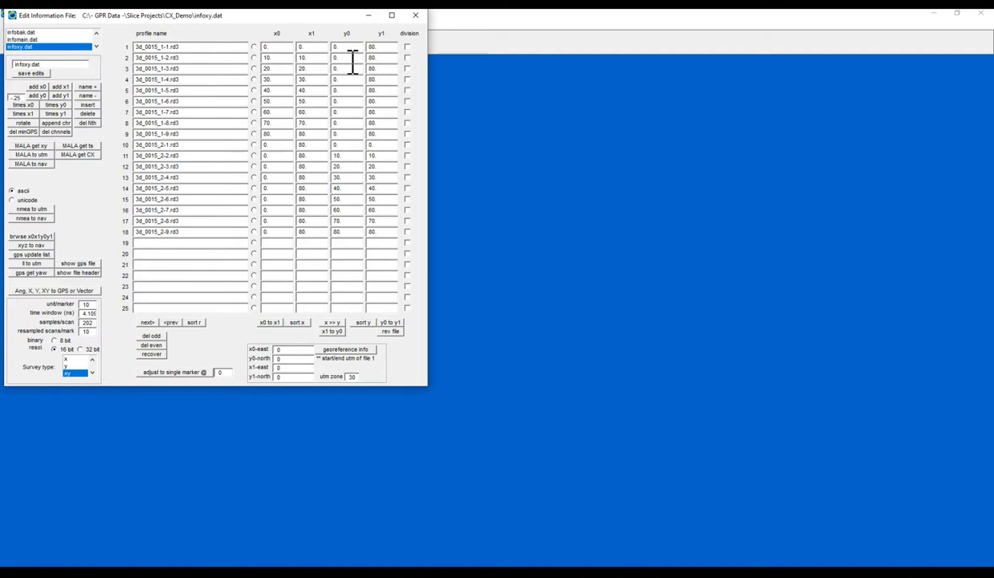
pyautogui.click(416, 15)
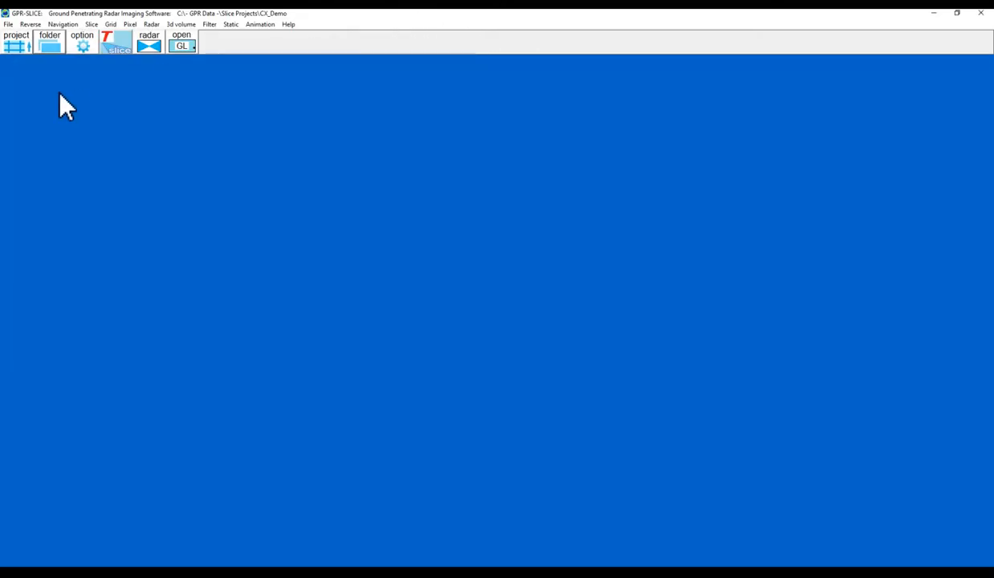
# Generate a gain curve for 3d_0015_1-1.rd3 in the MALA 16 to 16 bit conversion, and close the conversion windows.
pyautogui.click(8, 24)
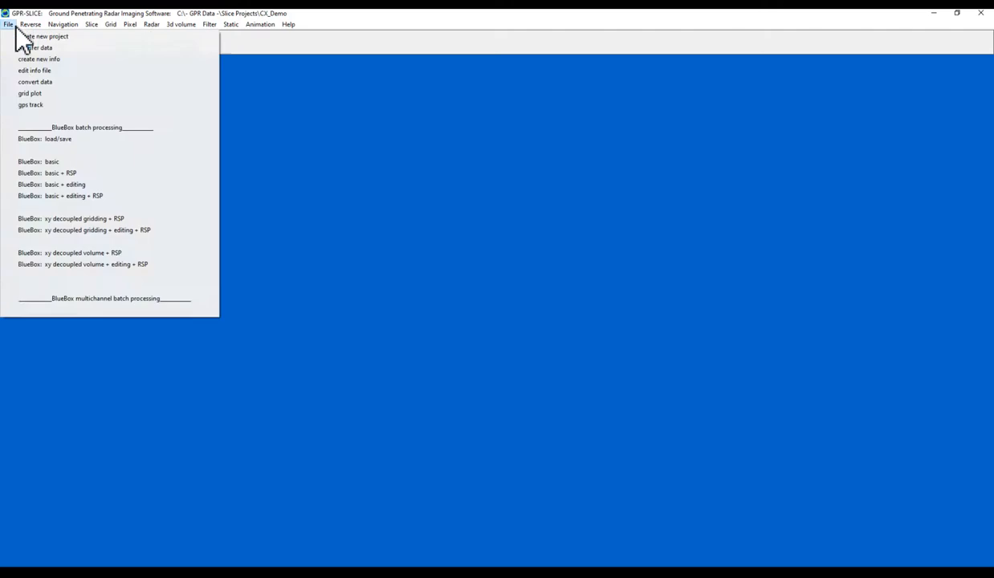
pyautogui.click(25, 82)
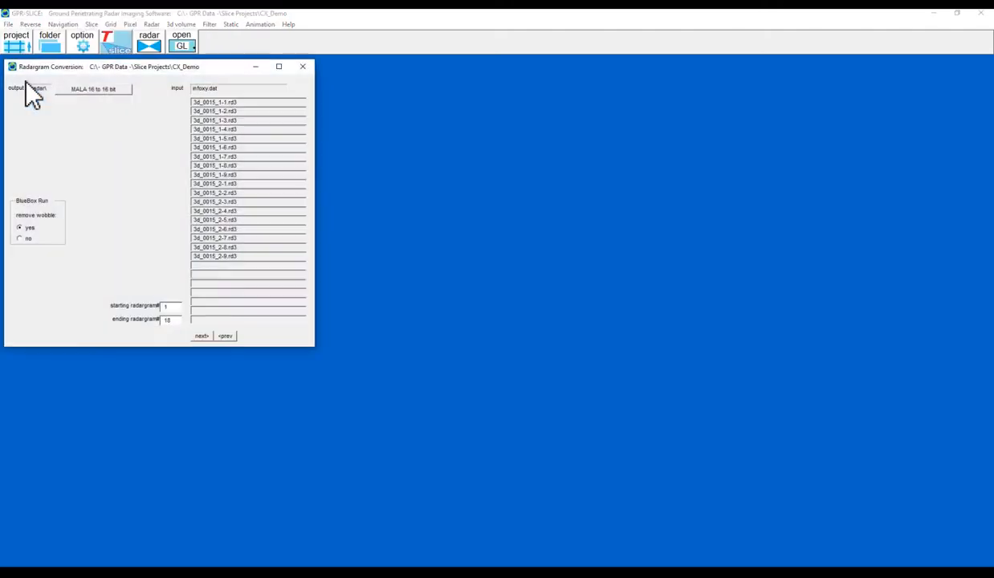
pyautogui.click(118, 90)
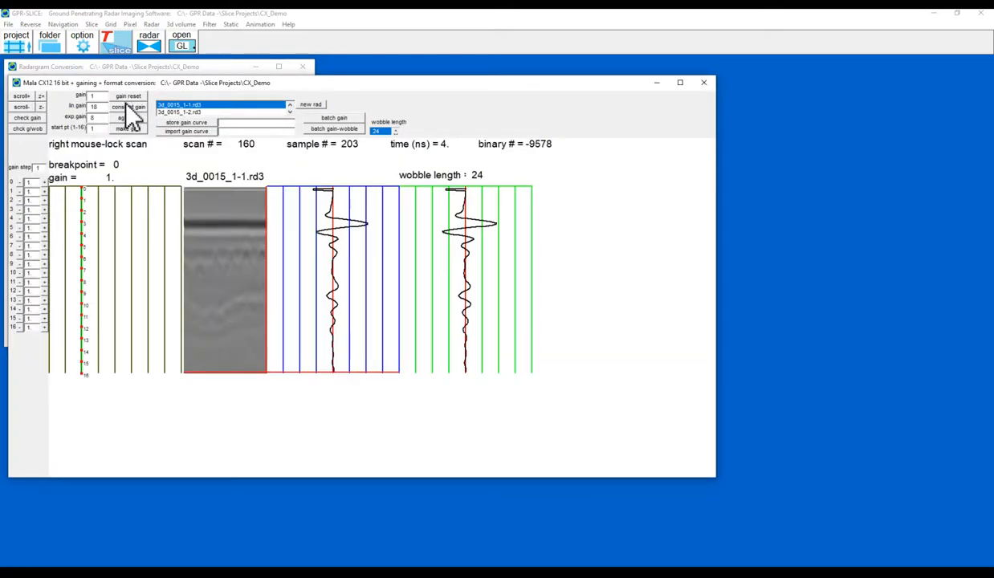
pyautogui.click(129, 127)
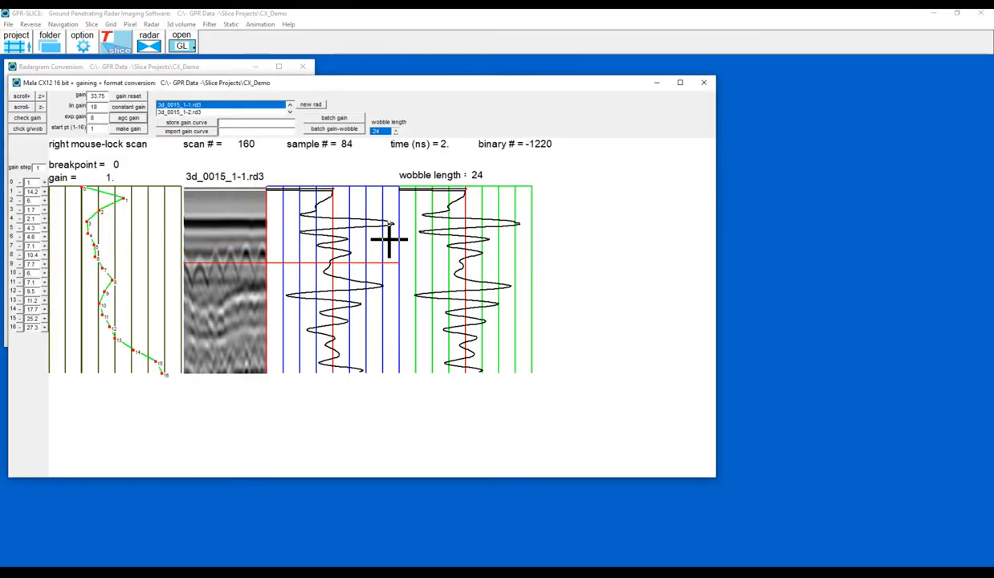
pyautogui.click(703, 82)
pyautogui.click(302, 67)
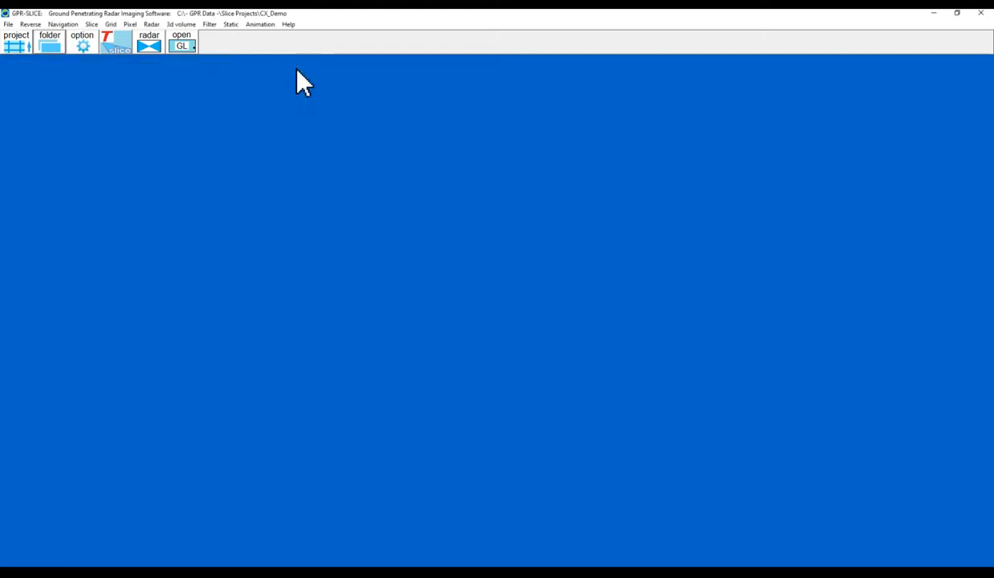
# Fit a hyperbola on radargram 3d_0015_1-1.rd3 in the filtering module's hyperbola search at 0.153 m/ns velocity, and return to the filter settings.
pyautogui.click(209, 25)
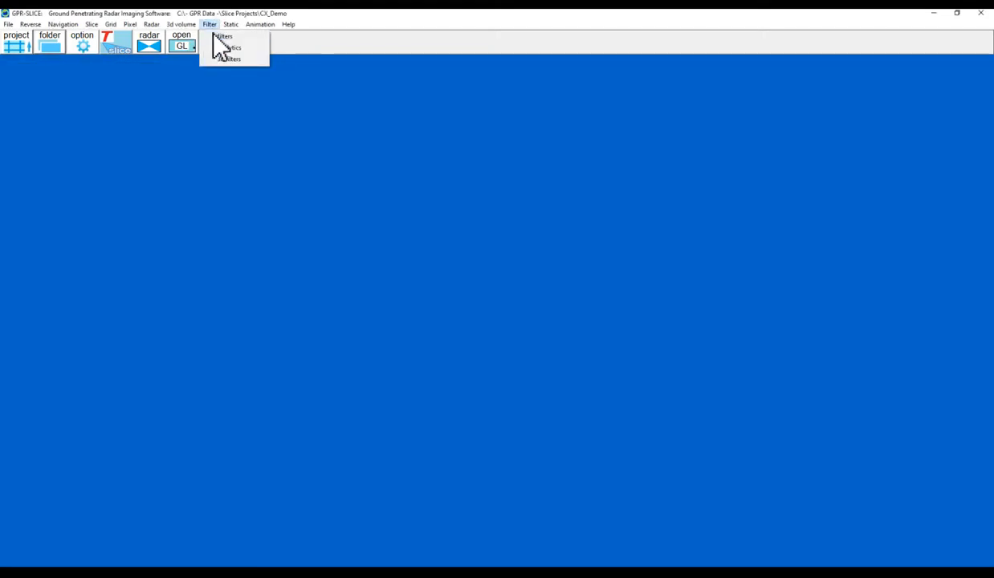
pyautogui.click(213, 37)
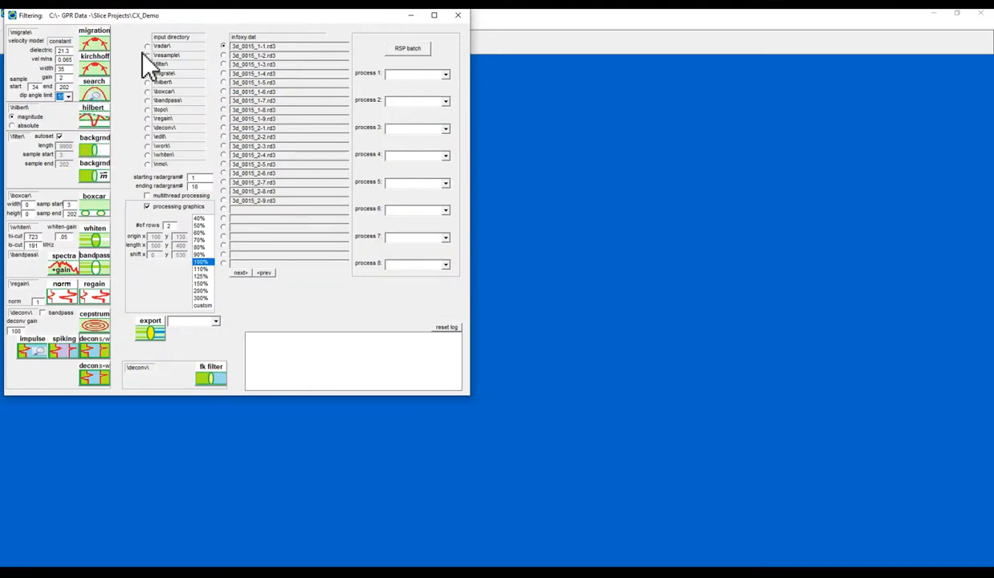
pyautogui.click(95, 89)
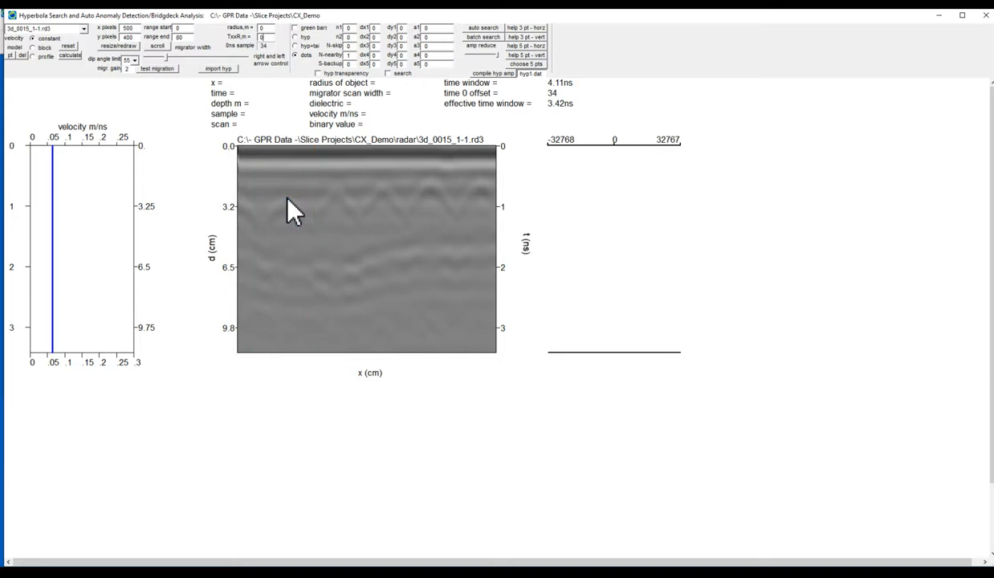
pyautogui.press('Right')
pyautogui.press('Right')
pyautogui.press('Right')
pyautogui.press('Right')
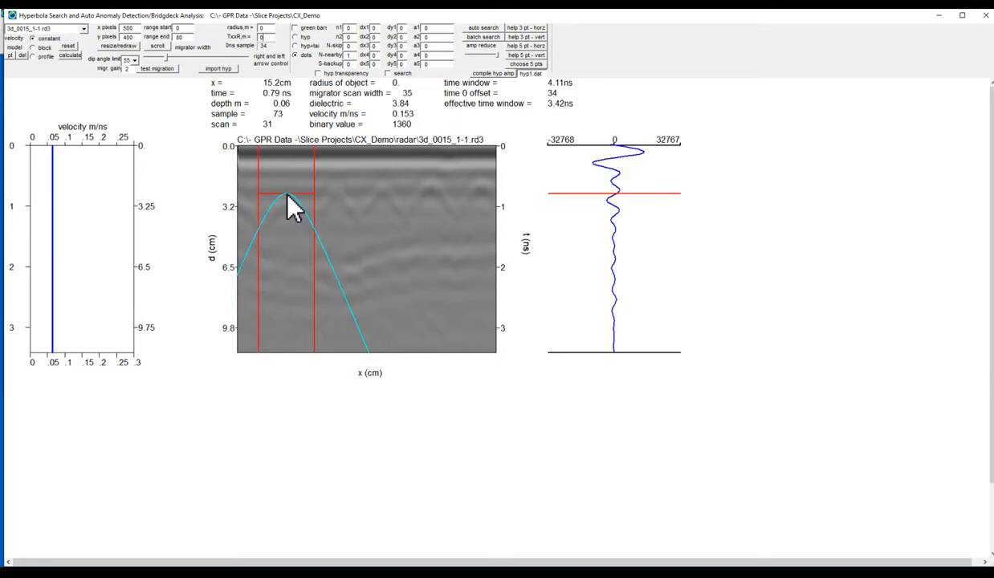
pyautogui.press('Left')
pyautogui.press('Left')
pyautogui.press('Left')
pyautogui.press('Left')
pyautogui.press('Left')
pyautogui.press('Right')
pyautogui.press('Right')
pyautogui.press('Right')
pyautogui.press('Right')
pyautogui.press('Right')
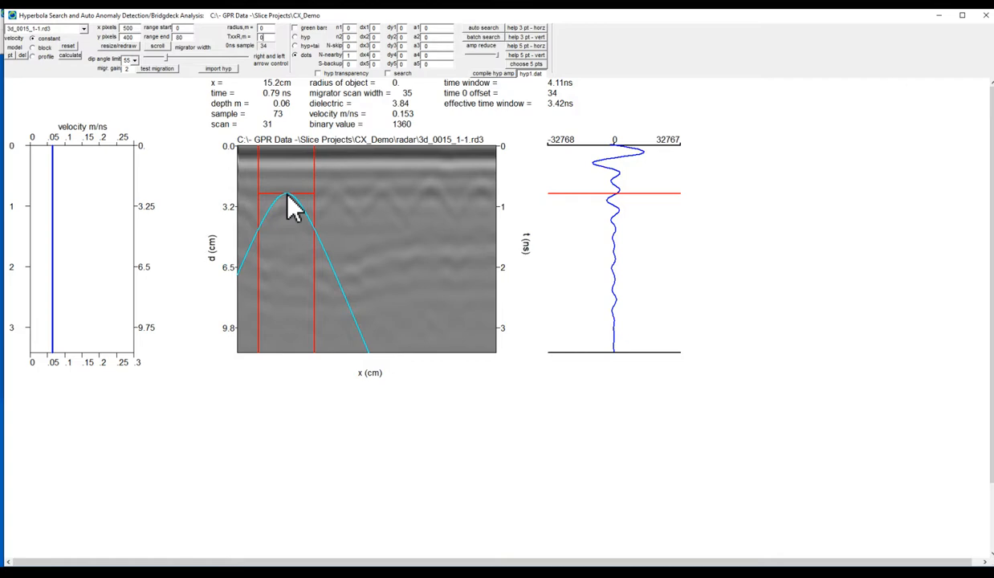
pyautogui.click(986, 16)
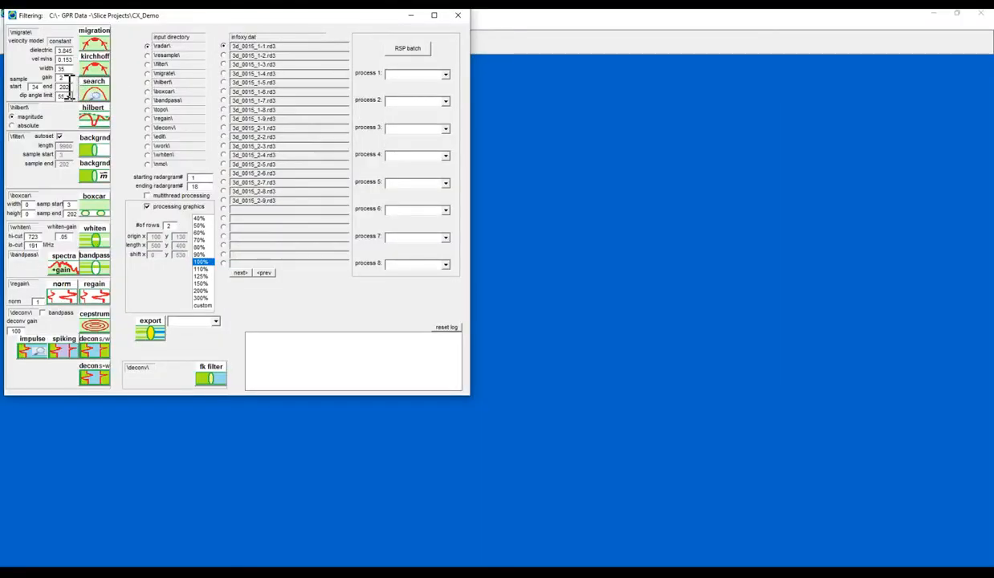
# Set the migration gain to 5 and the migration width to 45.
pyautogui.moveTo(67, 78); pyautogui.dragTo(52, 78)
pyautogui.write('5')
pyautogui.doubleClick(61, 68)
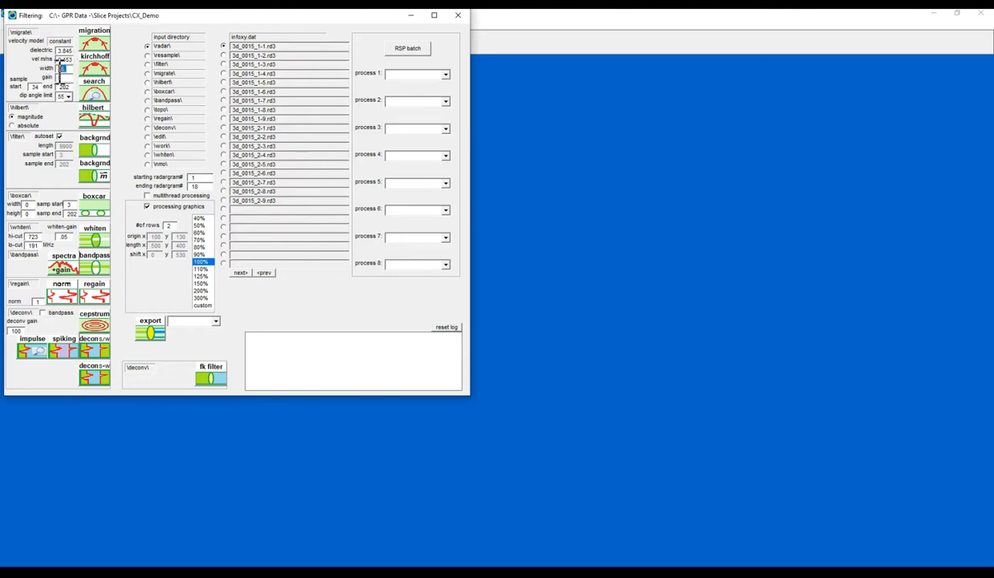
pyautogui.write('40')
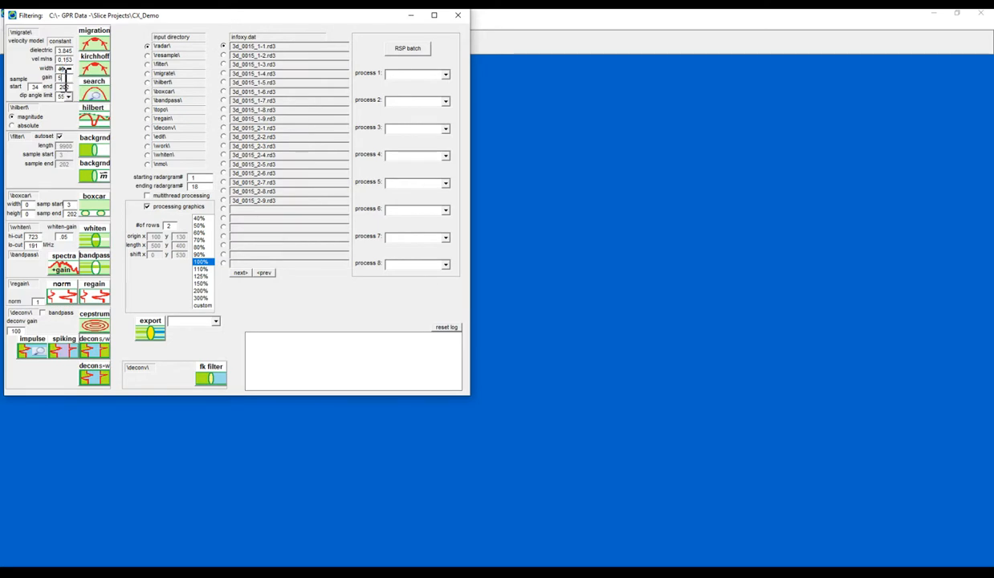
# Set the bandpass filter's high cut to 4000 MHz and low cut to 1200 MHz.
pyautogui.doubleClick(33, 237)
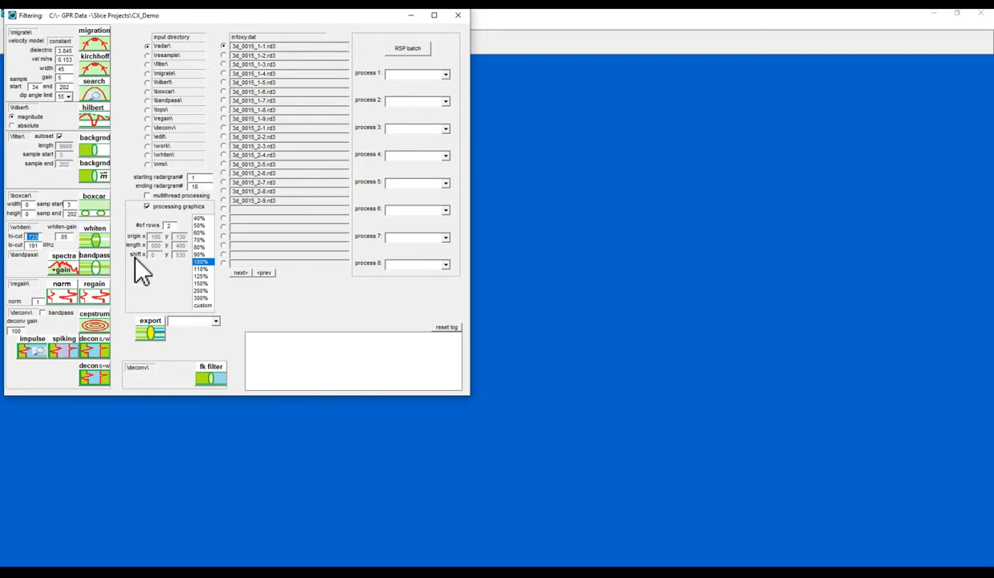
pyautogui.write('4000')
pyautogui.doubleClick(33, 245)
pyautogui.write('1200')
# Assign background removal as RSP batch process 1, with autoset turned off and the filter length set to 5.
pyautogui.click(444, 75)
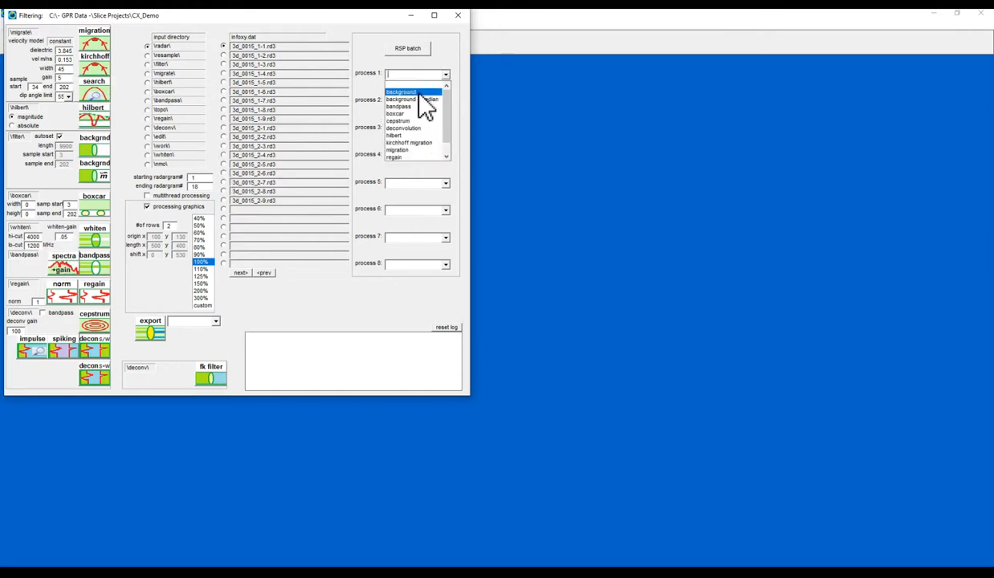
pyautogui.click(419, 93)
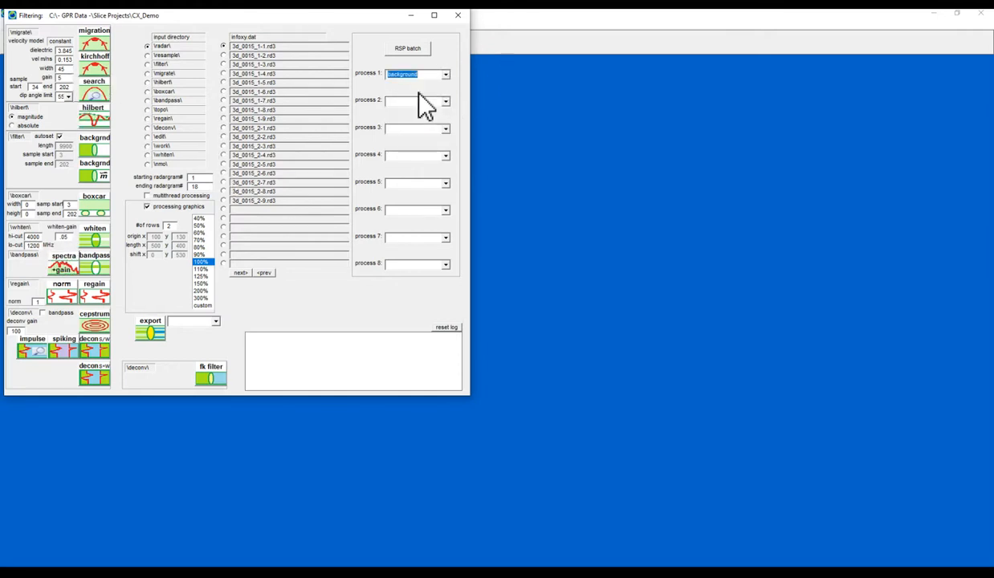
pyautogui.click(59, 138)
pyautogui.moveTo(59, 145); pyautogui.dragTo(132, 147)
pyautogui.press('BackSpace')
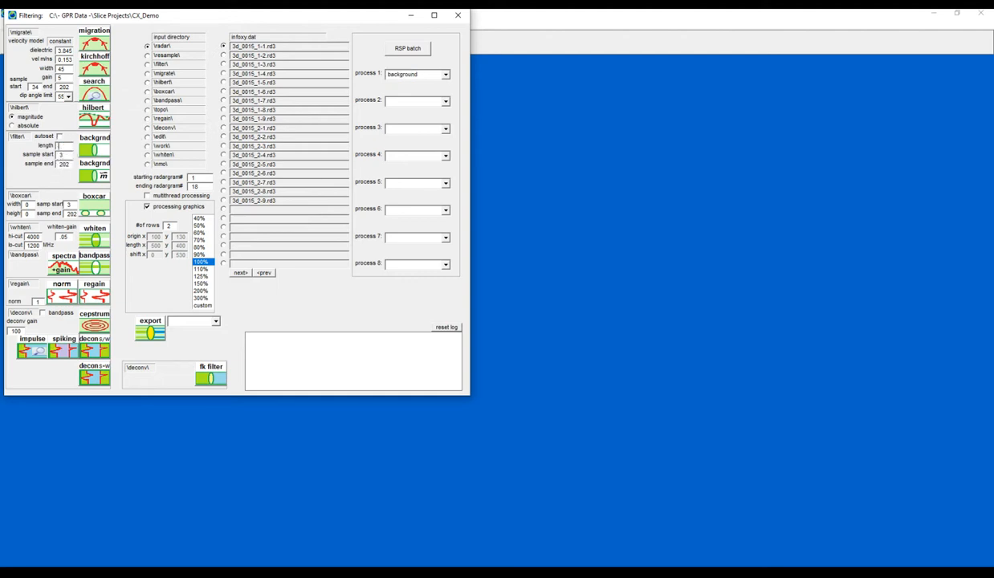
pyautogui.write('5')
# Add bandpass, migration and hilbert as RSP batch processes 2, 3 and 4, and close the filtering window.
pyautogui.click(445, 102)
pyautogui.click(406, 133)
pyautogui.click(445, 129)
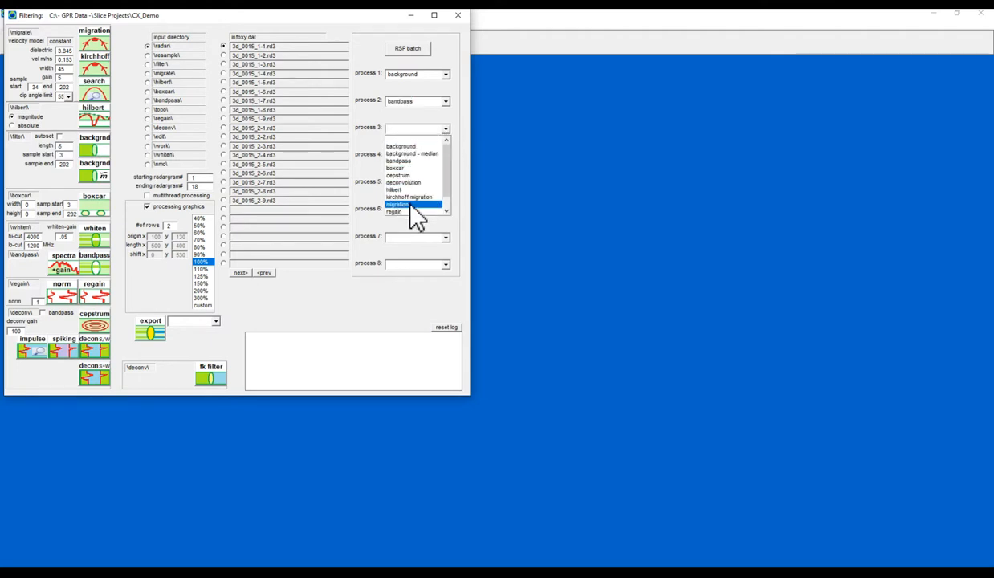
pyautogui.click(411, 206)
pyautogui.click(445, 156)
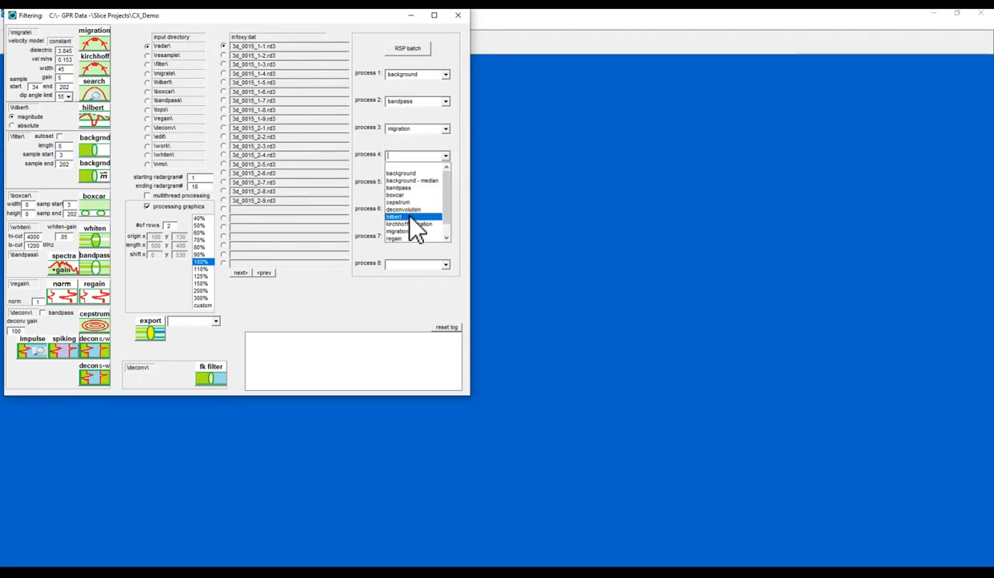
pyautogui.click(410, 218)
pyautogui.click(457, 15)
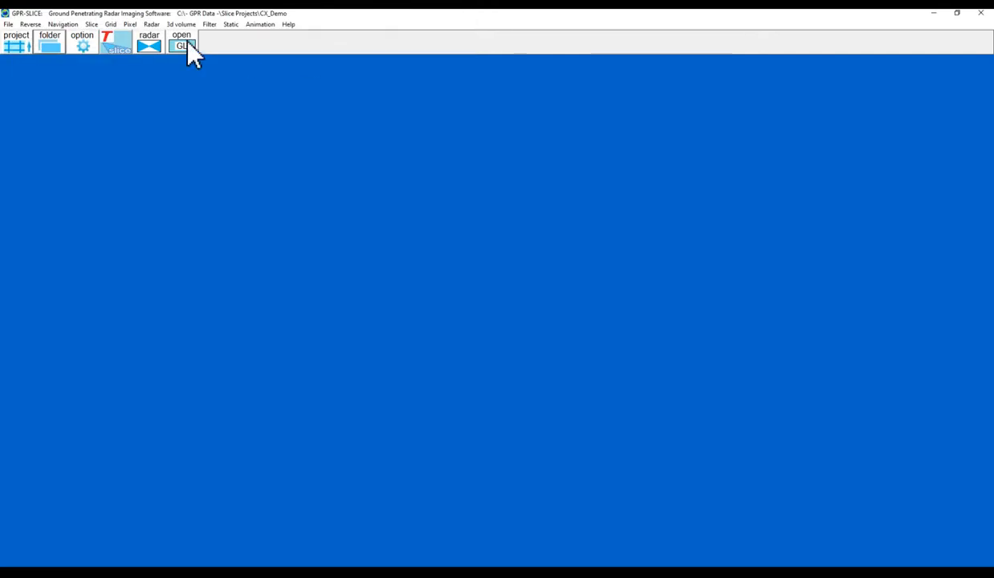
# In radargram editing, set the 0 ns detection threshold to .5 and the start sample to 8, and adjust the backup samples.
pyautogui.click(151, 24)
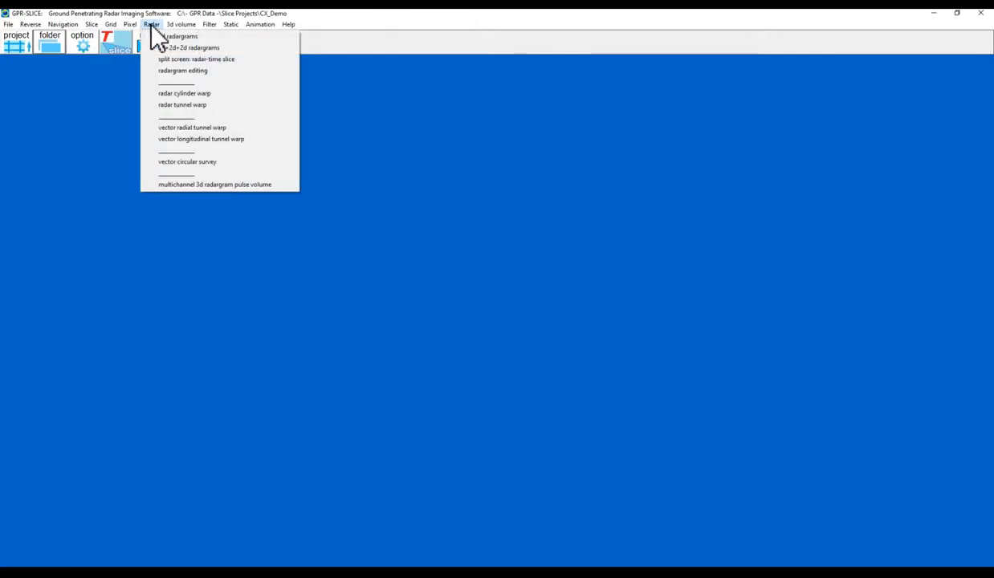
pyautogui.click(167, 70)
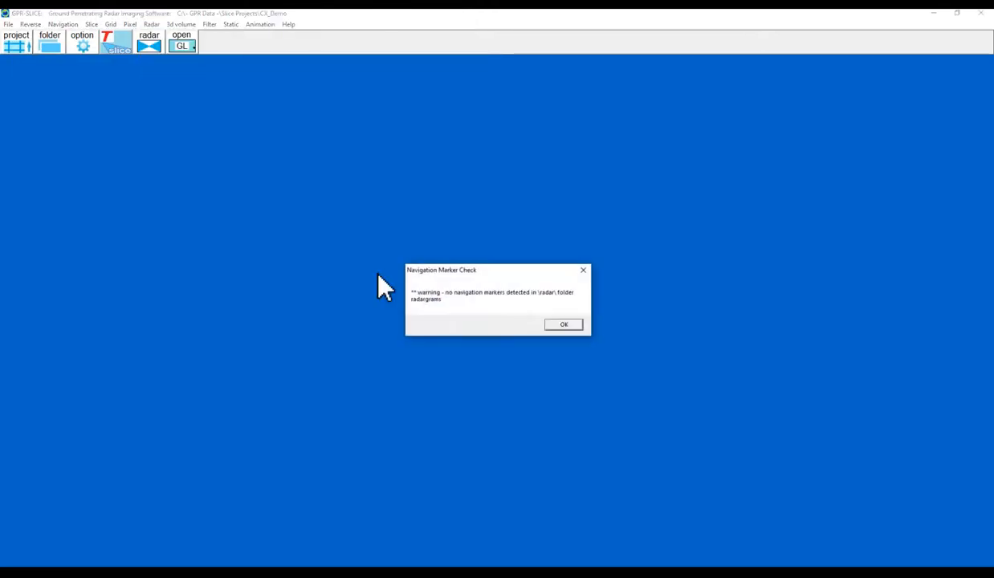
pyautogui.click(556, 326)
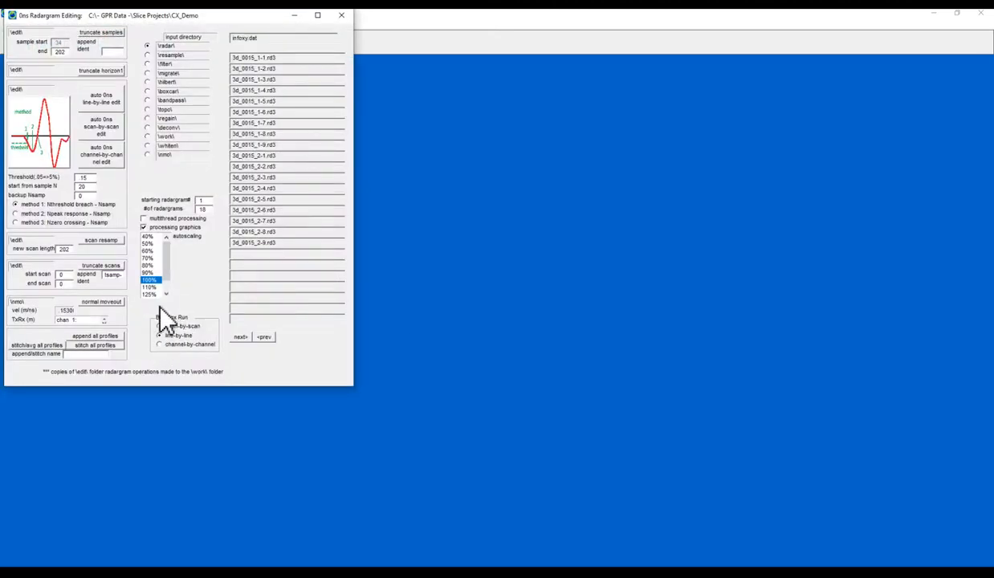
pyautogui.doubleClick(83, 177)
pyautogui.write('5')
pyautogui.doubleClick(82, 186)
pyautogui.write('8')
pyautogui.doubleClick(84, 195)
pyautogui.write('3')
pyautogui.click(341, 16)
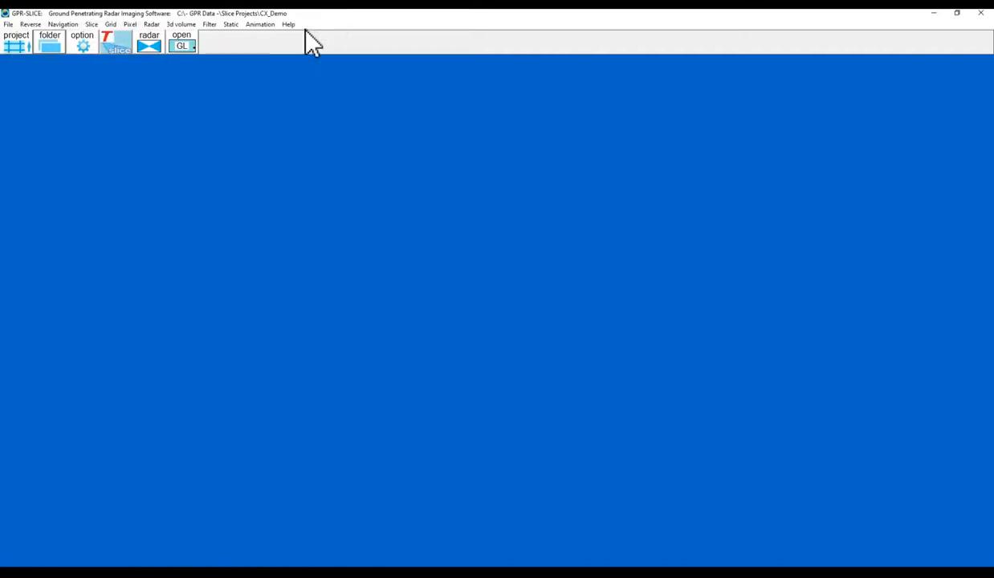
# In the BlueBox xy decoupled gridding + editing + RSP batch, enable the slice option and use max(x,y) for the grid math.
pyautogui.click(9, 25)
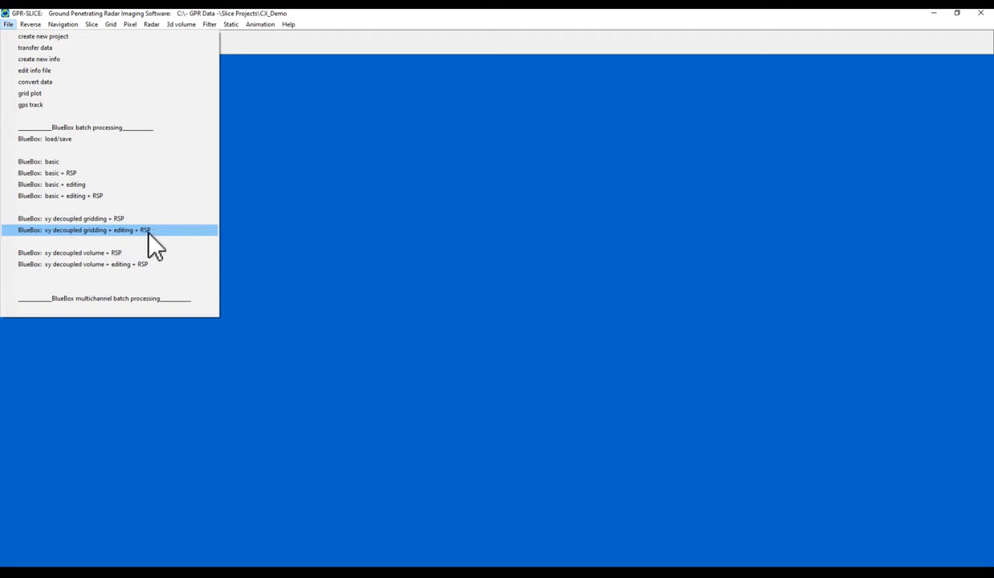
pyautogui.click(86, 231)
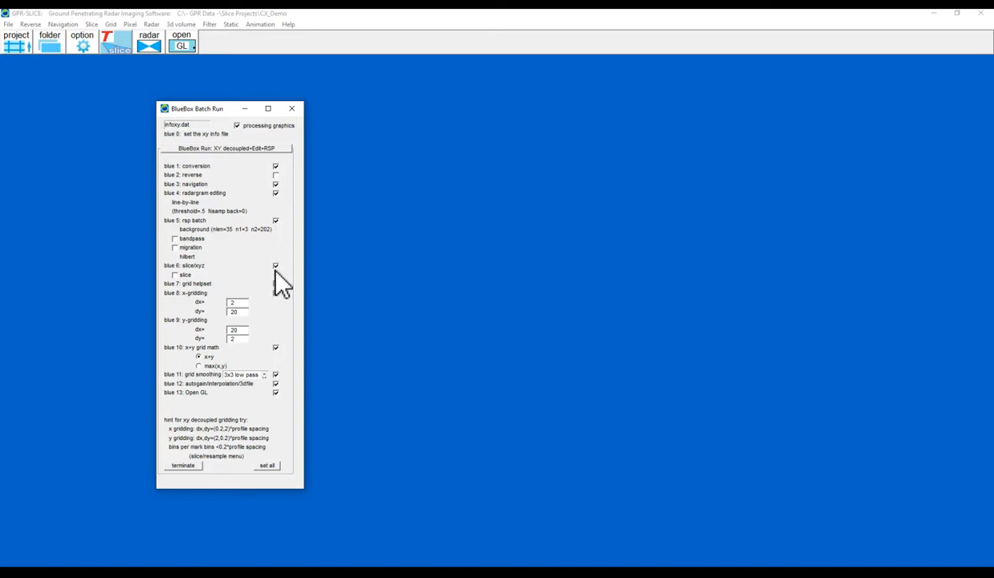
pyautogui.click(177, 276)
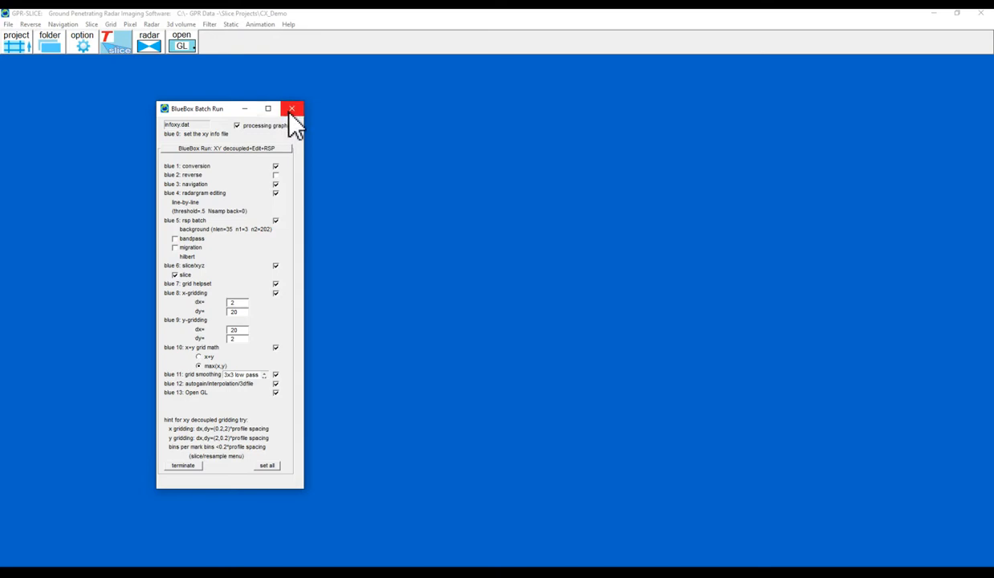
pyautogui.click(291, 114)
# Check the plot options and run the BlueBox xy decoupled gridding + editing + RSP batch.
pyautogui.click(81, 46)
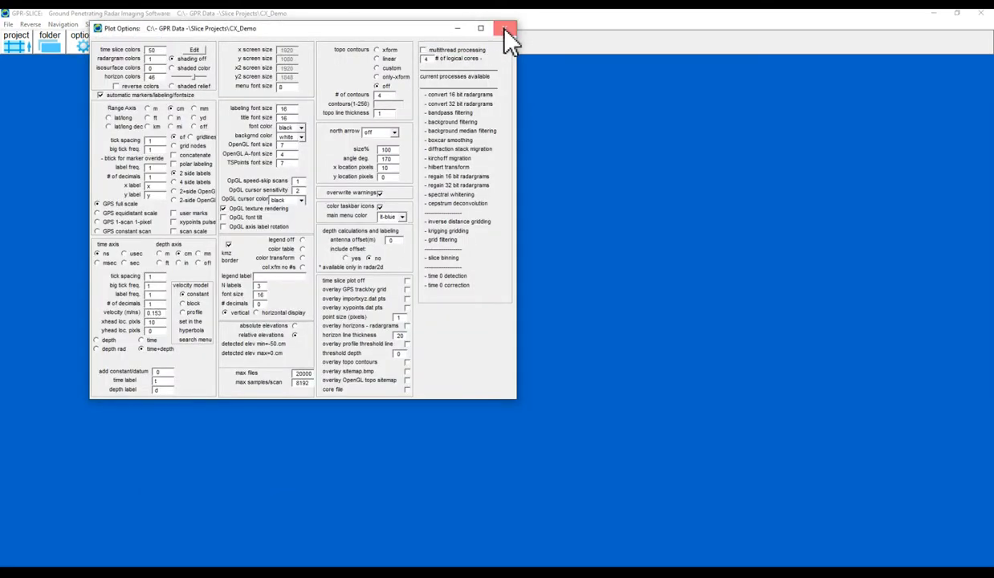
pyautogui.click(500, 29)
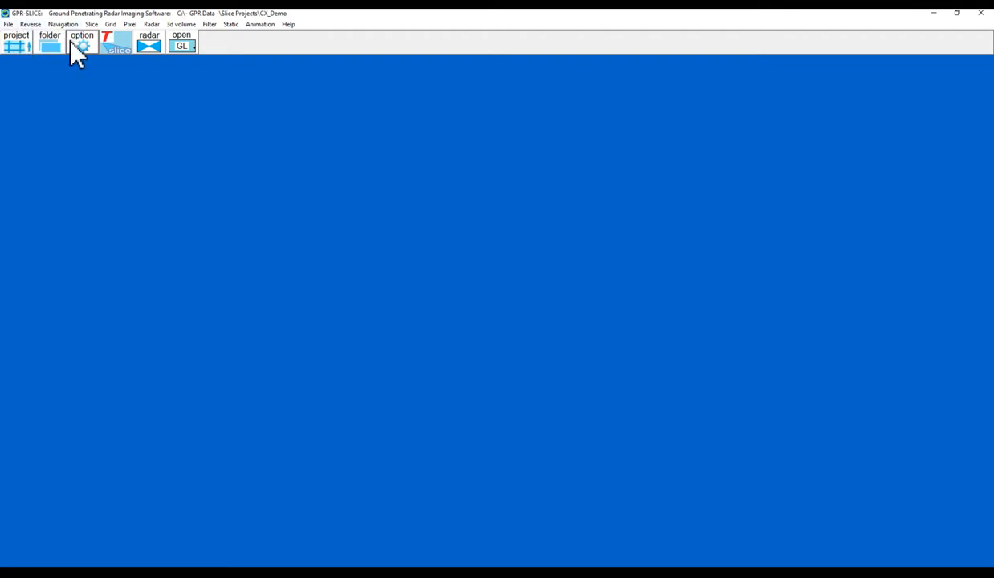
pyautogui.click(9, 25)
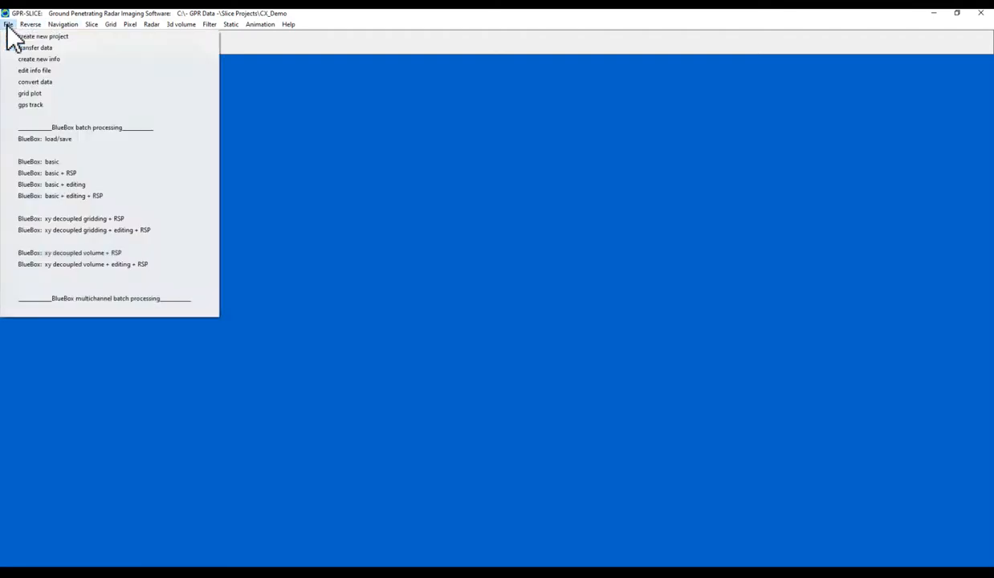
pyautogui.click(89, 228)
pyautogui.click(183, 141)
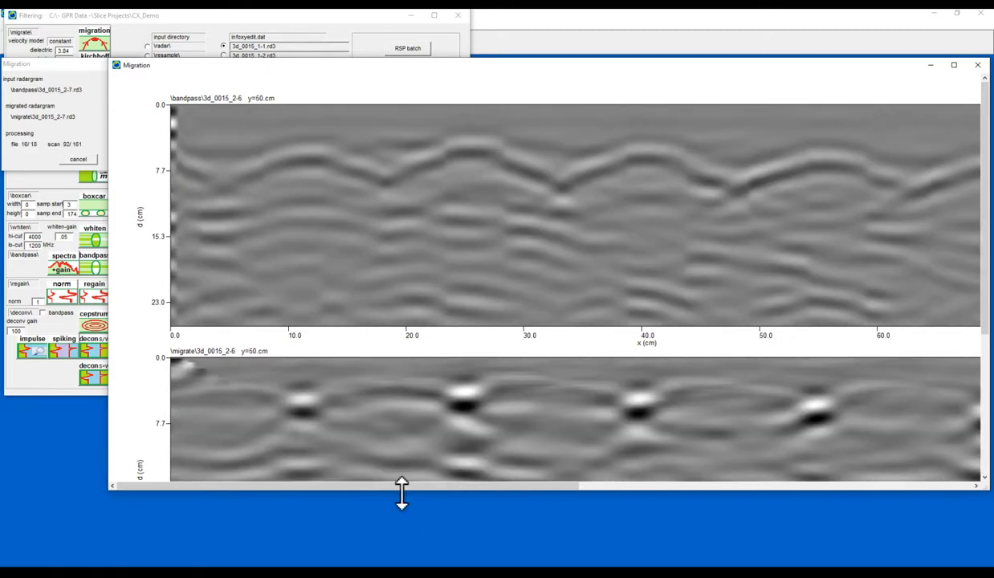
pyautogui.moveTo(401, 489); pyautogui.dragTo(399, 540)
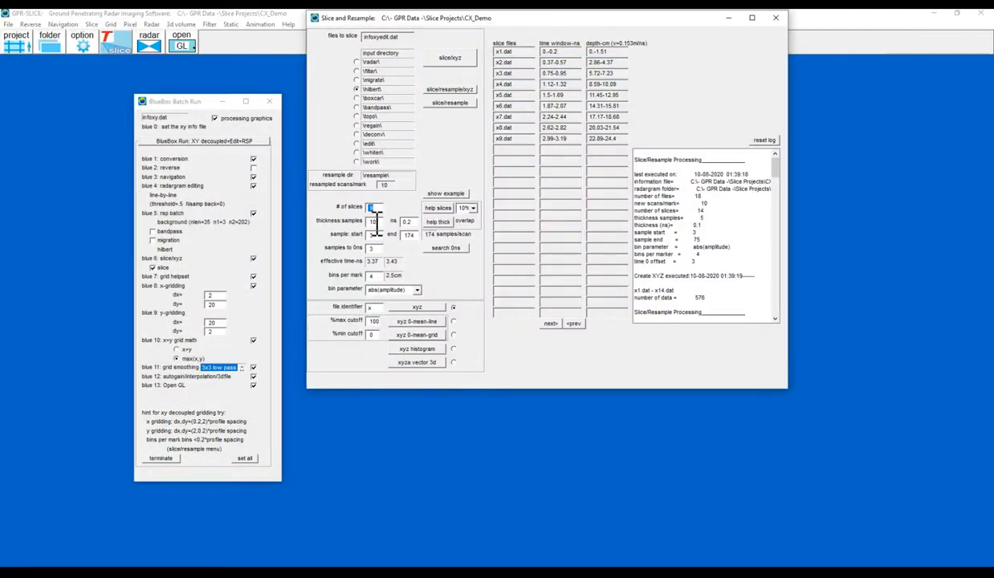
# Set the slicing end sample to 80, recalculate the slices, and preview the time windows on an example radargram.
pyautogui.click(406, 235)
pyautogui.doubleClick(407, 235)
pyautogui.write('80')
pyautogui.click(445, 208)
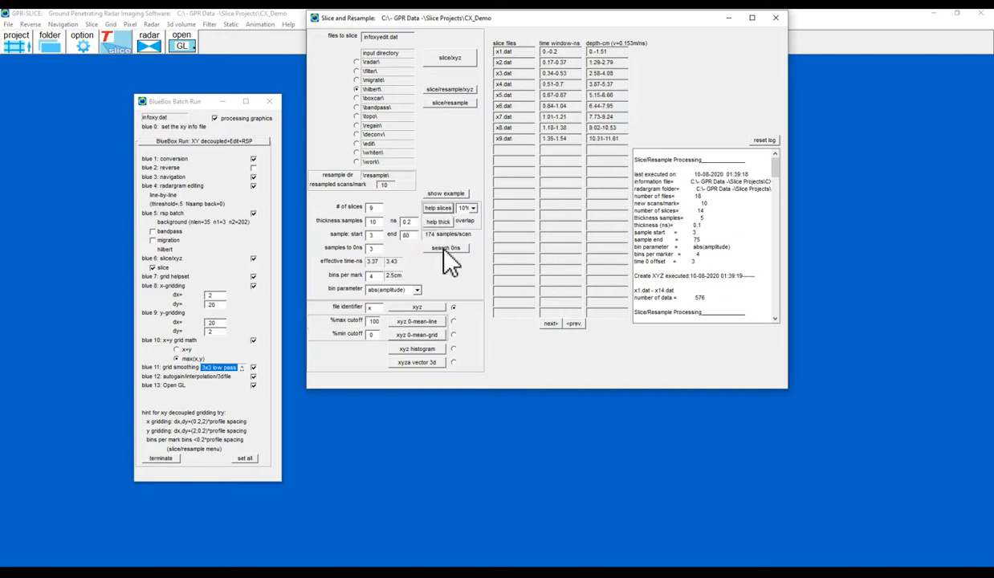
pyautogui.click(453, 196)
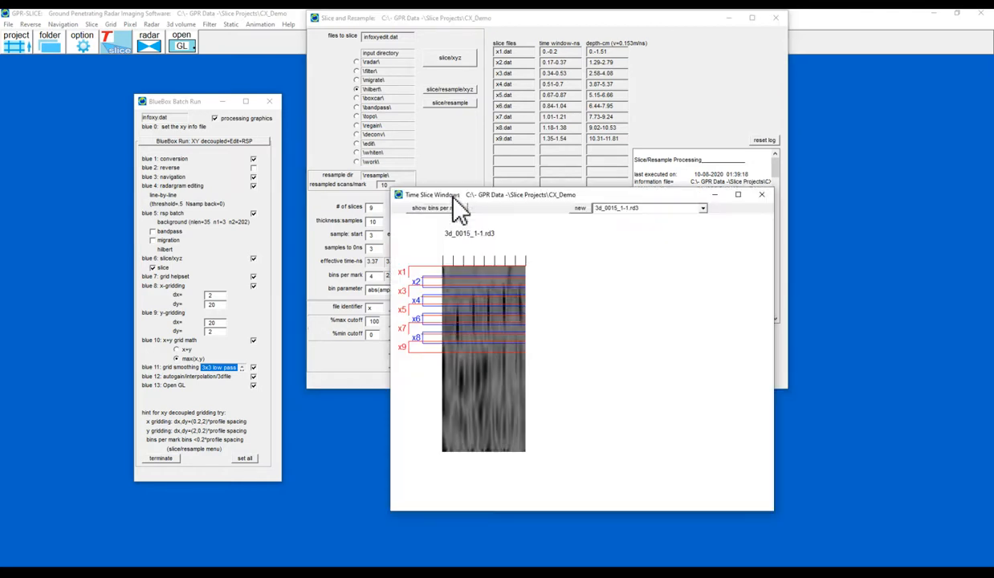
pyautogui.click(762, 196)
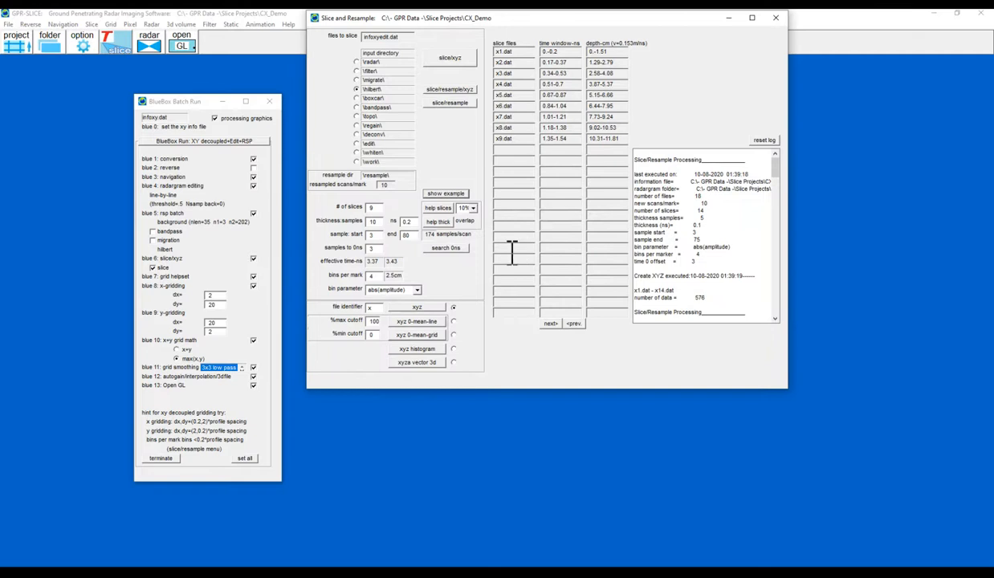
# Set the slice overlap to 20%, recalculate the slices, and close the slice settings so the batch continues into gridding.
pyautogui.click(472, 209)
pyautogui.click(434, 207)
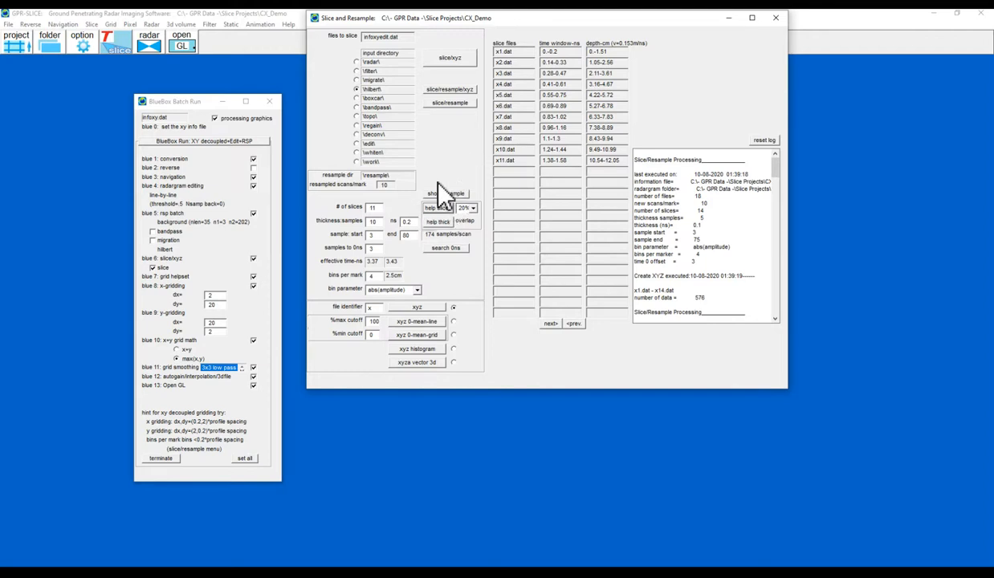
pyautogui.click(775, 17)
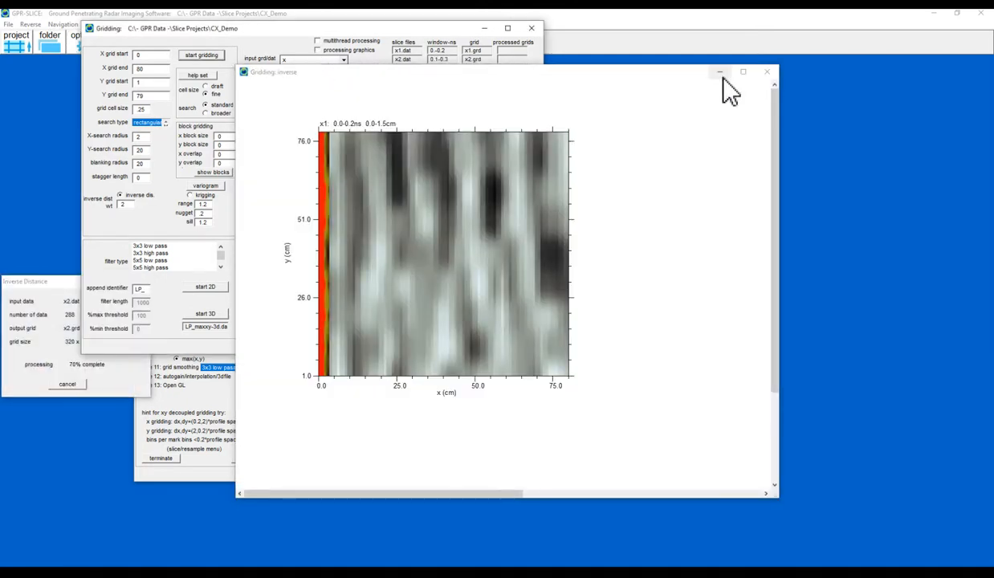
pyautogui.click(720, 72)
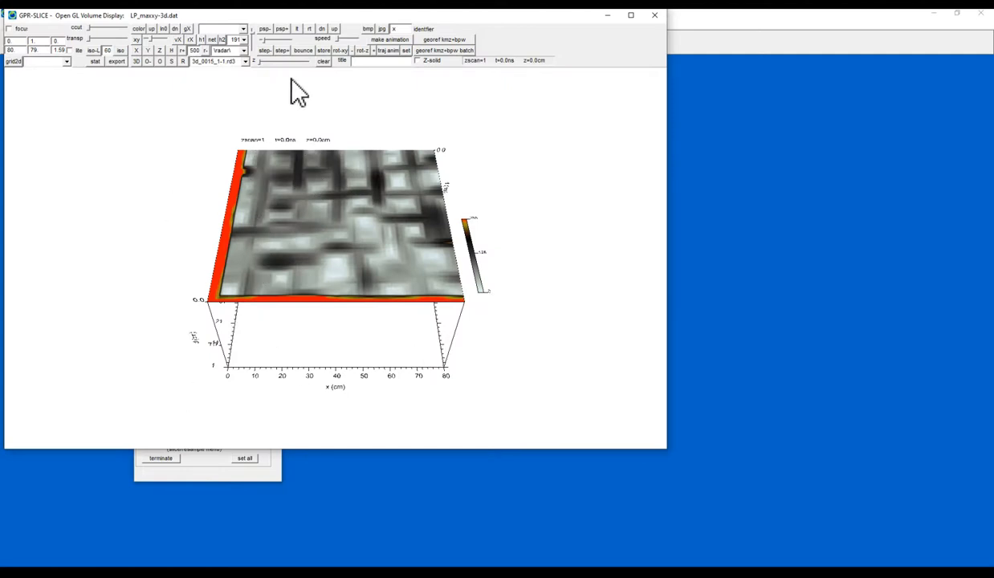
# Sweep the depth slice to the base of the 3D volume and display the volume as a lit isosurface.
pyautogui.moveTo(253, 35); pyautogui.dragTo(309, 82)
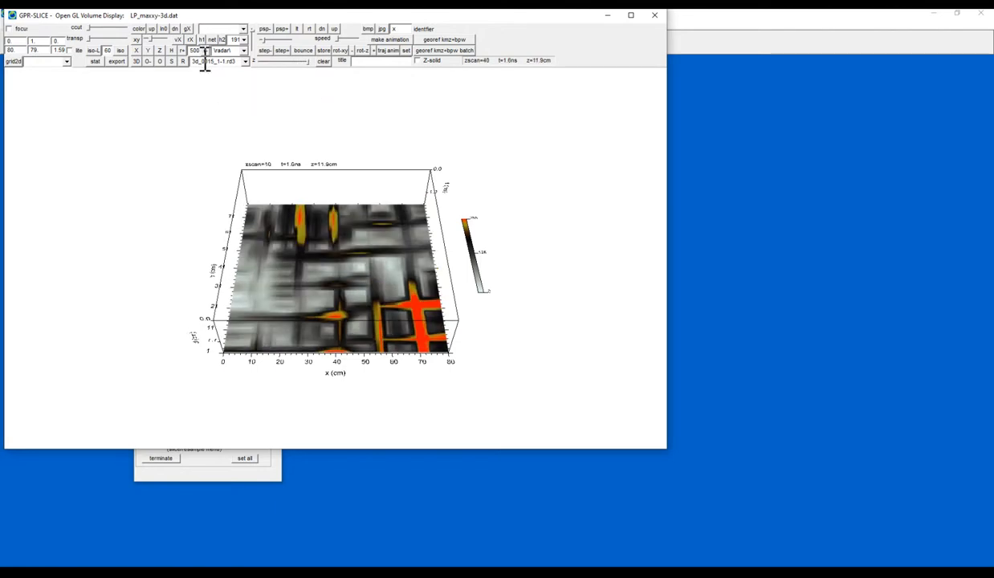
pyautogui.click(93, 51)
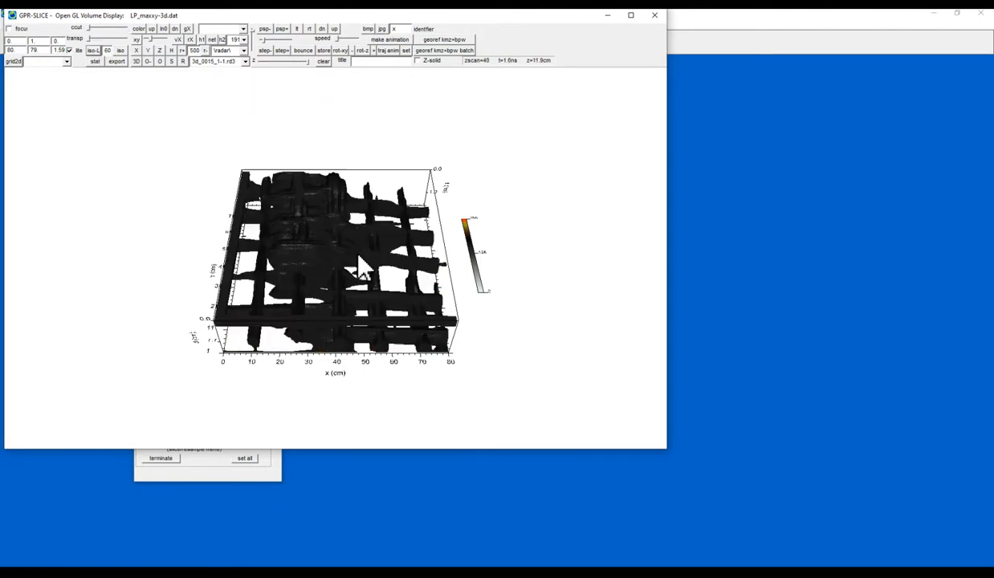
pyautogui.moveTo(342, 269); pyautogui.dragTo(297, 313)
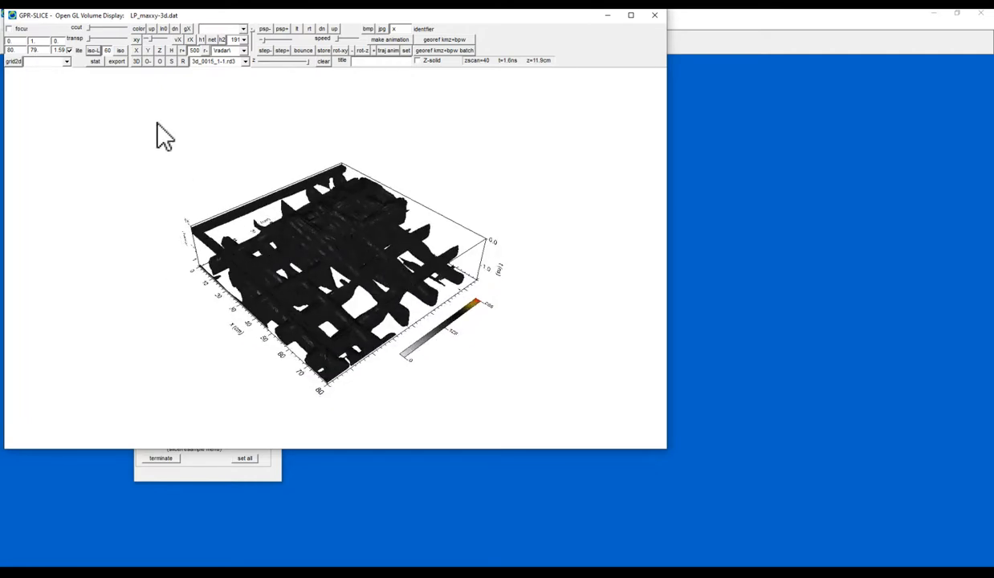
# Crop the top of the 3D volume by setting its z start to 0.2, and turn on focus.
pyautogui.doubleClick(57, 40)
pyautogui.write('0.2')
pyautogui.click(9, 29)
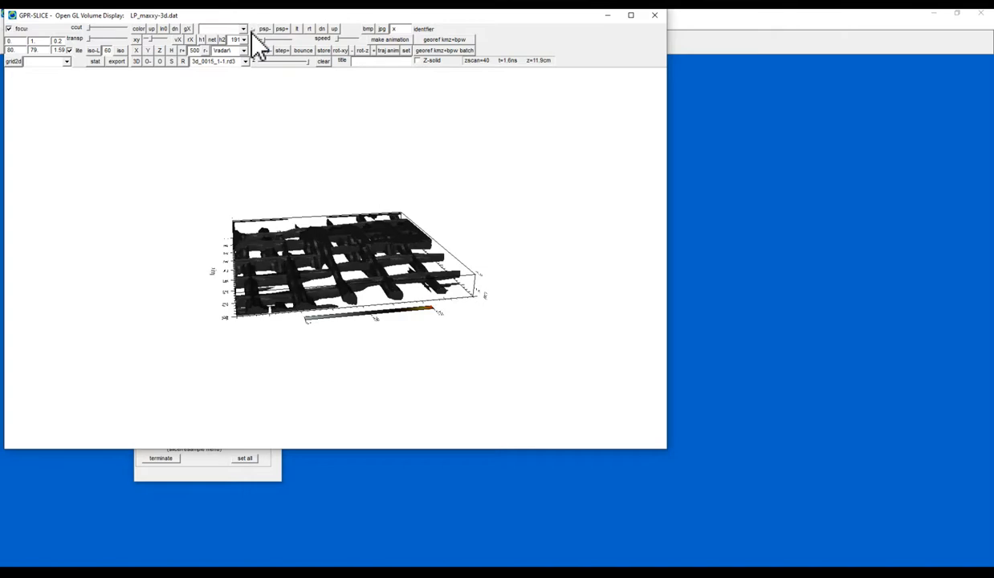
pyautogui.moveTo(352, 230); pyautogui.dragTo(468, 211)
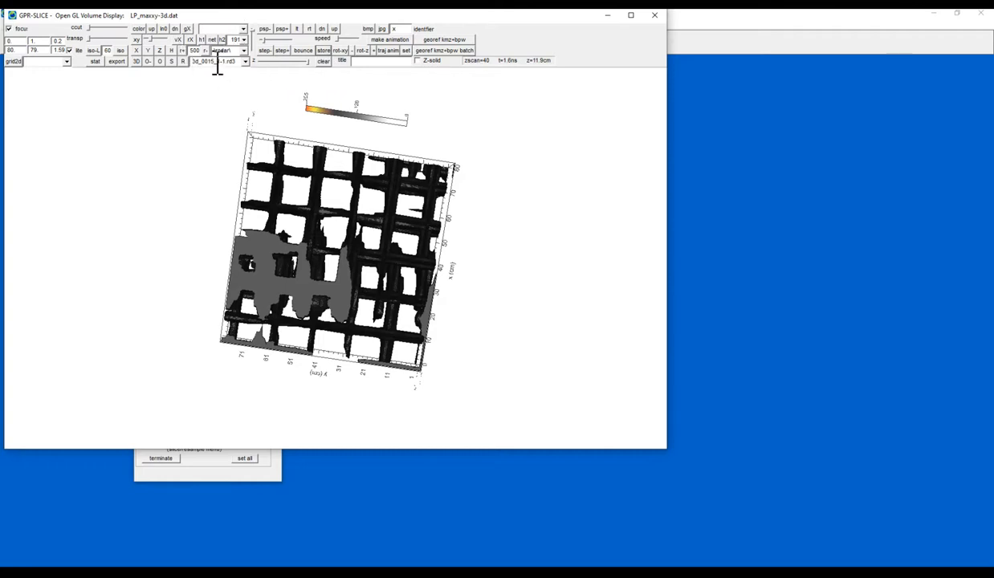
# Change the volume's color table to 14 in the transform controls.
pyautogui.click(178, 38)
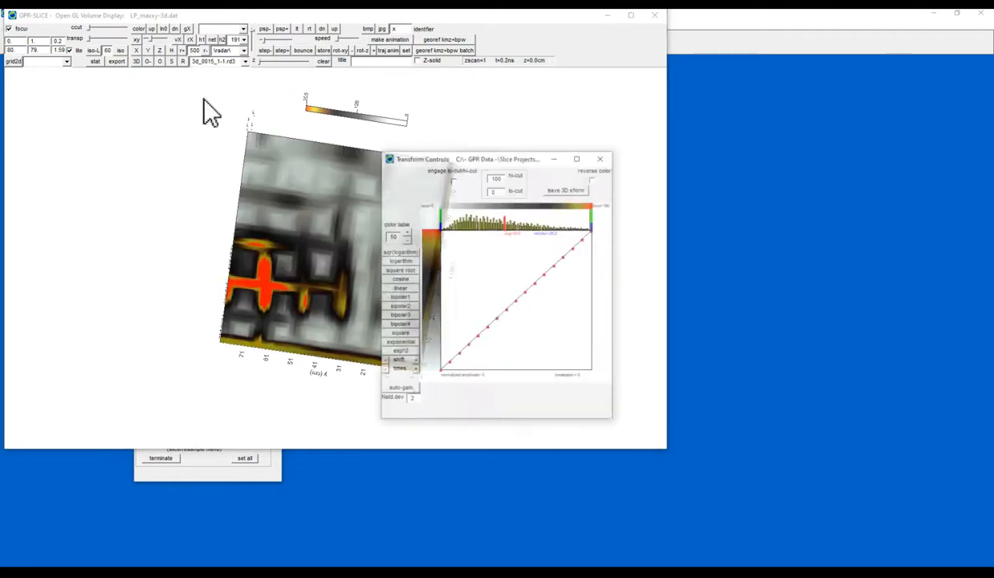
pyautogui.click(407, 232)
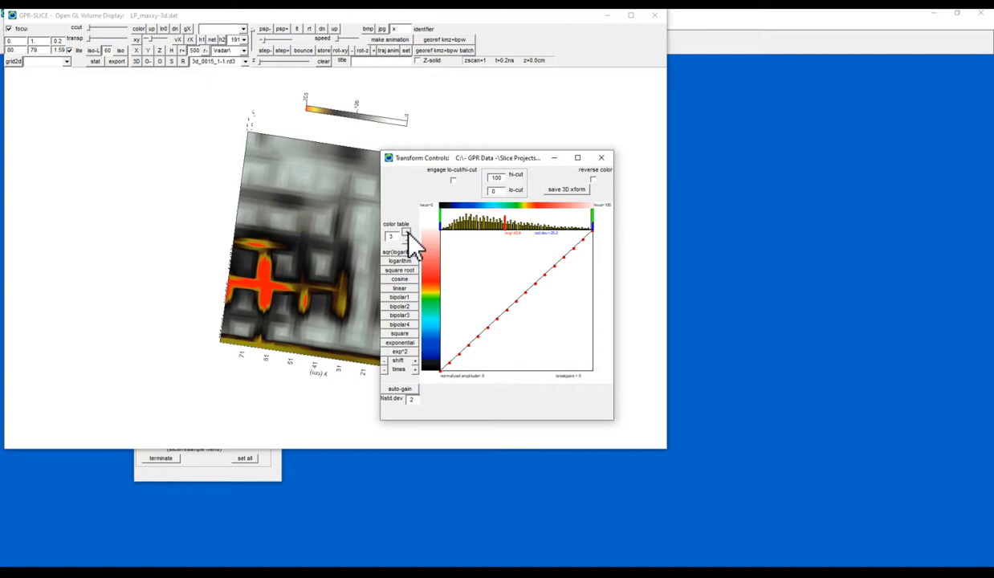
pyautogui.click(406, 232)
pyautogui.click(406, 232)
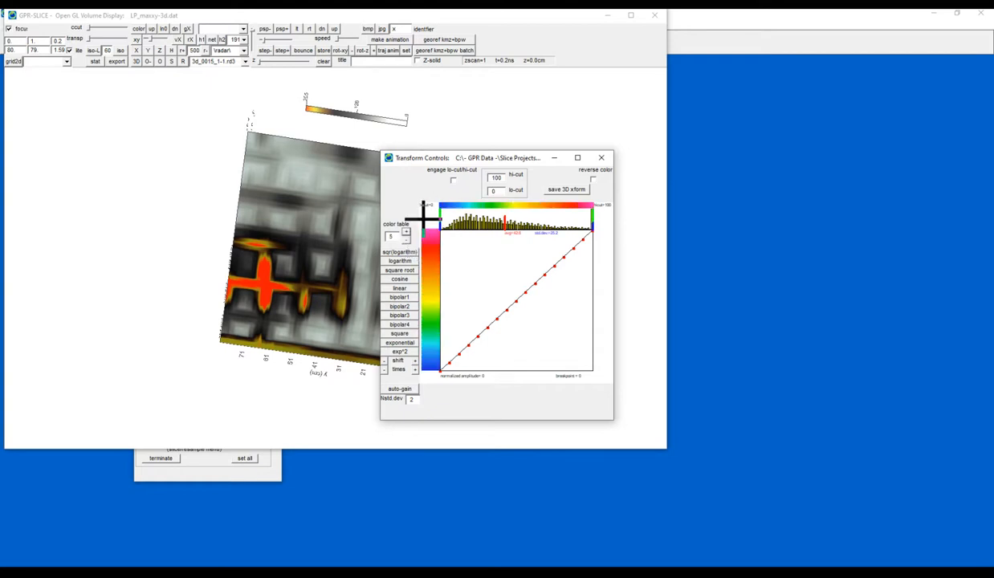
pyautogui.click(406, 232)
pyautogui.click(407, 232)
pyautogui.click(407, 232)
pyautogui.click(407, 232)
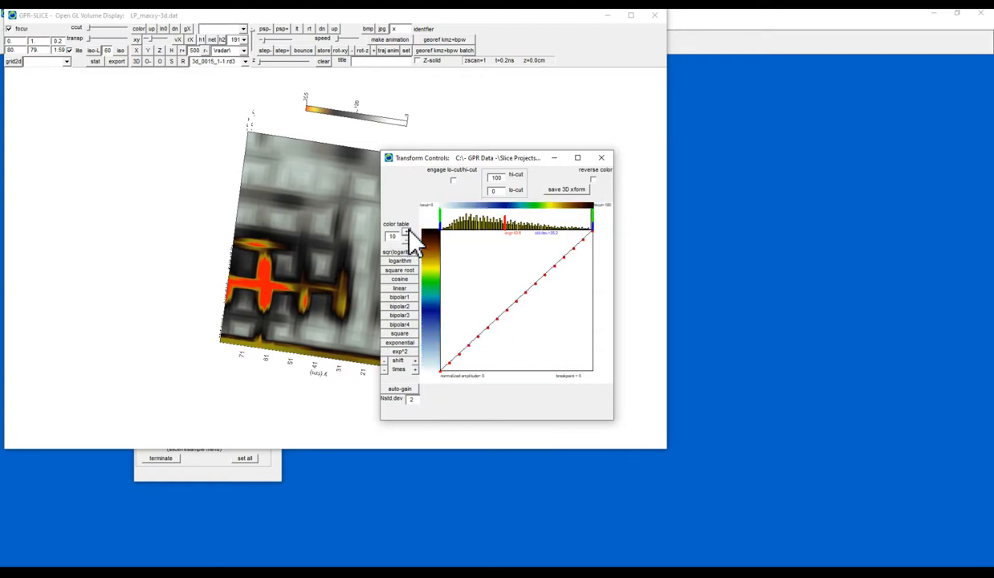
pyautogui.click(407, 232)
pyautogui.click(407, 232)
pyautogui.click(407, 232)
pyautogui.click(407, 232)
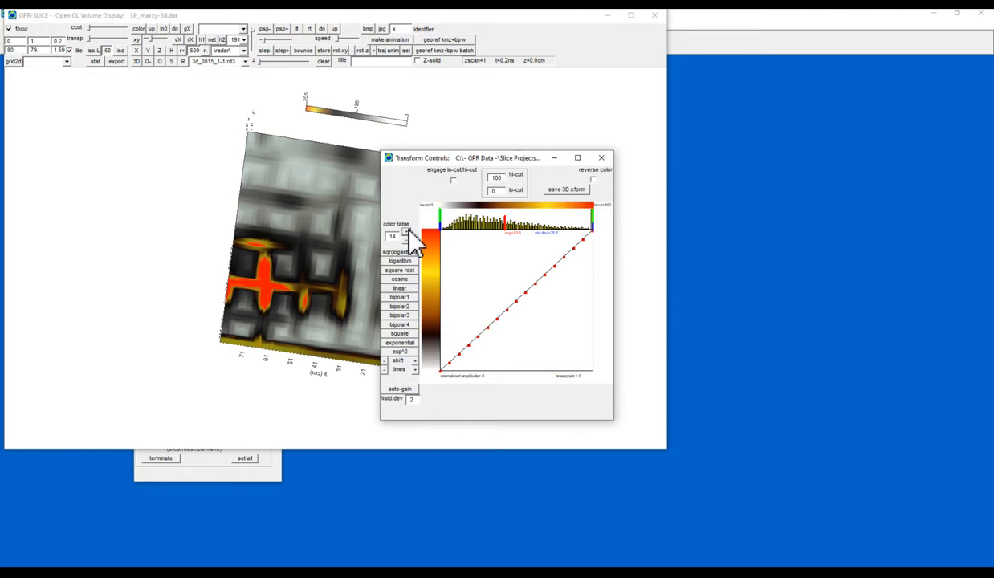
pyautogui.click(598, 157)
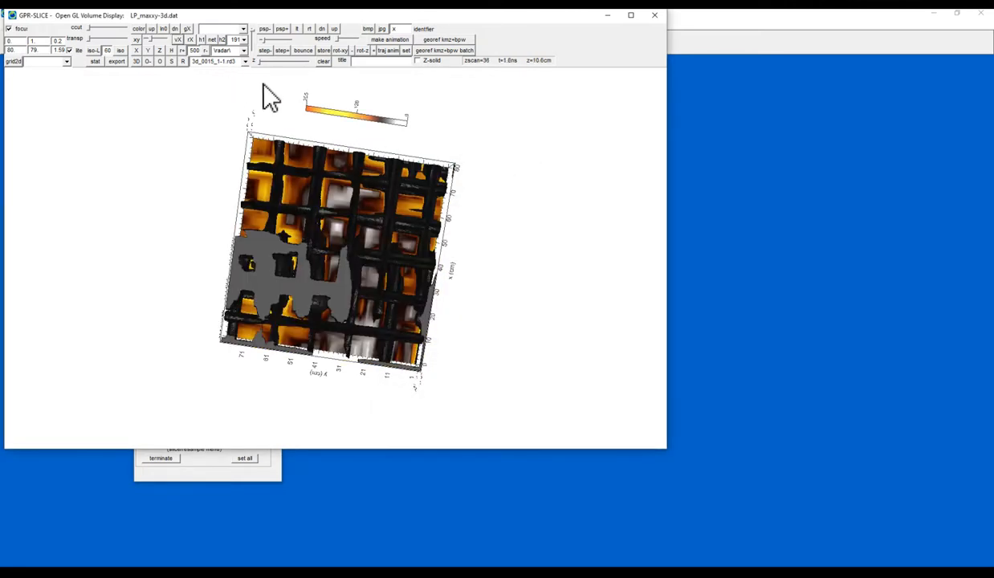
# Examine the rebar isosurface against the depth slices at several depths and viewing angles.
pyautogui.moveTo(259, 66); pyautogui.dragTo(300, 82)
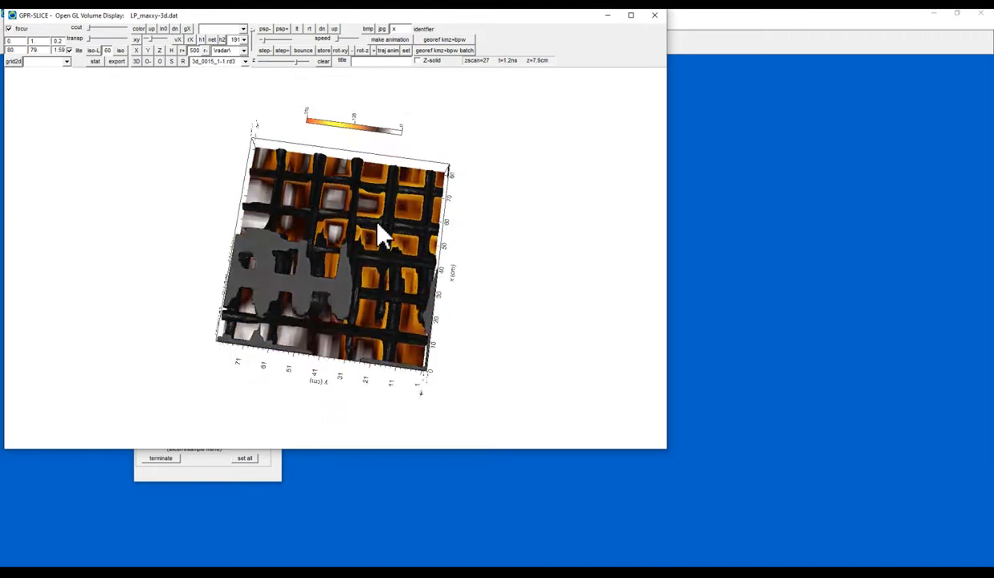
pyautogui.moveTo(366, 216); pyautogui.dragTo(406, 146)
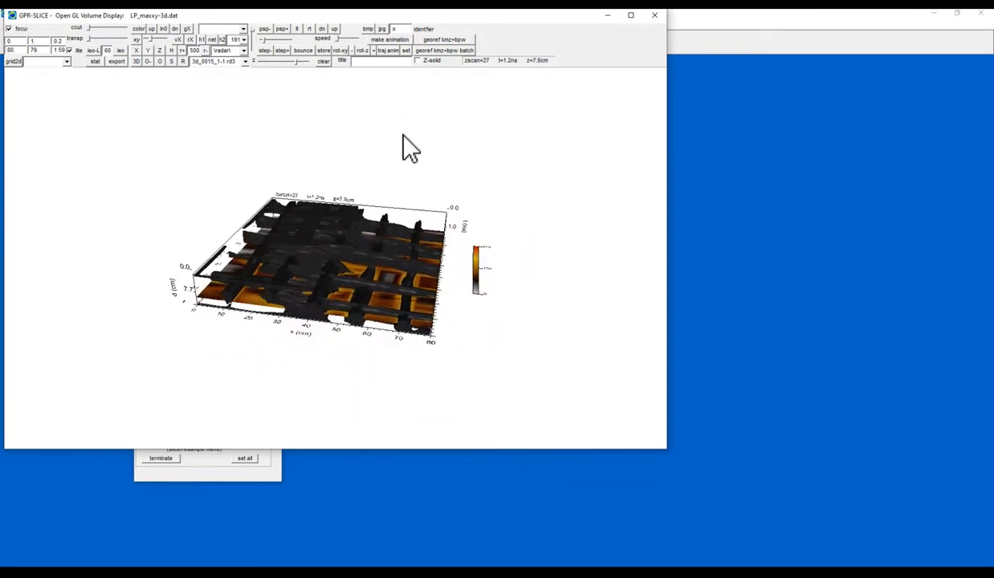
pyautogui.moveTo(297, 66); pyautogui.dragTo(317, 73)
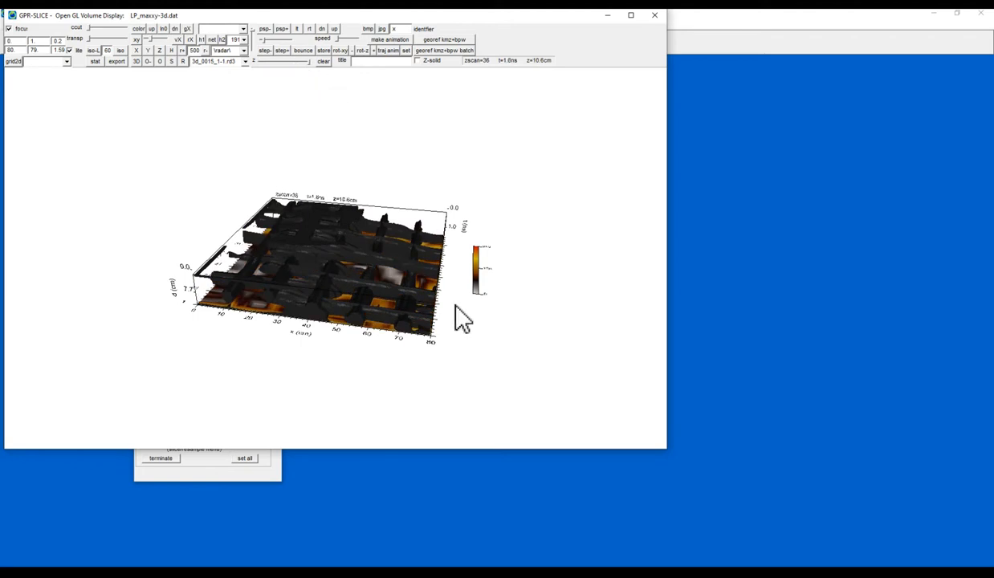
pyautogui.moveTo(455, 311); pyautogui.dragTo(337, 298)
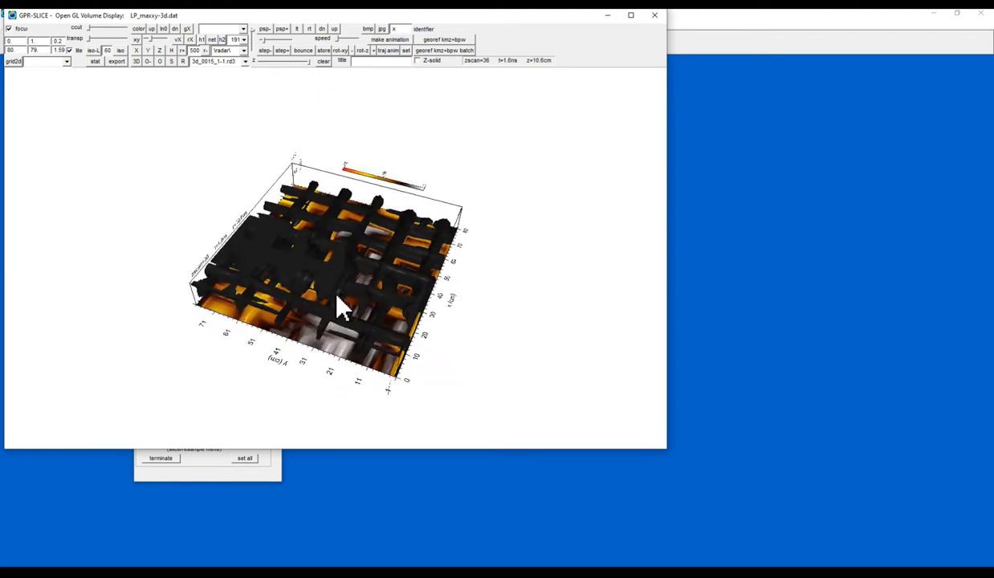
# Close the 3D volume display and turn off processing graphics for the BlueBox batch run.
pyautogui.click(654, 15)
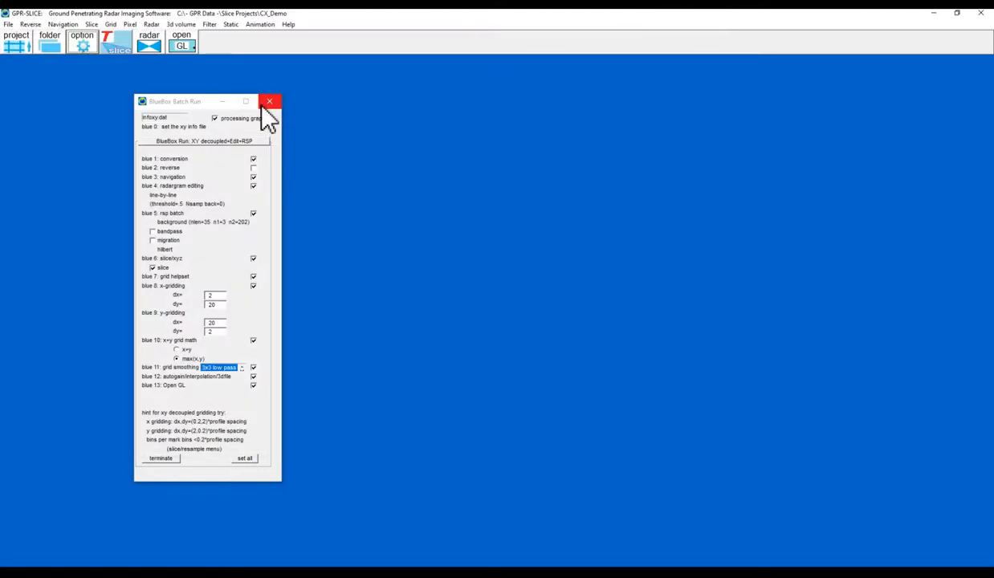
pyautogui.click(214, 118)
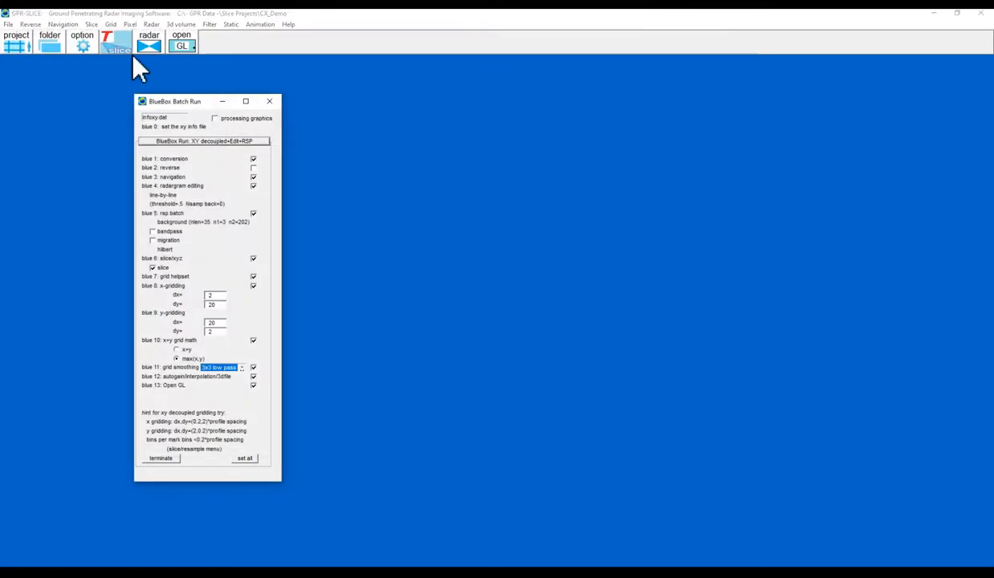
# Start the BlueBox XY decoupled+Edit+RSP batch run and accept resetting infoxyedit.dat to infoxy.dat.
pyautogui.click(80, 40)
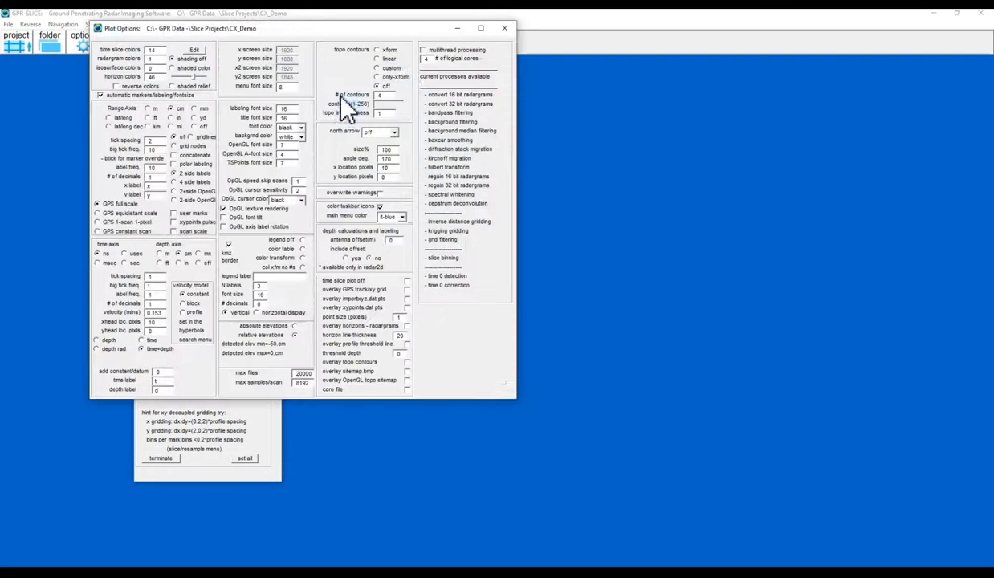
pyautogui.click(503, 29)
pyautogui.click(207, 140)
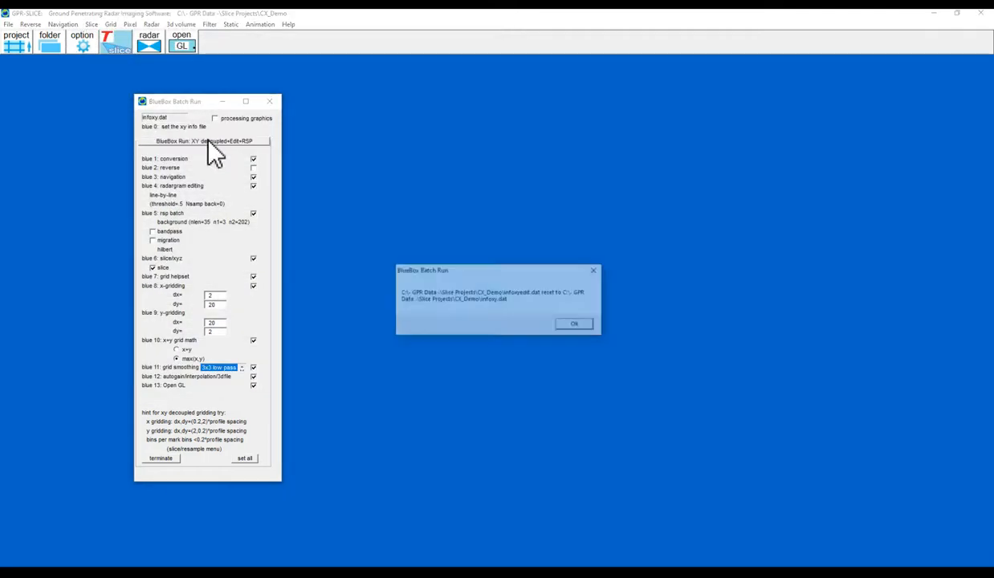
pyautogui.click(576, 326)
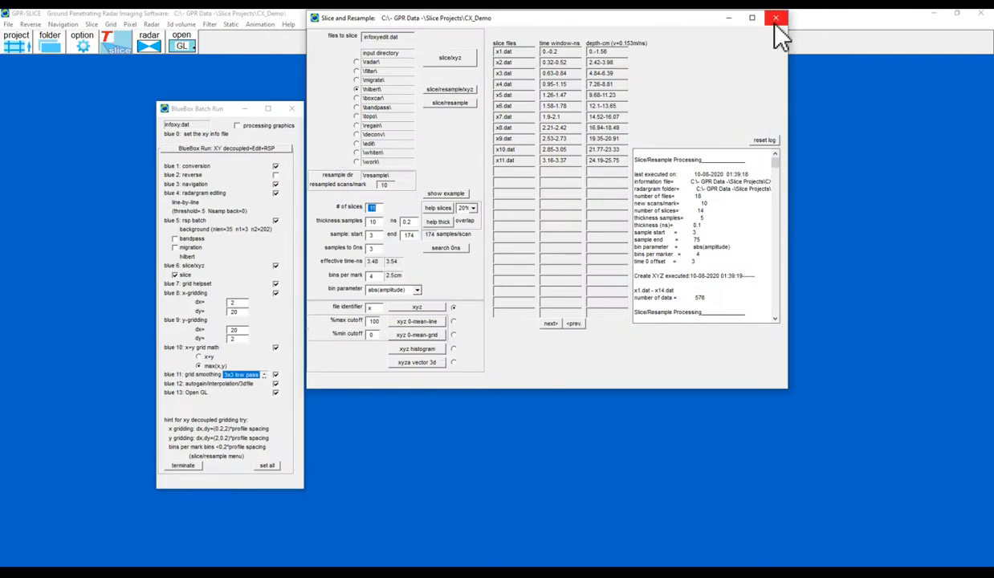
# Set the sample end to 80 in the Slice and Resample settings and close them.
pyautogui.doubleClick(406, 234)
pyautogui.write('80')
pyautogui.click(776, 18)
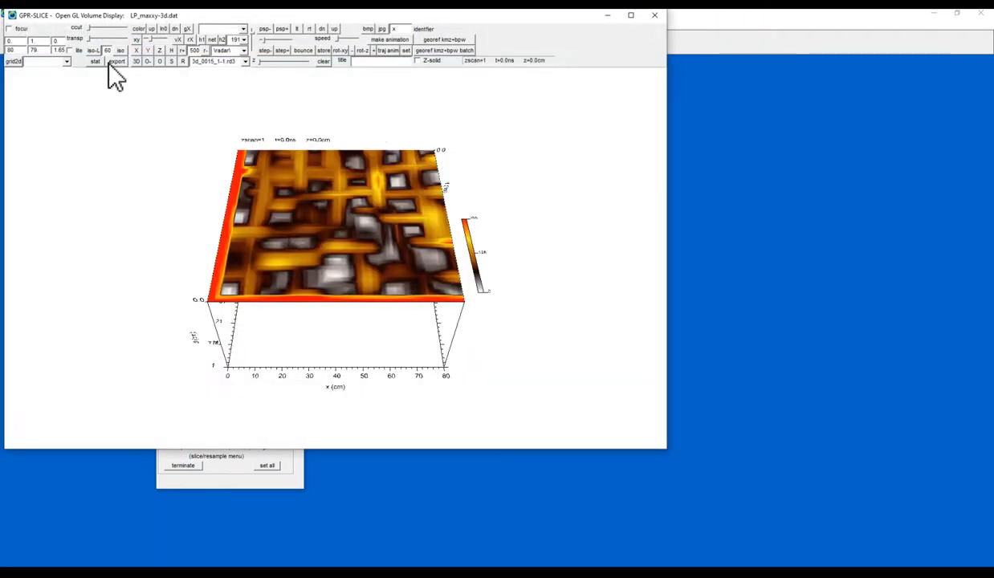
# Show the LP_maxxy-3d.dat volume as an isosurface with a stretched vertical scale, and rotate it to an oblique view.
pyautogui.click(97, 52)
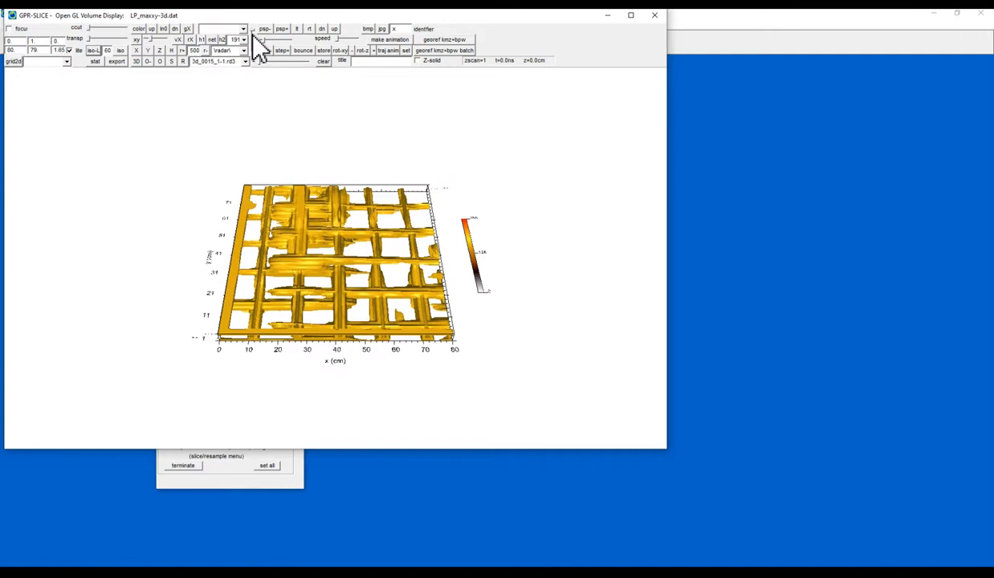
pyautogui.moveTo(438, 341); pyautogui.dragTo(434, 241)
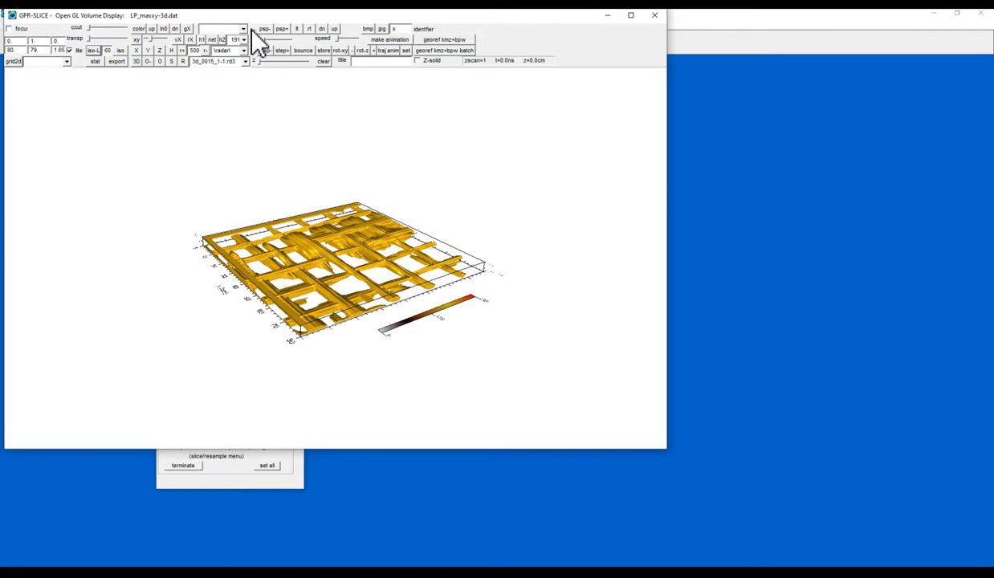
pyautogui.moveTo(252, 30); pyautogui.dragTo(252, 31)
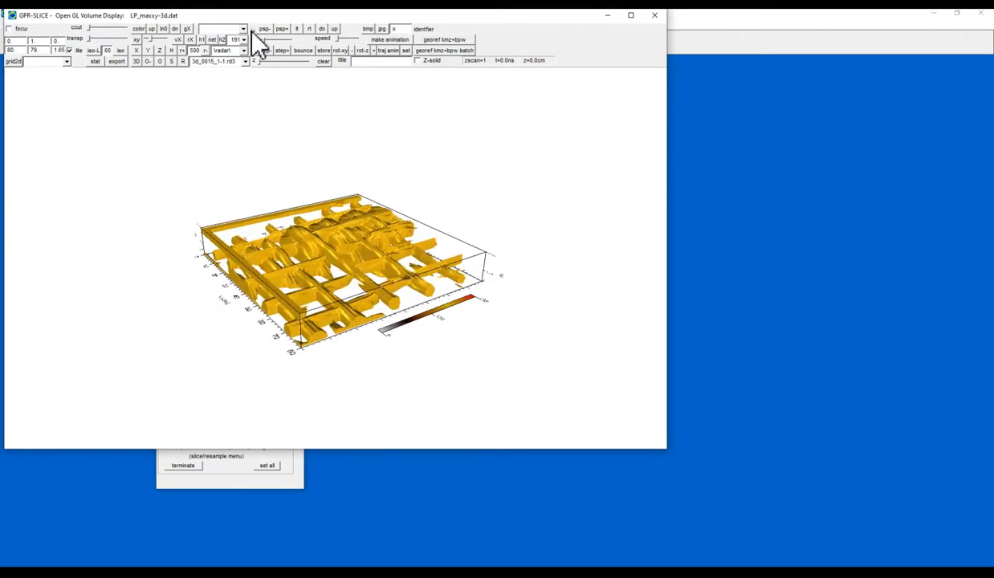
pyautogui.moveTo(362, 215); pyautogui.dragTo(542, 202)
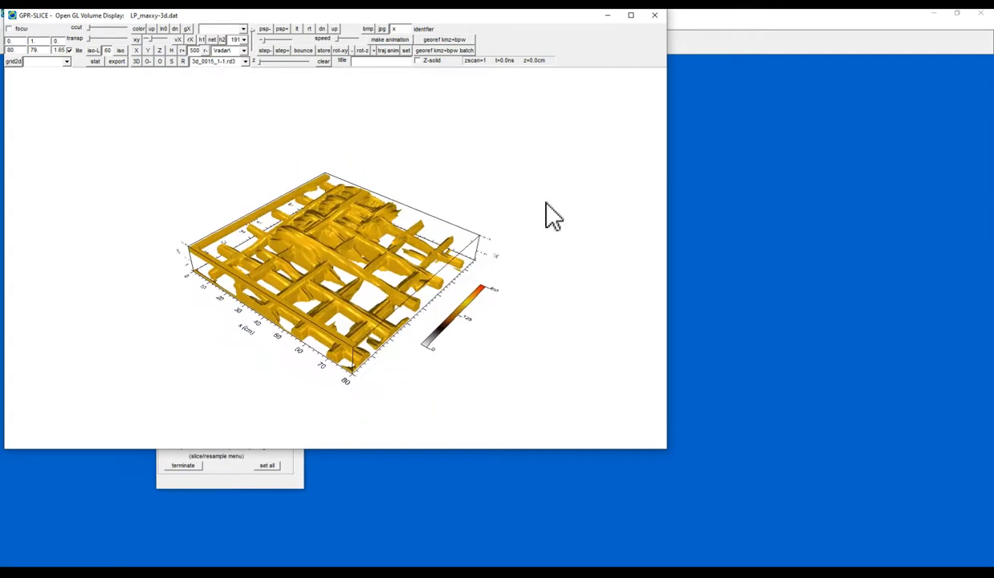
# Close the 3D volume display and the BlueBox batch run, and exit the program.
pyautogui.click(652, 18)
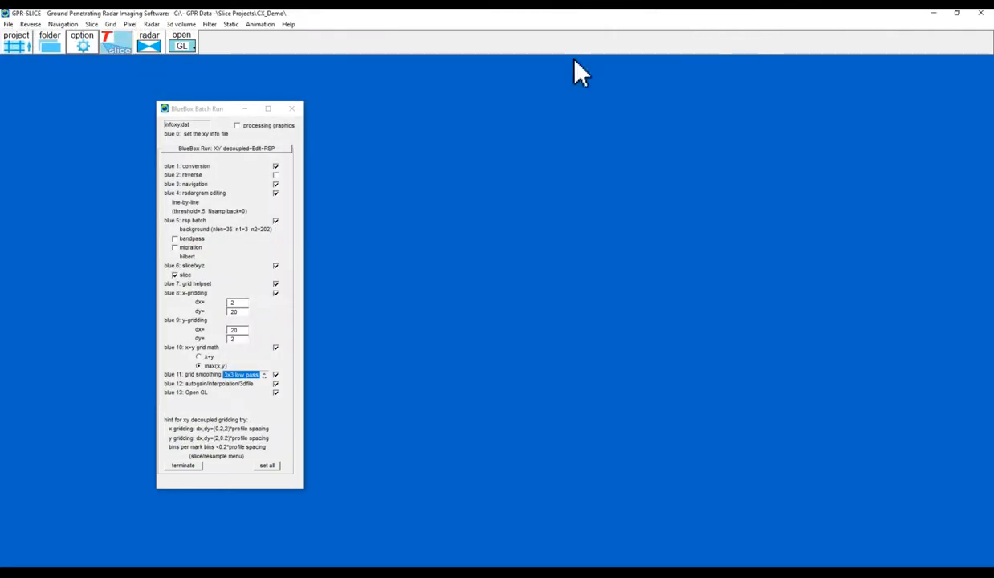
pyautogui.click(289, 107)
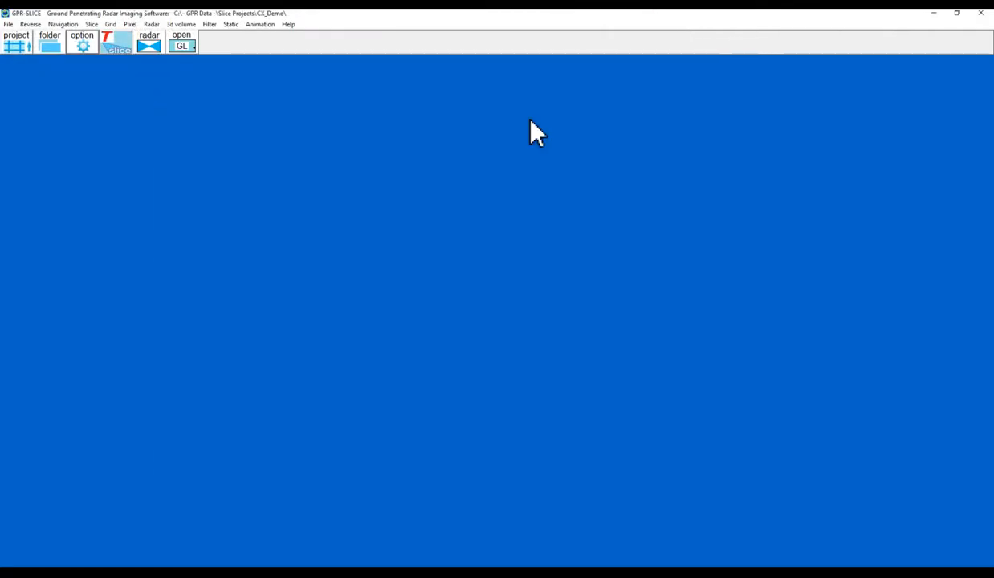
pyautogui.click(979, 17)
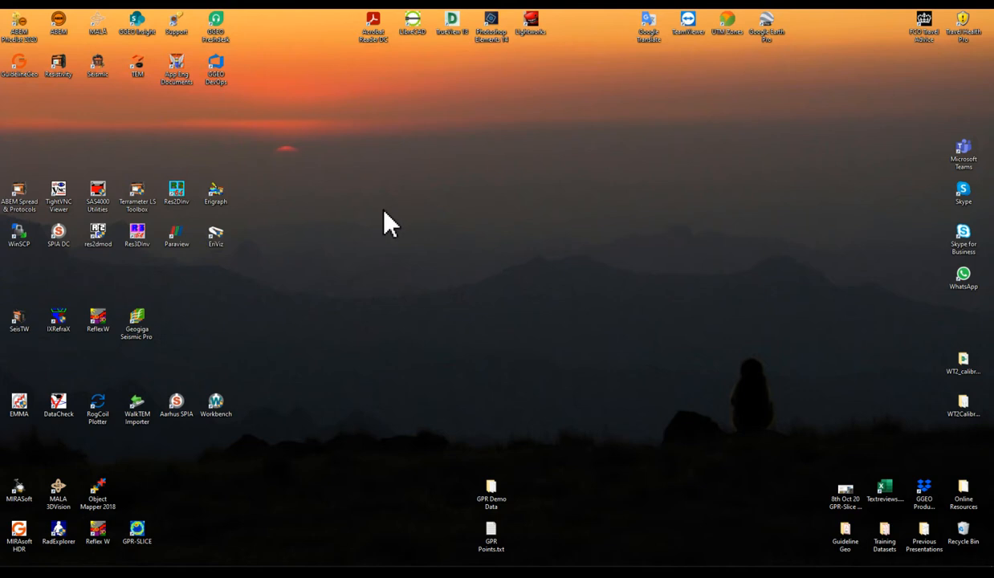